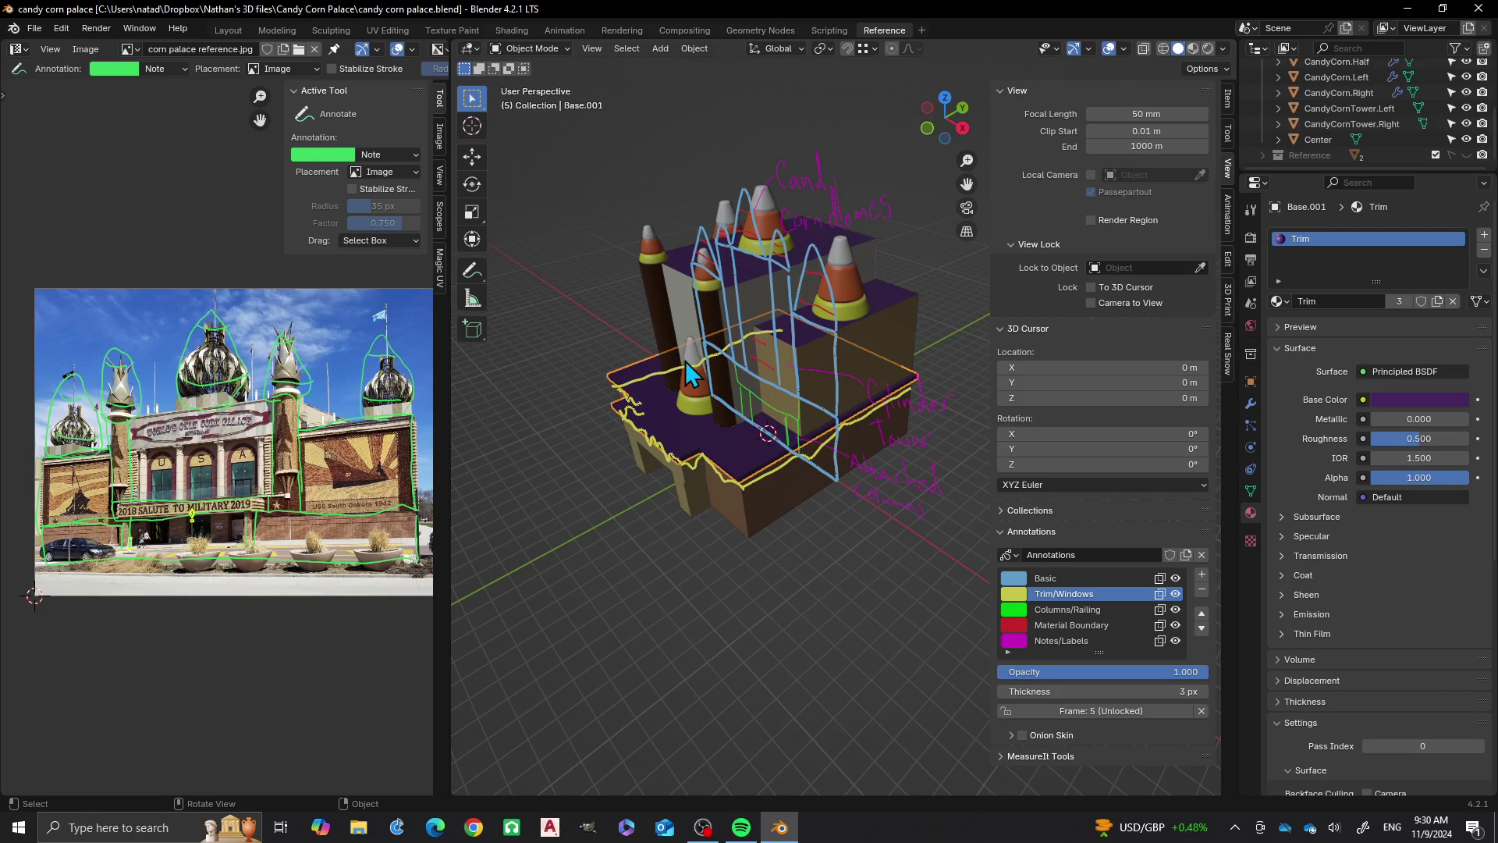
Inspect the candy corn domes and towers, selecting several domes in turn
{"action": "scroll", "coordinate": [753, 372], "scroll_direction": "up", "scroll_amount": 4}
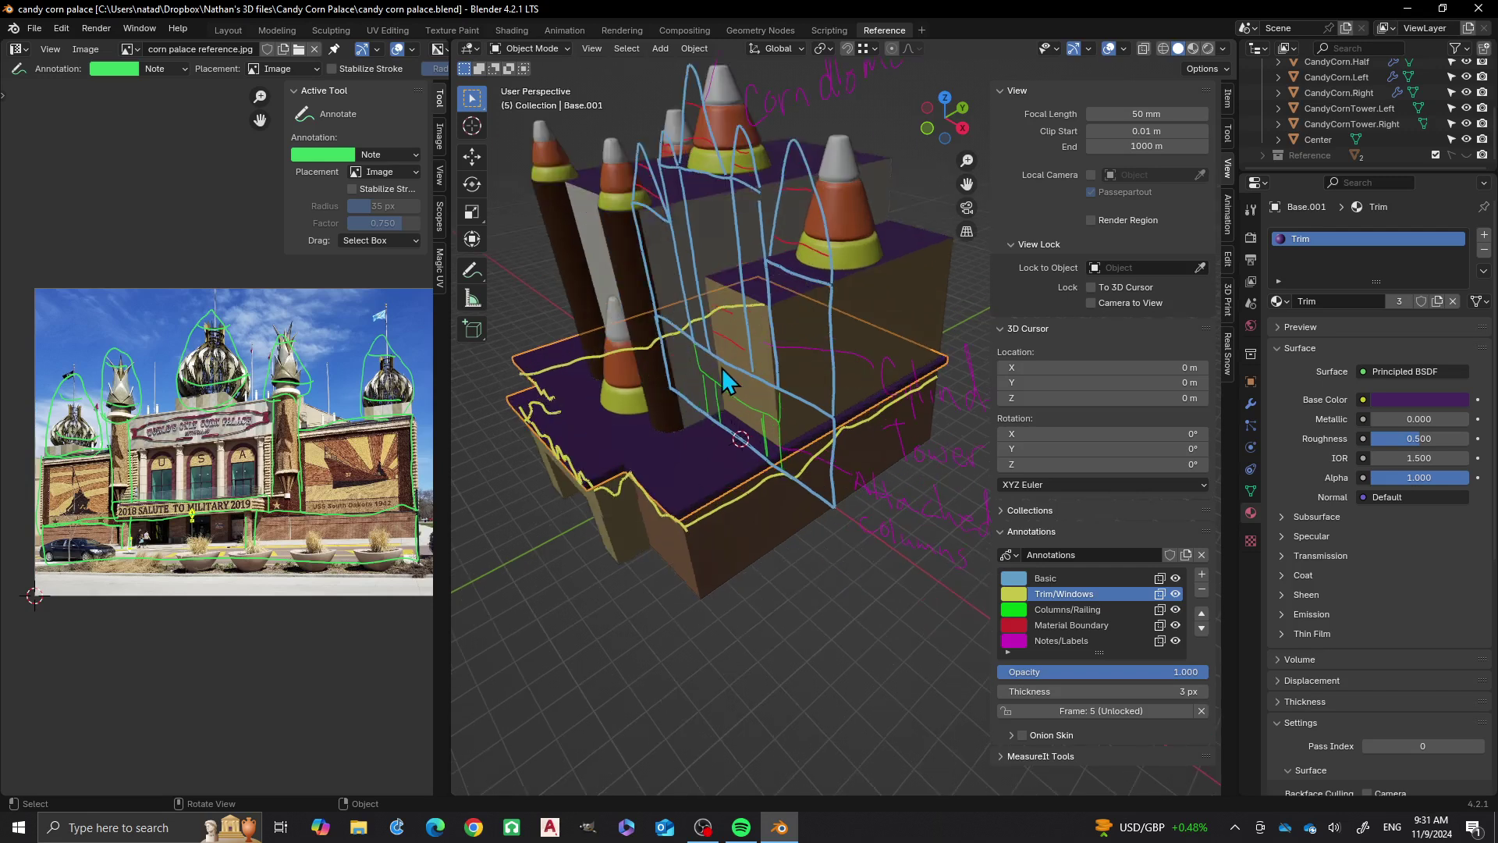
{"action": "scroll", "coordinate": [709, 382], "scroll_direction": "down", "scroll_amount": 4}
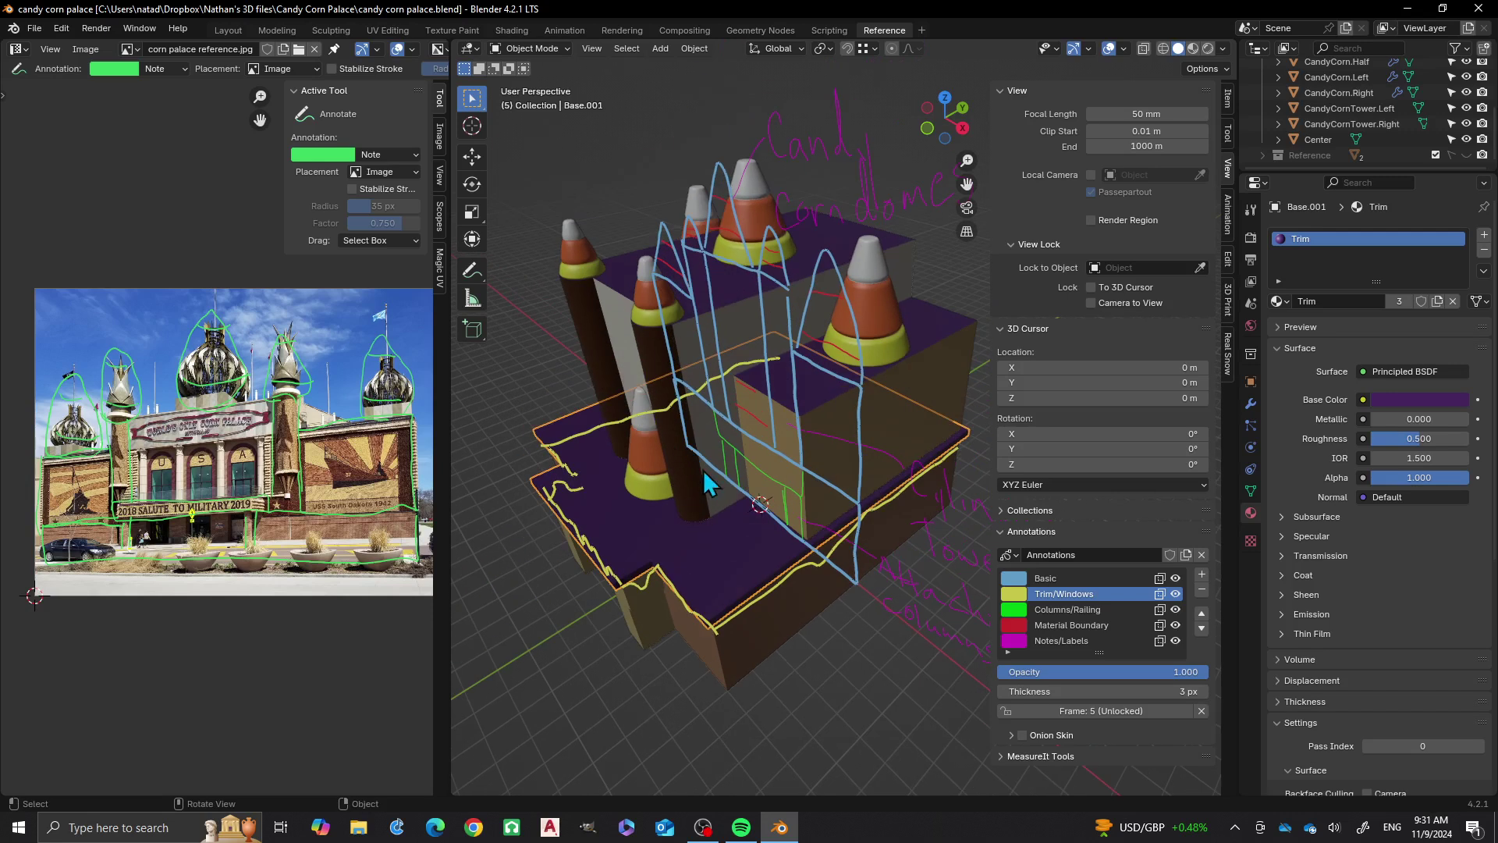
{"action": "middle_click_drag", "start_coordinate": [700, 568], "coordinate": [741, 564]}
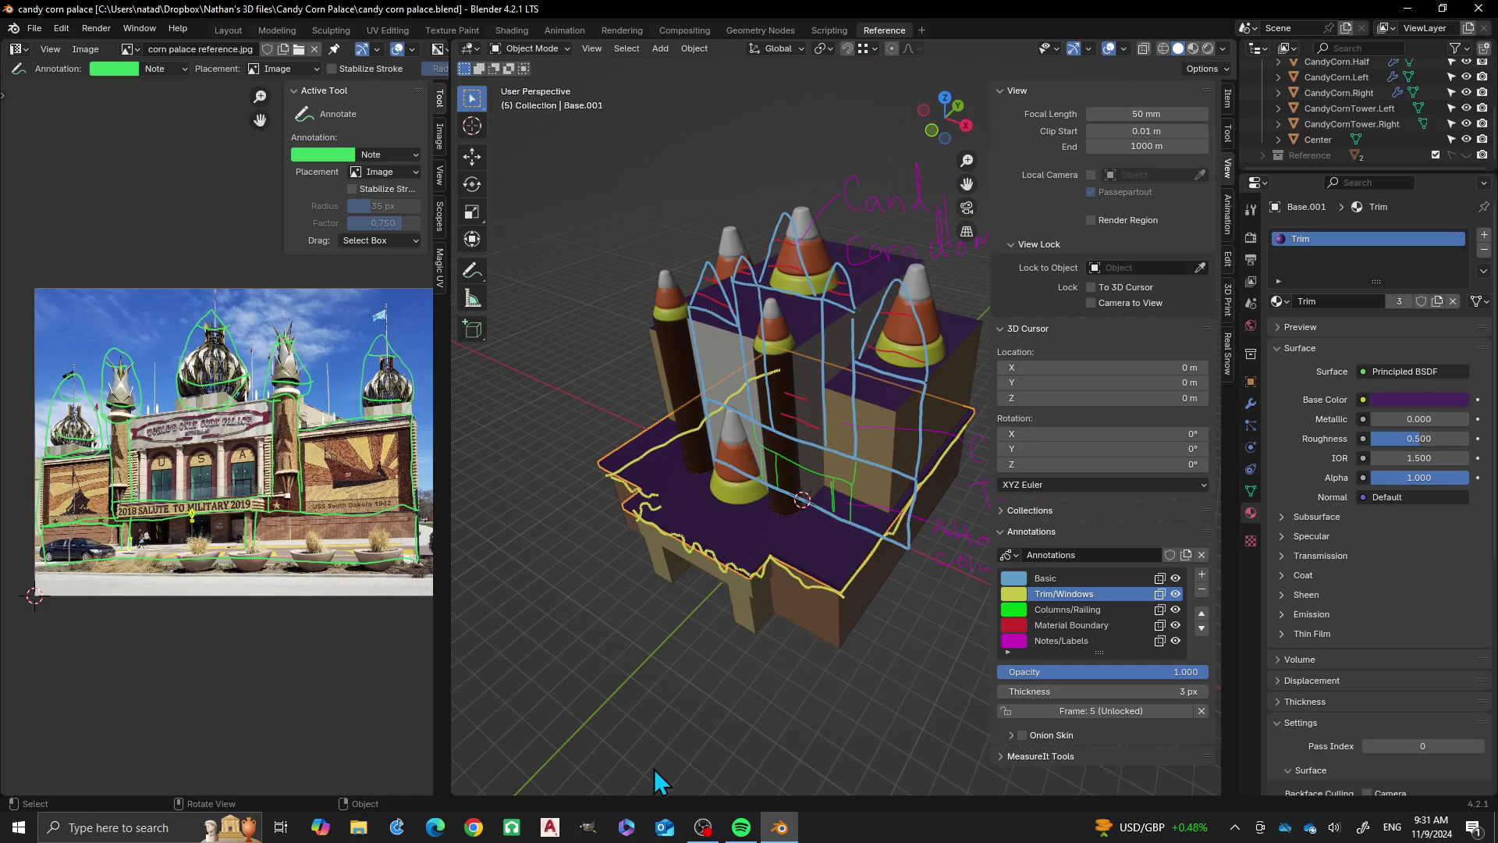
{"action": "scroll", "coordinate": [728, 447], "scroll_direction": "up", "scroll_amount": 3}
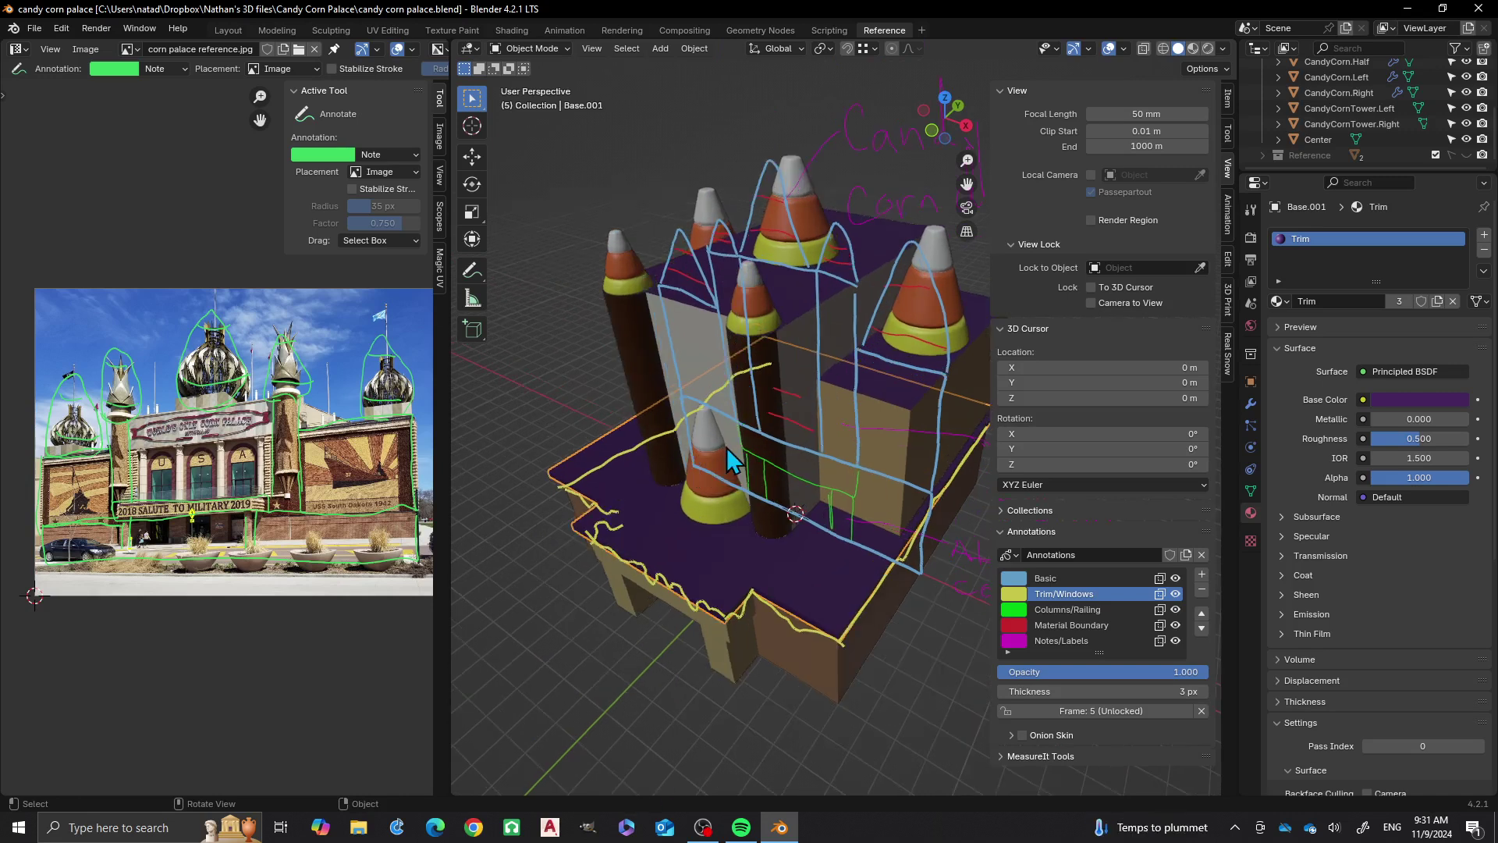
{"action": "middle_click_drag", "start_coordinate": [792, 442], "coordinate": [713, 558], "text": "shift"}
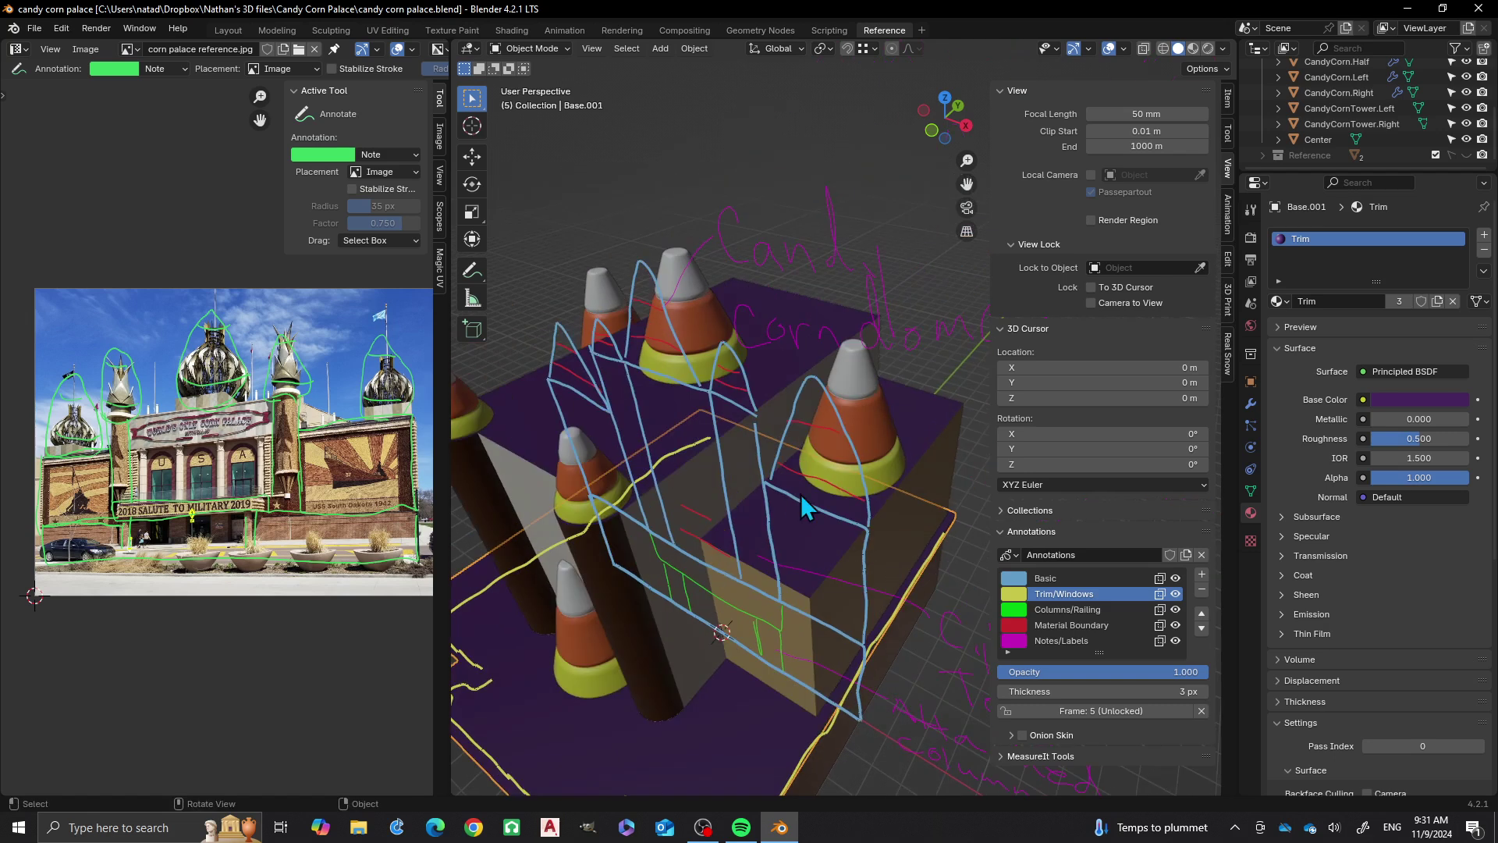
{"action": "scroll", "coordinate": [836, 418], "scroll_direction": "down", "scroll_amount": 2}
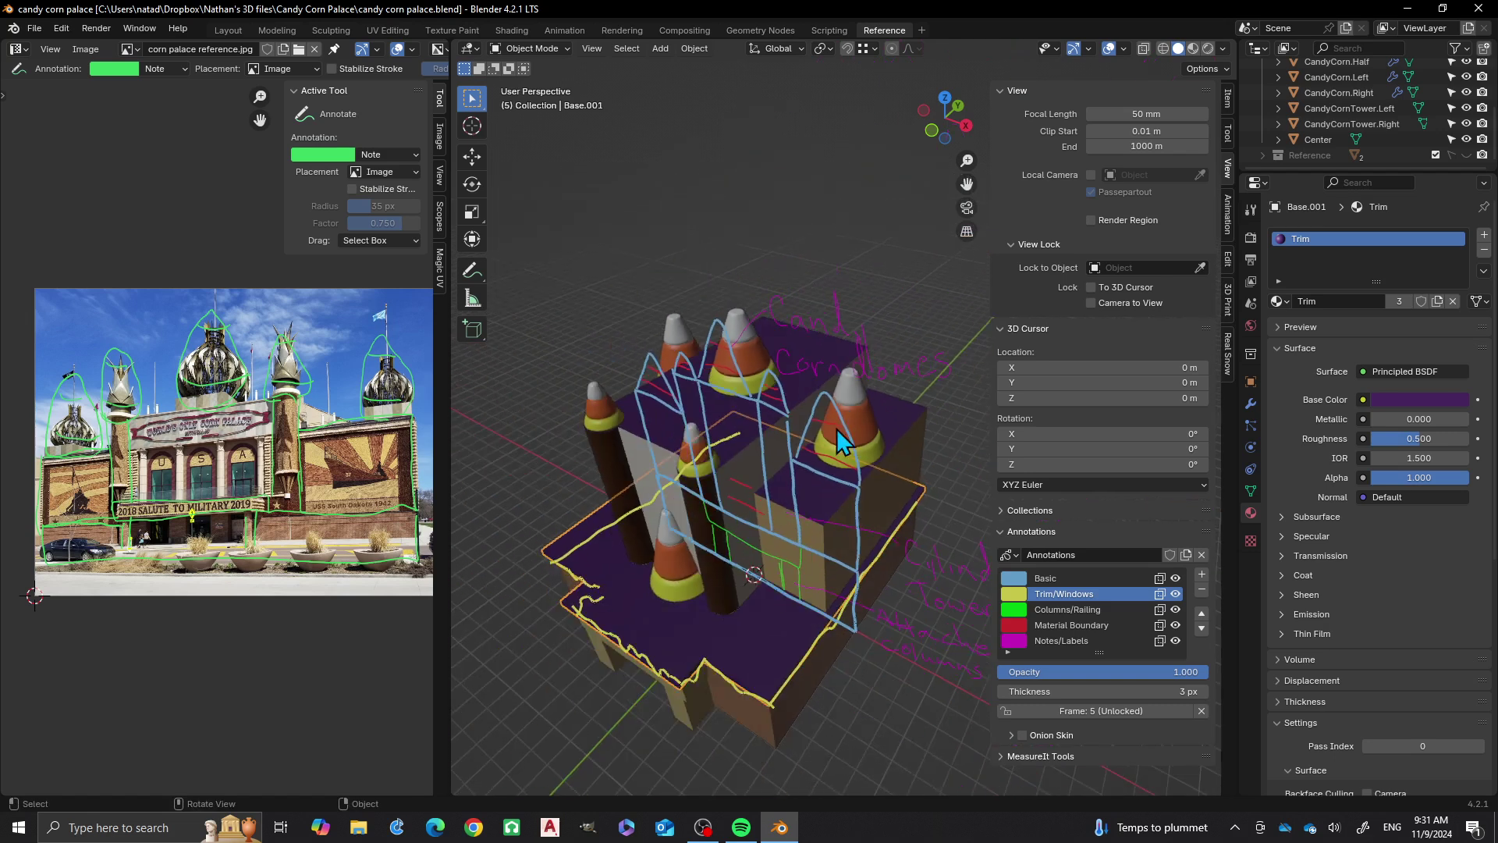
{"action": "left_click", "coordinate": [857, 409]}
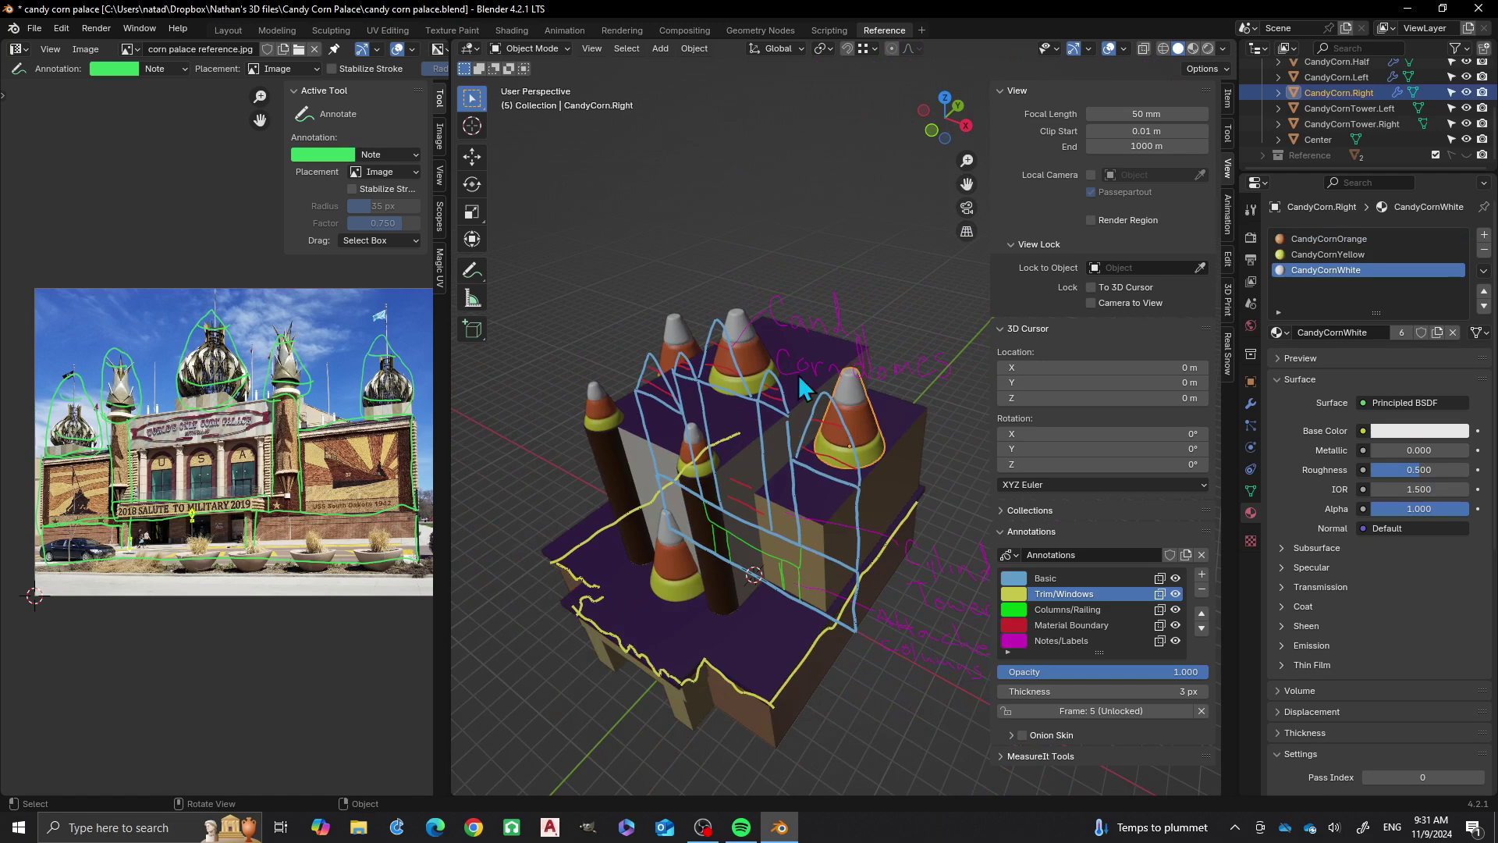
{"action": "left_click", "coordinate": [740, 344]}
{"action": "left_click", "coordinate": [671, 335]}
{"action": "middle_click_drag", "start_coordinate": [546, 380], "coordinate": [610, 329], "text": "shift"}
{"action": "left_click", "coordinate": [610, 329]}
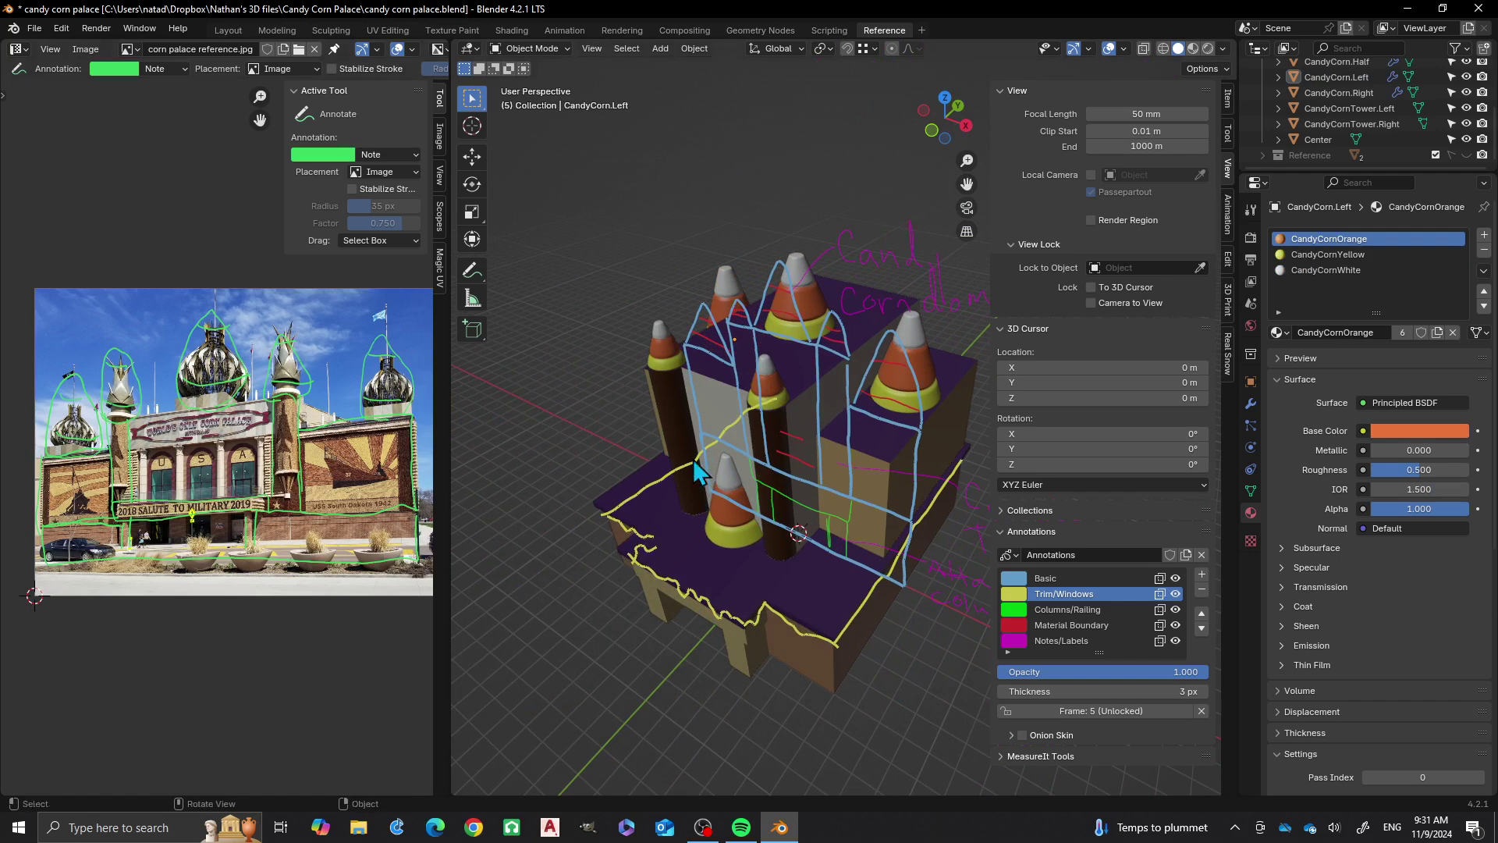
Examine the palace's trim slab, base and towers from the front and both sides against the annotation sketches
{"action": "mouse_move", "coordinate": [637, 418]}
{"action": "middle_mouse_down"}
{"action": "mouse_move", "coordinate": [793, 468]}
{"action": "mouse_move", "coordinate": [741, 449]}
{"action": "mouse_move", "coordinate": [858, 385]}
{"action": "middle_mouse_up"}
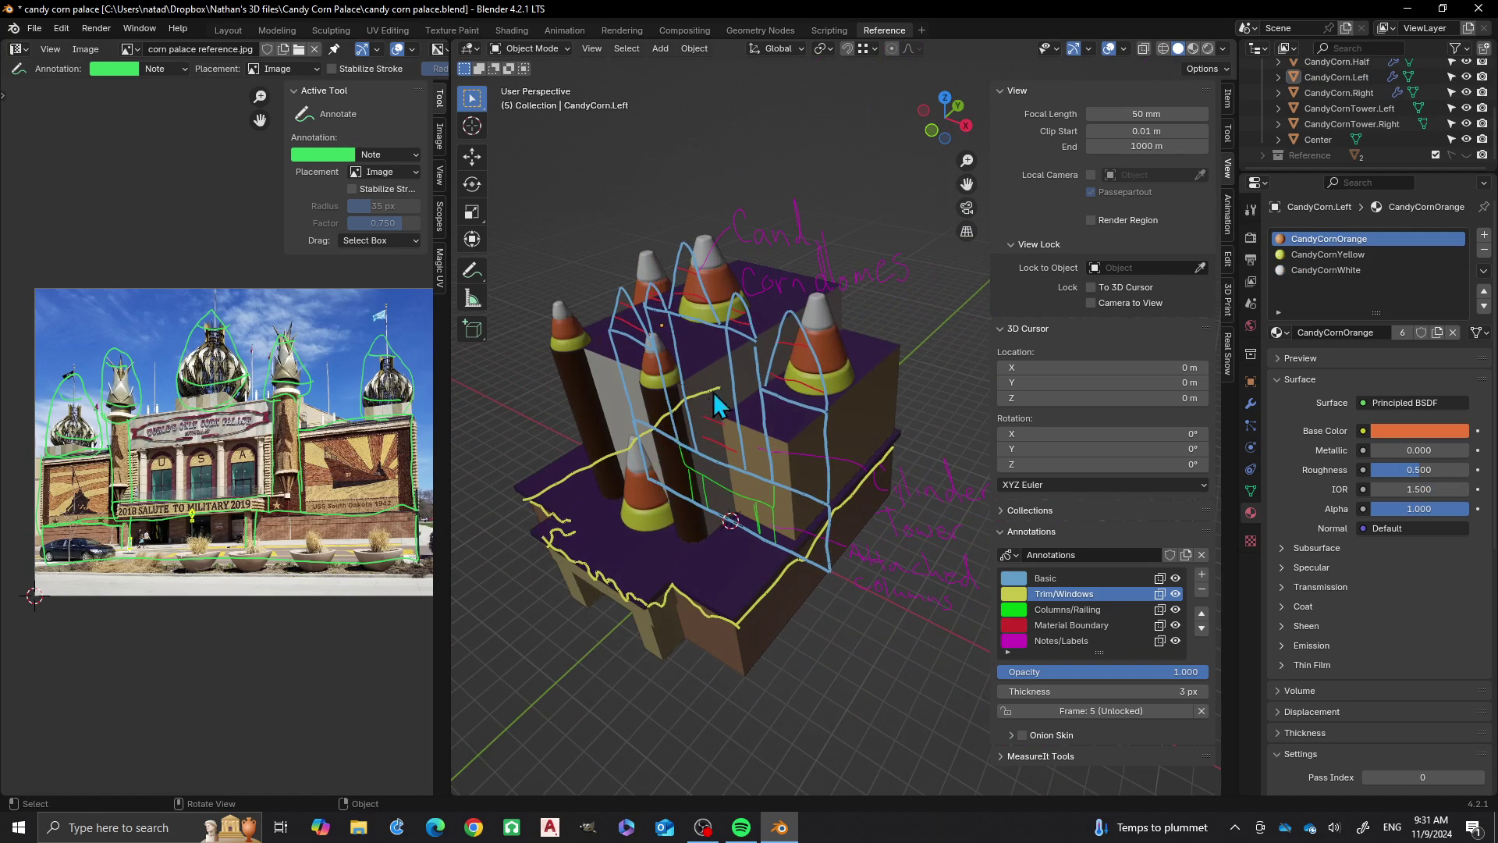
{"action": "middle_click_drag", "start_coordinate": [682, 383], "coordinate": [693, 398]}
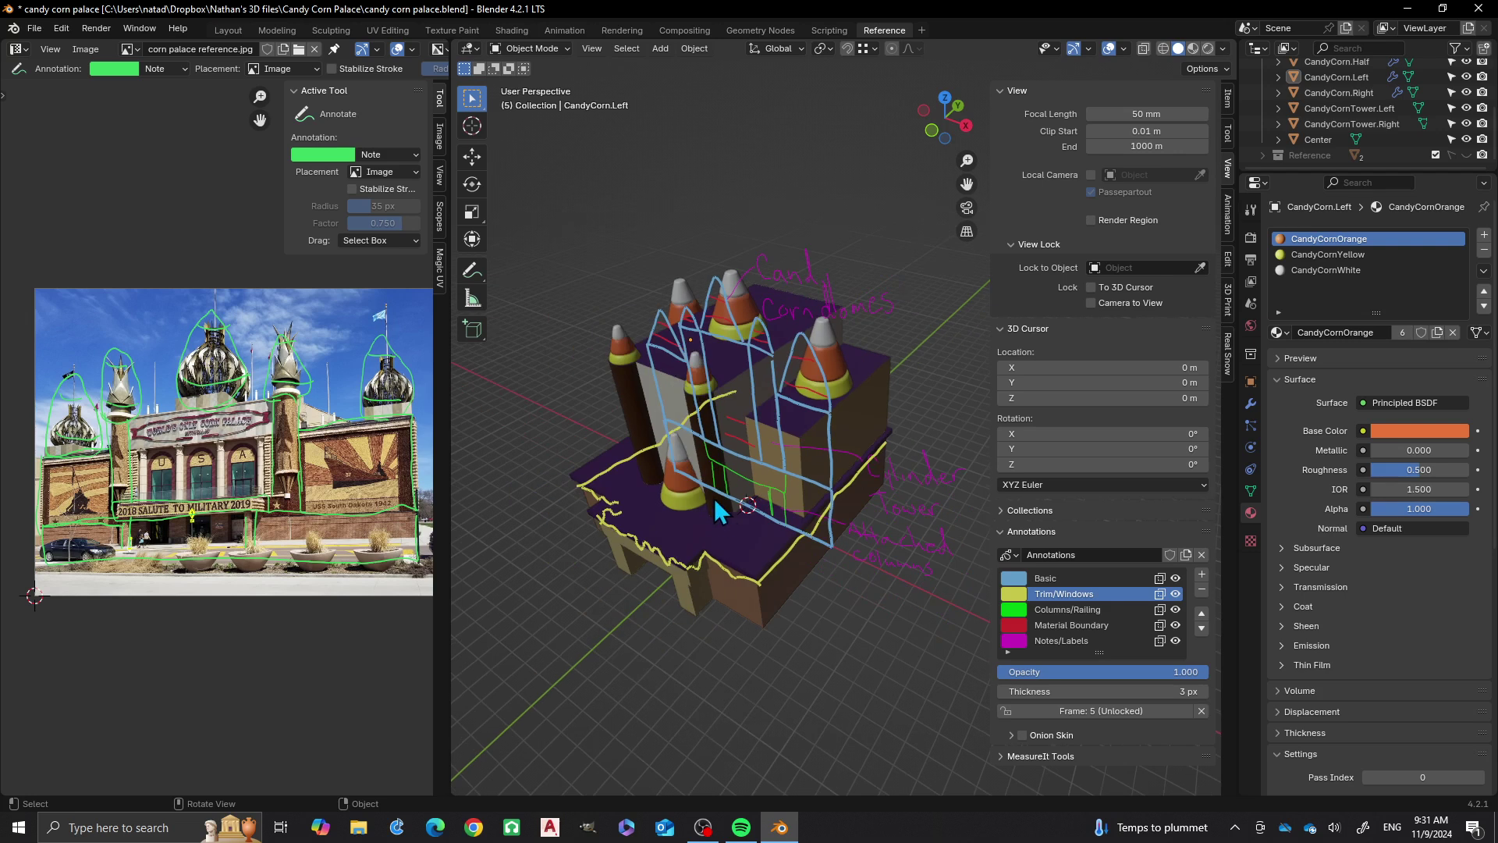
{"action": "mouse_move", "coordinate": [714, 497]}
{"action": "middle_mouse_down"}
{"action": "mouse_move", "coordinate": [825, 479]}
{"action": "mouse_move", "coordinate": [813, 543]}
{"action": "middle_mouse_up"}
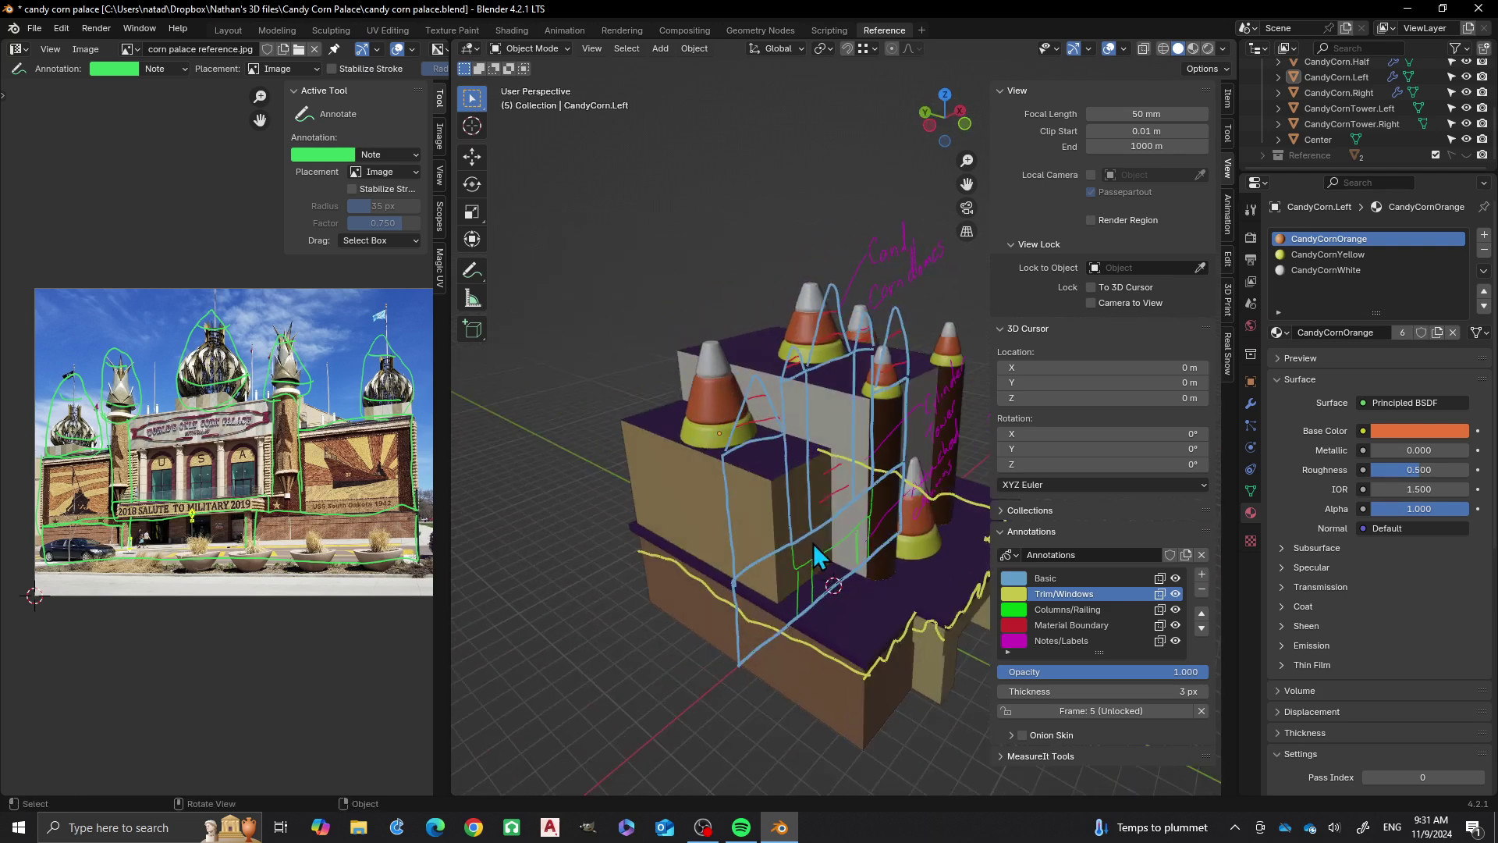
{"action": "mouse_move", "coordinate": [662, 588]}
{"action": "middle_mouse_down"}
{"action": "mouse_move", "coordinate": [705, 572]}
{"action": "mouse_move", "coordinate": [827, 610]}
{"action": "mouse_move", "coordinate": [708, 617]}
{"action": "mouse_move", "coordinate": [805, 602]}
{"action": "middle_mouse_up"}
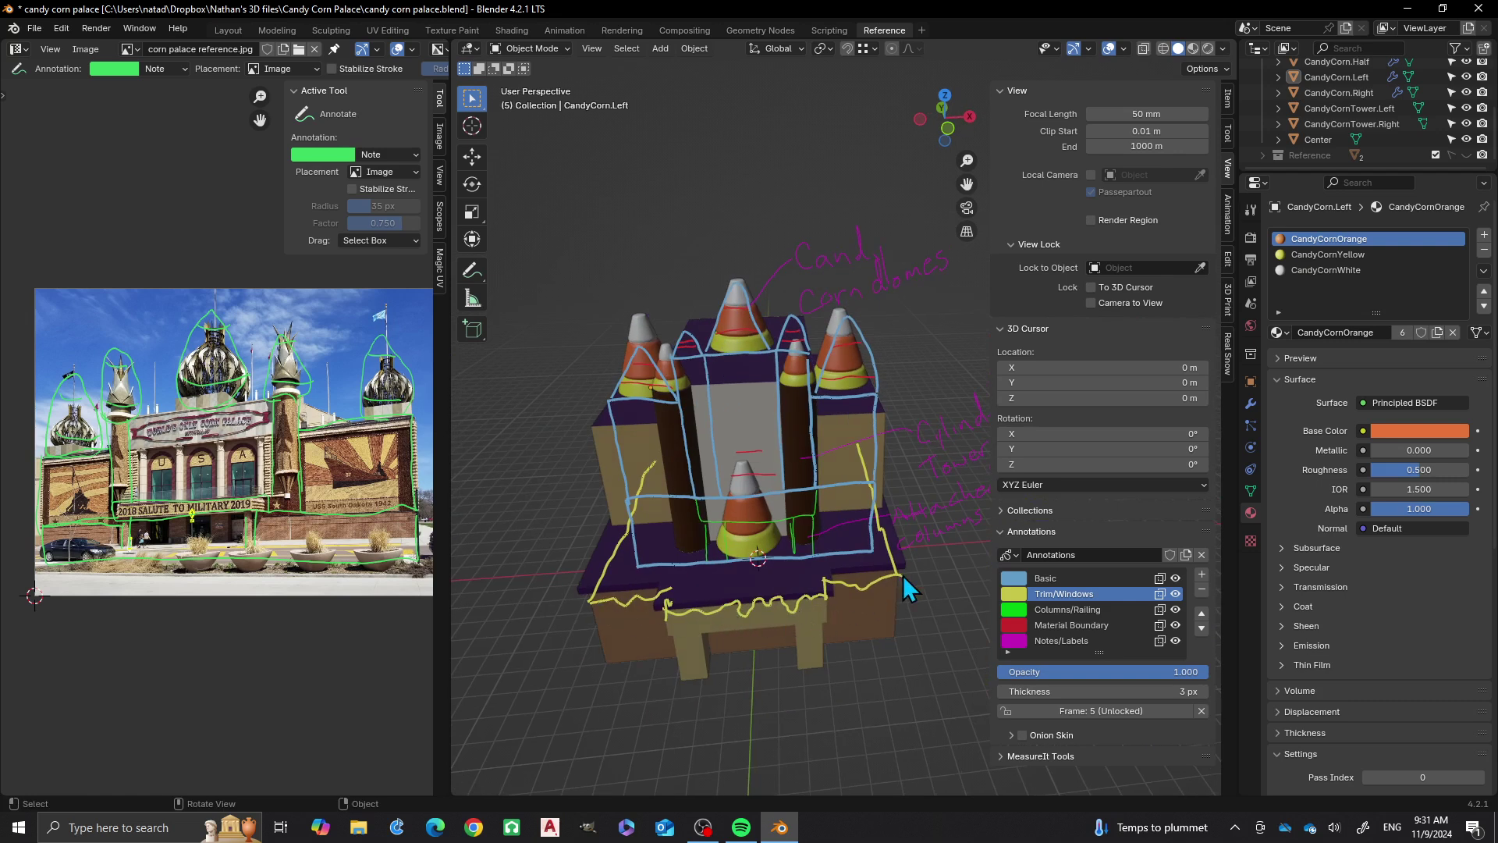
{"action": "scroll", "coordinate": [826, 593], "scroll_direction": "up", "scroll_amount": 3}
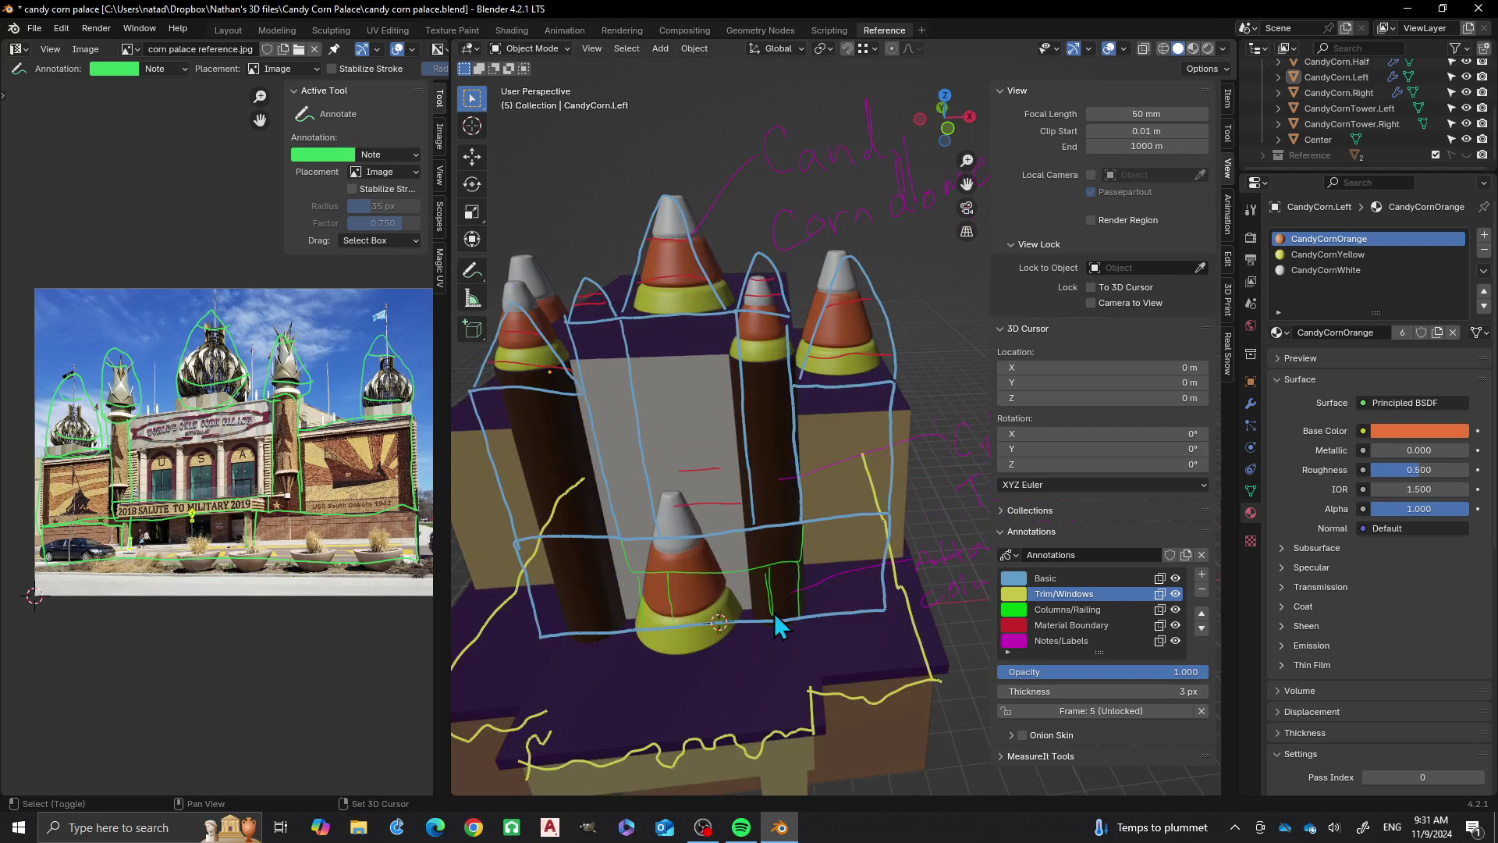
{"action": "middle_click_drag", "start_coordinate": [777, 624], "coordinate": [833, 609], "text": "shift"}
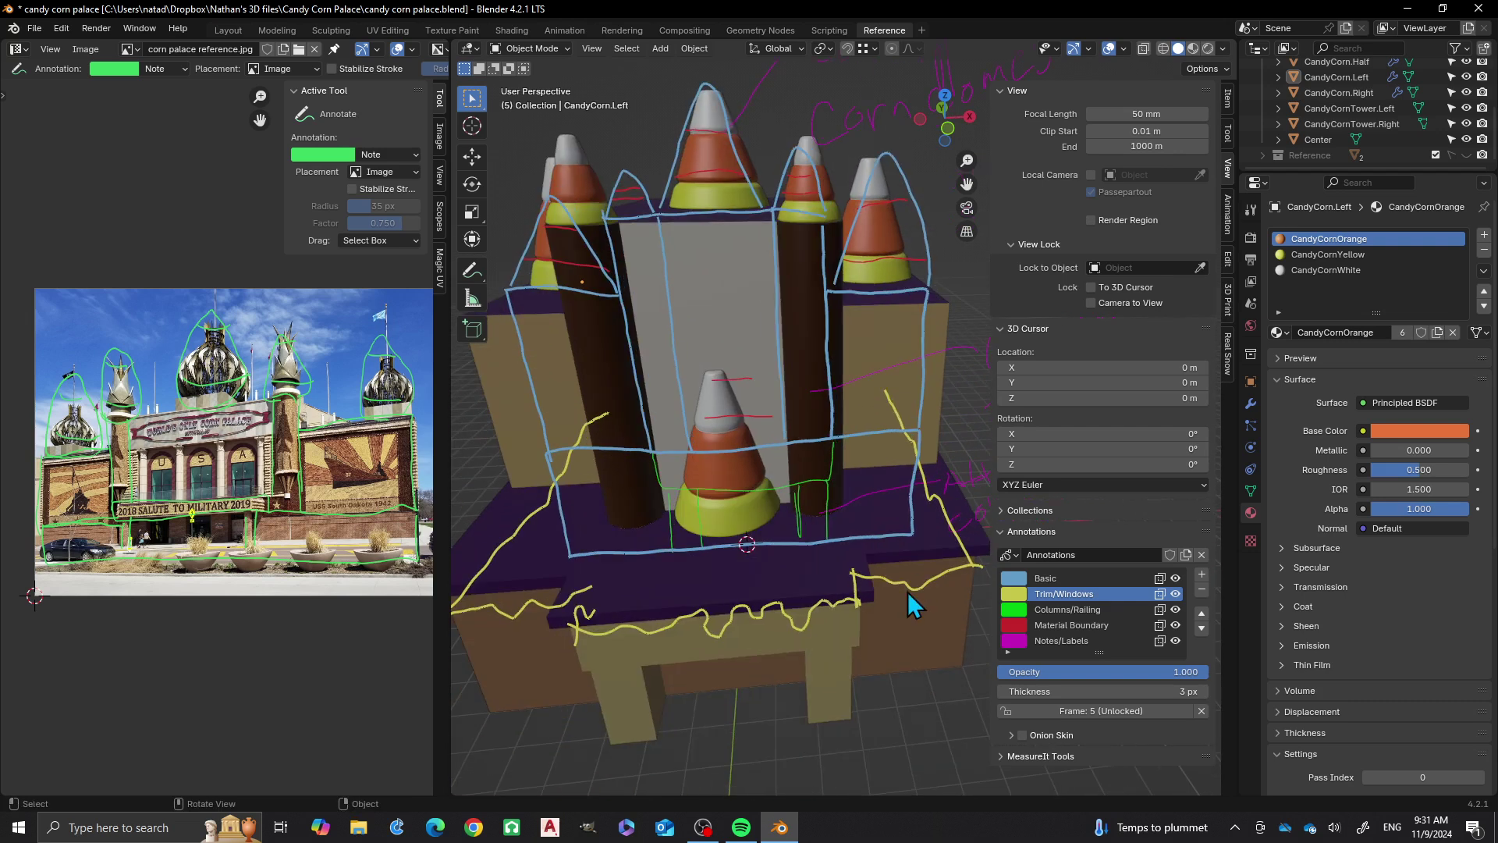
{"action": "scroll", "coordinate": [760, 493], "scroll_direction": "down", "scroll_amount": 4}
{"action": "middle_click_drag", "start_coordinate": [760, 493], "coordinate": [788, 410]}
{"action": "scroll", "coordinate": [788, 410], "scroll_direction": "up", "scroll_amount": 2}
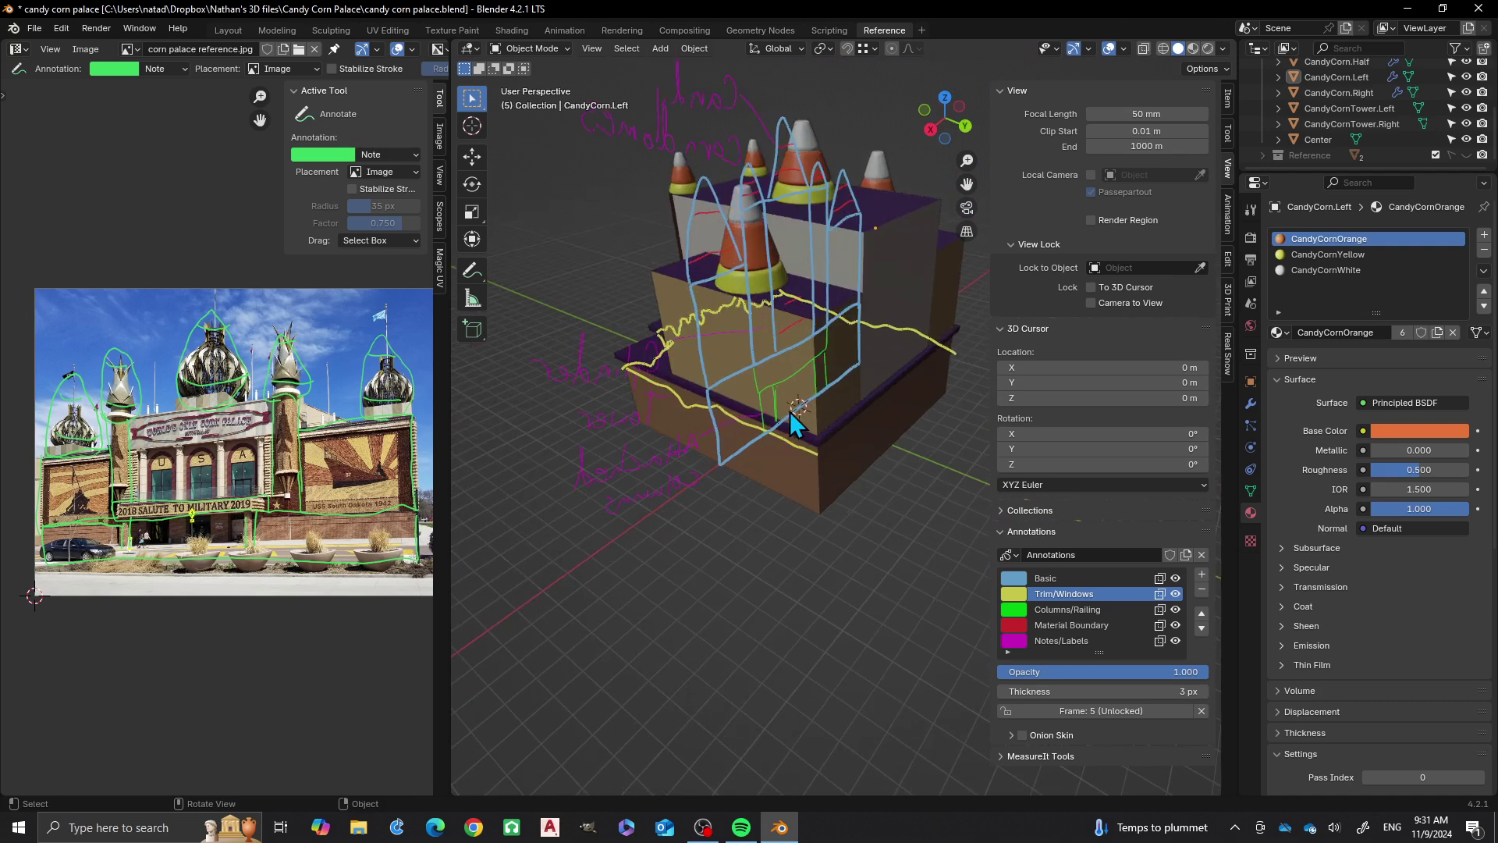
{"action": "middle_click_drag", "start_coordinate": [817, 337], "coordinate": [752, 482], "text": "shift"}
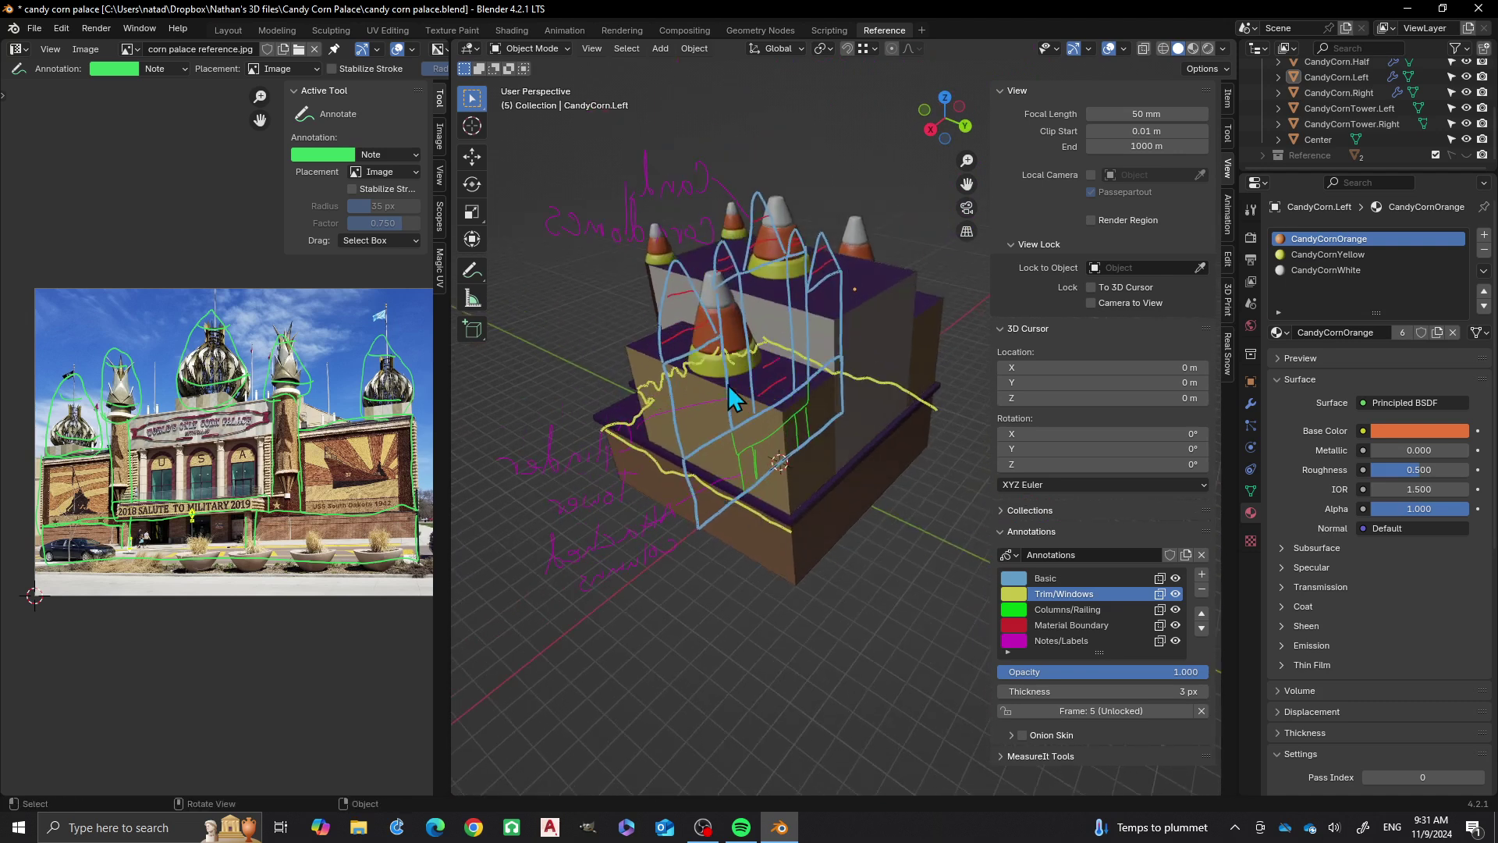
{"action": "scroll", "coordinate": [729, 388], "scroll_direction": "up", "scroll_amount": 1}
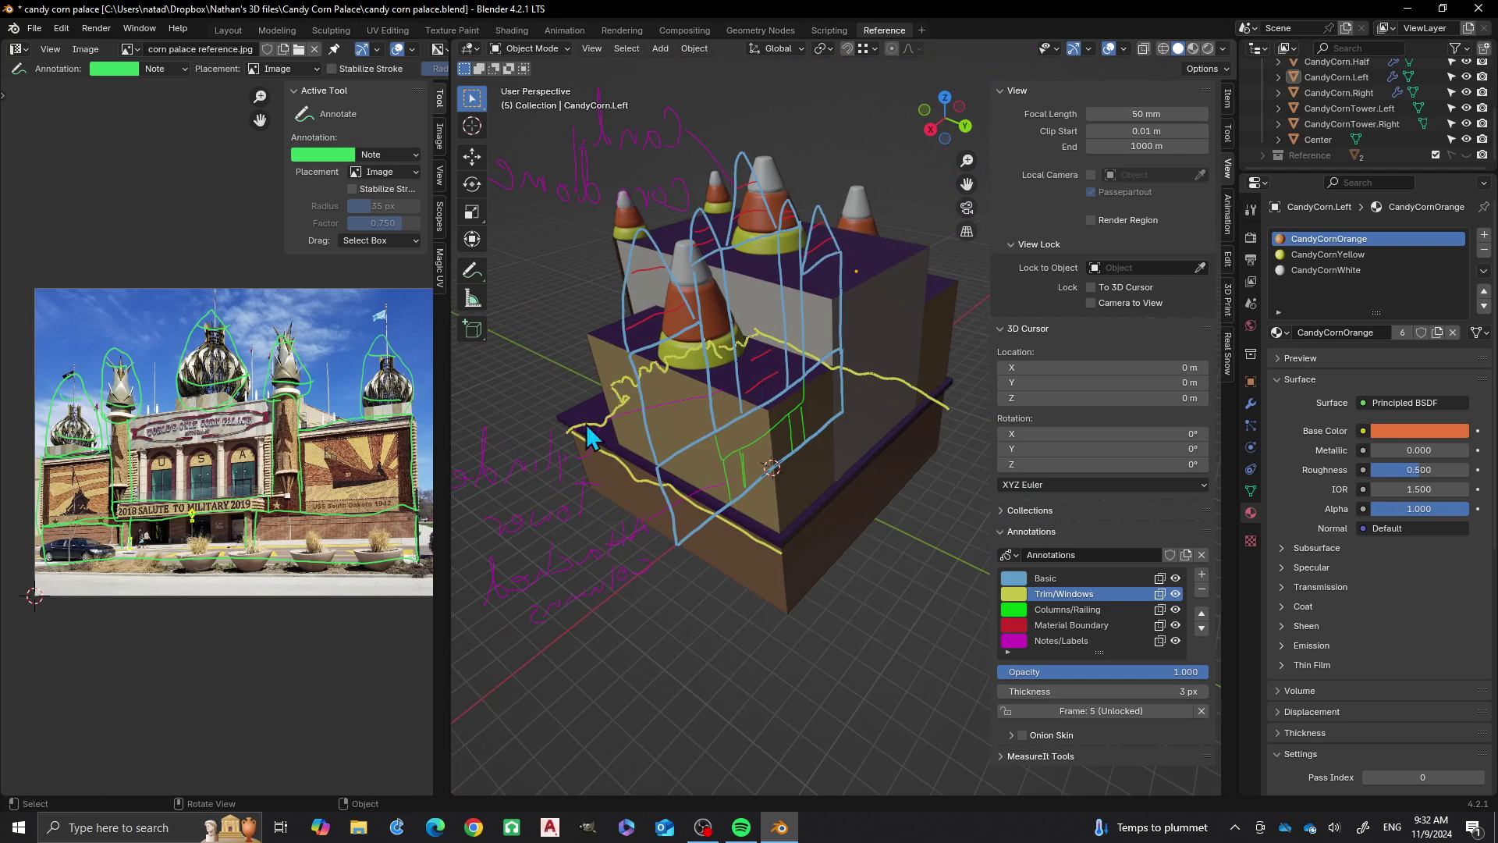
Isolate the purple trim slab together with the brown base in local view and enter Edit Mode on both
{"action": "middle_click_drag", "start_coordinate": [596, 458], "coordinate": [772, 559]}
{"action": "left_click", "coordinate": [775, 563]}
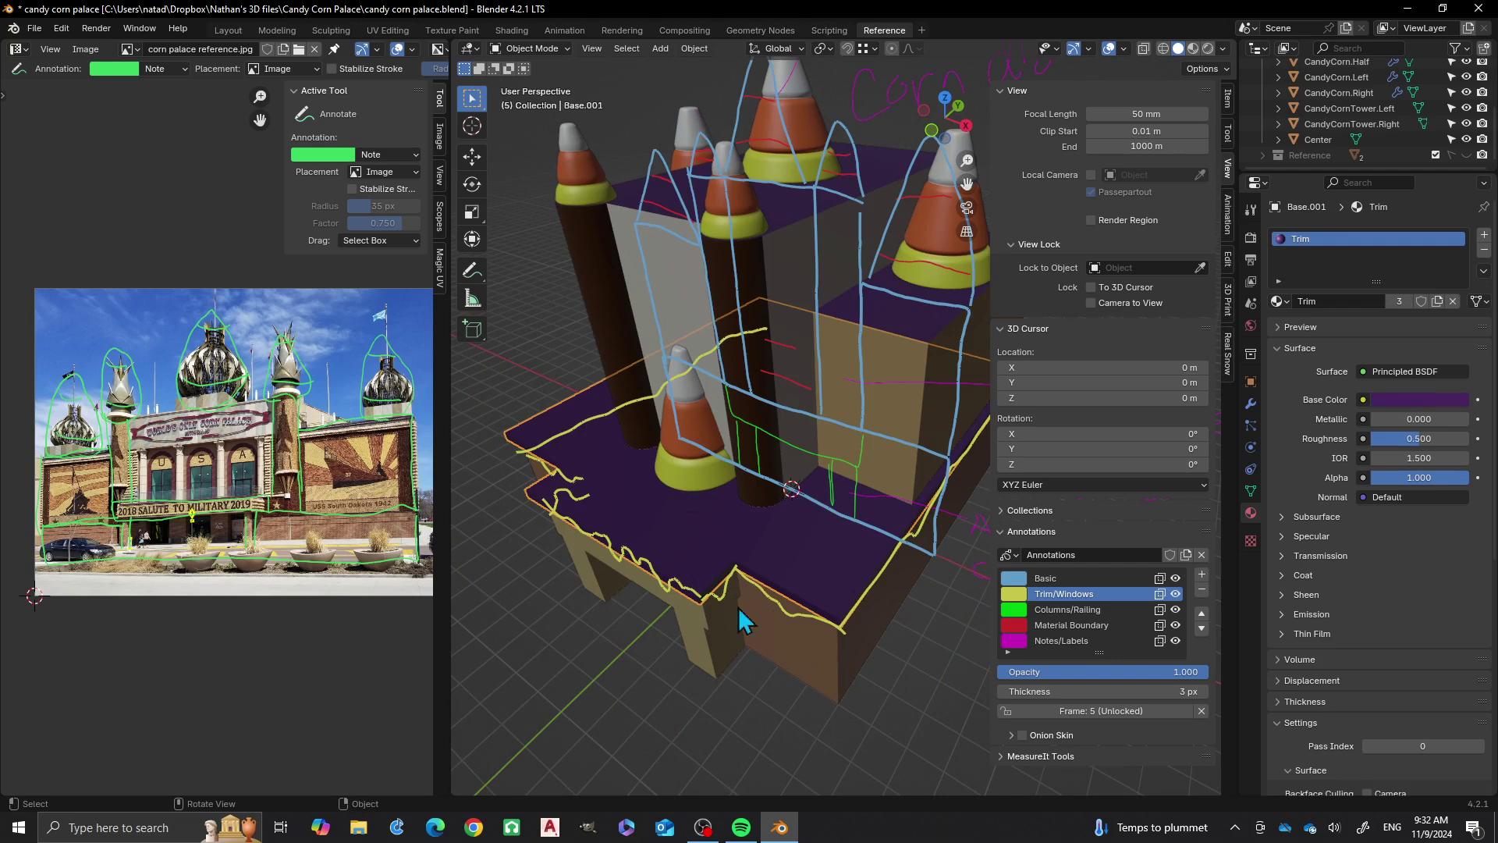
{"action": "left_click", "coordinate": [780, 659]}
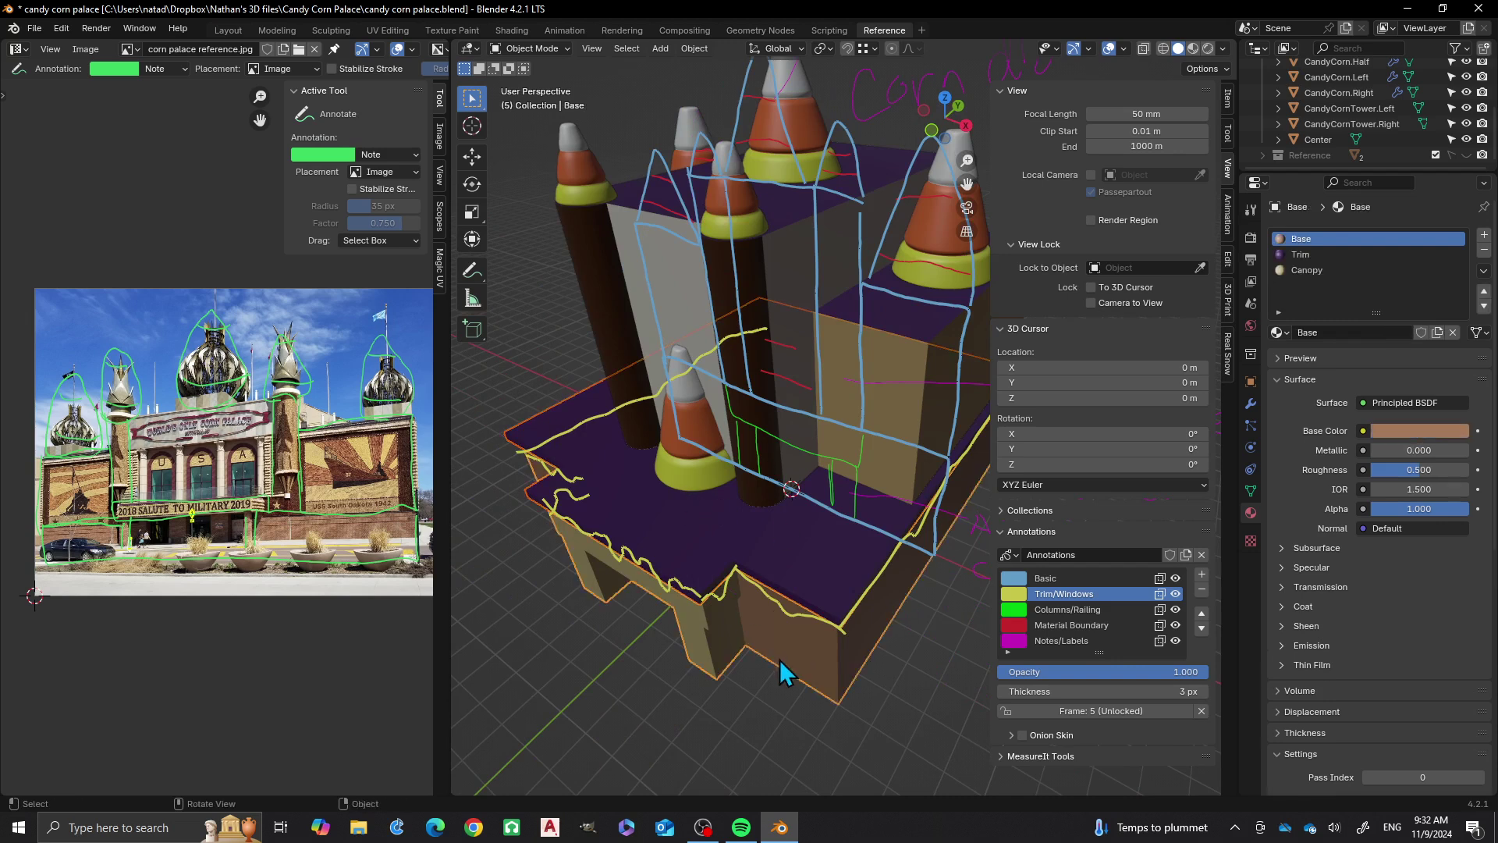
{"action": "key", "text": "KP_Divide"}
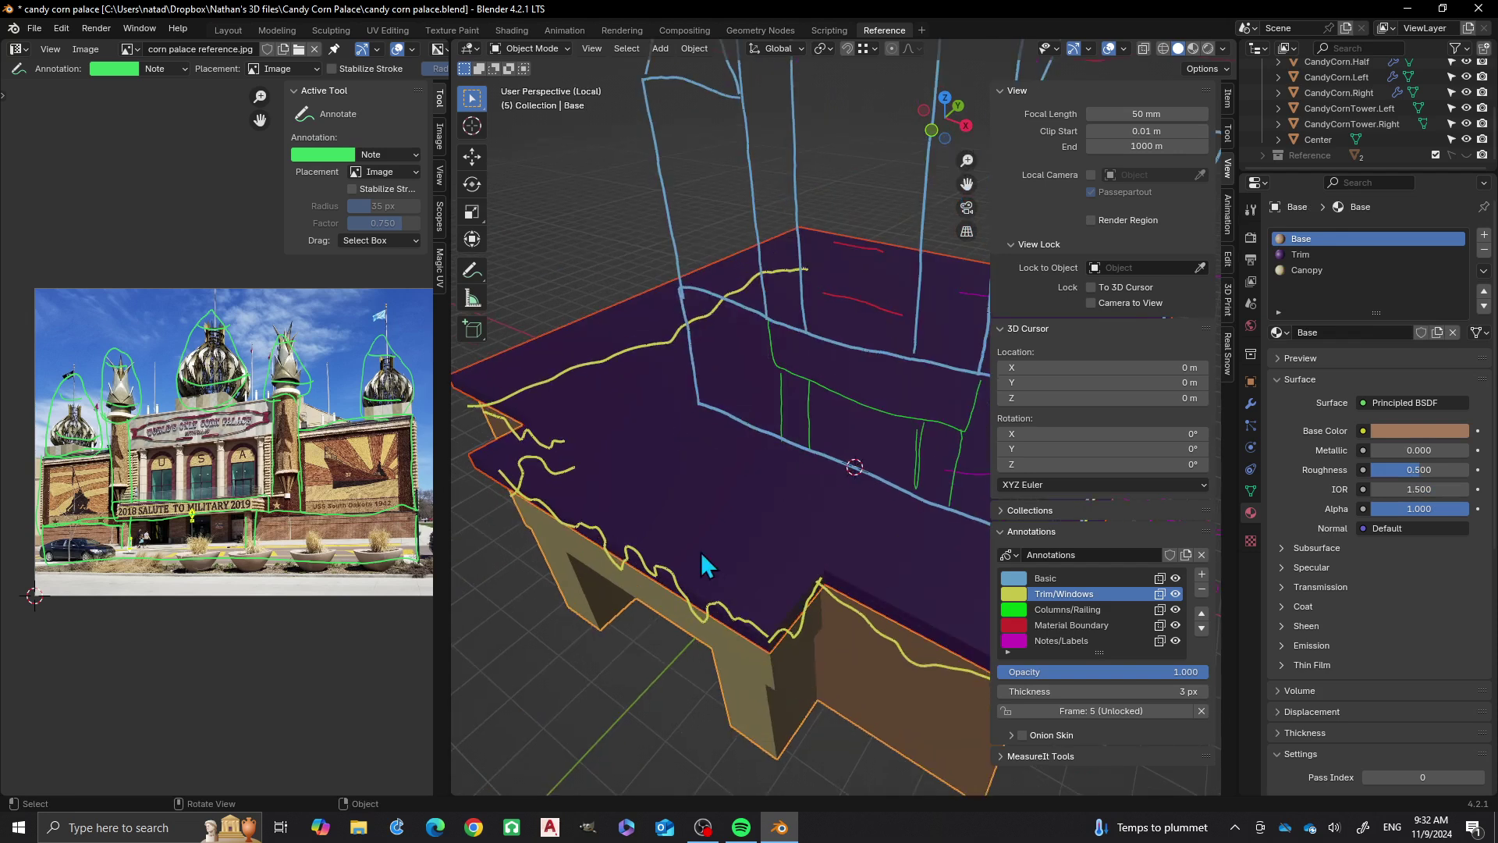
{"action": "scroll", "coordinate": [692, 518], "scroll_direction": "down", "scroll_amount": 3}
{"action": "middle_click_drag", "start_coordinate": [699, 538], "coordinate": [775, 548], "text": "shift"}
{"action": "key", "text": "Tab"}
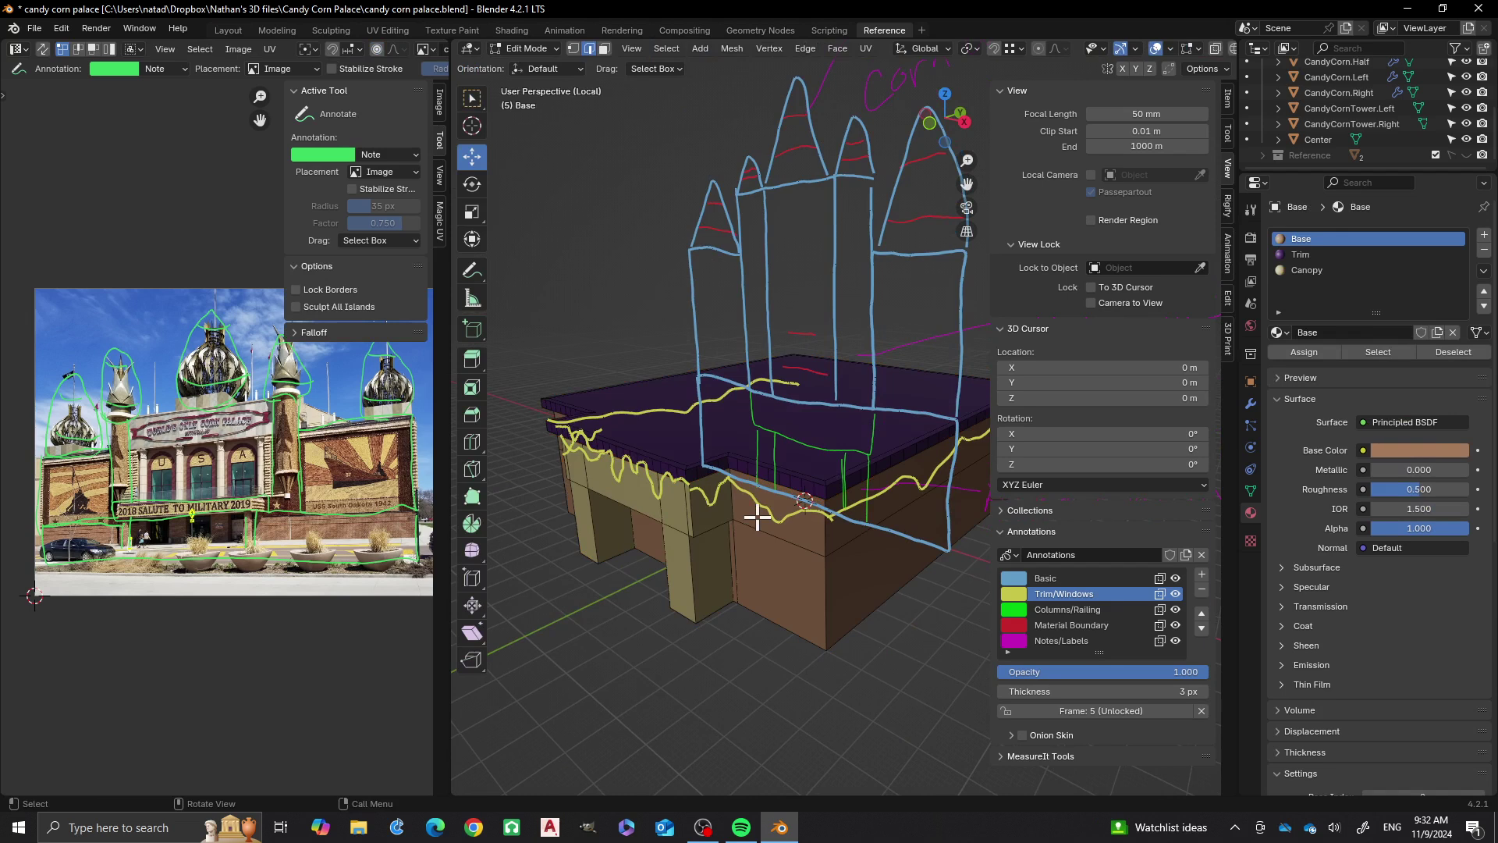
In vertex selection mode, connect a matching pair of vertices near opposite ends of the trim slab's long side with a lengthwise edge
{"action": "middle_click_drag", "start_coordinate": [860, 529], "coordinate": [829, 588]}
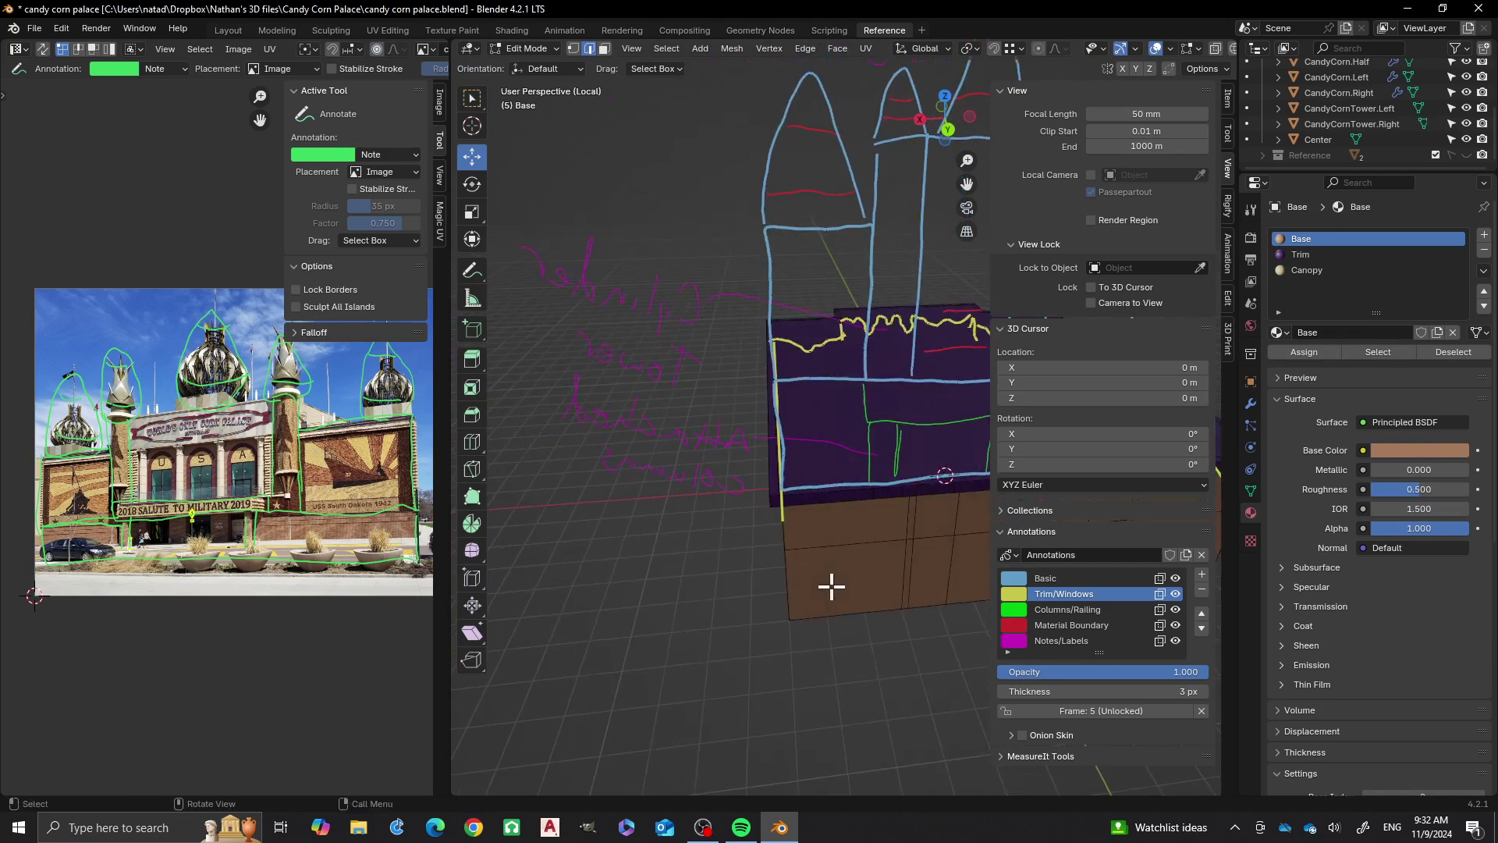
{"action": "scroll", "coordinate": [809, 510], "scroll_direction": "up", "scroll_amount": 3}
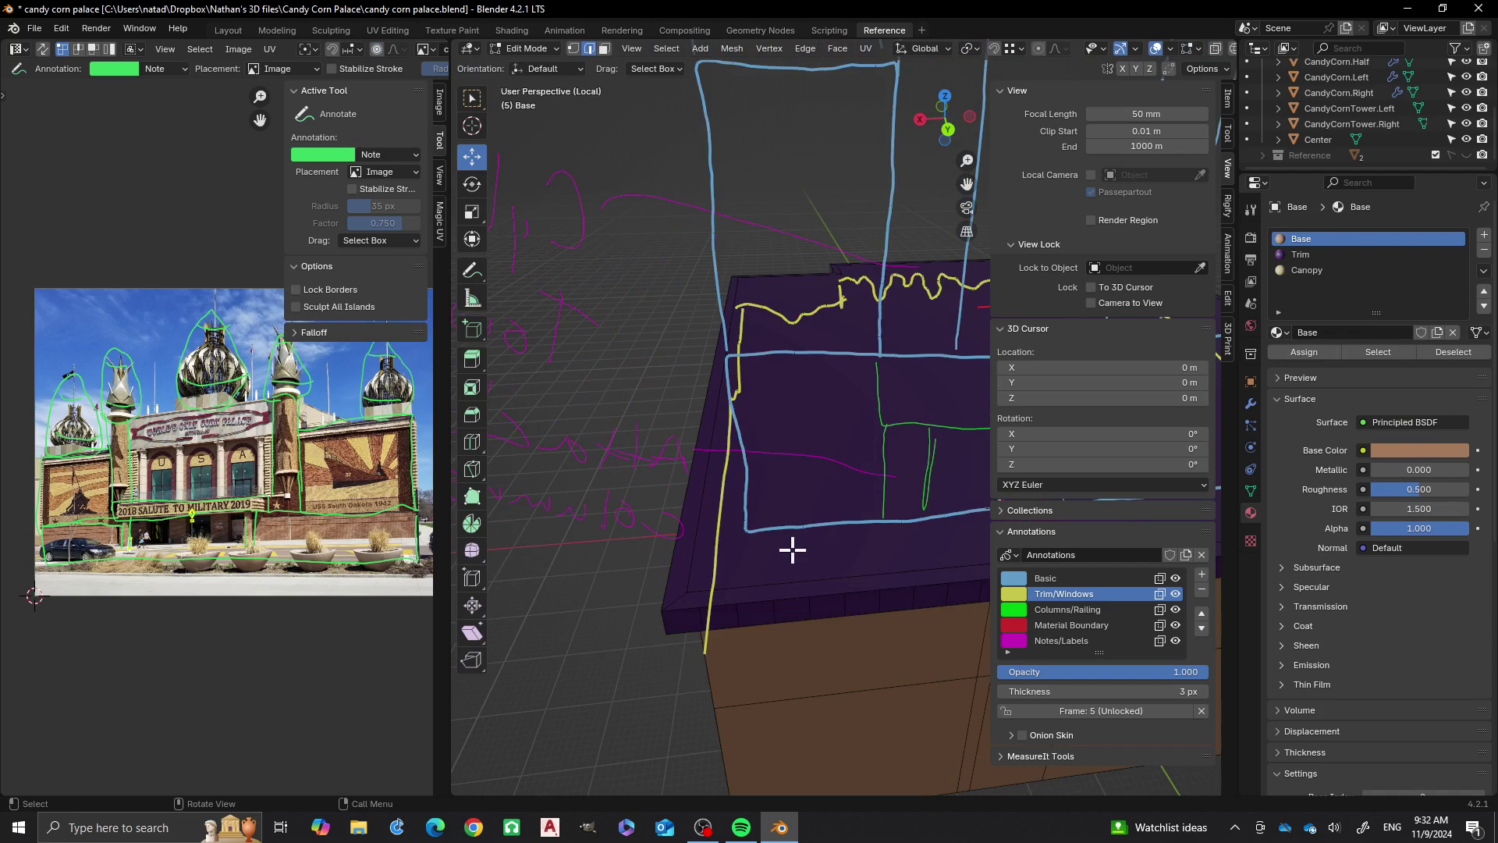
{"action": "middle_click_drag", "start_coordinate": [777, 577], "coordinate": [789, 503]}
{"action": "left_click", "coordinate": [743, 595]}
{"action": "key", "text": "1"}
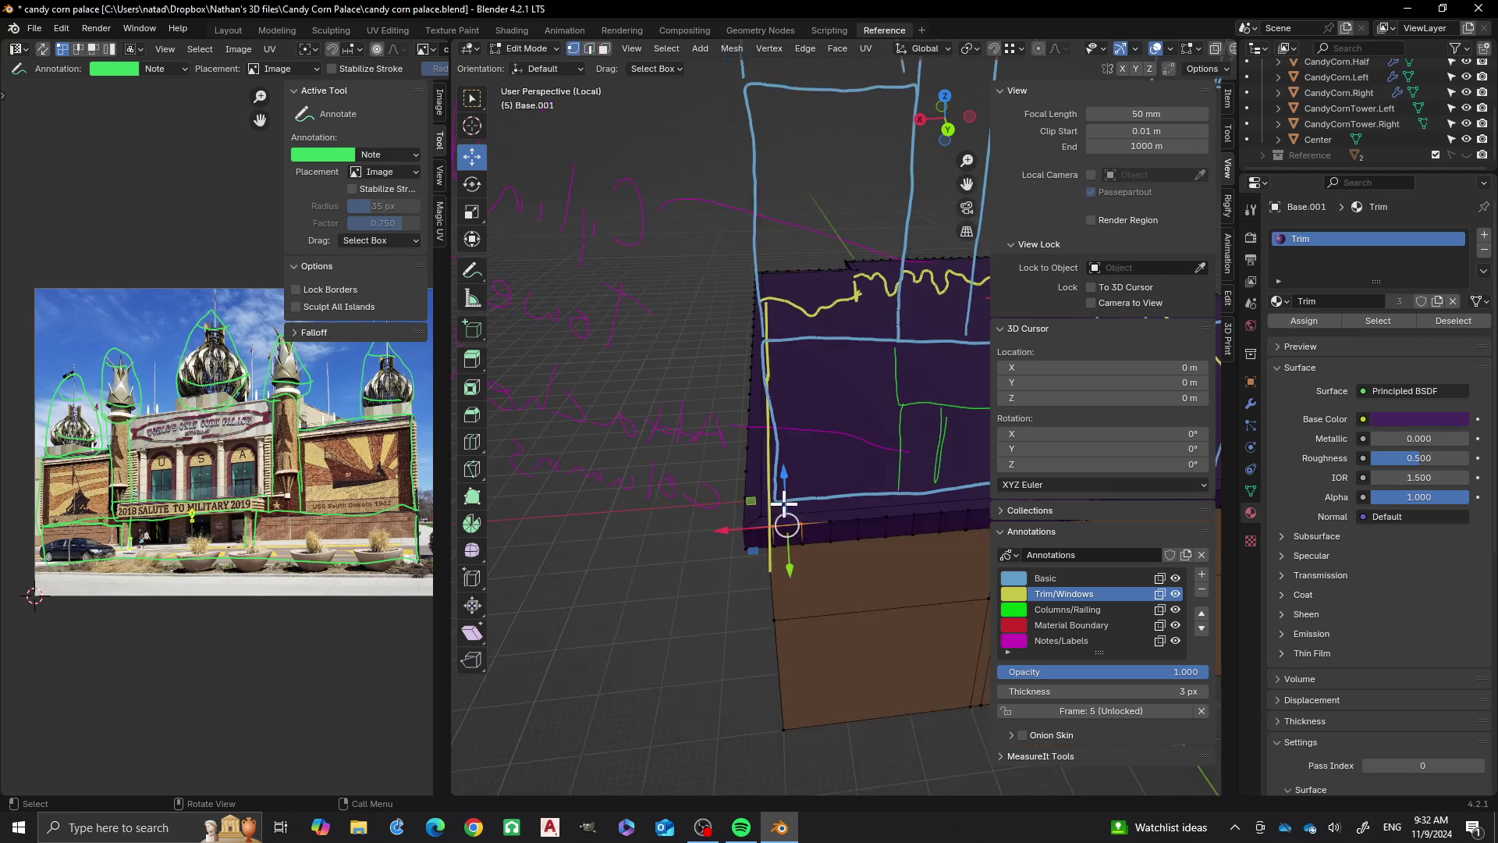
{"action": "left_click", "coordinate": [790, 534]}
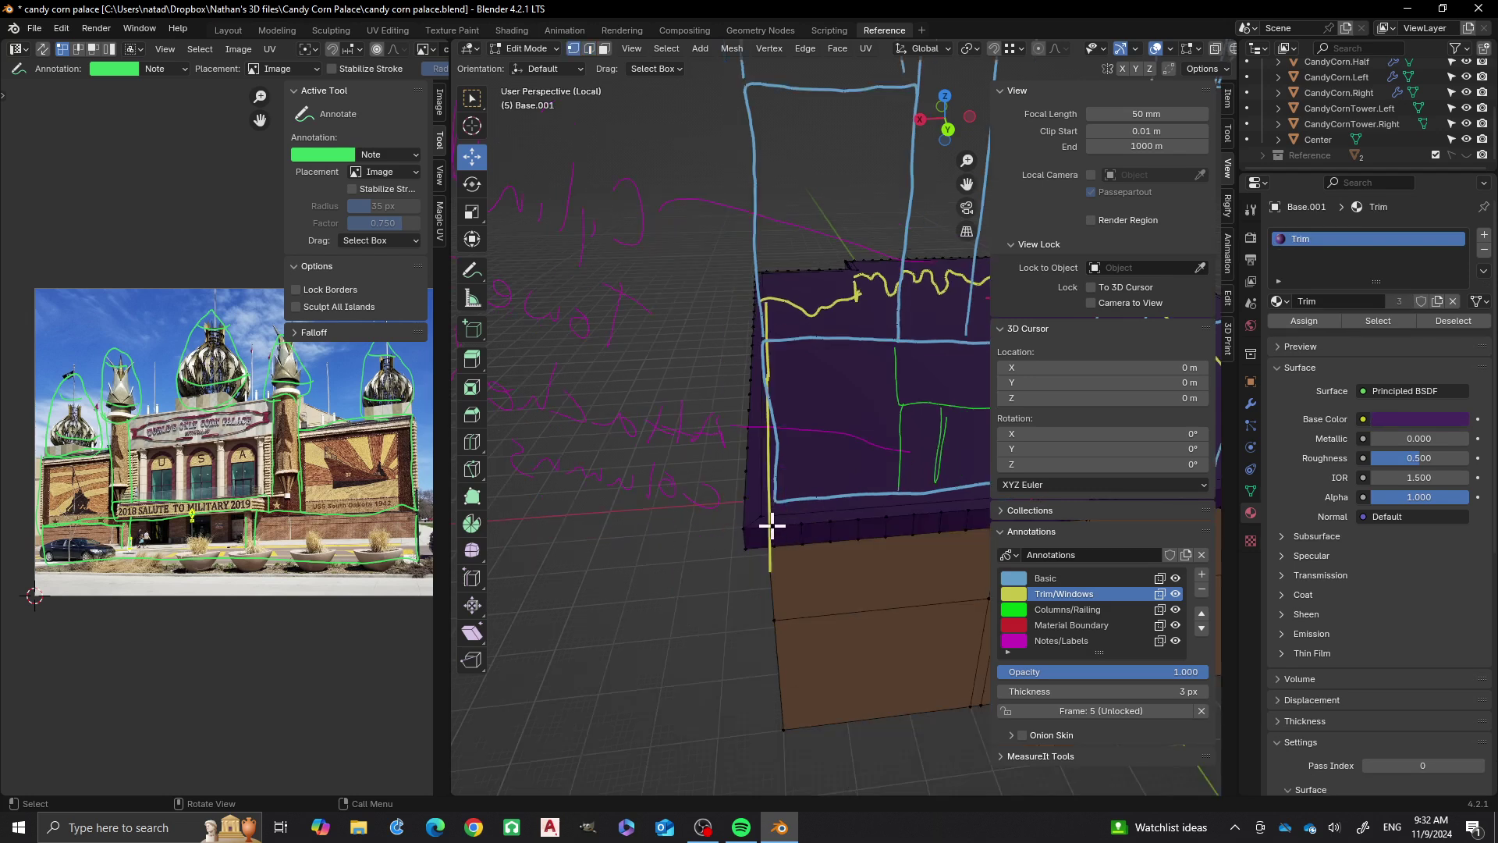
{"action": "left_click", "coordinate": [771, 526]}
{"action": "middle_click_drag", "start_coordinate": [826, 422], "coordinate": [651, 535]}
{"action": "scroll", "coordinate": [651, 535], "scroll_direction": "up", "scroll_amount": 3}
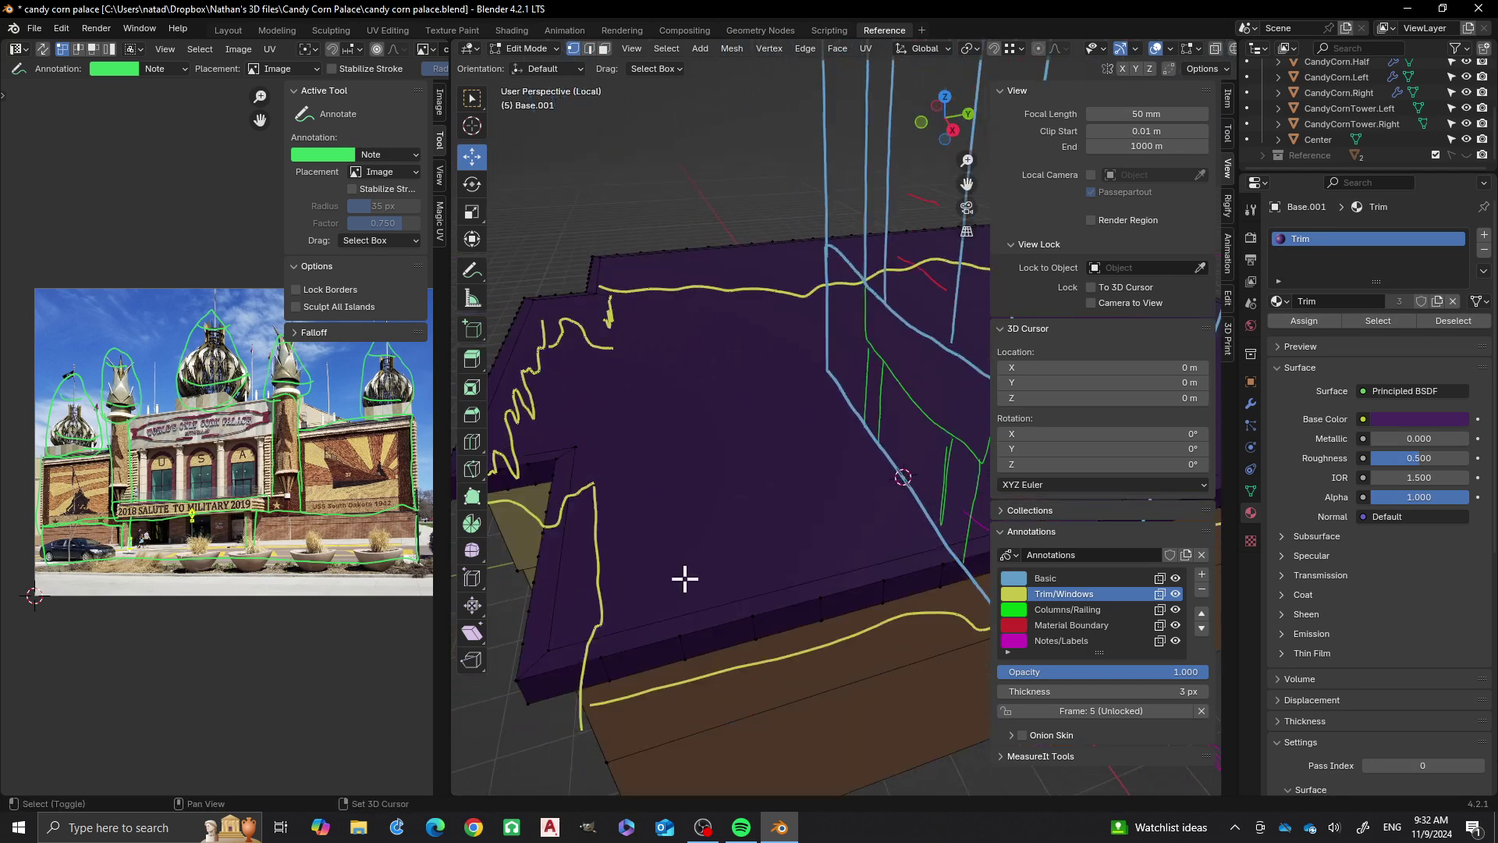
{"action": "left_click", "coordinate": [525, 644], "text": "shift"}
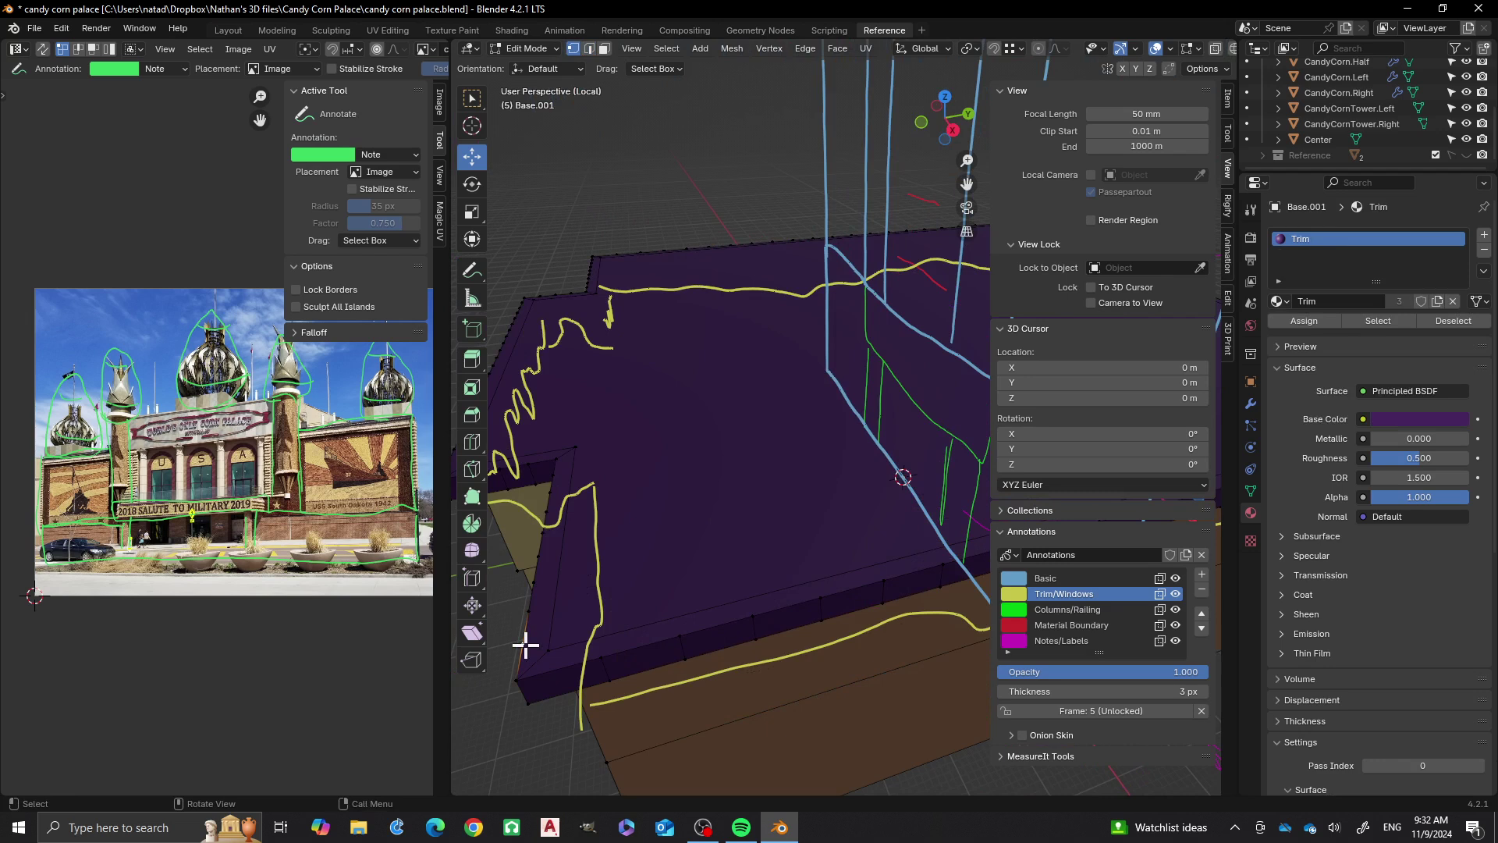
{"action": "key", "text": "j"}
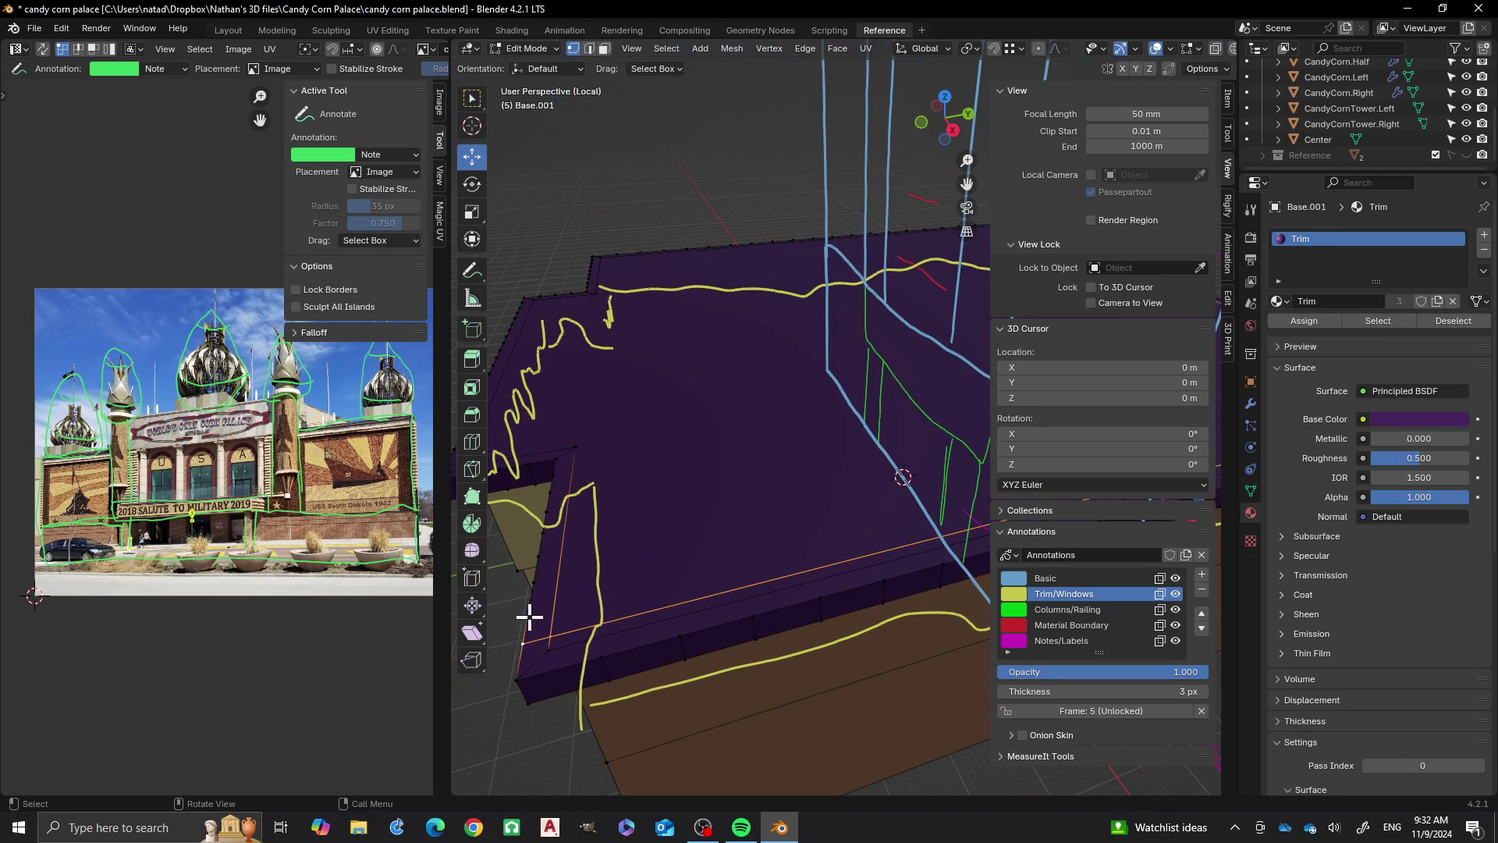
Connect the next pair of matching vertices further inward along the same side of the trim with a second lengthwise edge
{"action": "left_click", "coordinate": [529, 617]}
{"action": "scroll", "coordinate": [640, 562], "scroll_direction": "down", "scroll_amount": 4}
{"action": "mouse_move", "coordinate": [775, 551]}
{"action": "middle_mouse_down", "text": "shift"}
{"action": "mouse_move", "coordinate": [842, 560]}
{"action": "mouse_move", "coordinate": [776, 599]}
{"action": "mouse_move", "coordinate": [799, 535]}
{"action": "middle_mouse_up", "text": "shift"}
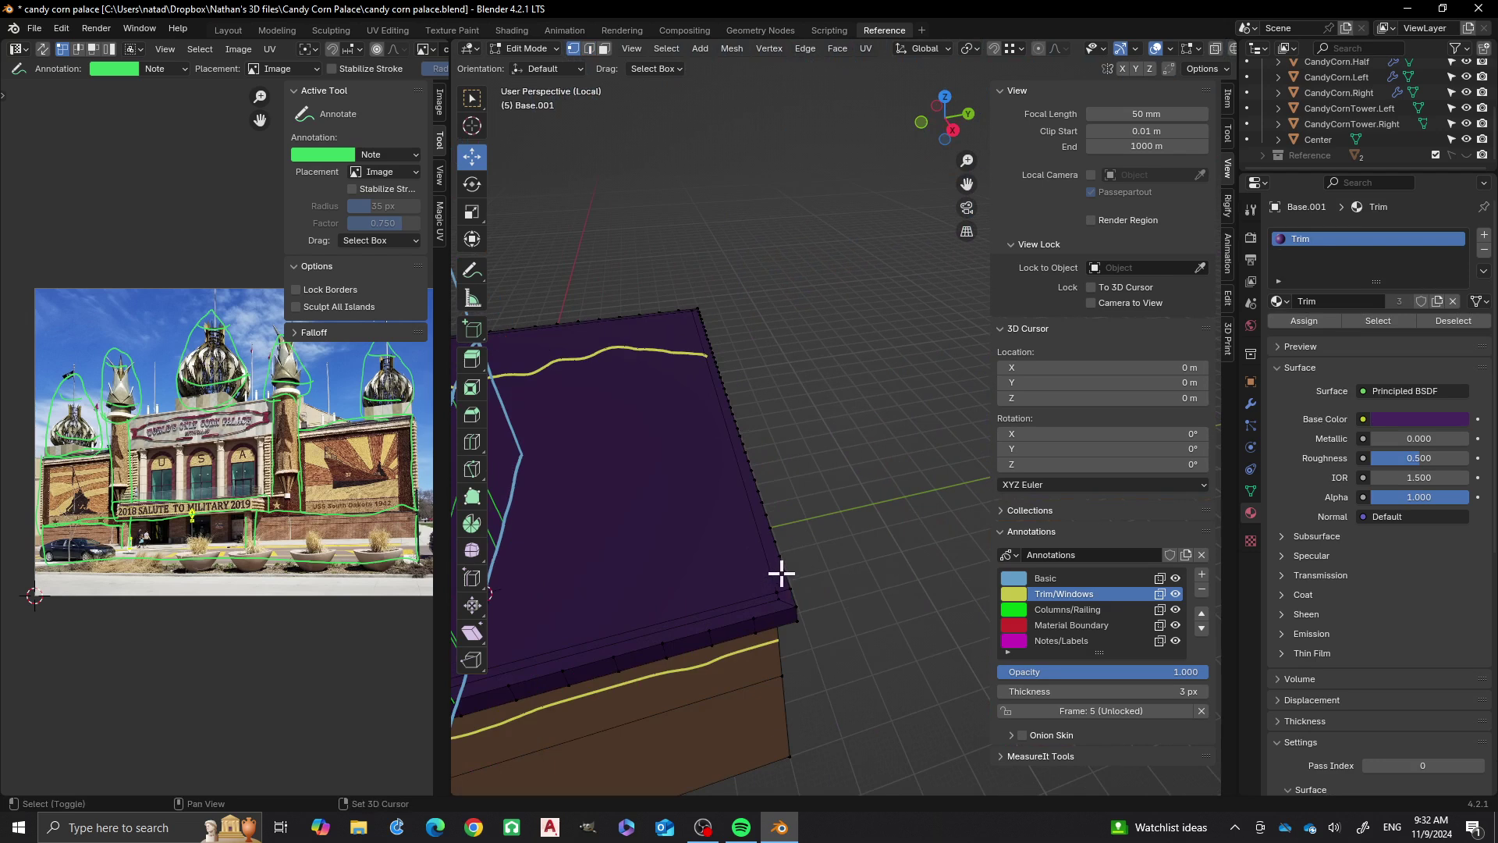
{"action": "key", "text": "j"}
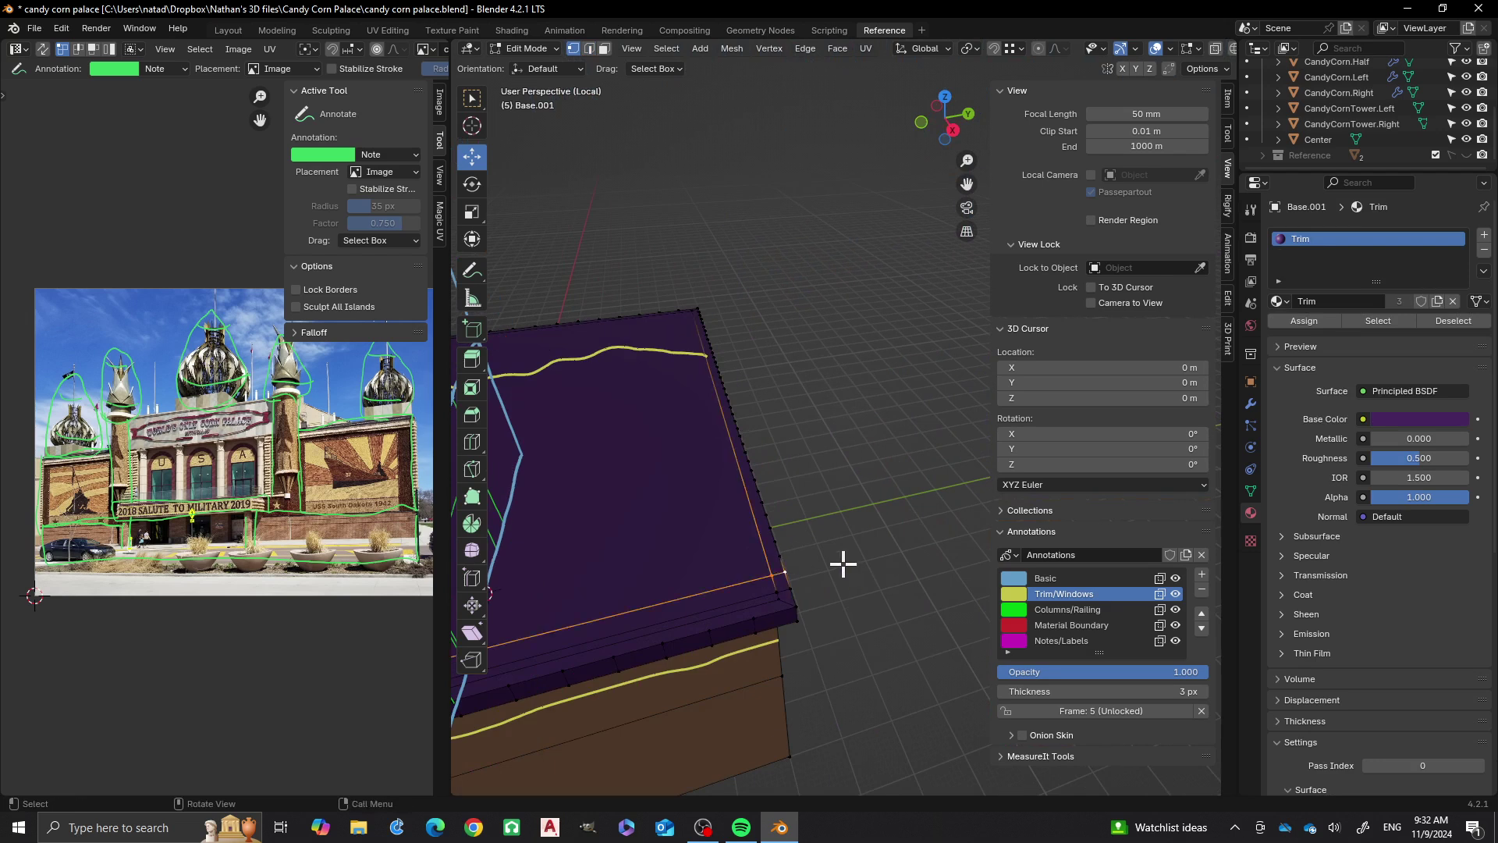
{"action": "scroll", "coordinate": [731, 480], "scroll_direction": "down", "scroll_amount": 3}
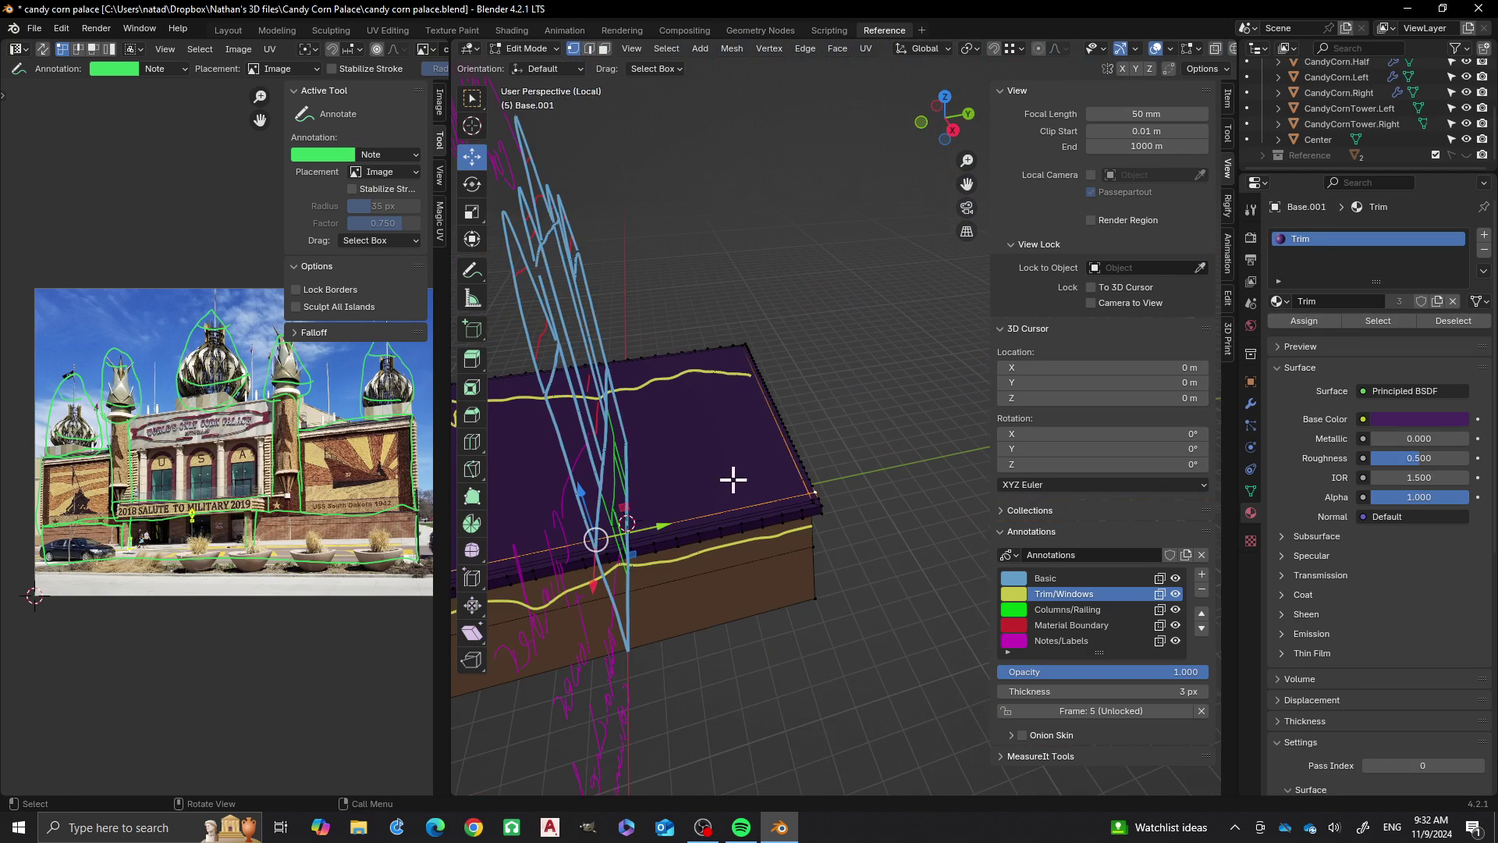
{"action": "left_click", "coordinate": [749, 699]}
Check the new edges around the trim's front corner and exit local view to bring back the whole palace
{"action": "middle_click_drag", "start_coordinate": [686, 682], "coordinate": [870, 656], "text": "shift"}
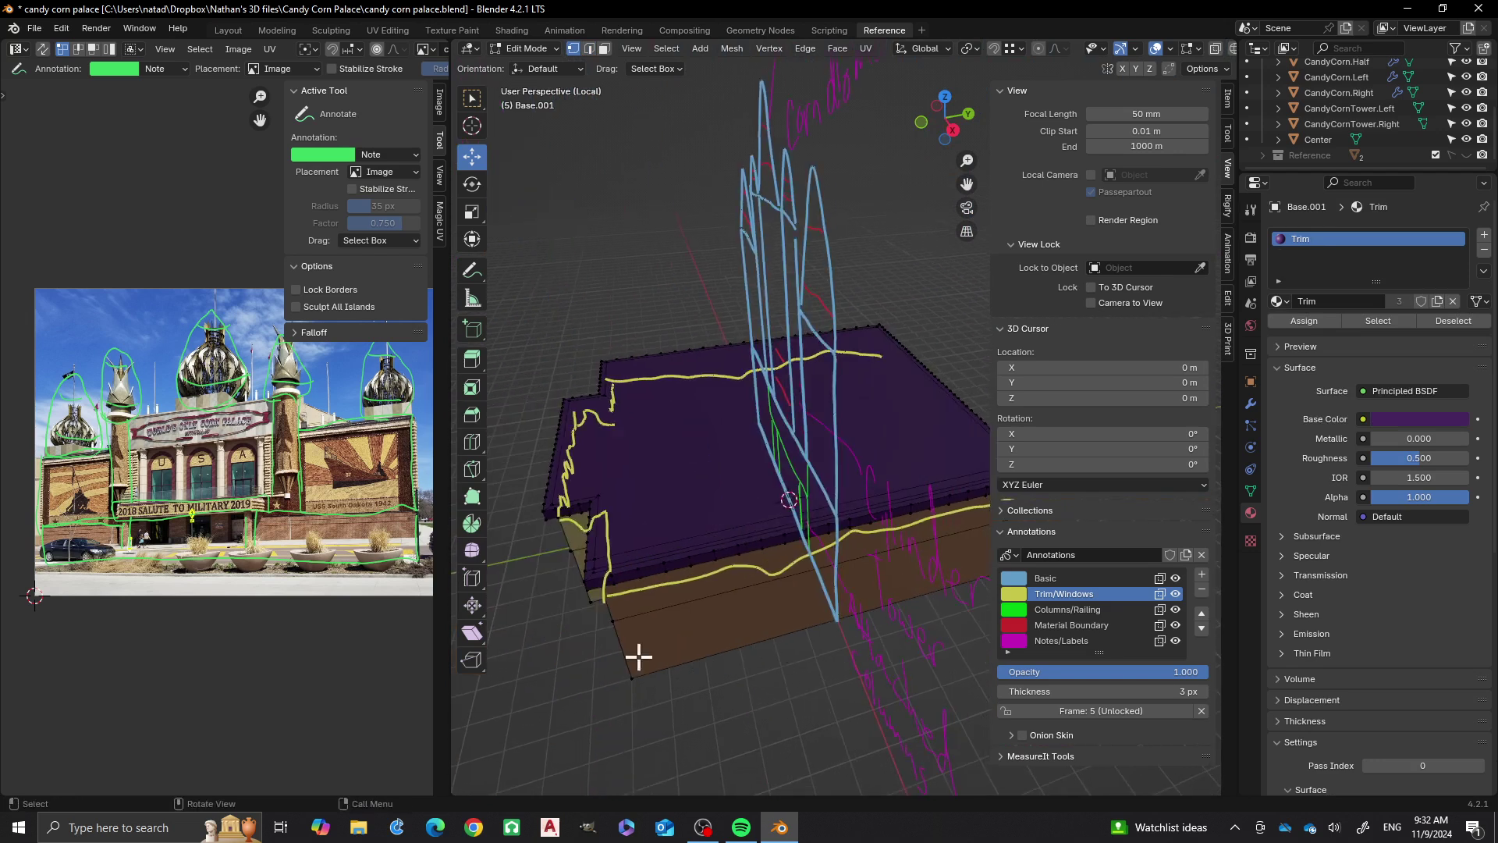
{"action": "middle_click_drag", "start_coordinate": [606, 660], "coordinate": [777, 627]}
{"action": "scroll", "coordinate": [650, 646], "scroll_direction": "up", "scroll_amount": 2}
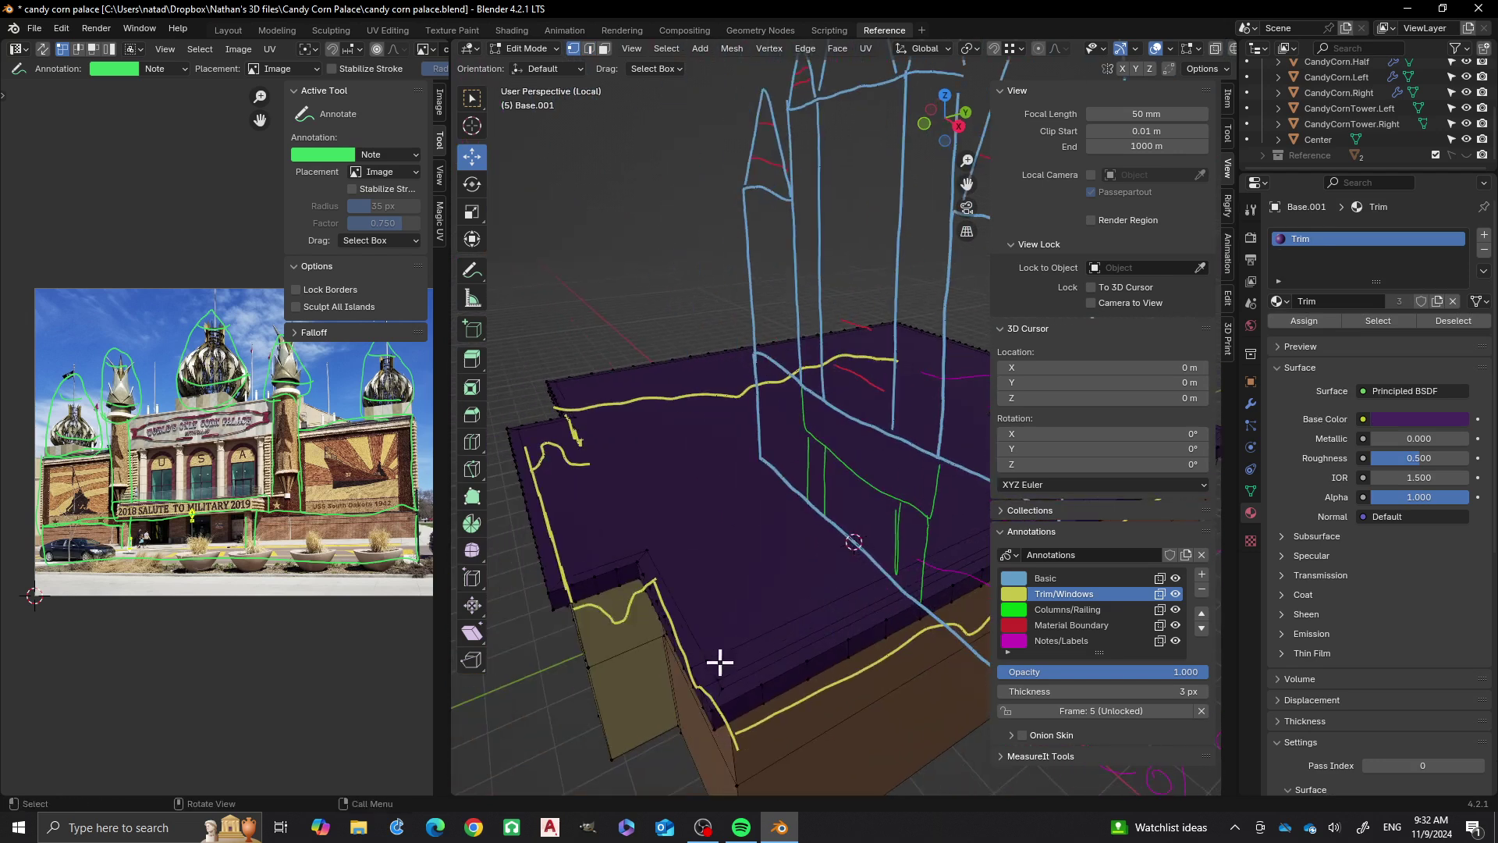
{"action": "scroll", "coordinate": [717, 664], "scroll_direction": "up", "scroll_amount": 1}
{"action": "middle_click_drag", "start_coordinate": [692, 651], "coordinate": [716, 615], "text": "shift"}
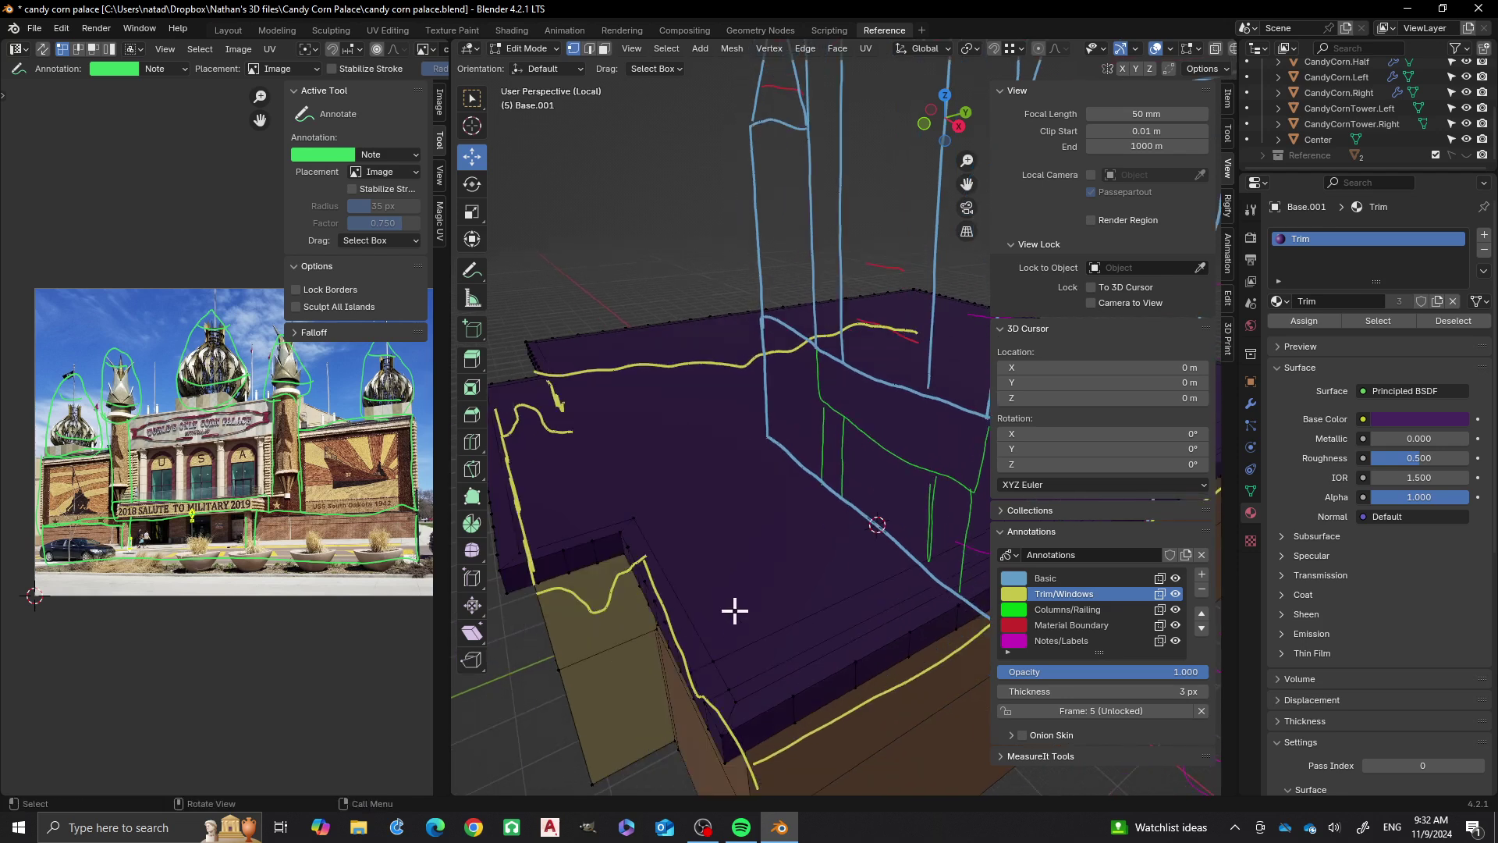
{"action": "scroll", "coordinate": [734, 610], "scroll_direction": "down", "scroll_amount": 8}
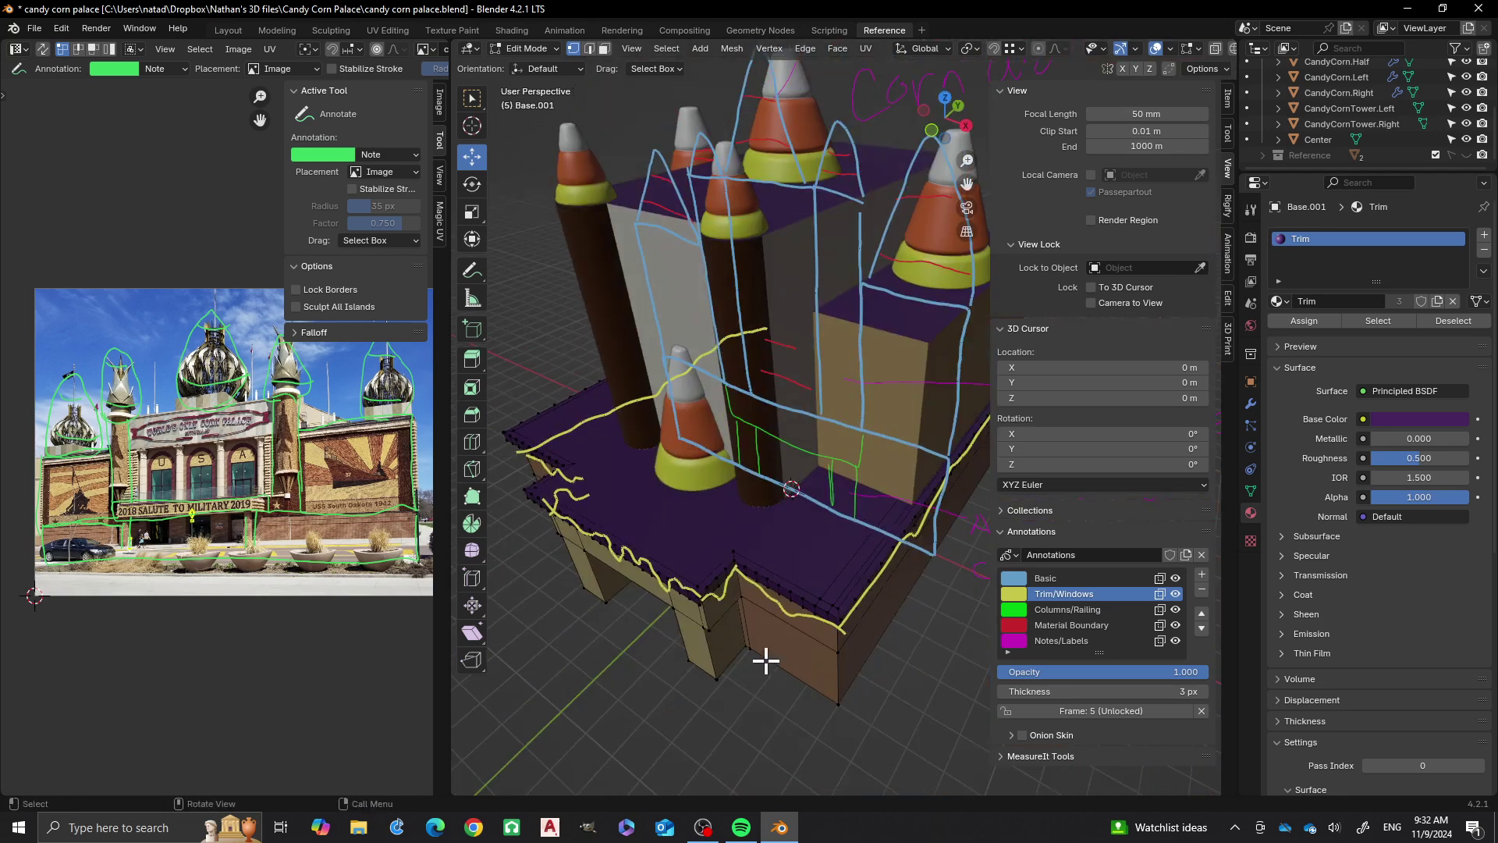
Leave Edit Mode on the trim and base, isolate only the purple trim slab in local view, and enter Edit Mode on it
{"action": "key", "text": "Tab"}
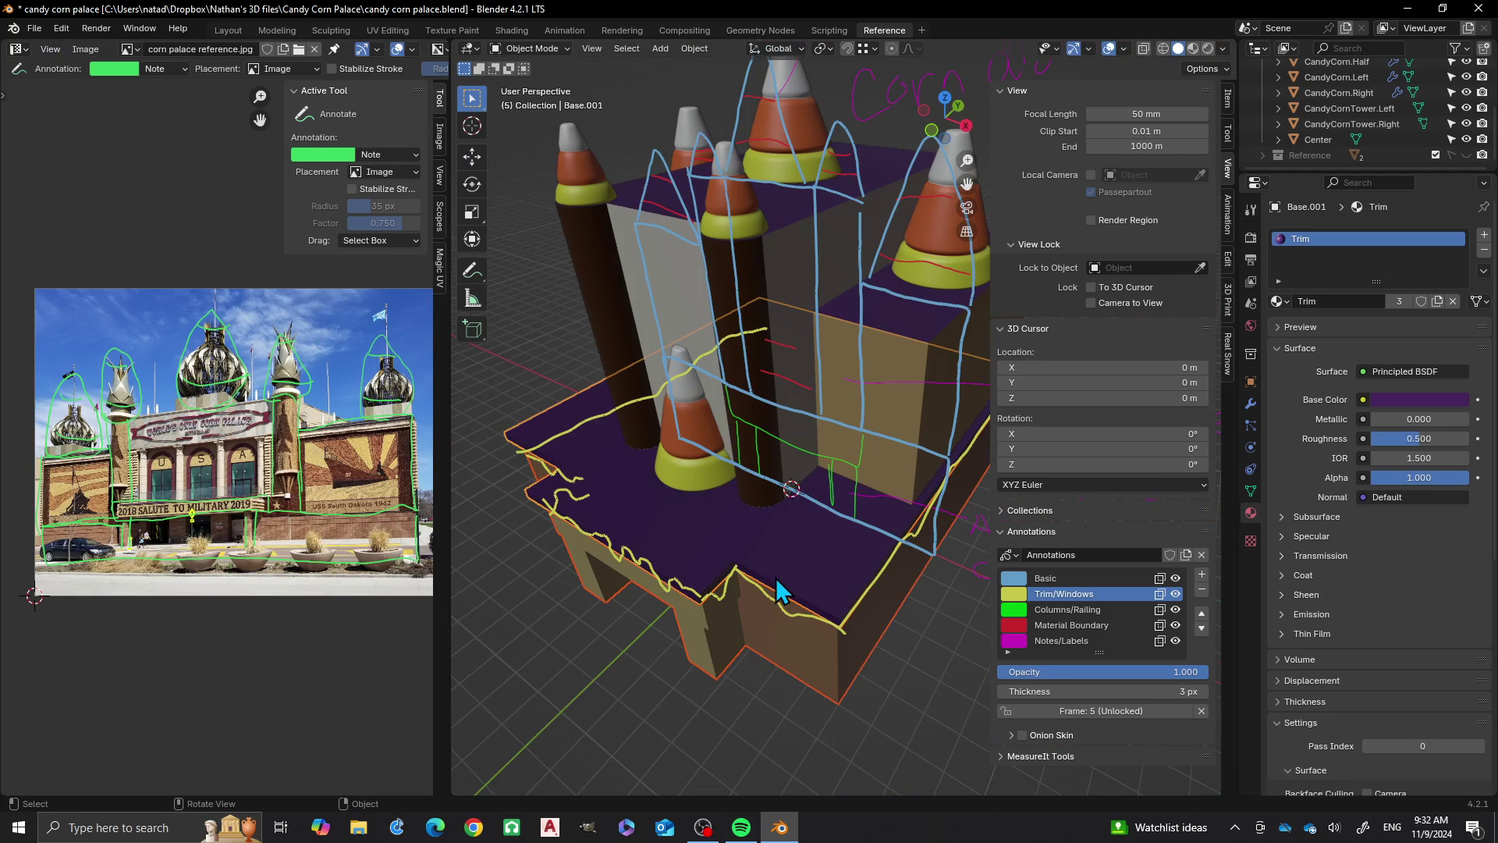
{"action": "key", "text": "KP_Divide"}
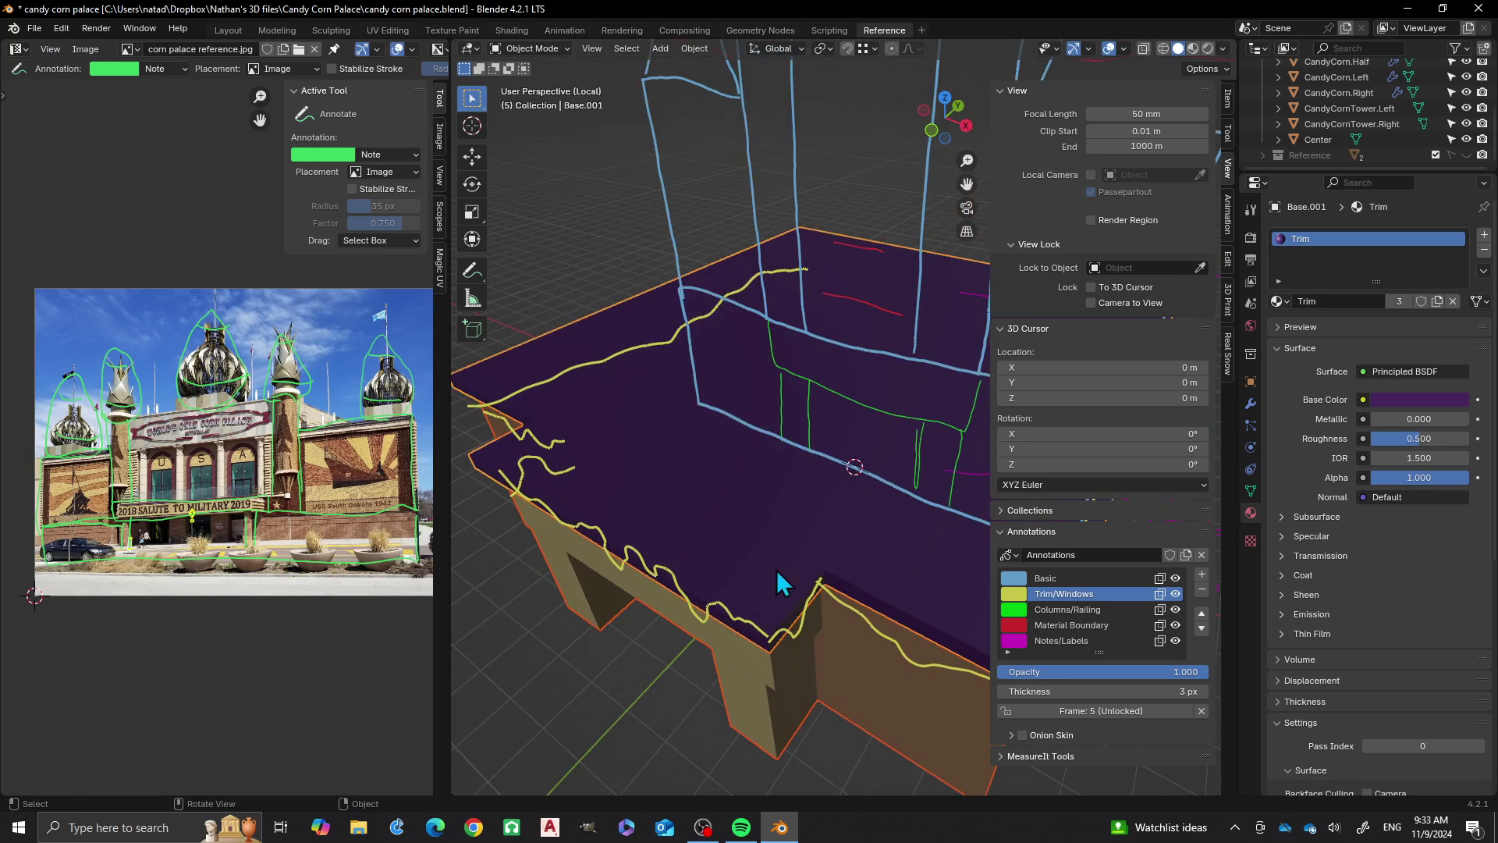
{"action": "key", "text": "KP_Divide"}
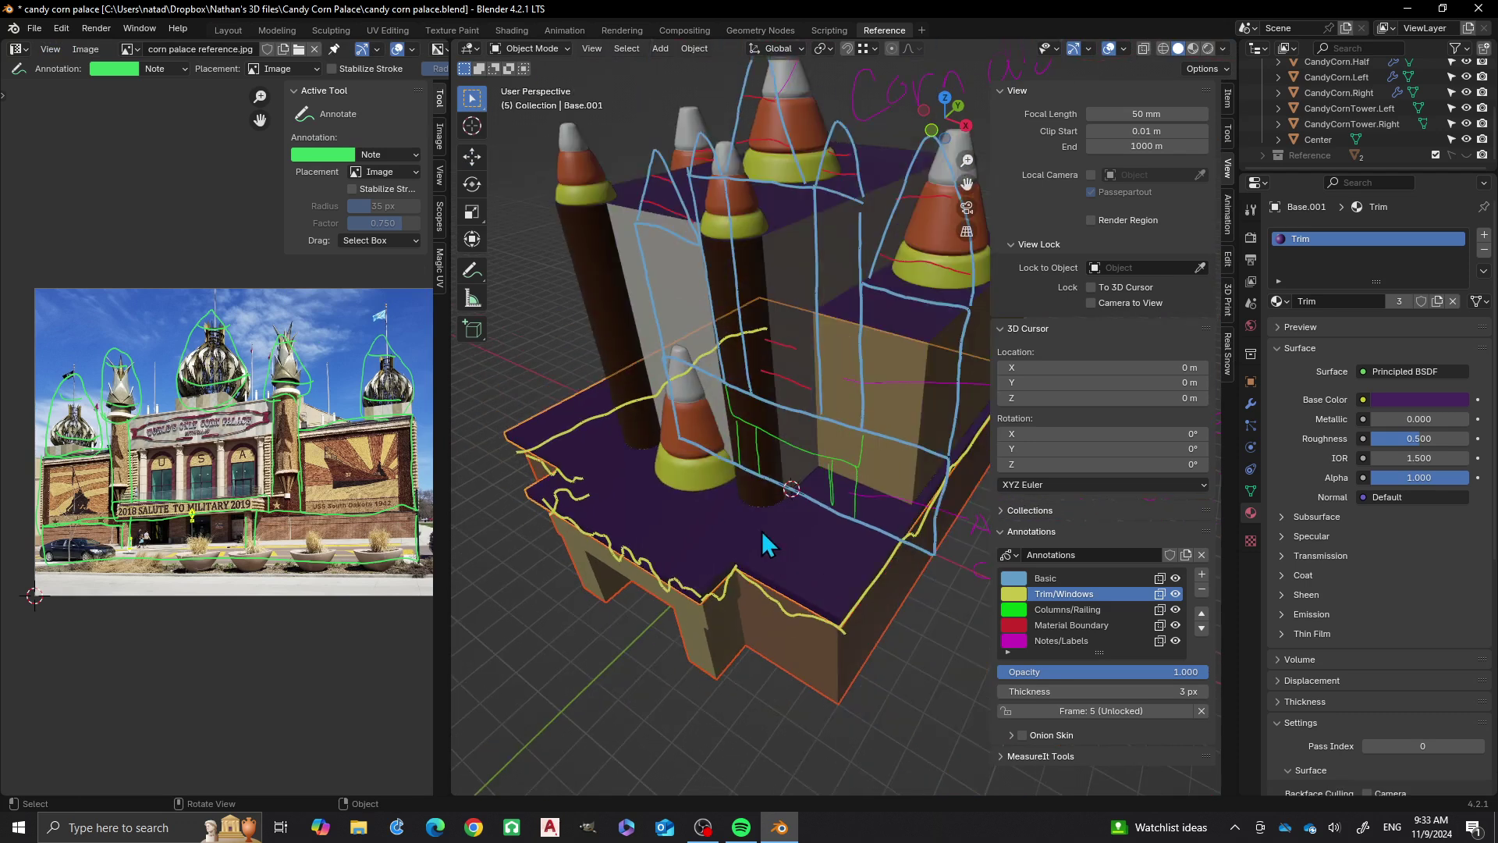
{"action": "key", "text": "alt+a"}
{"action": "key", "text": "KP_Divide"}
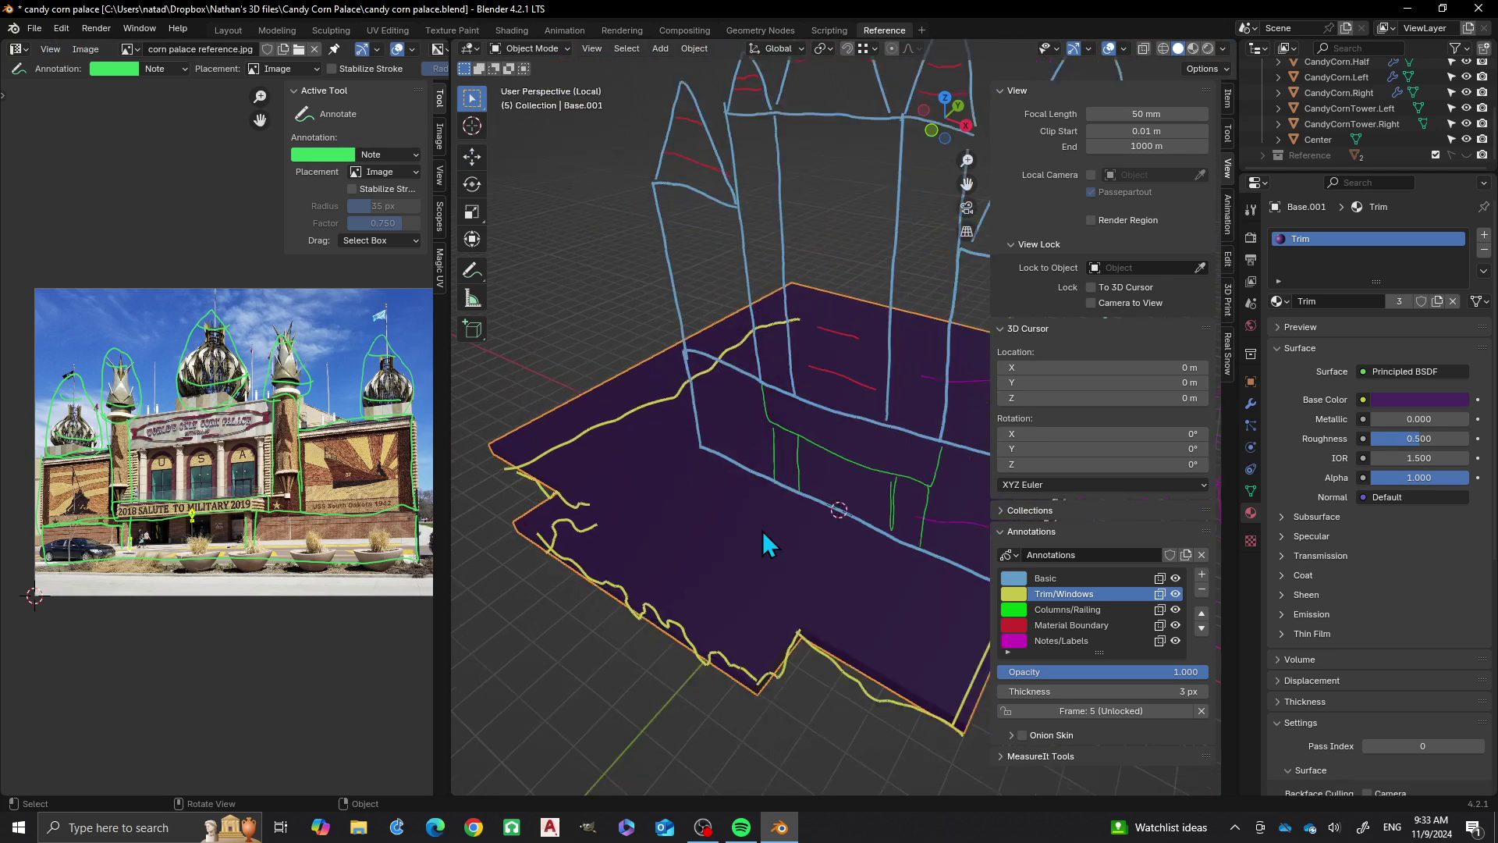
{"action": "key", "text": "Tab"}
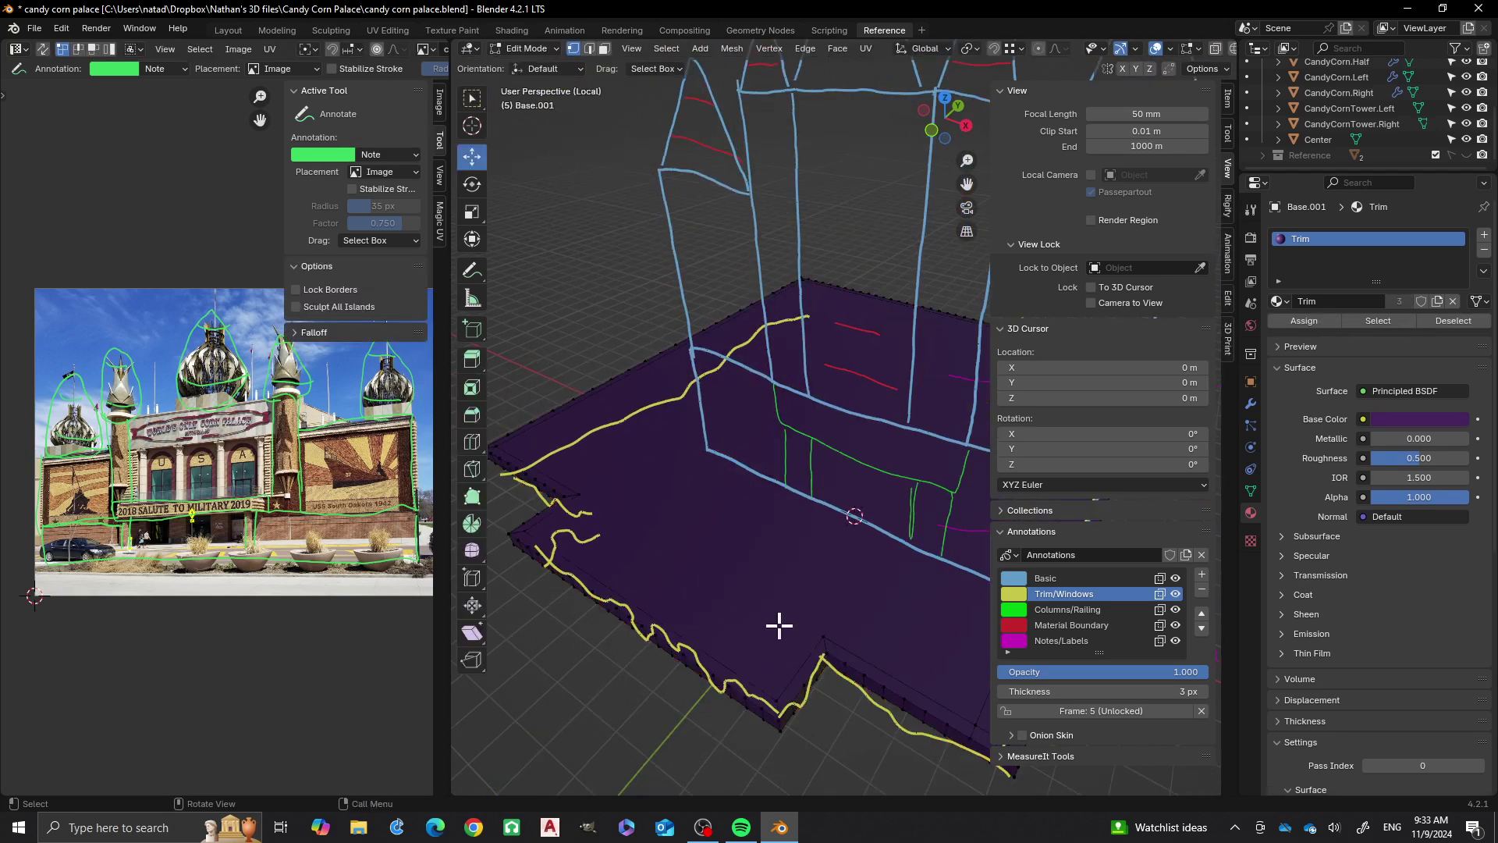
Connect the next inward pair of matching top vertices at opposite ends of the trim slab with a lengthwise edge
{"action": "middle_click_drag", "start_coordinate": [870, 628], "coordinate": [742, 632]}
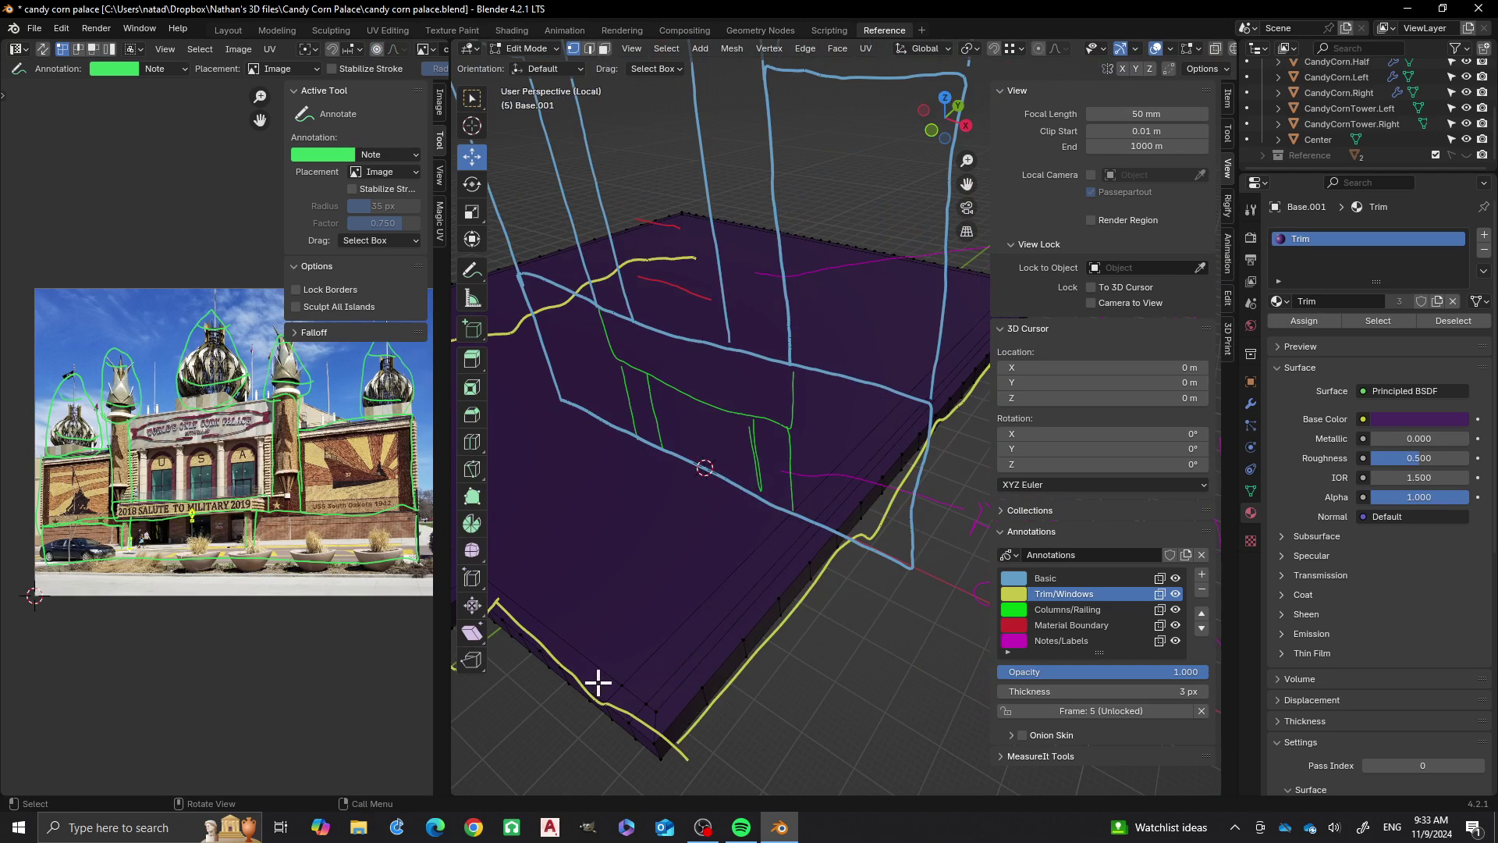
{"action": "scroll", "coordinate": [780, 507], "scroll_direction": "up", "scroll_amount": 2}
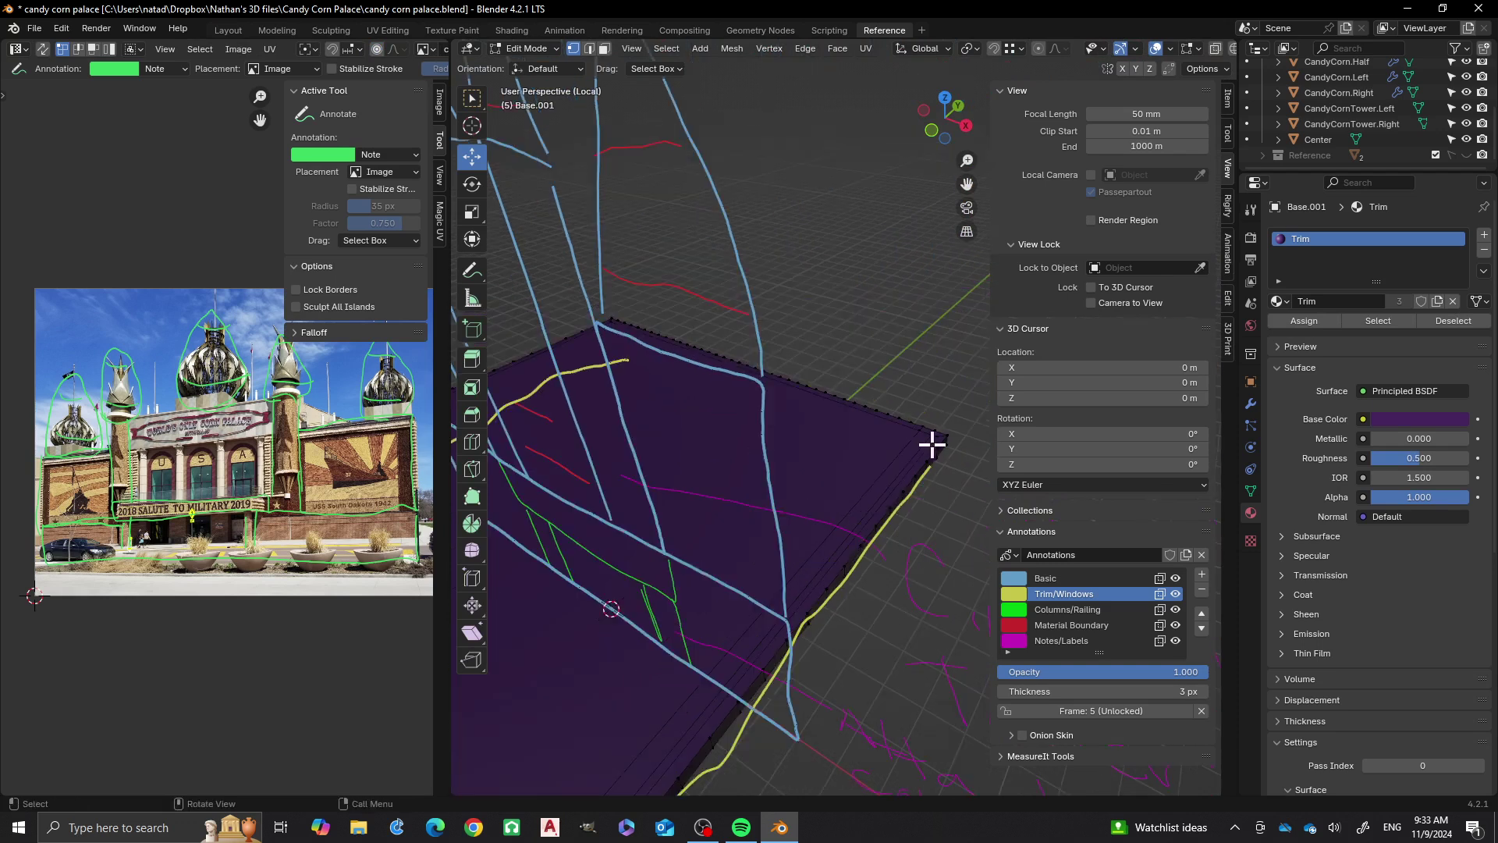
{"action": "left_click", "coordinate": [905, 416]}
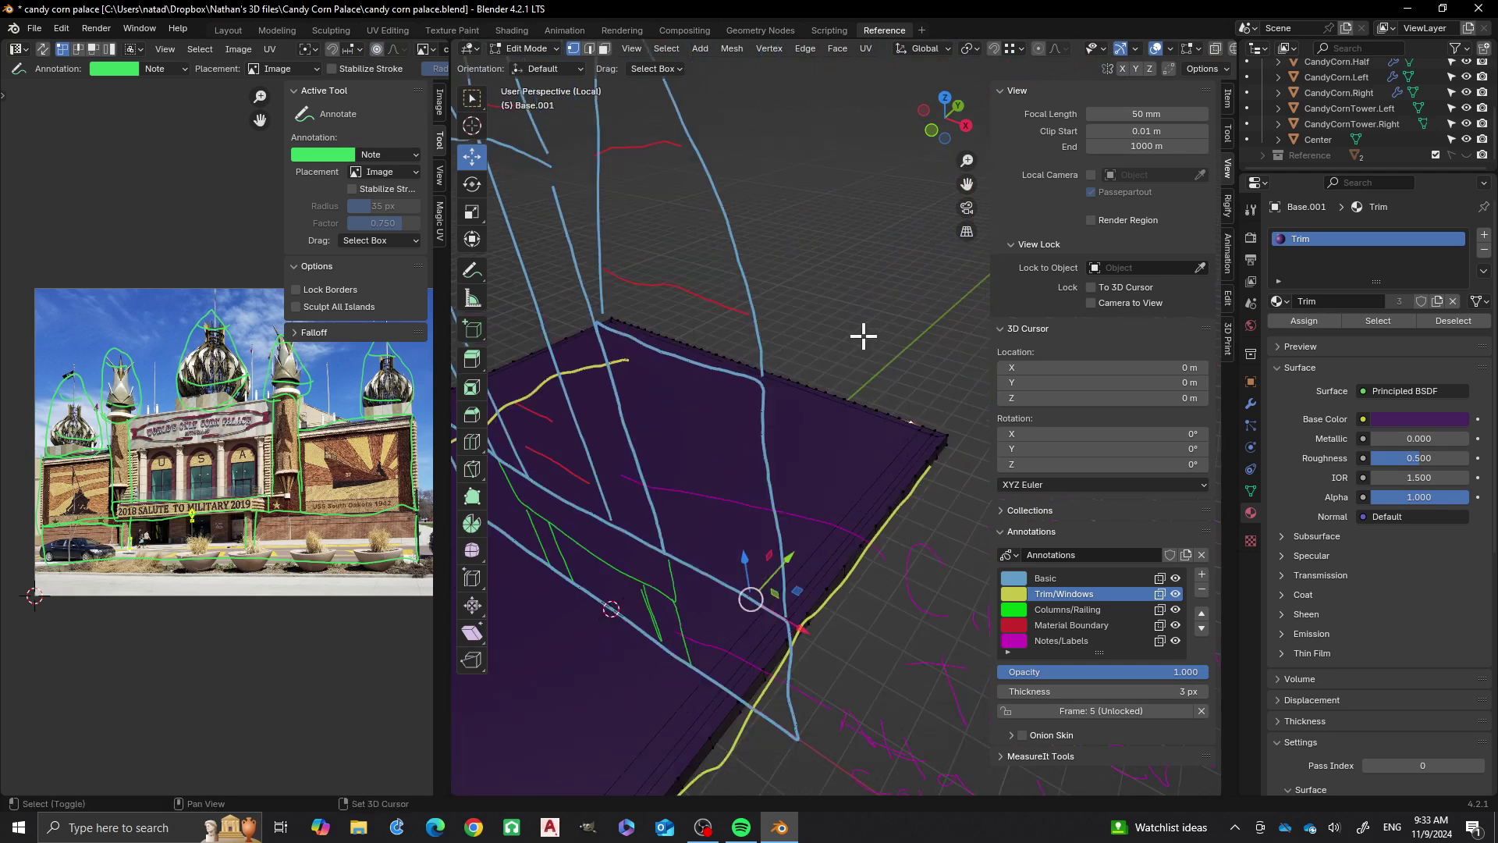
{"action": "scroll", "coordinate": [877, 421], "scroll_direction": "up", "scroll_amount": 2}
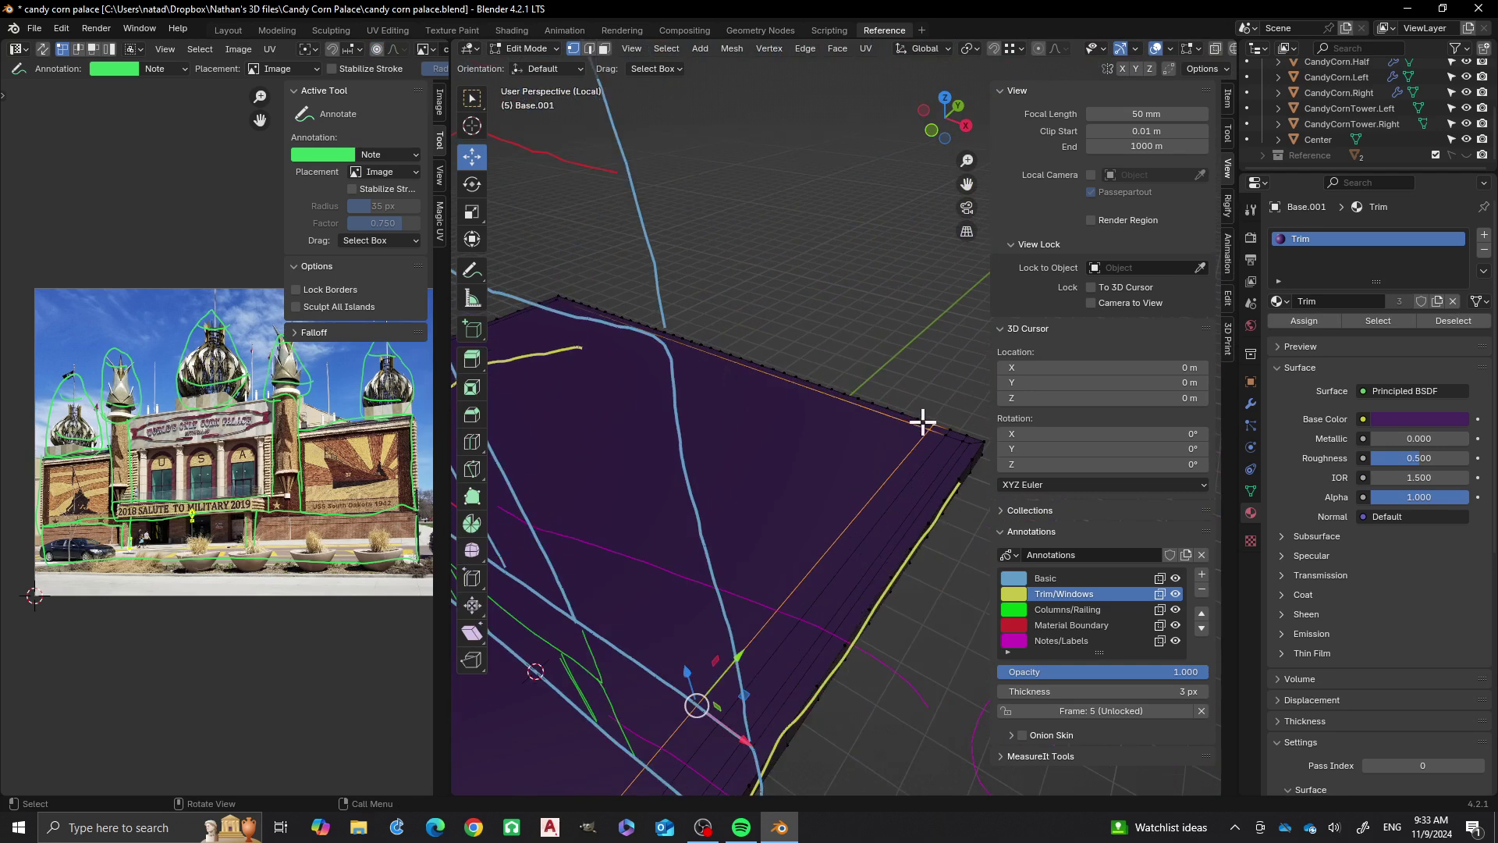
Join the following pair of top vertices, one position closer to the notch, with another edge running the slab's full length
{"action": "mouse_move", "coordinate": [876, 461]}
{"action": "middle_mouse_down"}
{"action": "mouse_move", "coordinate": [856, 418]}
{"action": "mouse_move", "coordinate": [745, 458]}
{"action": "mouse_move", "coordinate": [789, 443]}
{"action": "mouse_move", "coordinate": [725, 591]}
{"action": "middle_mouse_up"}
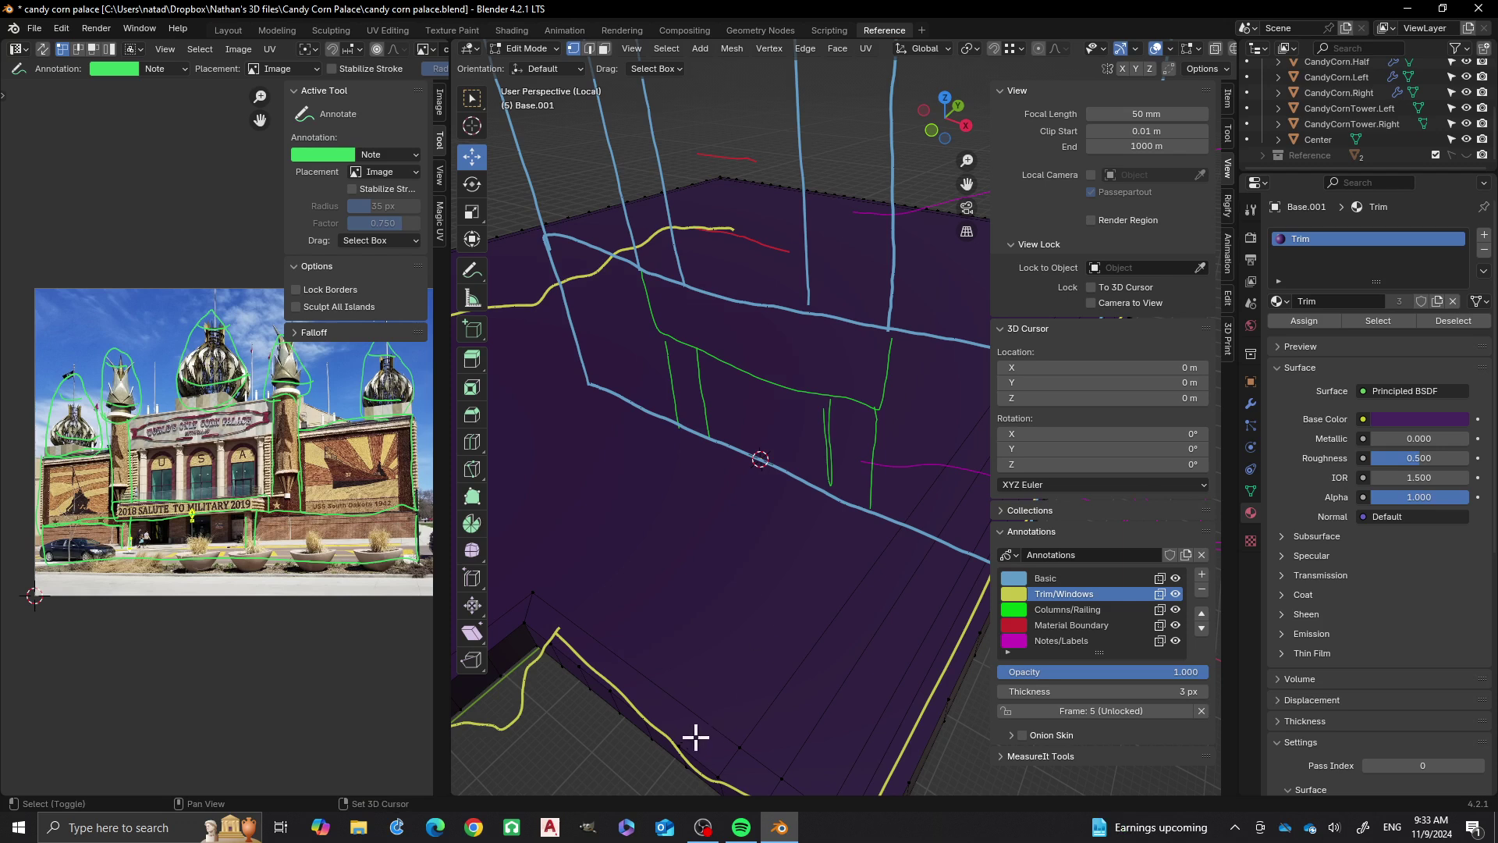
{"action": "left_click", "coordinate": [764, 635]}
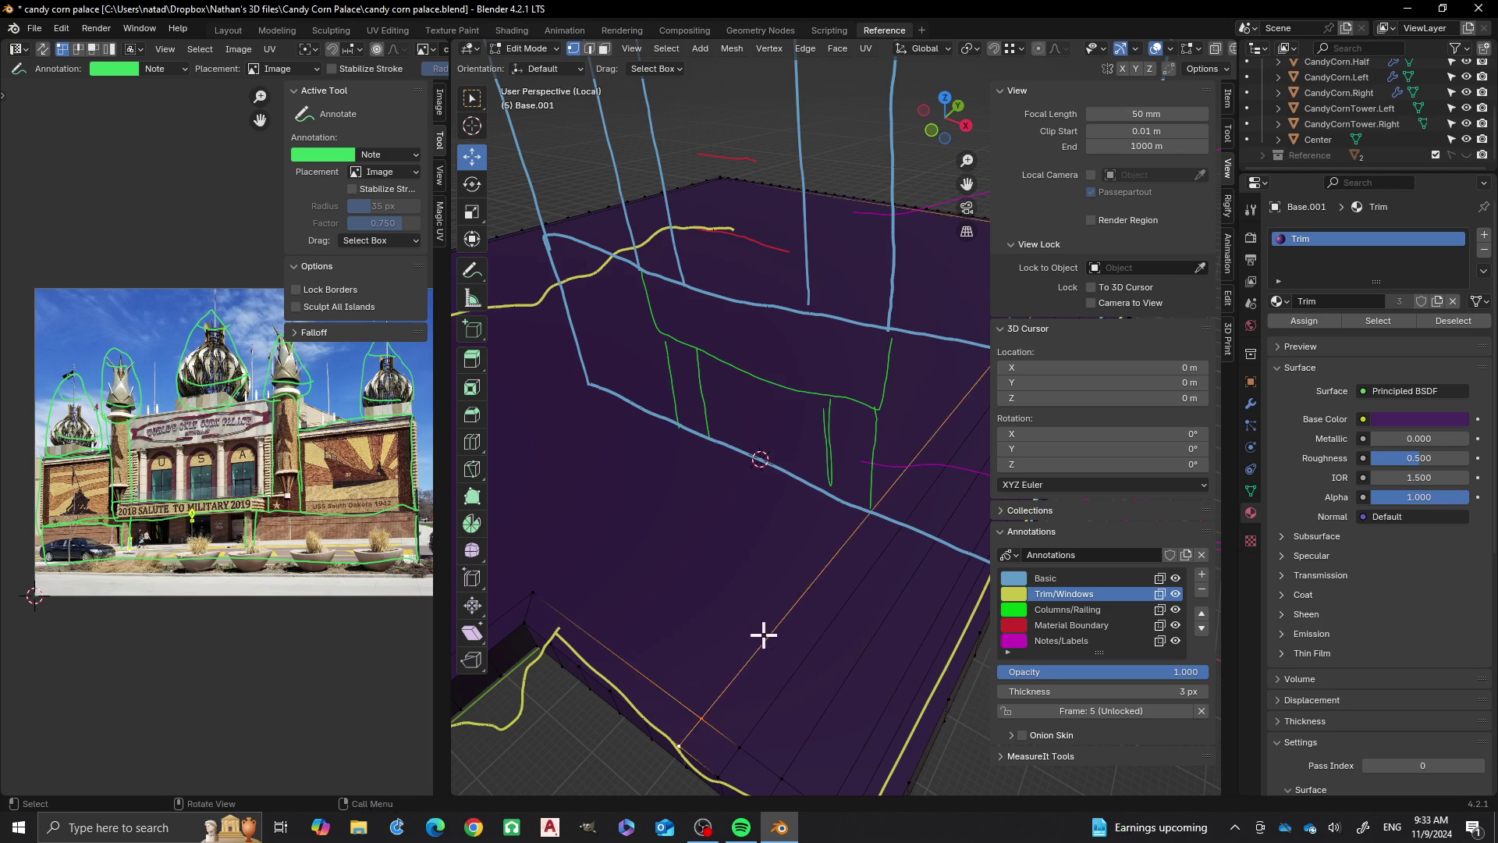
{"action": "middle_click_drag", "start_coordinate": [652, 709], "coordinate": [796, 560]}
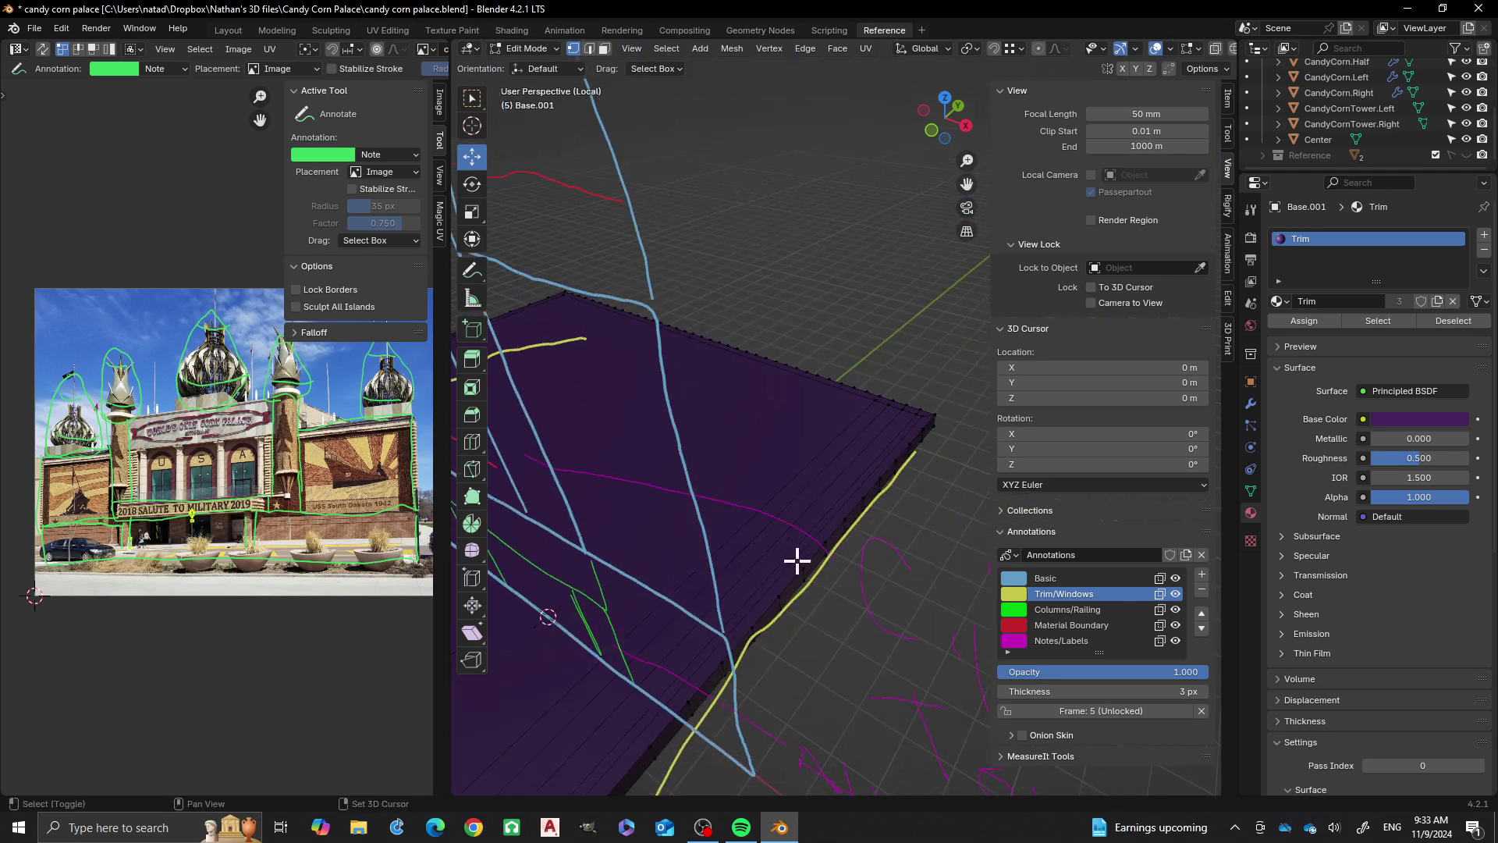
{"action": "left_click", "coordinate": [867, 390], "text": "shift"}
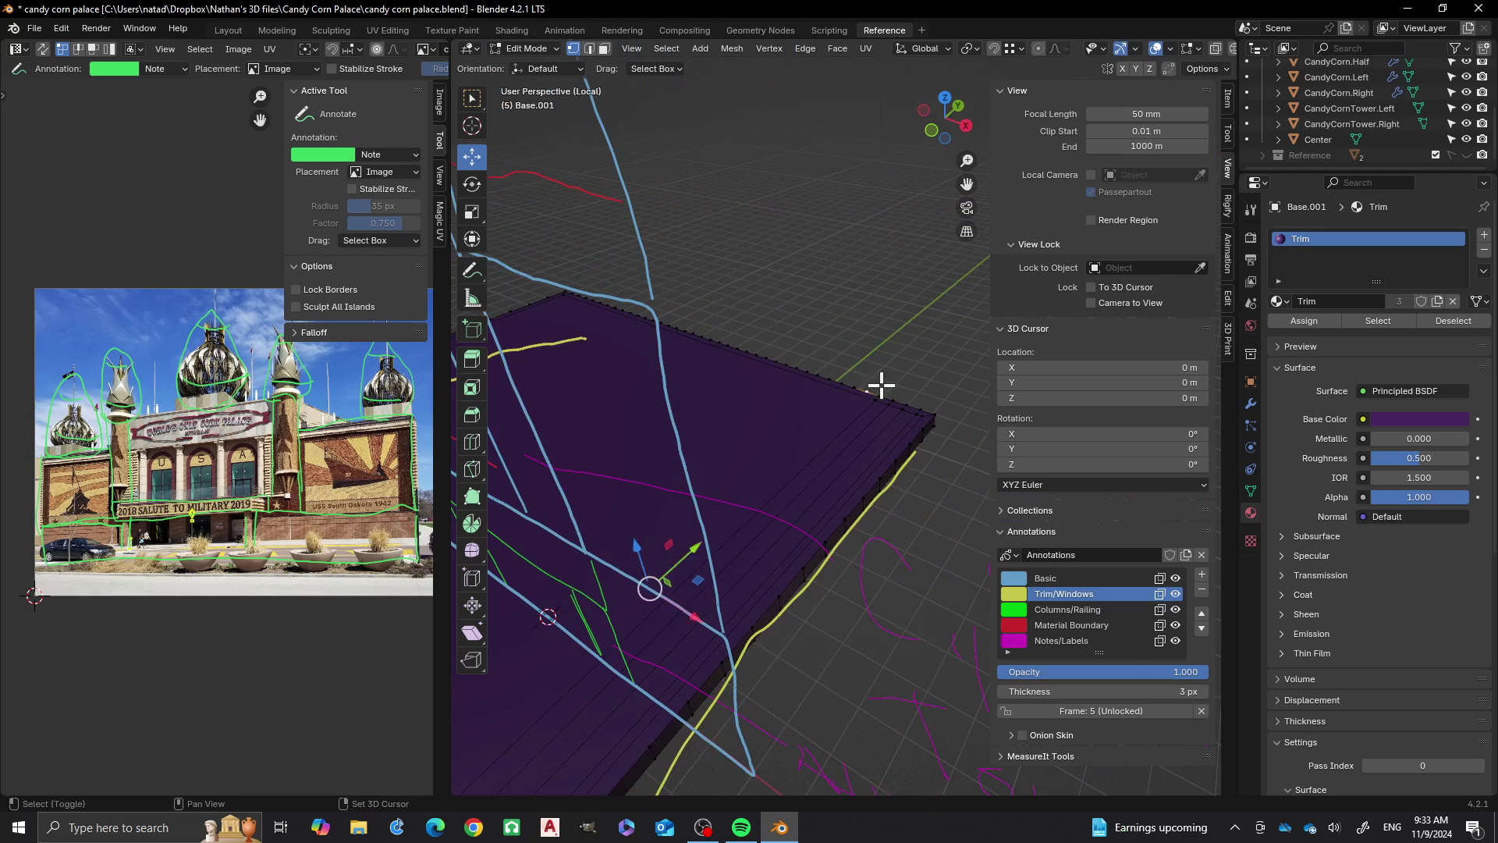
{"action": "middle_click_drag", "start_coordinate": [799, 388], "coordinate": [785, 488]}
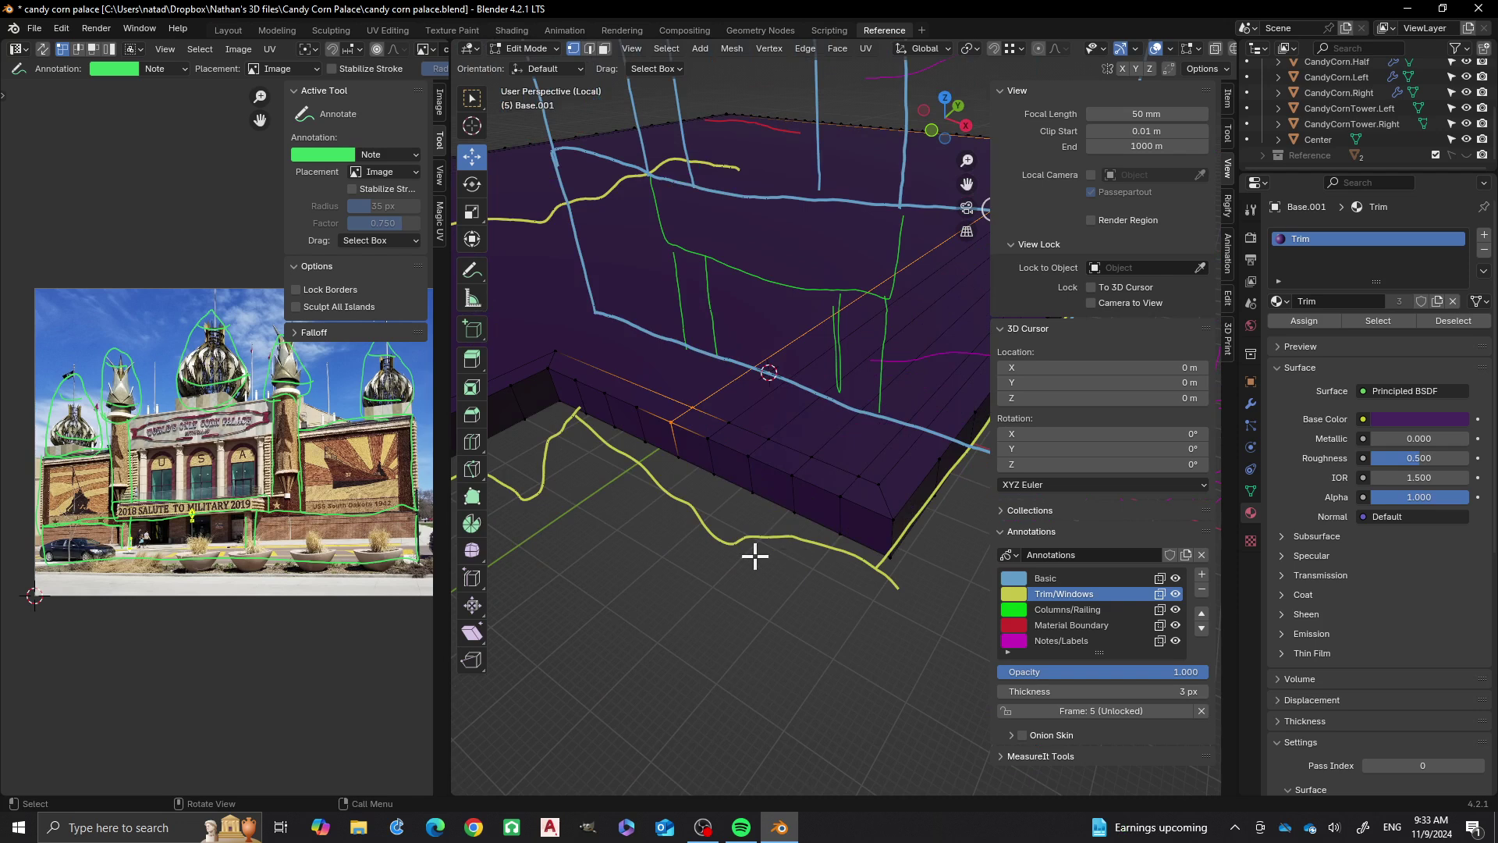
Select the matching bottom vertices beside the two outer corners of the slab's long side for a lengthwise edge on the underside
{"action": "middle_click_drag", "start_coordinate": [756, 555], "coordinate": [723, 519]}
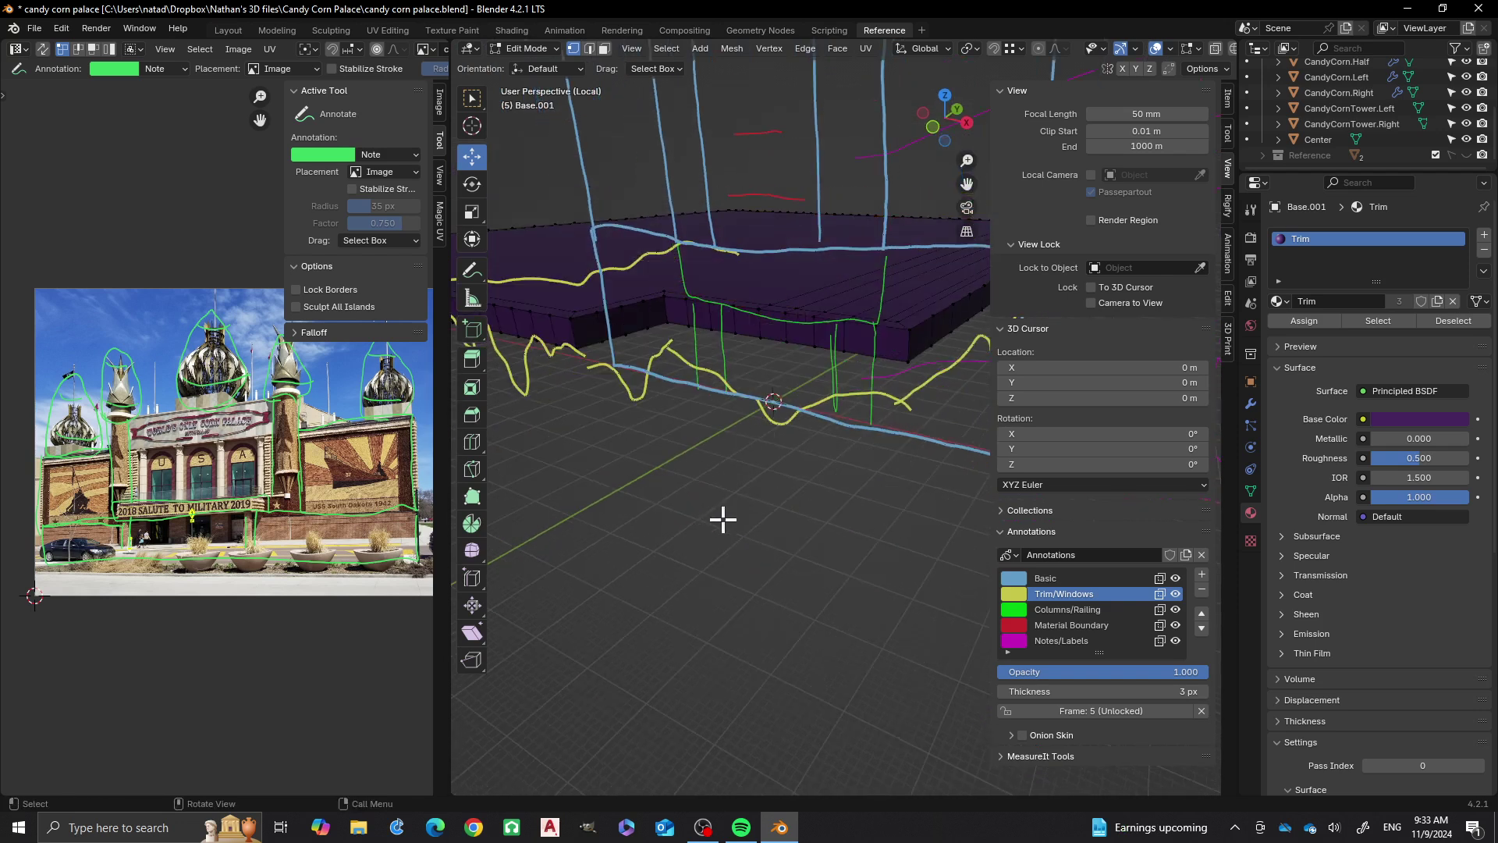
{"action": "mouse_move", "coordinate": [790, 382]}
{"action": "middle_mouse_down"}
{"action": "mouse_move", "coordinate": [736, 451]}
{"action": "mouse_move", "coordinate": [692, 445]}
{"action": "mouse_move", "coordinate": [646, 342]}
{"action": "mouse_move", "coordinate": [762, 437]}
{"action": "mouse_move", "coordinate": [726, 431]}
{"action": "middle_mouse_up"}
{"action": "mouse_move", "coordinate": [687, 353]}
{"action": "middle_mouse_down"}
{"action": "mouse_move", "coordinate": [676, 318]}
{"action": "mouse_move", "coordinate": [662, 390]}
{"action": "middle_mouse_up"}
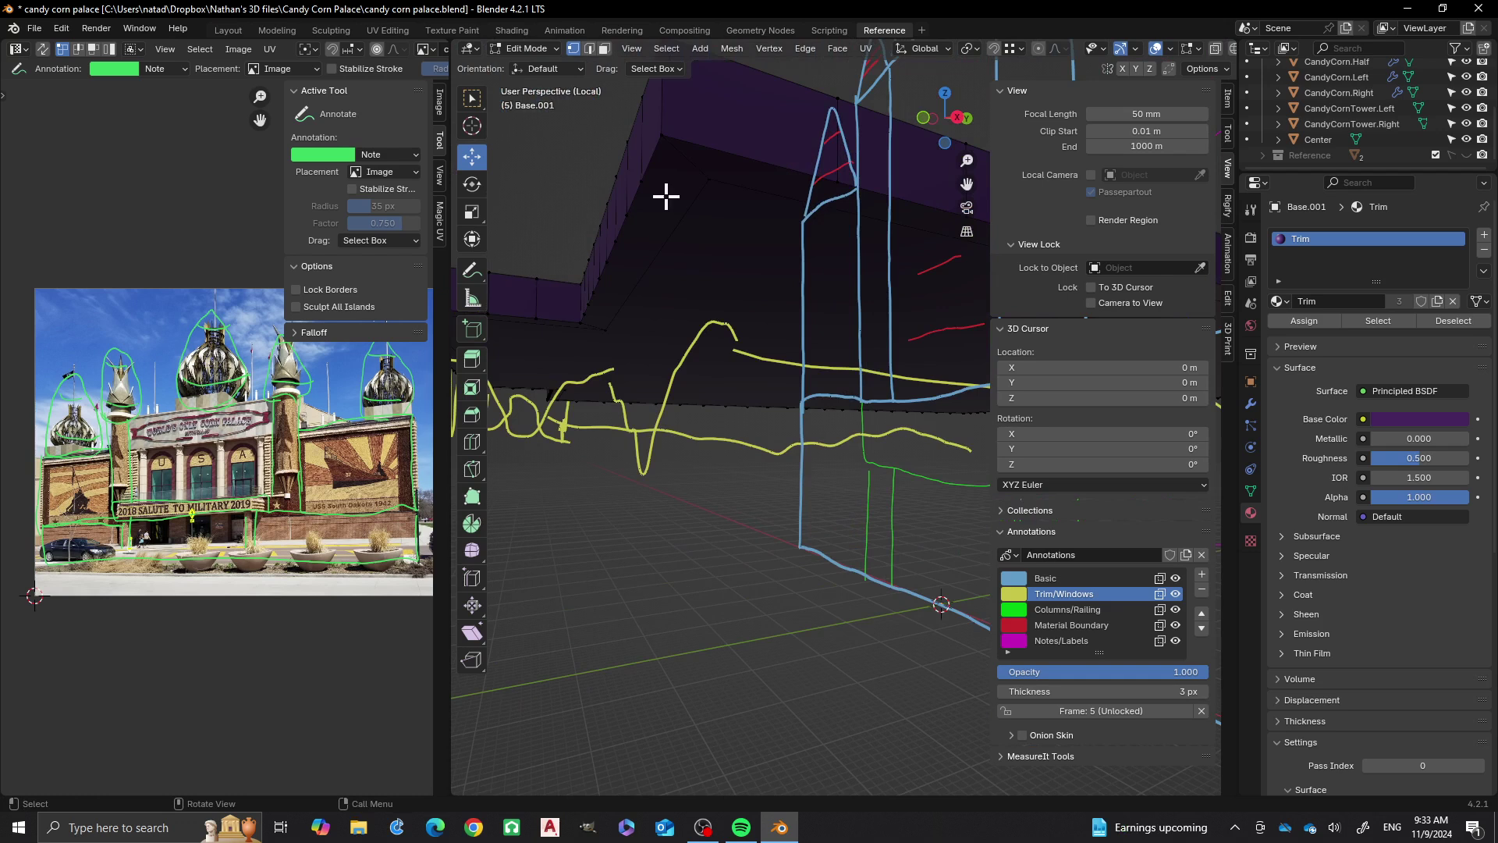
{"action": "mouse_move", "coordinate": [618, 195]}
{"action": "middle_mouse_down"}
{"action": "mouse_move", "coordinate": [809, 374]}
{"action": "mouse_move", "coordinate": [709, 325]}
{"action": "mouse_move", "coordinate": [795, 364]}
{"action": "mouse_move", "coordinate": [765, 388]}
{"action": "mouse_move", "coordinate": [873, 412]}
{"action": "mouse_move", "coordinate": [926, 361]}
{"action": "mouse_move", "coordinate": [738, 438]}
{"action": "mouse_move", "coordinate": [679, 401]}
{"action": "mouse_move", "coordinate": [741, 394]}
{"action": "mouse_move", "coordinate": [622, 421]}
{"action": "middle_mouse_up"}
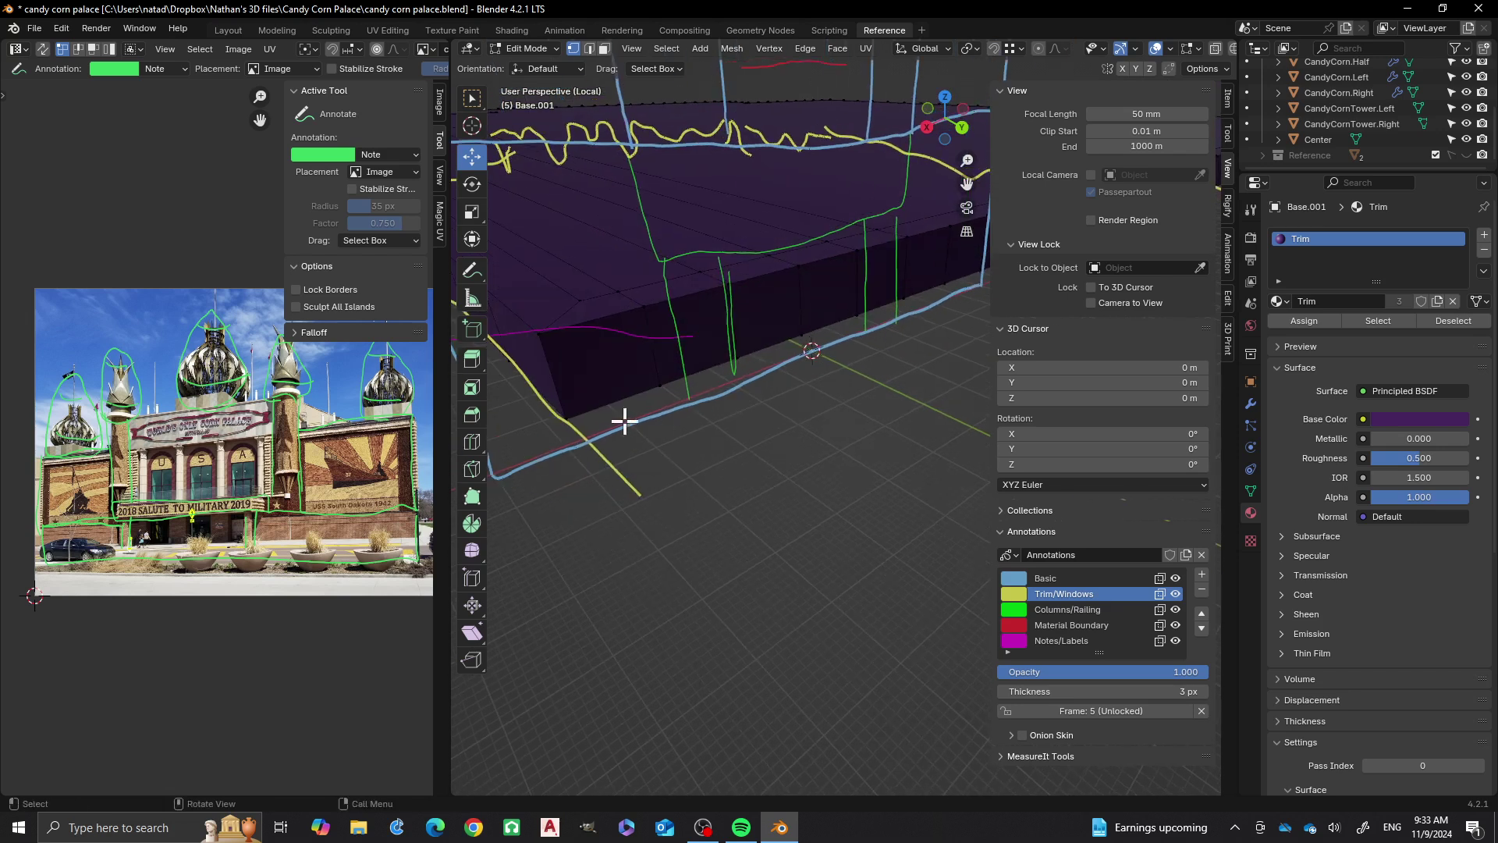
{"action": "left_click", "coordinate": [660, 385], "text": "ctrl"}
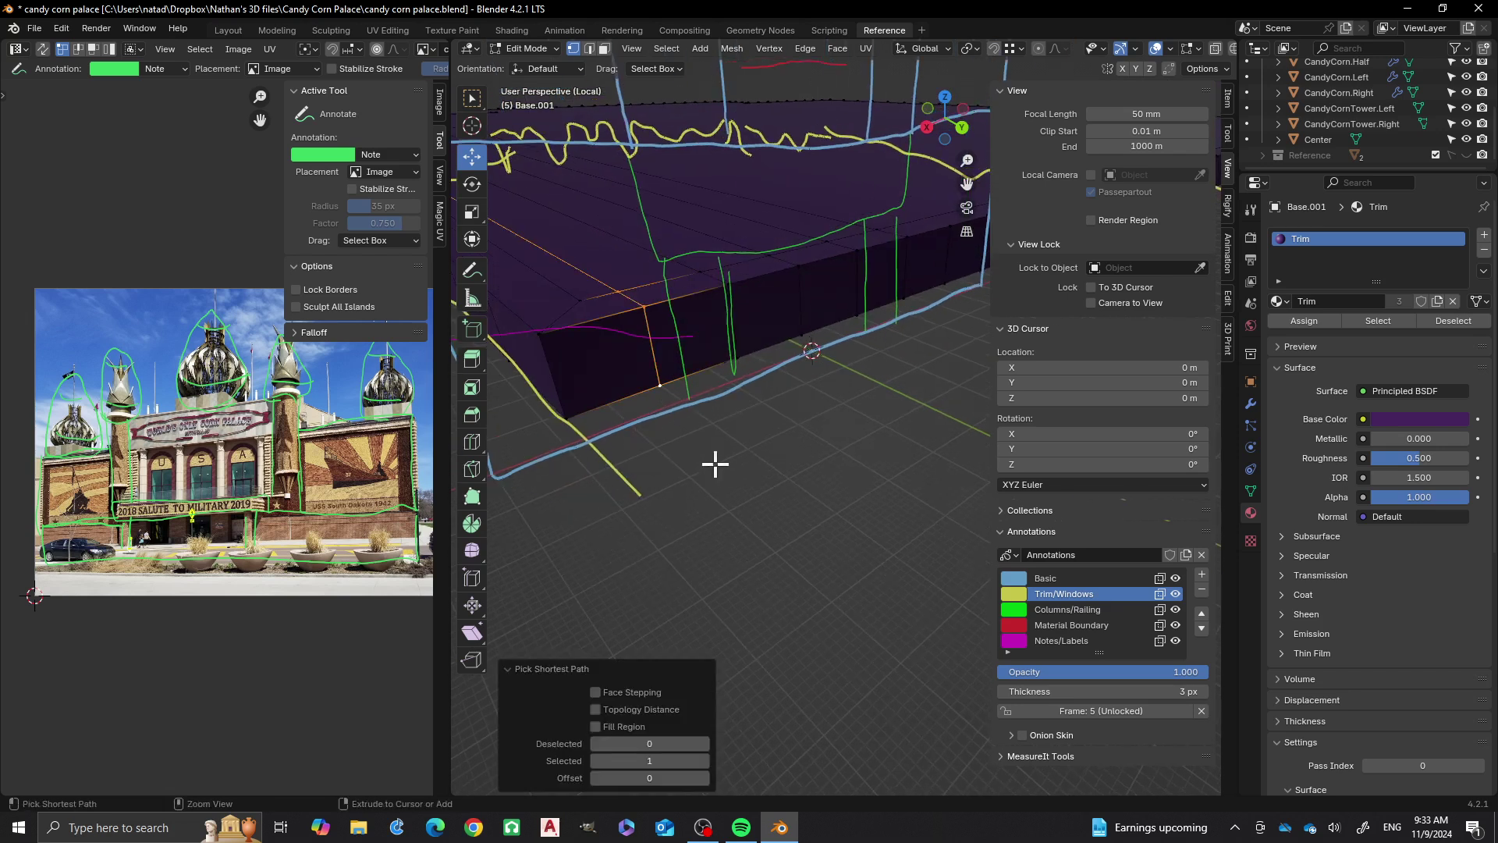
{"action": "left_click", "coordinate": [796, 469]}
{"action": "left_click", "coordinate": [667, 400]}
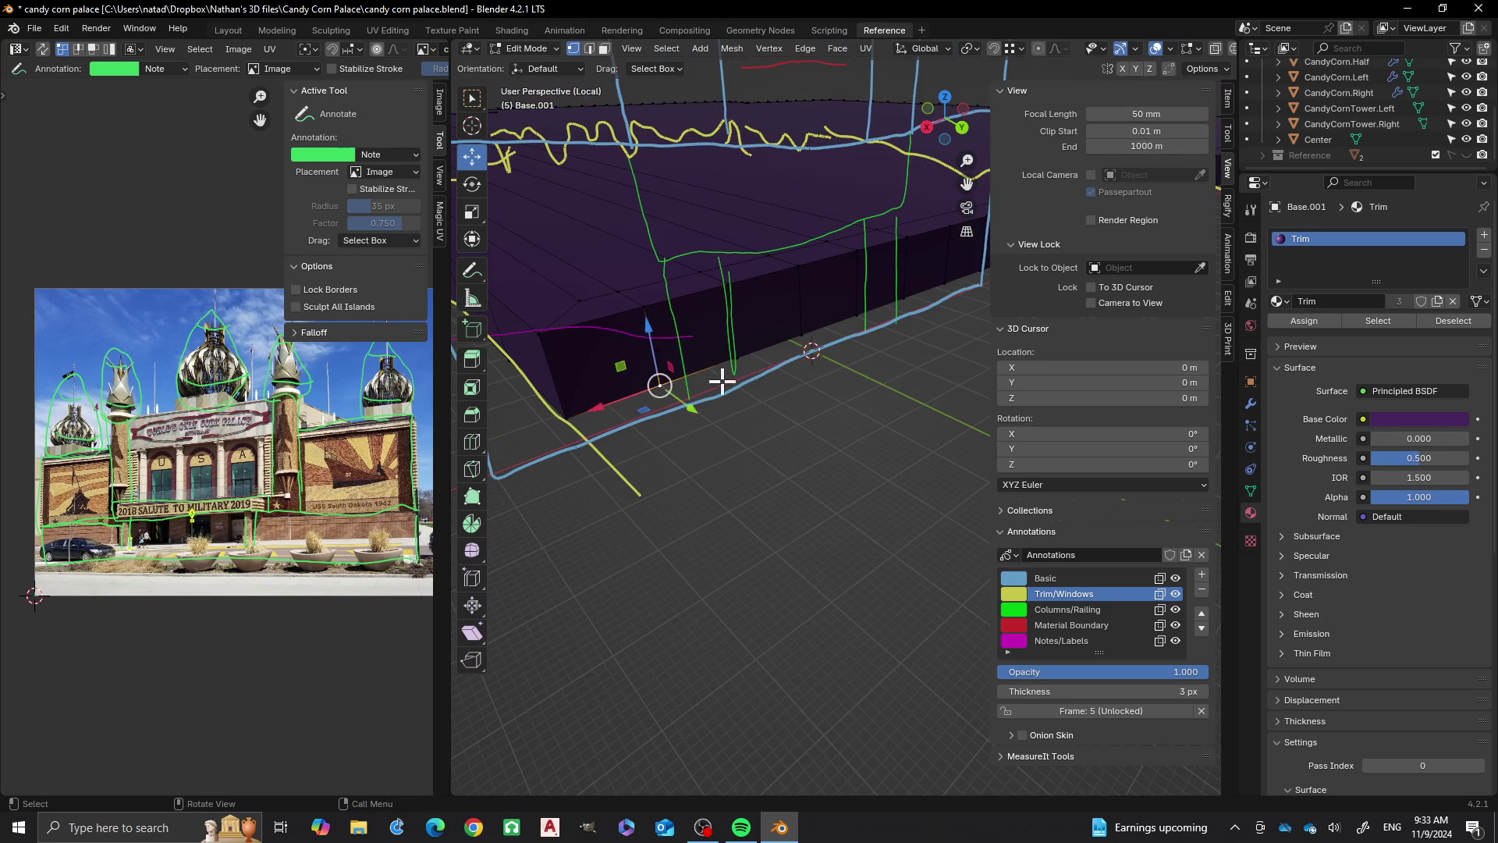
{"action": "scroll", "coordinate": [722, 382], "scroll_direction": "down", "scroll_amount": 5}
{"action": "middle_click_drag", "start_coordinate": [821, 389], "coordinate": [717, 508]}
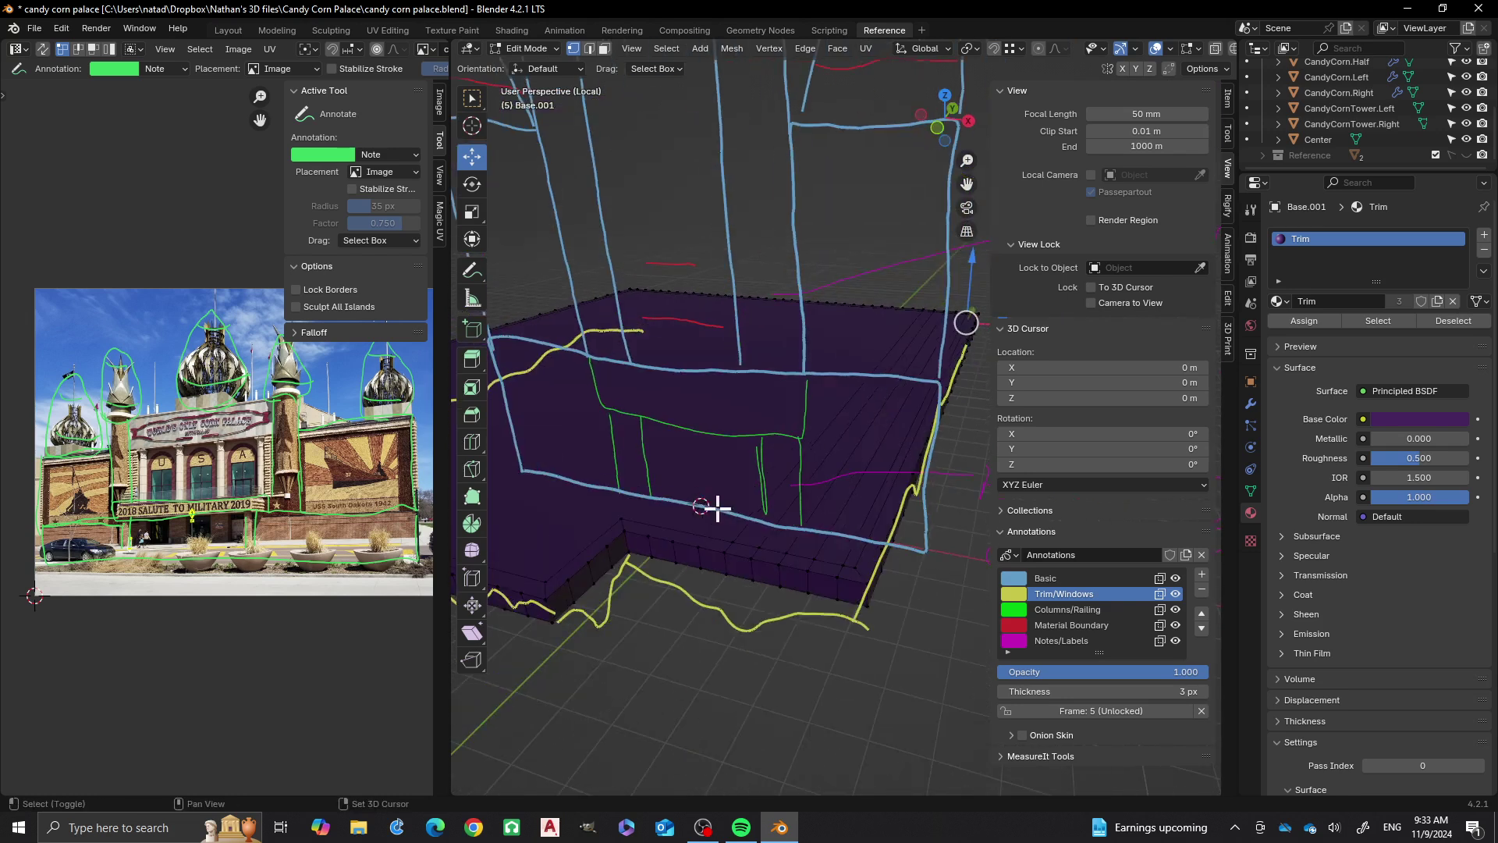
{"action": "left_click", "coordinate": [837, 602], "text": "shift"}
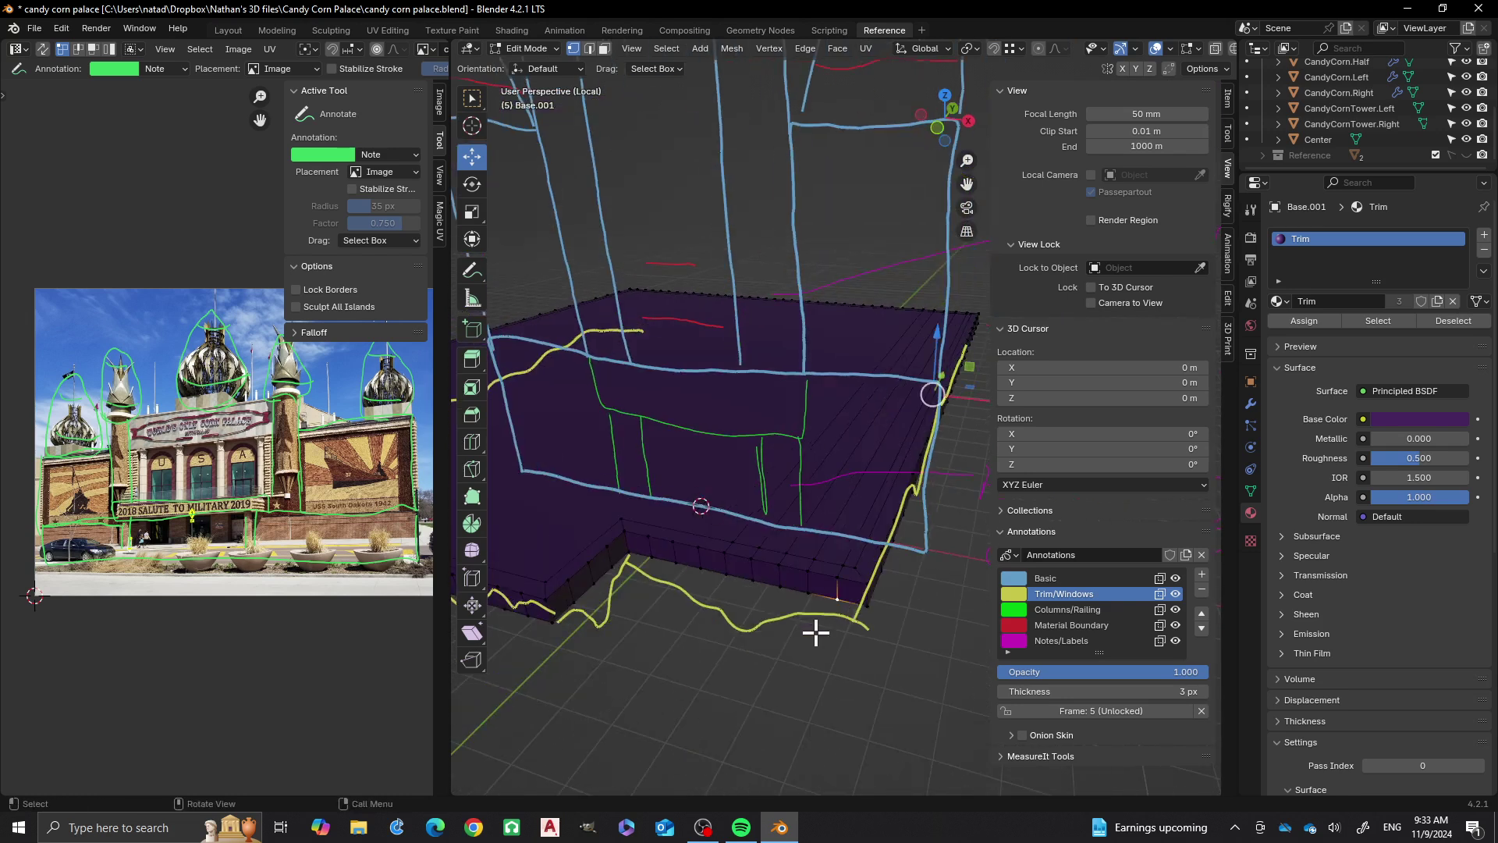
Connect matching bottom rim vertices at opposite ends of the trim slab with a lengthwise edge across its underside
{"action": "middle_click_drag", "start_coordinate": [929, 635], "coordinate": [572, 605]}
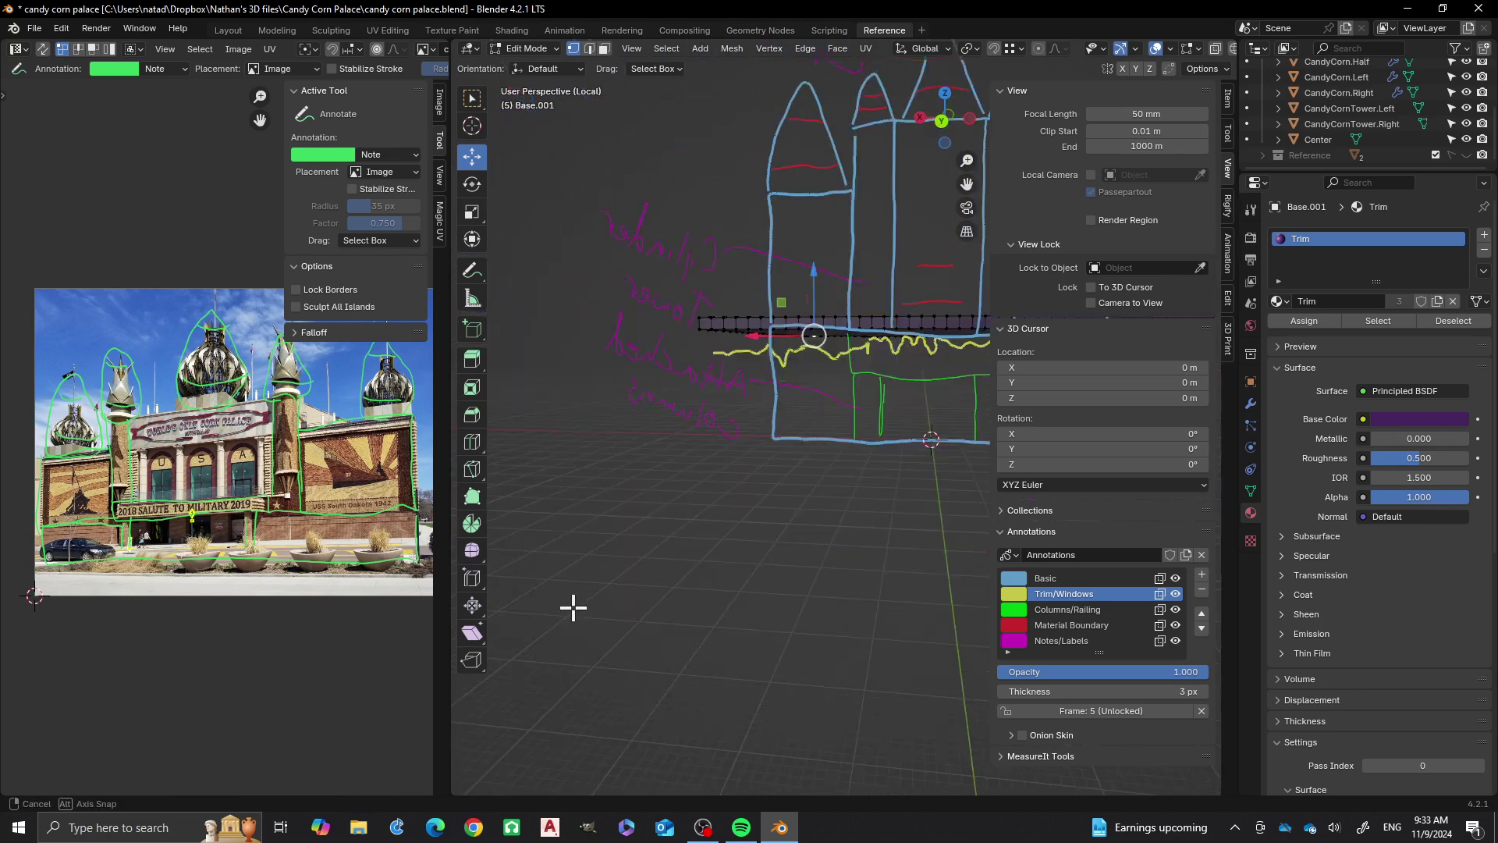
{"action": "scroll", "coordinate": [698, 323], "scroll_direction": "up", "scroll_amount": 2}
{"action": "middle_click_drag", "start_coordinate": [677, 332], "coordinate": [727, 426], "text": "shift"}
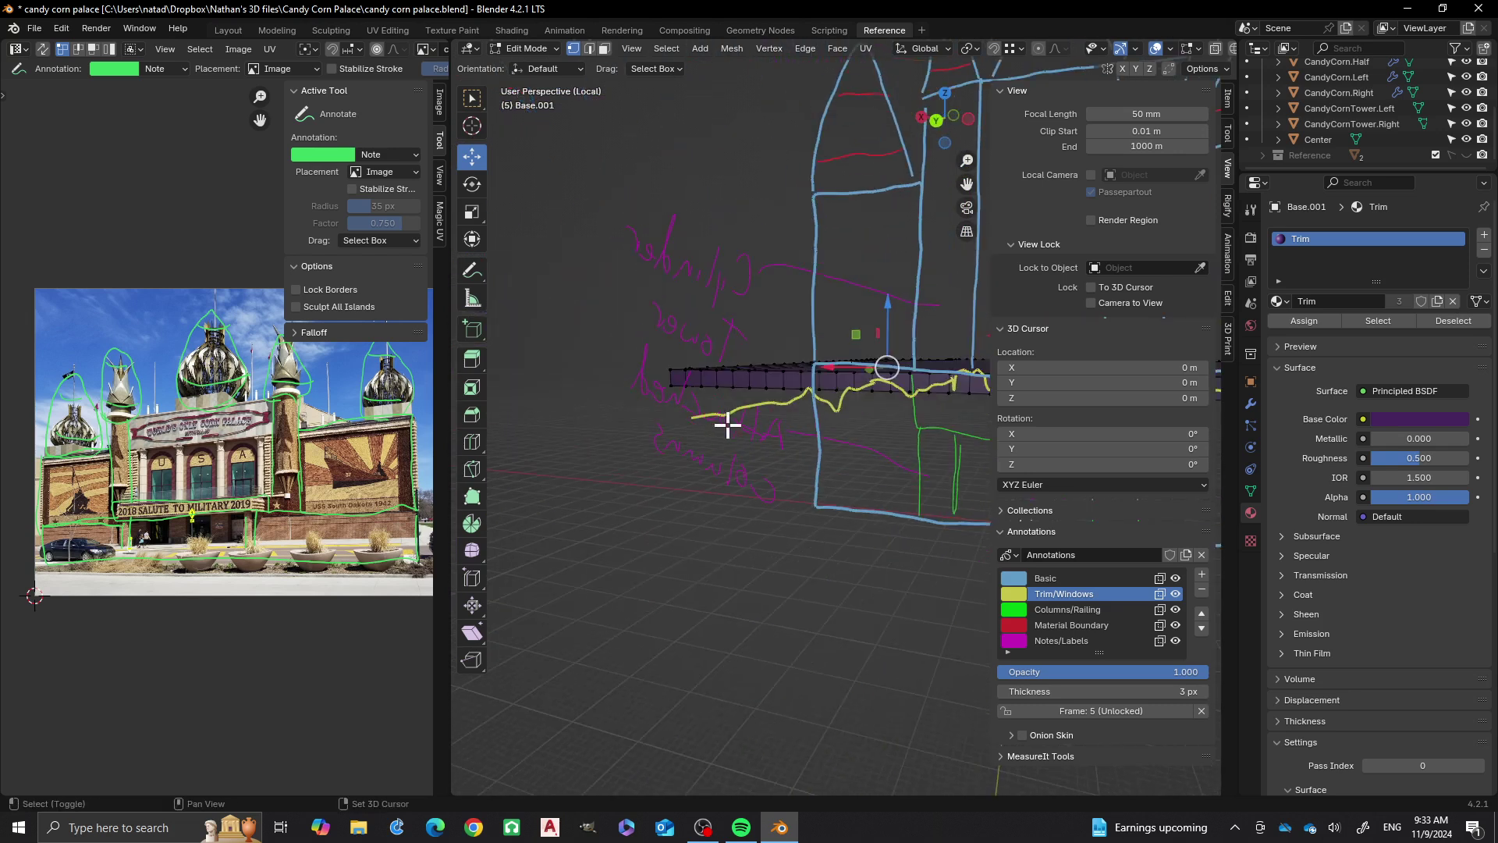
{"action": "left_click", "coordinate": [700, 388], "text": "shift"}
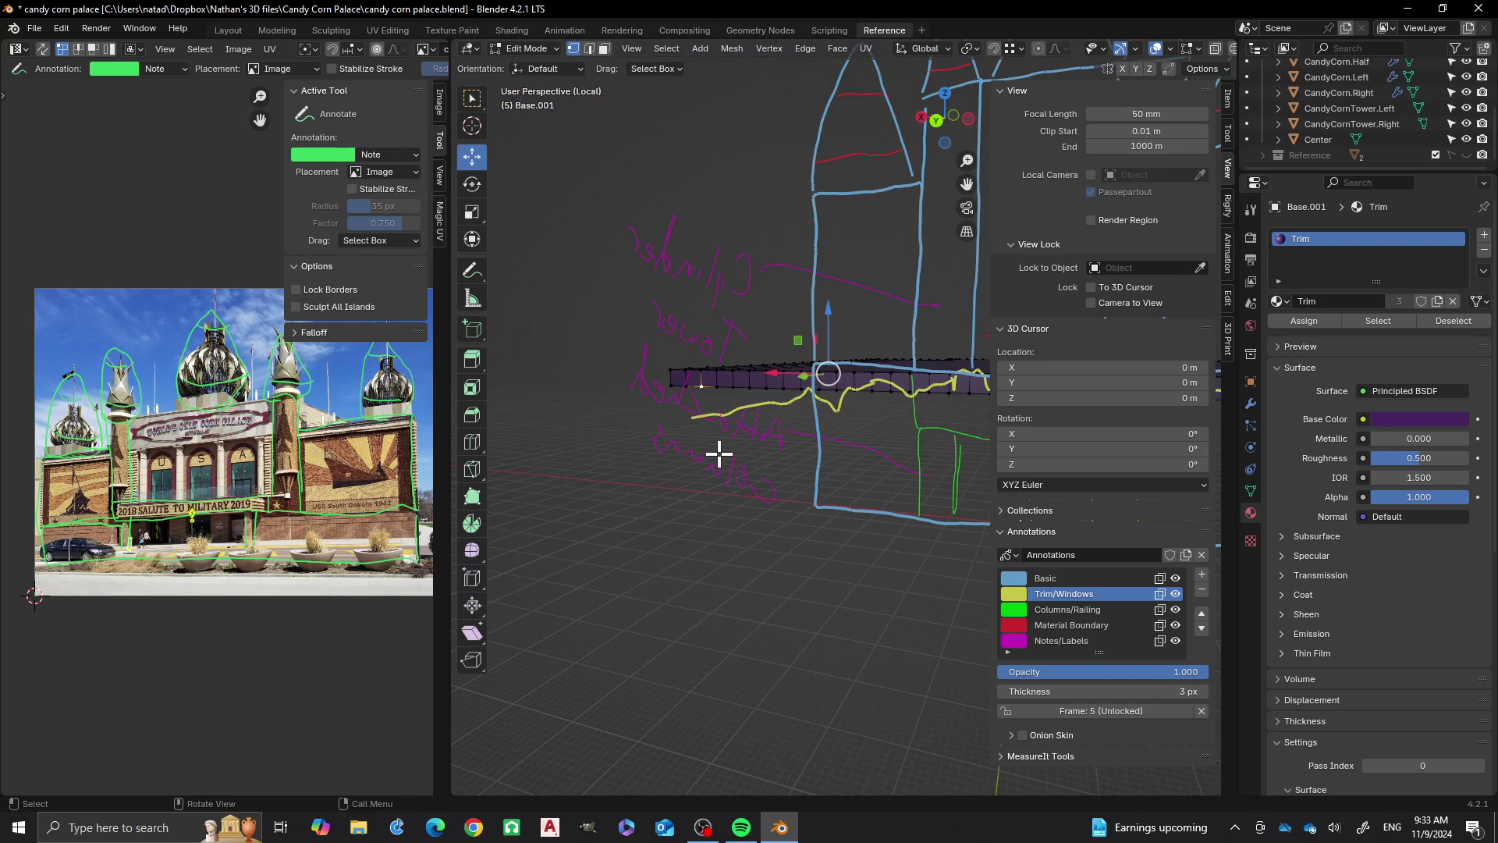
{"action": "mouse_move", "coordinate": [630, 475]}
{"action": "middle_mouse_down"}
{"action": "mouse_move", "coordinate": [695, 515]}
{"action": "mouse_move", "coordinate": [809, 512]}
{"action": "mouse_move", "coordinate": [719, 528]}
{"action": "mouse_move", "coordinate": [807, 555]}
{"action": "mouse_move", "coordinate": [789, 444]}
{"action": "mouse_move", "coordinate": [764, 455]}
{"action": "mouse_move", "coordinate": [743, 542]}
{"action": "middle_mouse_up"}
{"action": "scroll", "coordinate": [755, 385], "scroll_direction": "up", "scroll_amount": 3}
{"action": "mouse_move", "coordinate": [620, 282]}
{"action": "middle_mouse_down"}
{"action": "mouse_move", "coordinate": [625, 348]}
{"action": "mouse_move", "coordinate": [601, 354]}
{"action": "mouse_move", "coordinate": [645, 288]}
{"action": "middle_mouse_up"}
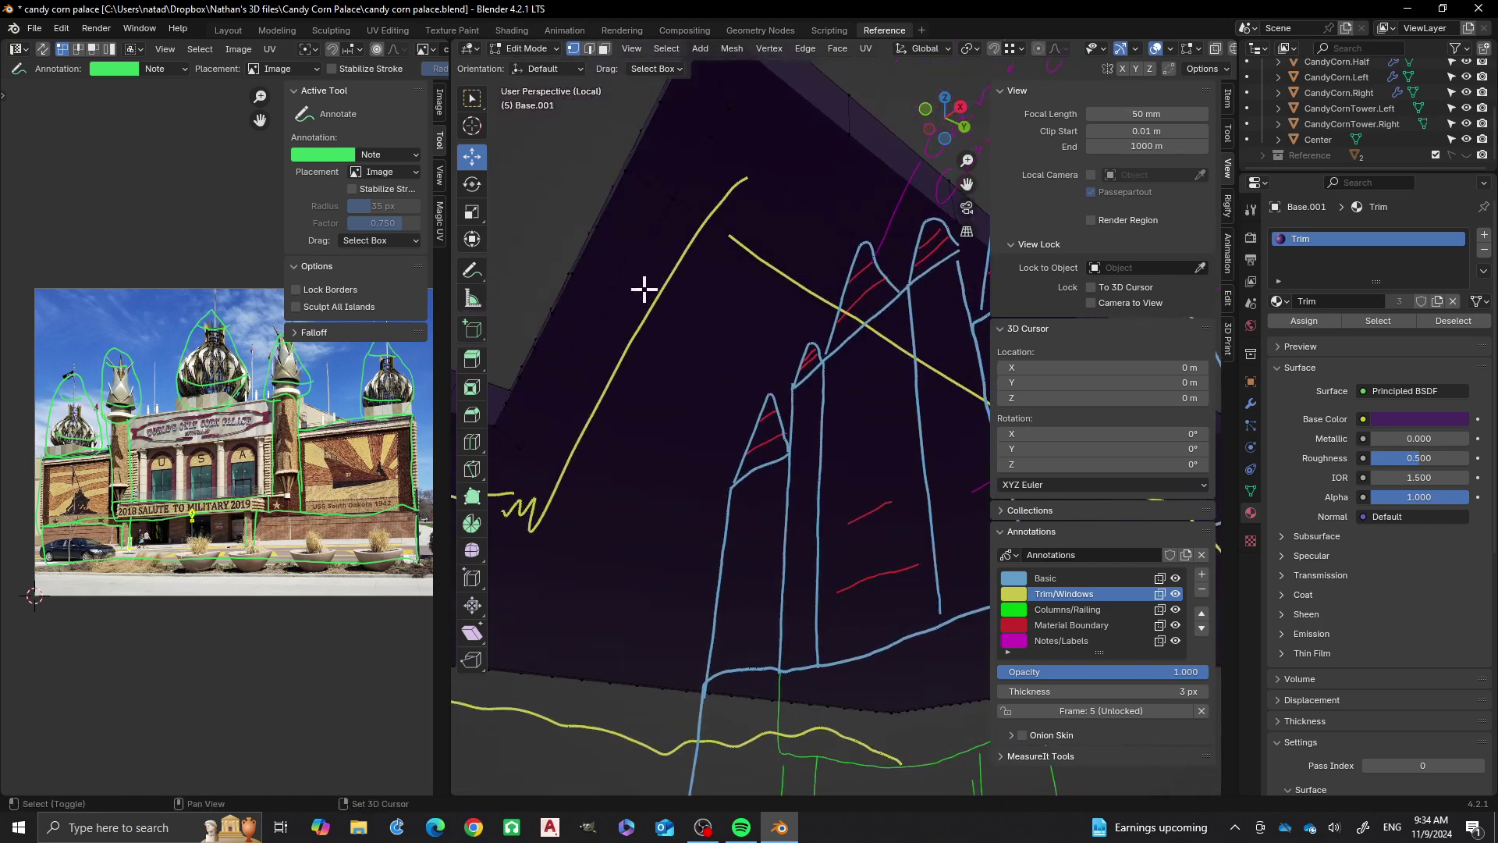
{"action": "left_click", "coordinate": [603, 235], "text": "shift"}
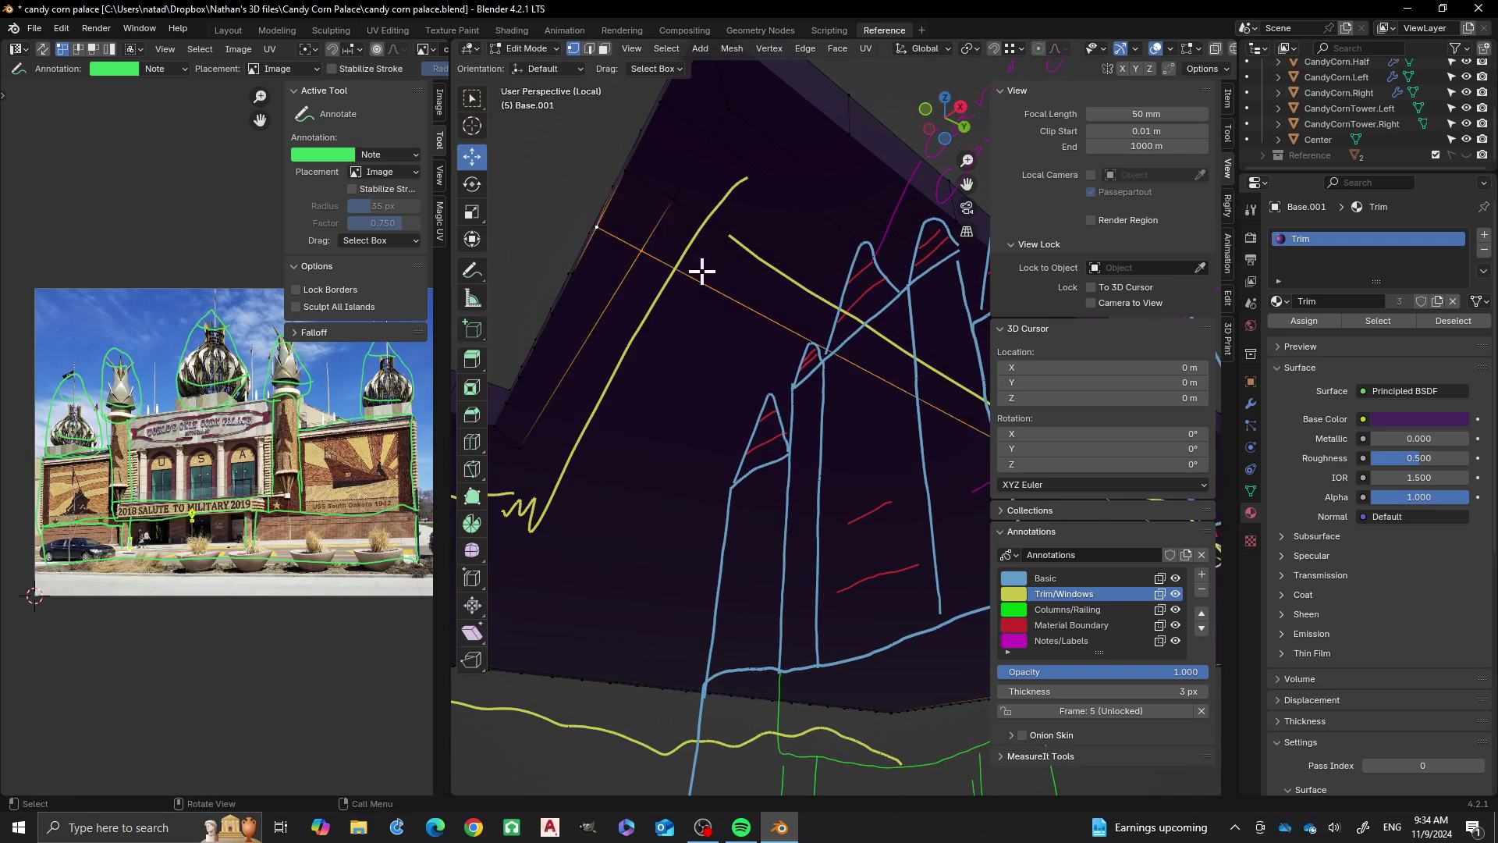
Examine the trim slab from several sides to check the lengthwise edges along its long side and around the notch
{"action": "mouse_move", "coordinate": [701, 271]}
{"action": "middle_mouse_down"}
{"action": "mouse_move", "coordinate": [709, 190]}
{"action": "mouse_move", "coordinate": [713, 222]}
{"action": "middle_mouse_up"}
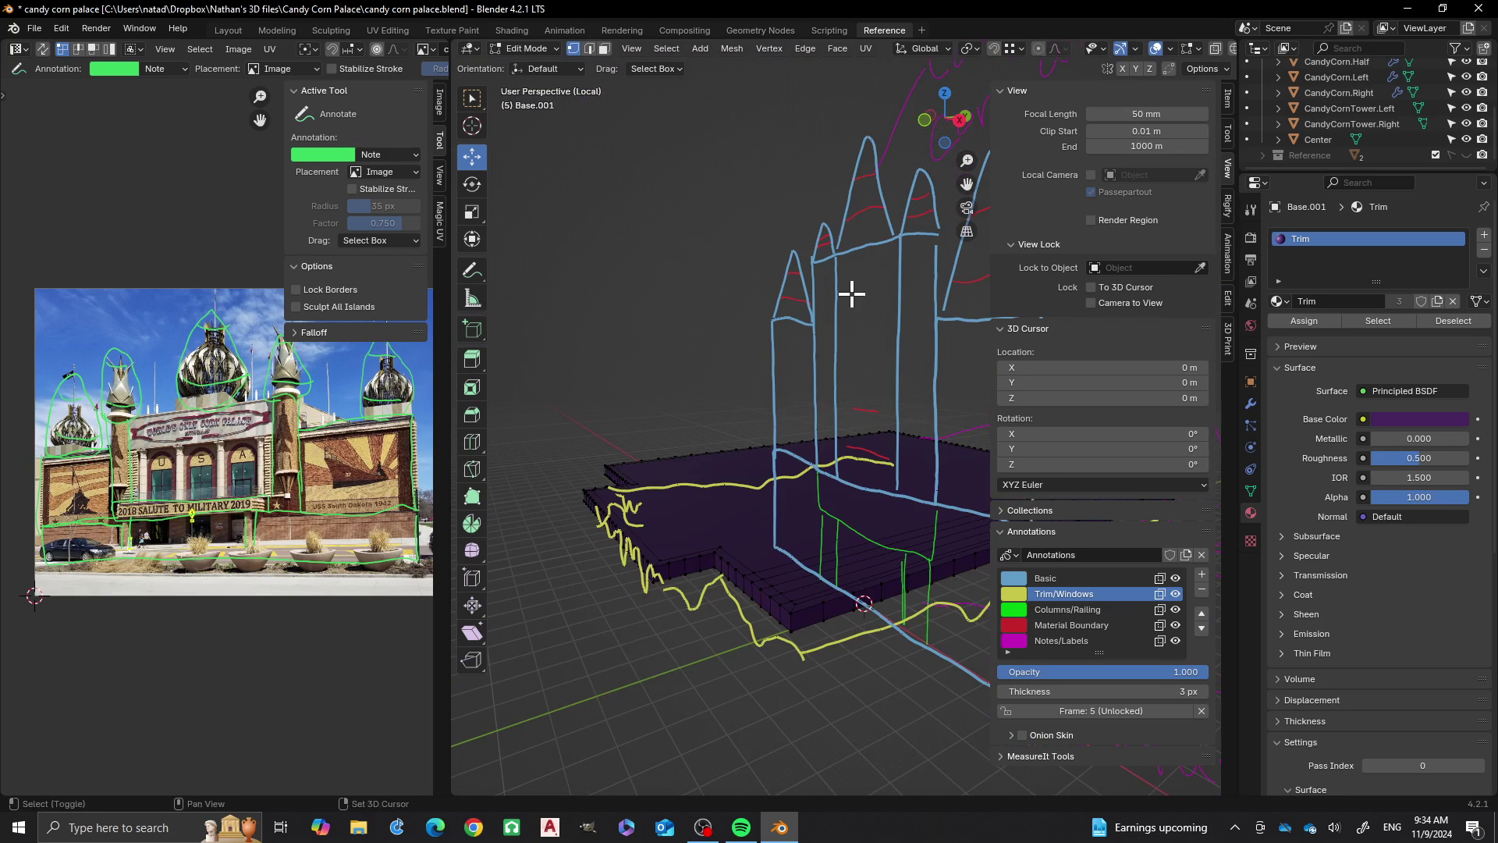
{"action": "mouse_move", "coordinate": [853, 294]}
{"action": "middle_mouse_down"}
{"action": "mouse_move", "coordinate": [749, 268]}
{"action": "mouse_move", "coordinate": [805, 414]}
{"action": "mouse_move", "coordinate": [909, 415]}
{"action": "mouse_move", "coordinate": [819, 508]}
{"action": "middle_mouse_up"}
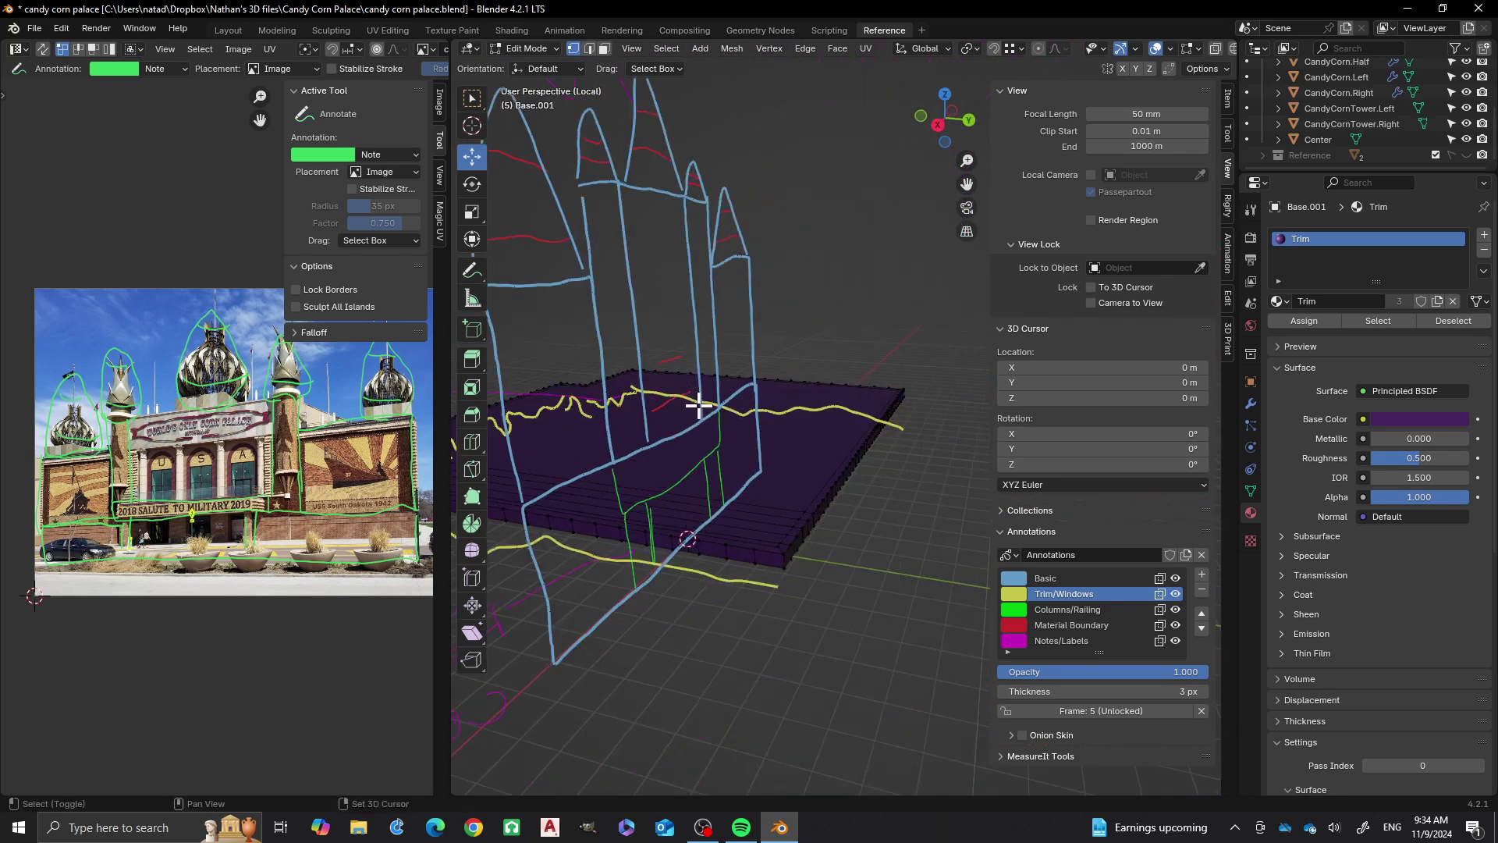
{"action": "scroll", "coordinate": [826, 499], "scroll_direction": "up", "scroll_amount": 4}
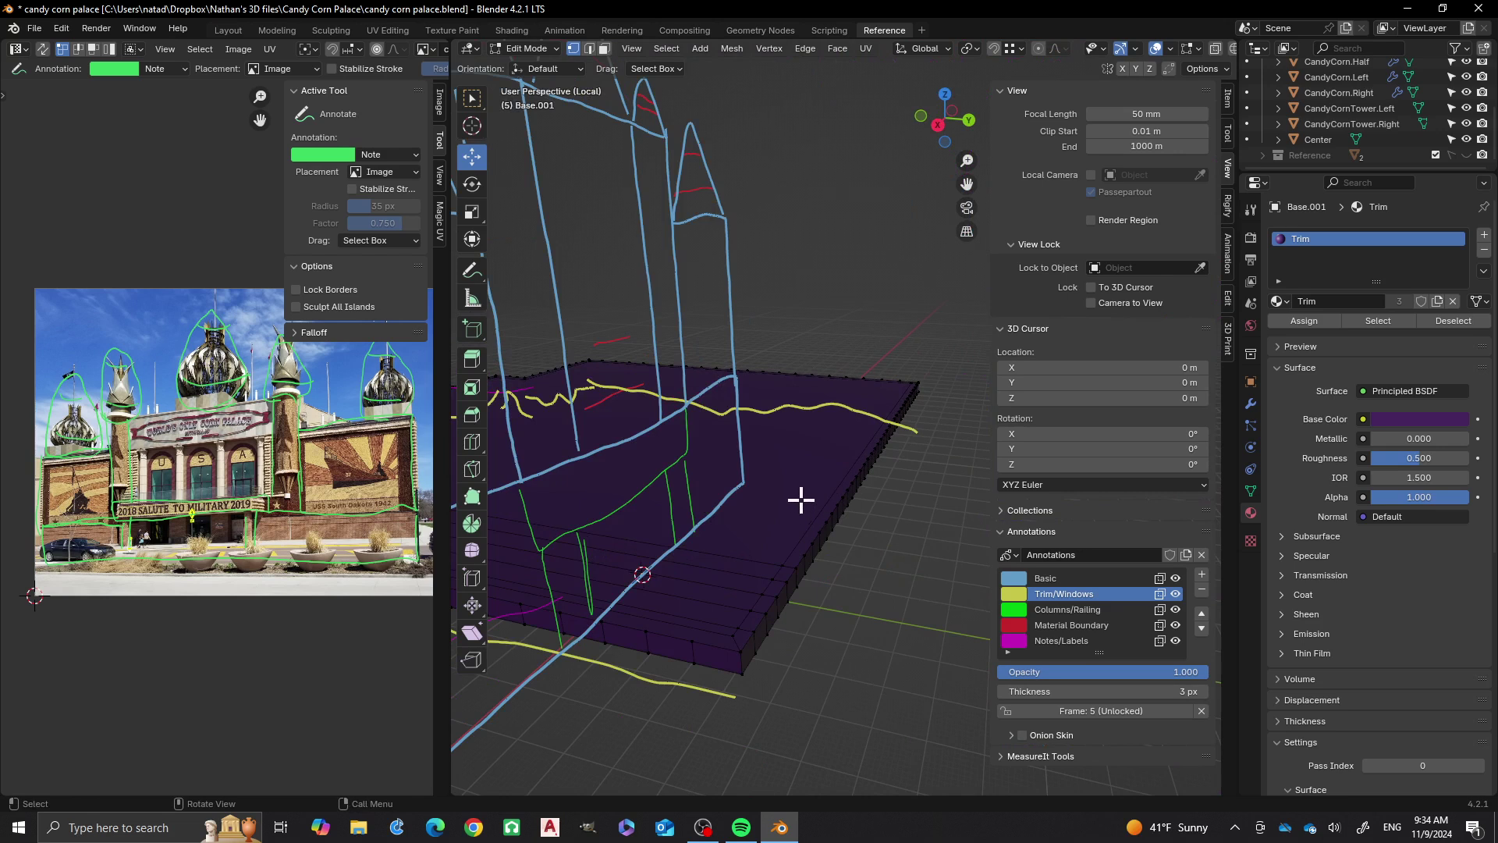
{"action": "middle_click_drag", "start_coordinate": [800, 499], "coordinate": [856, 504]}
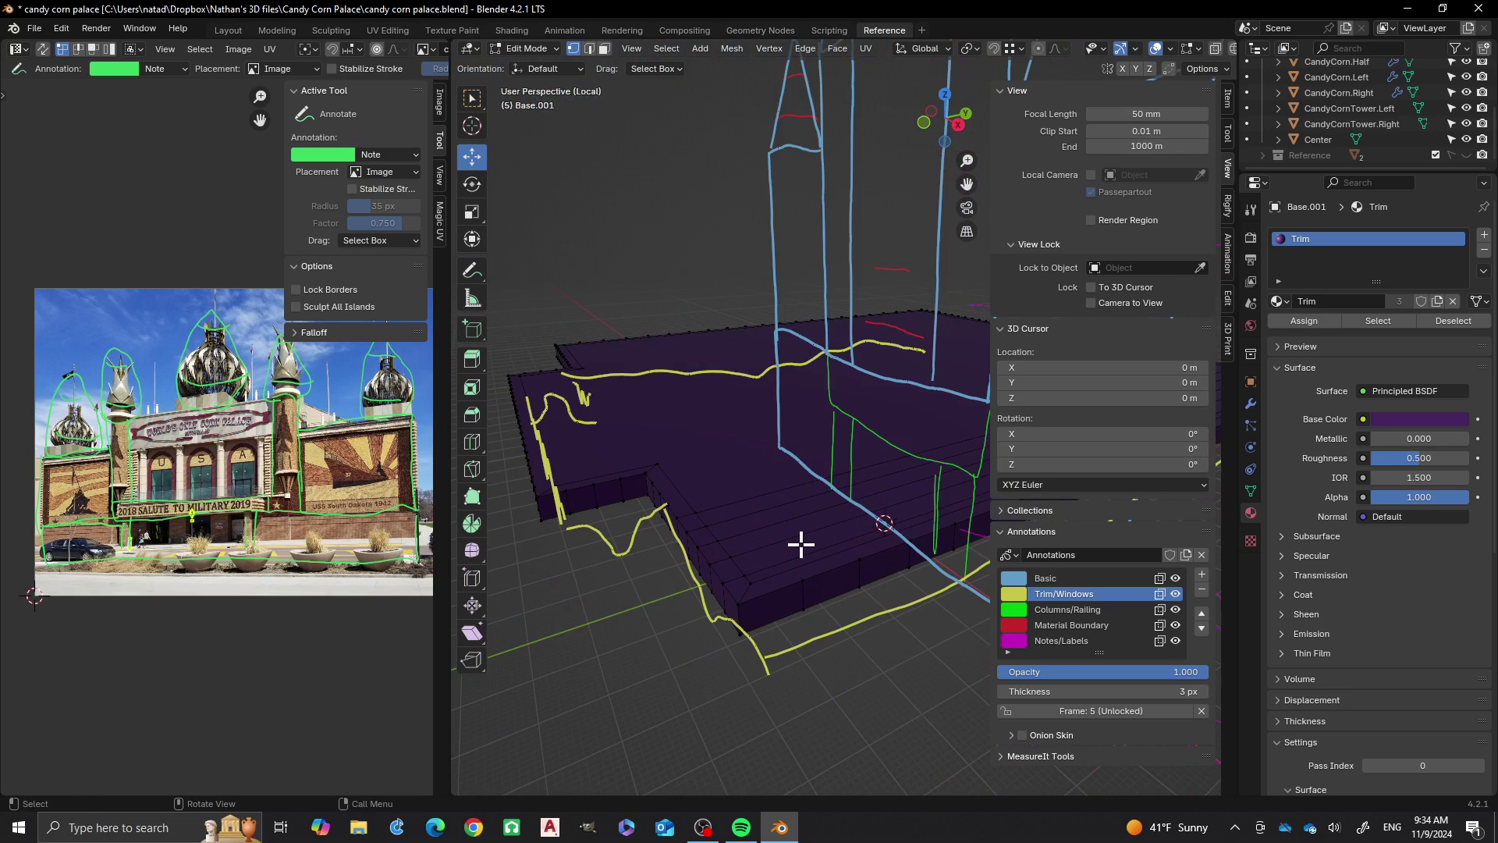
{"action": "middle_click_drag", "start_coordinate": [780, 544], "coordinate": [756, 588]}
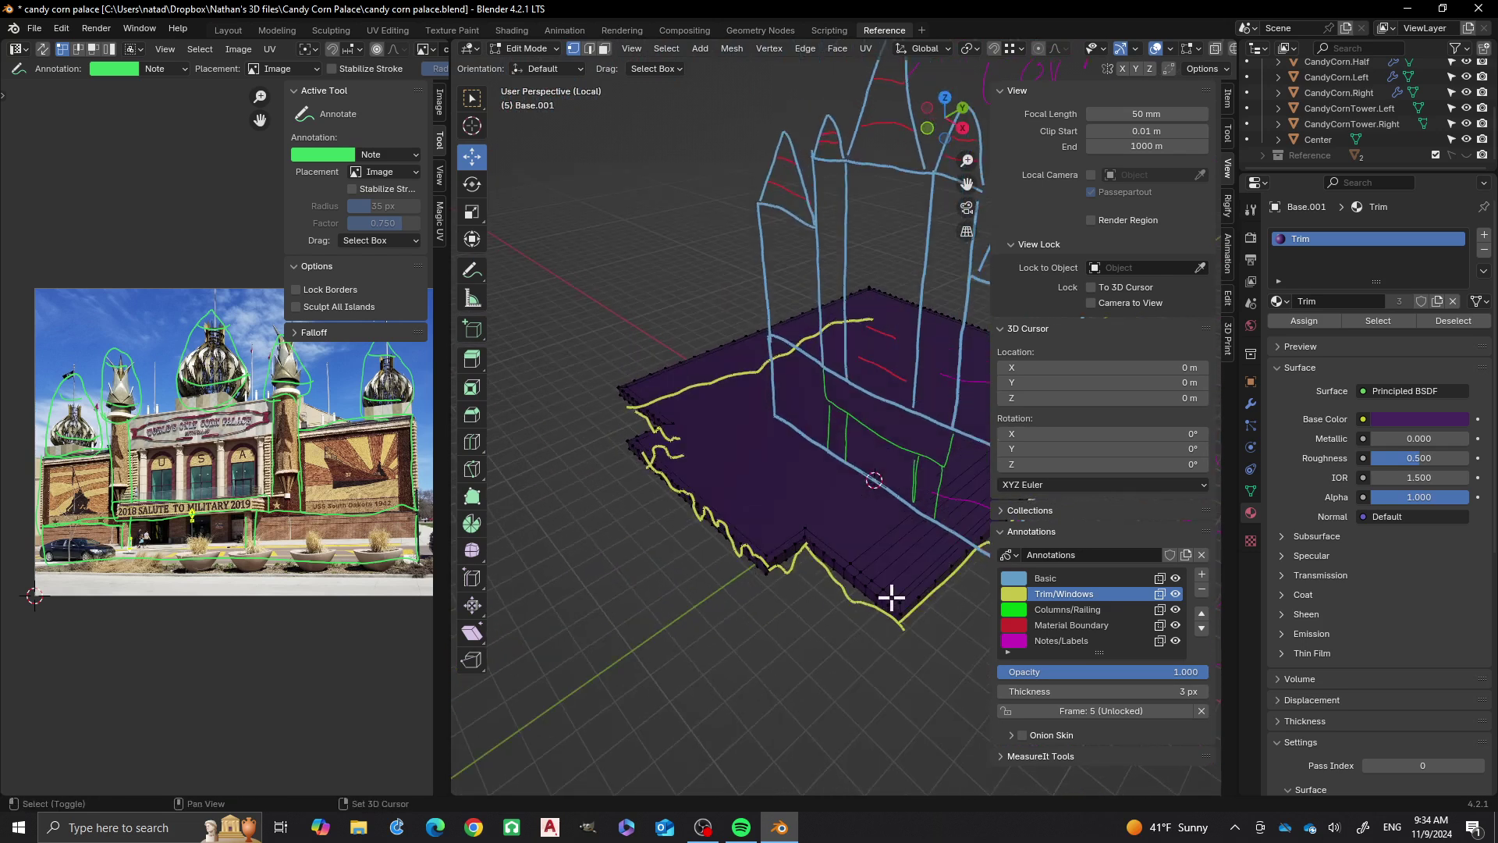
{"action": "middle_click_drag", "start_coordinate": [817, 652], "coordinate": [773, 602], "text": "shift"}
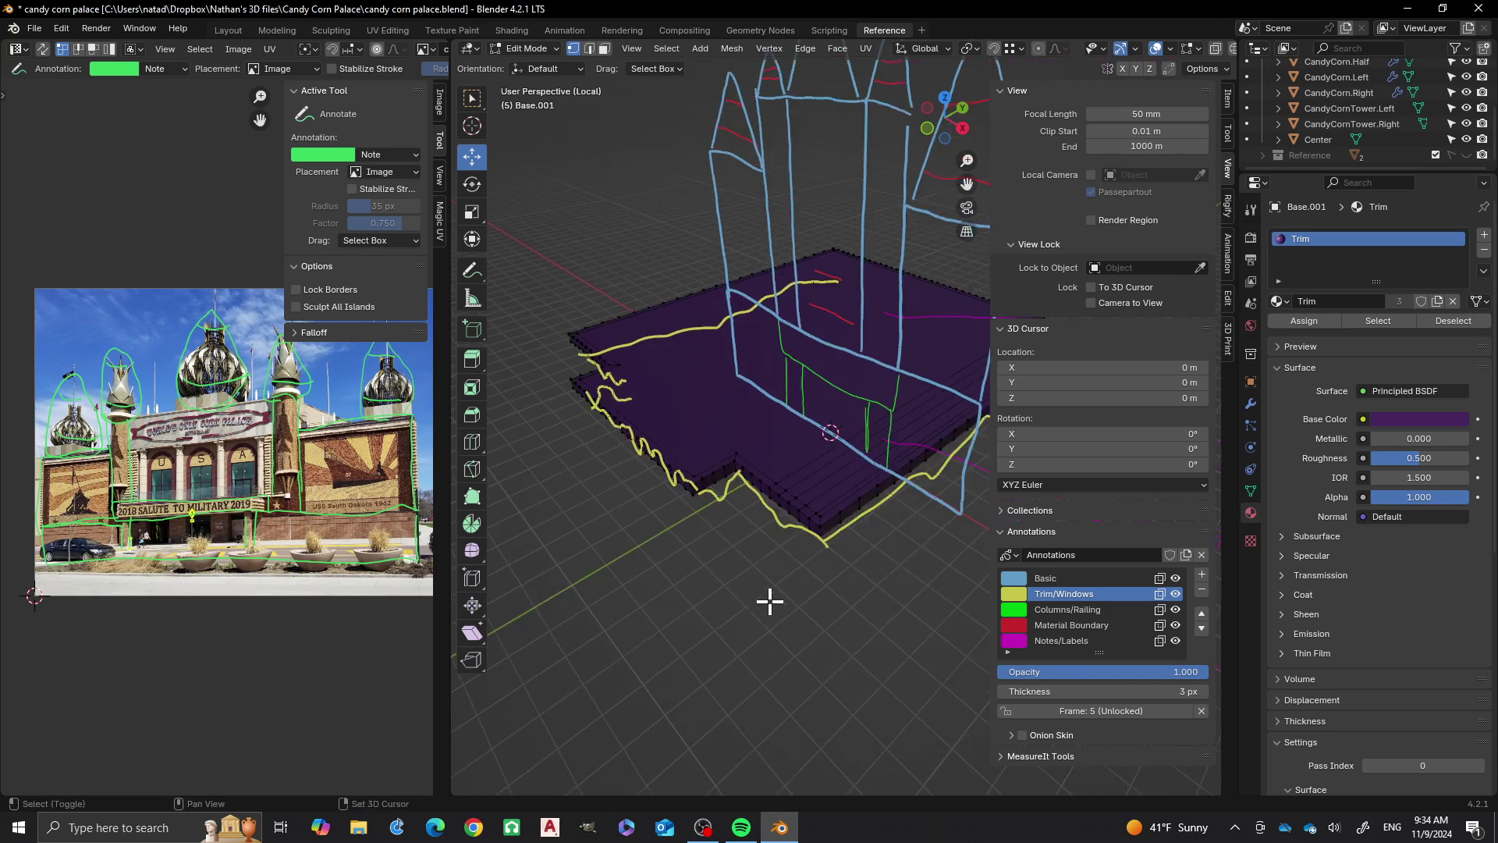
Connect the next pair of matching top rim vertices beside the notch and on the far side with a lengthwise edge
{"action": "scroll", "coordinate": [773, 594], "scroll_direction": "up", "scroll_amount": 1}
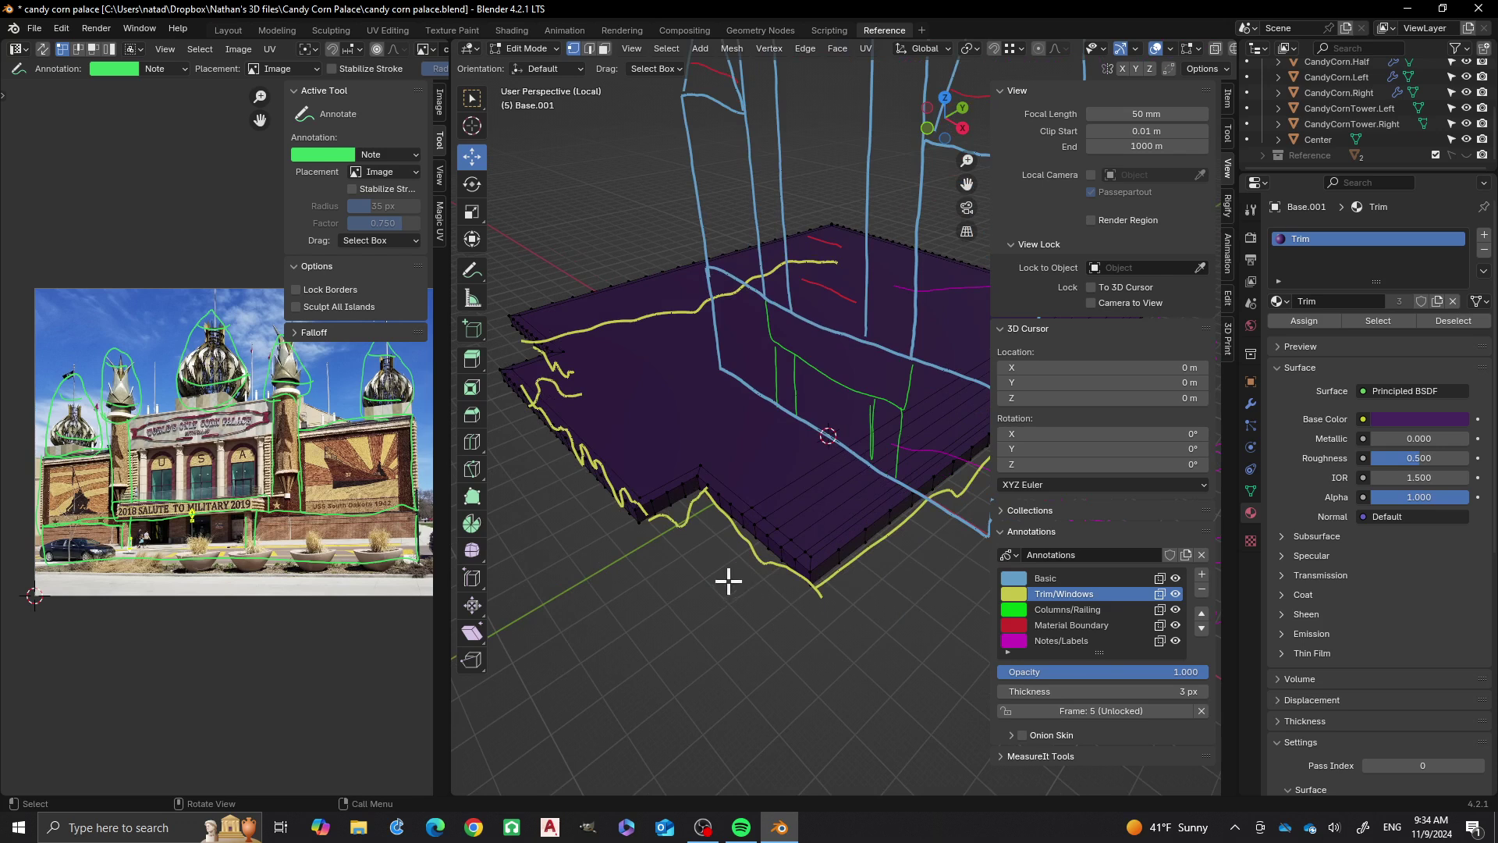
{"action": "scroll", "coordinate": [713, 551], "scroll_direction": "up", "scroll_amount": 4}
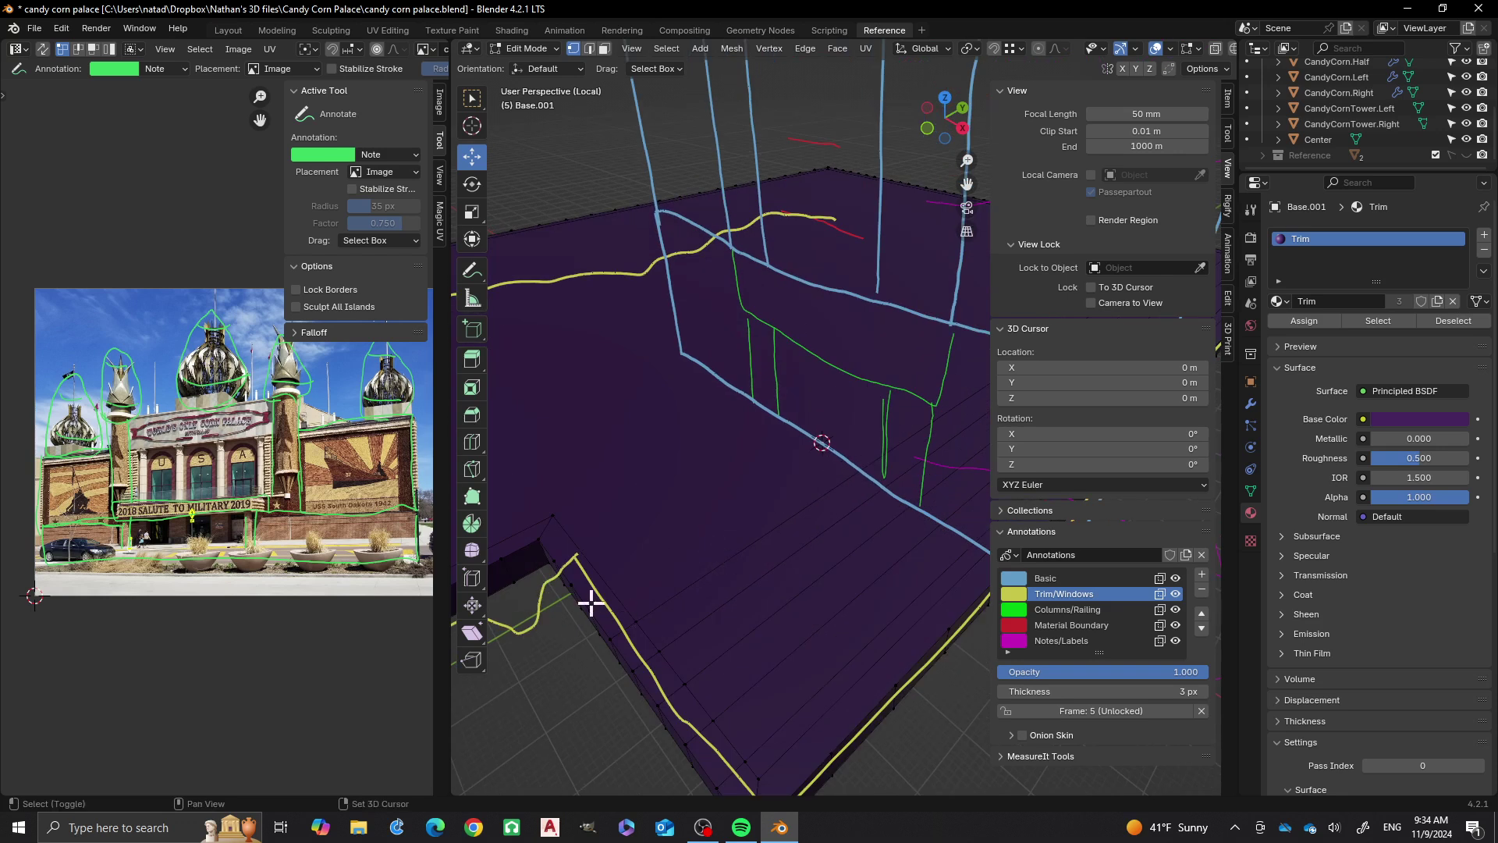
{"action": "left_click", "coordinate": [597, 611]}
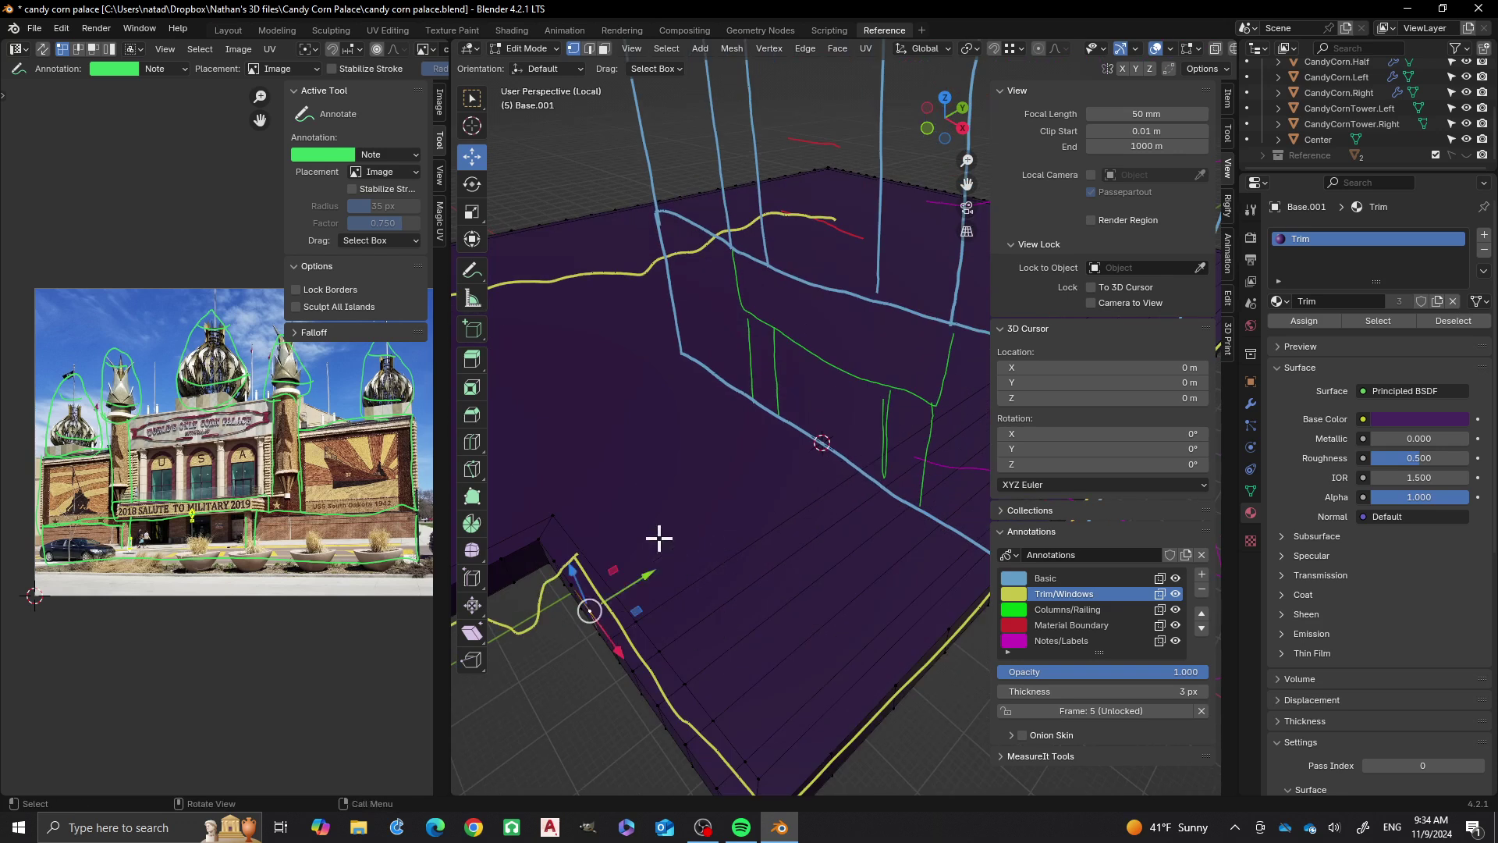
{"action": "scroll", "coordinate": [659, 538], "scroll_direction": "down", "scroll_amount": 3}
{"action": "middle_click_drag", "start_coordinate": [896, 518], "coordinate": [682, 569]}
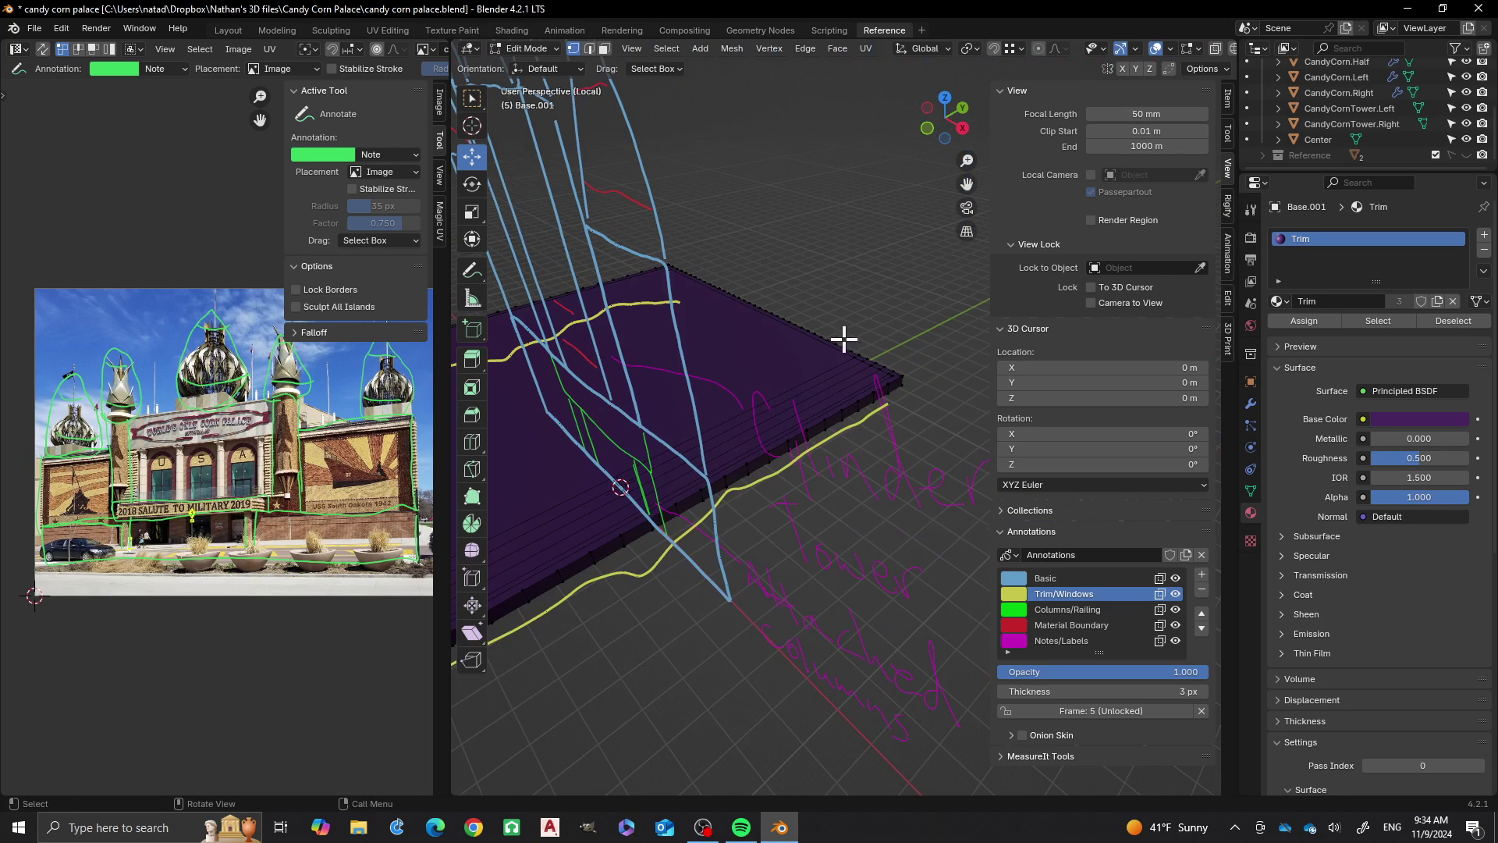
{"action": "scroll", "coordinate": [843, 339], "scroll_direction": "up", "scroll_amount": 4}
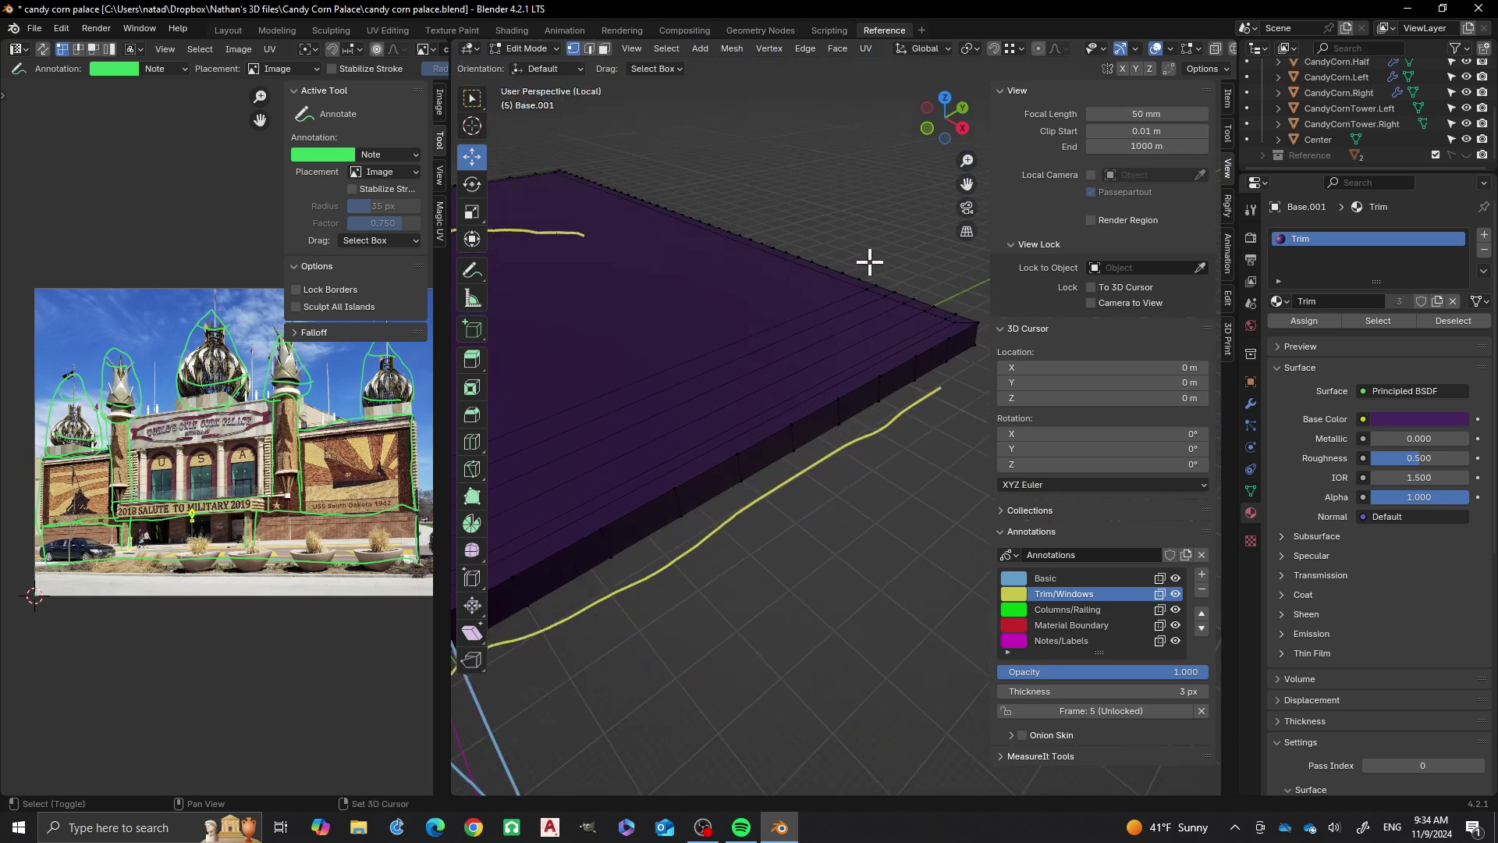
{"action": "left_click", "coordinate": [796, 278], "text": "alt+shift"}
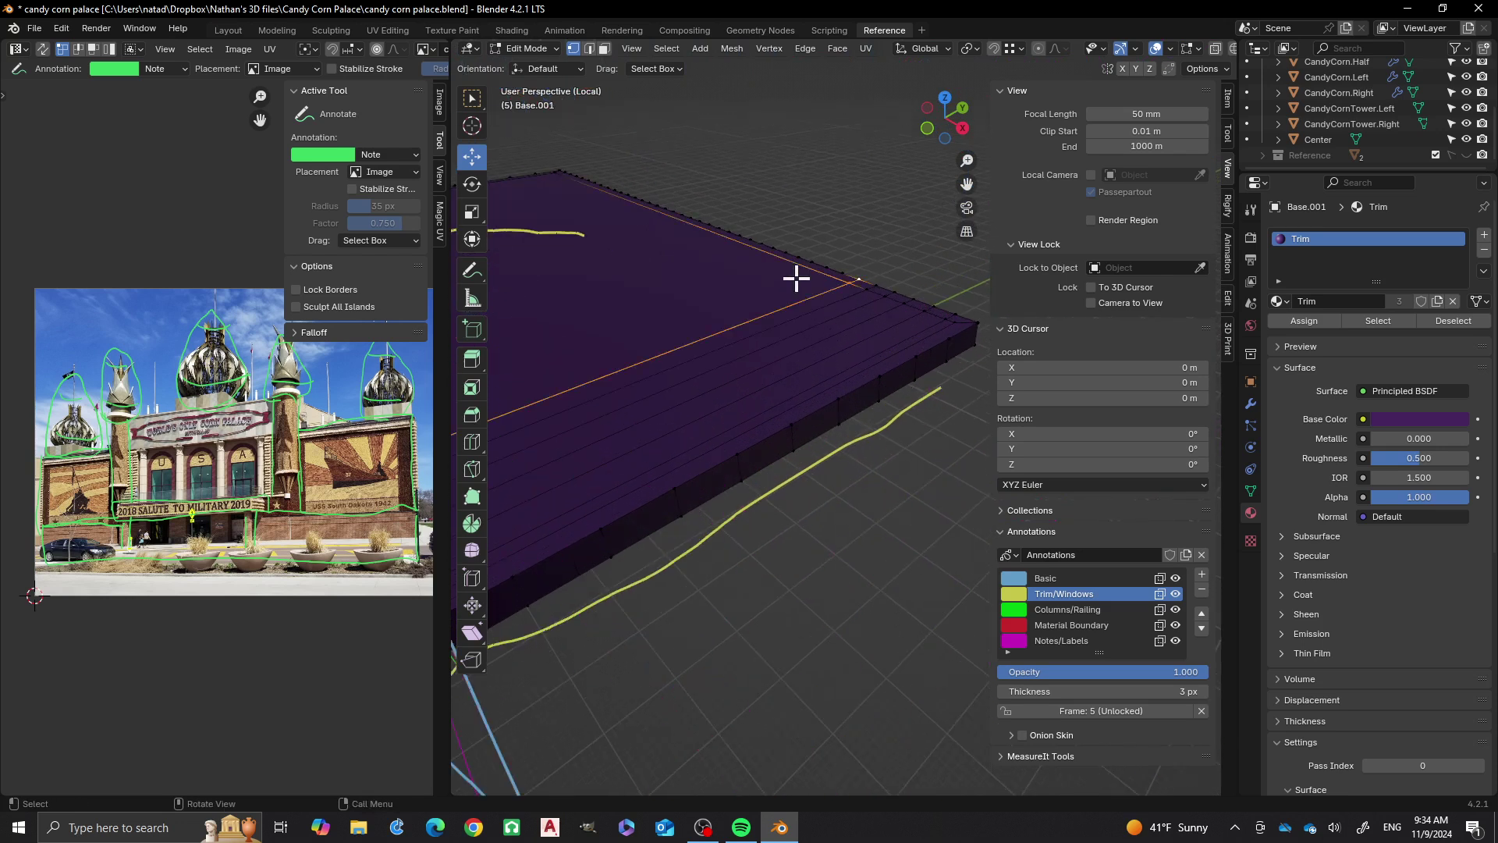
Join the top rim vertex pair one position further inward with another edge running the slab's full length
{"action": "left_click", "coordinate": [845, 273]}
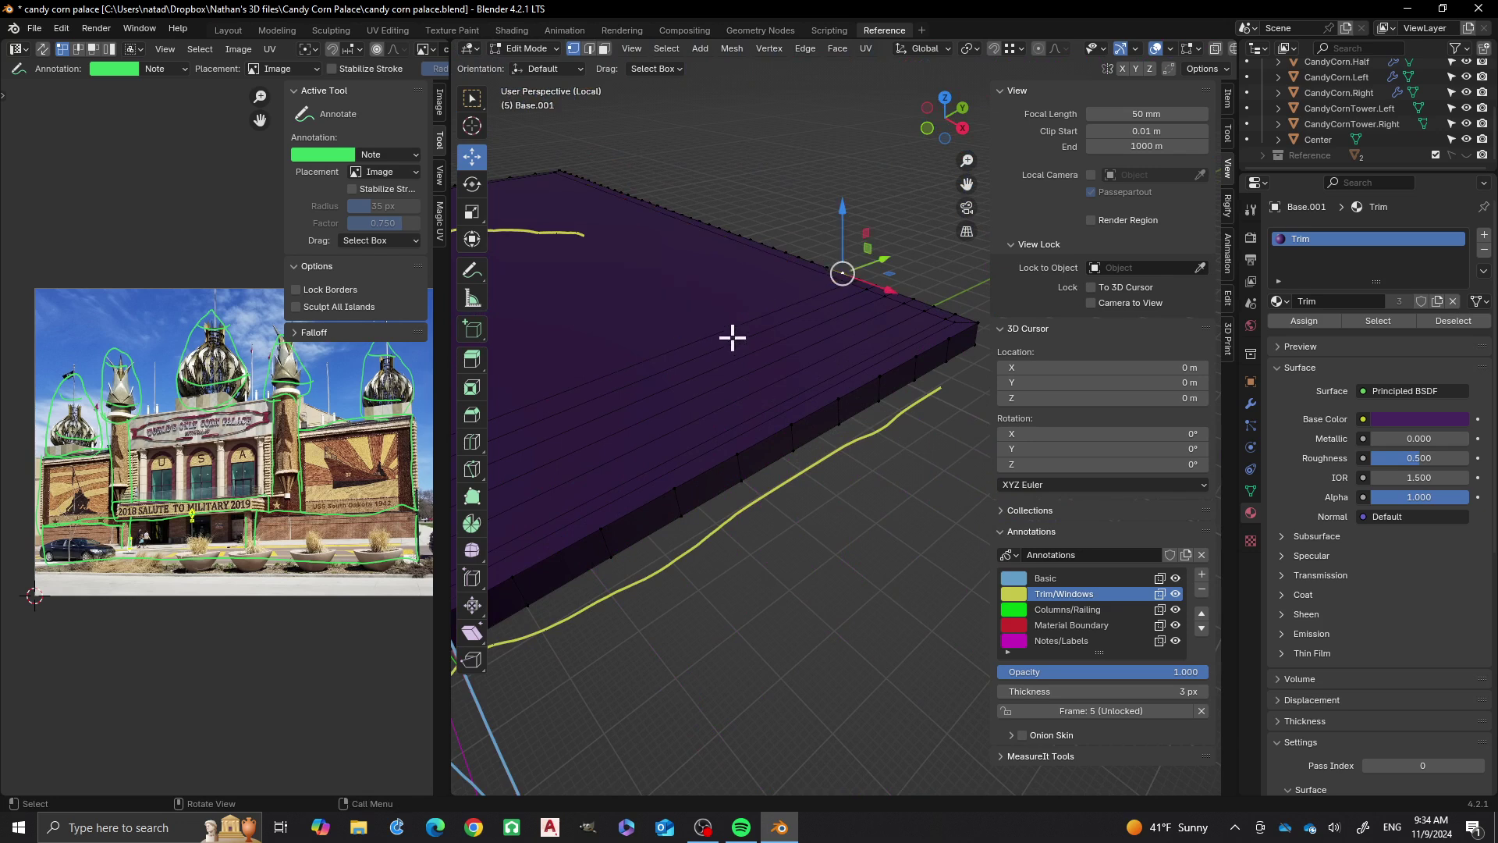
{"action": "middle_click_drag", "start_coordinate": [732, 335], "coordinate": [797, 305], "text": "shift"}
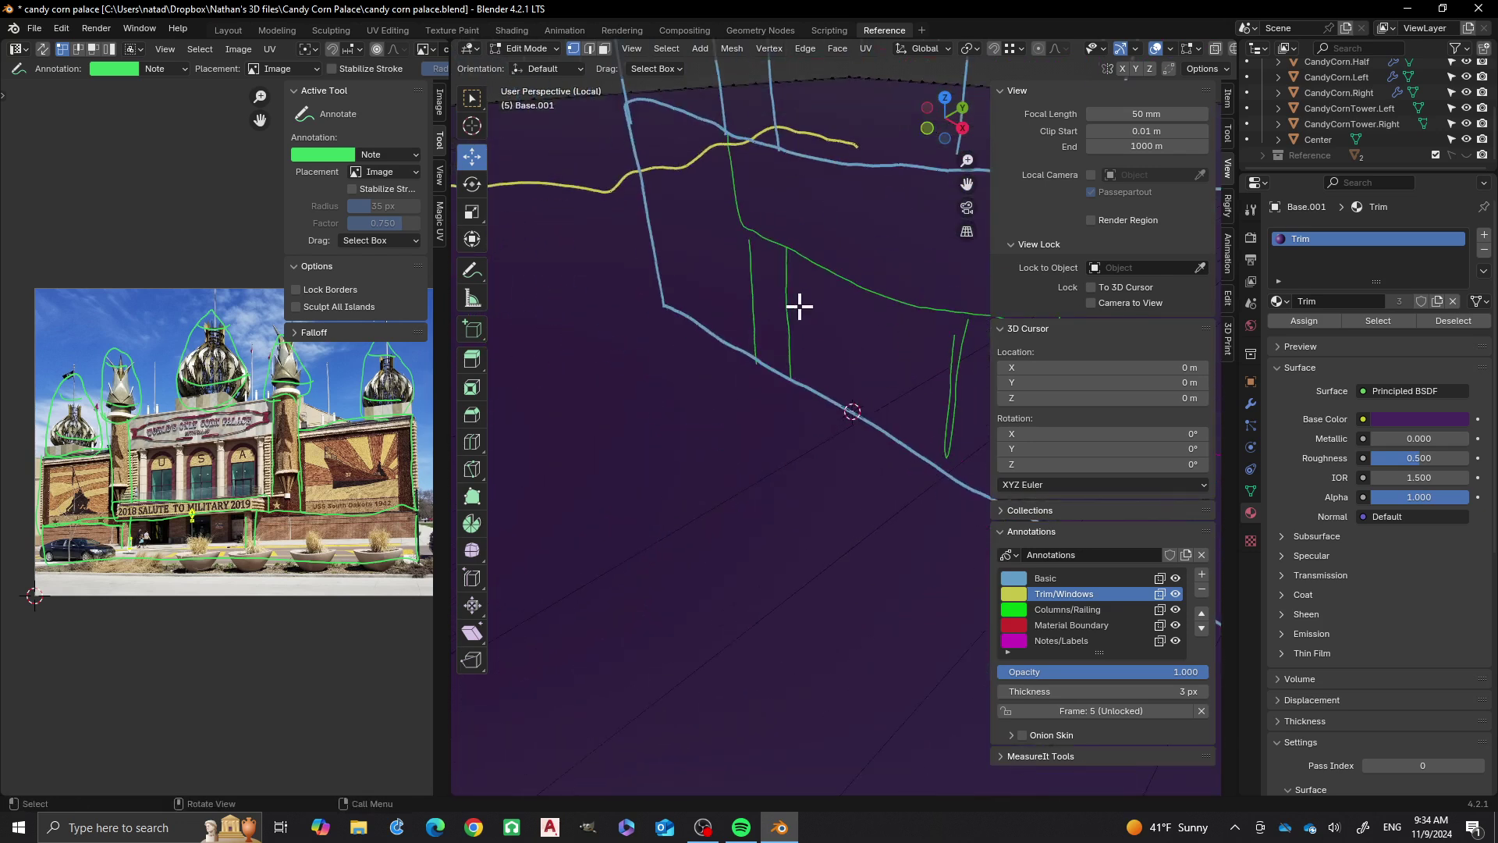
{"action": "scroll", "coordinate": [795, 305], "scroll_direction": "down", "scroll_amount": 2}
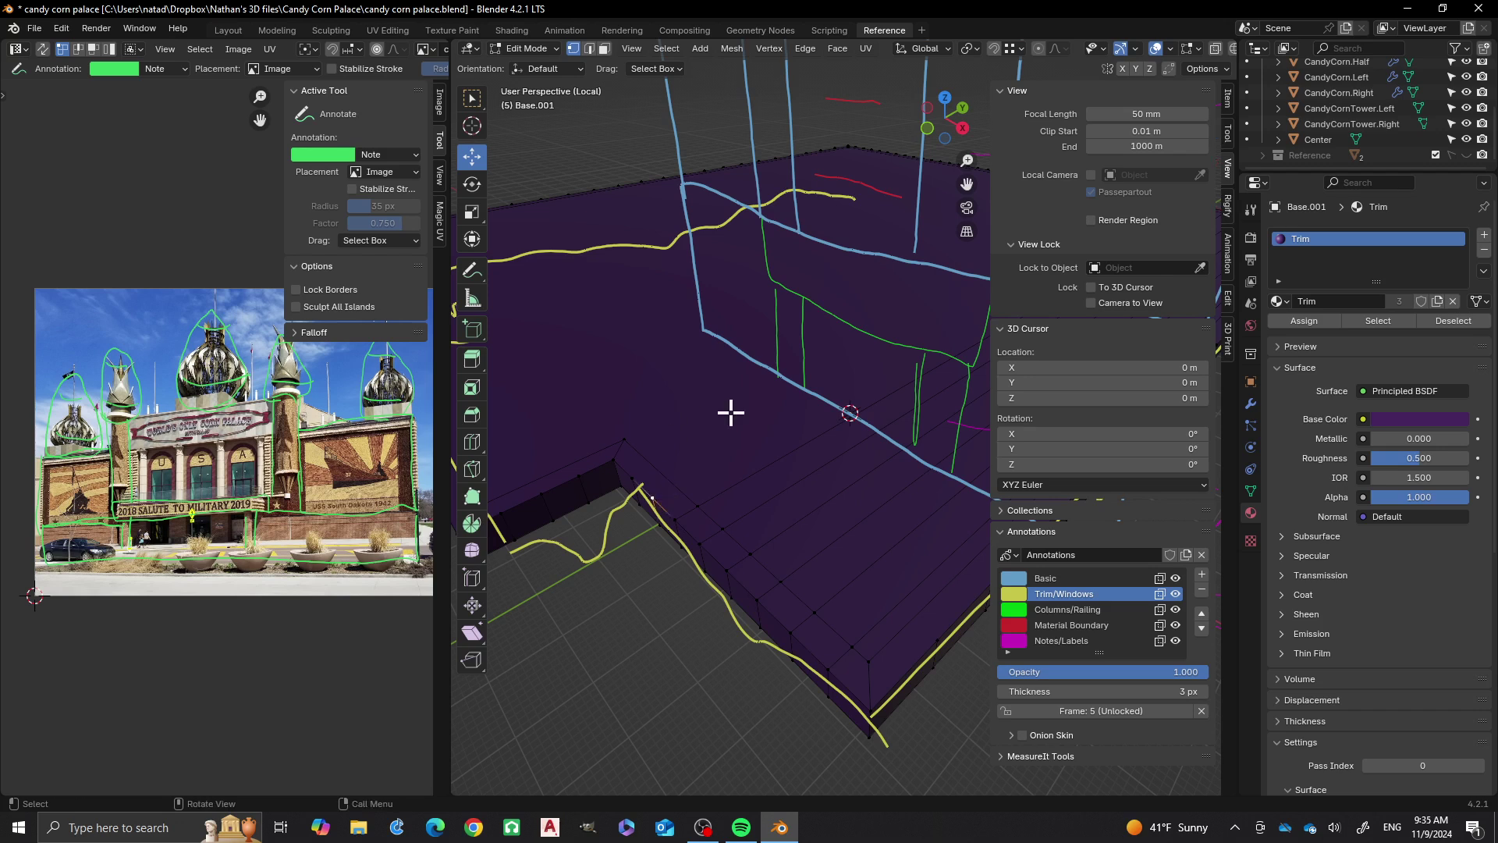
{"action": "key", "text": "j"}
Connect the top vertex nearest the notch's inner corner to its matching vertex on the far rim
{"action": "left_click", "coordinate": [635, 473]}
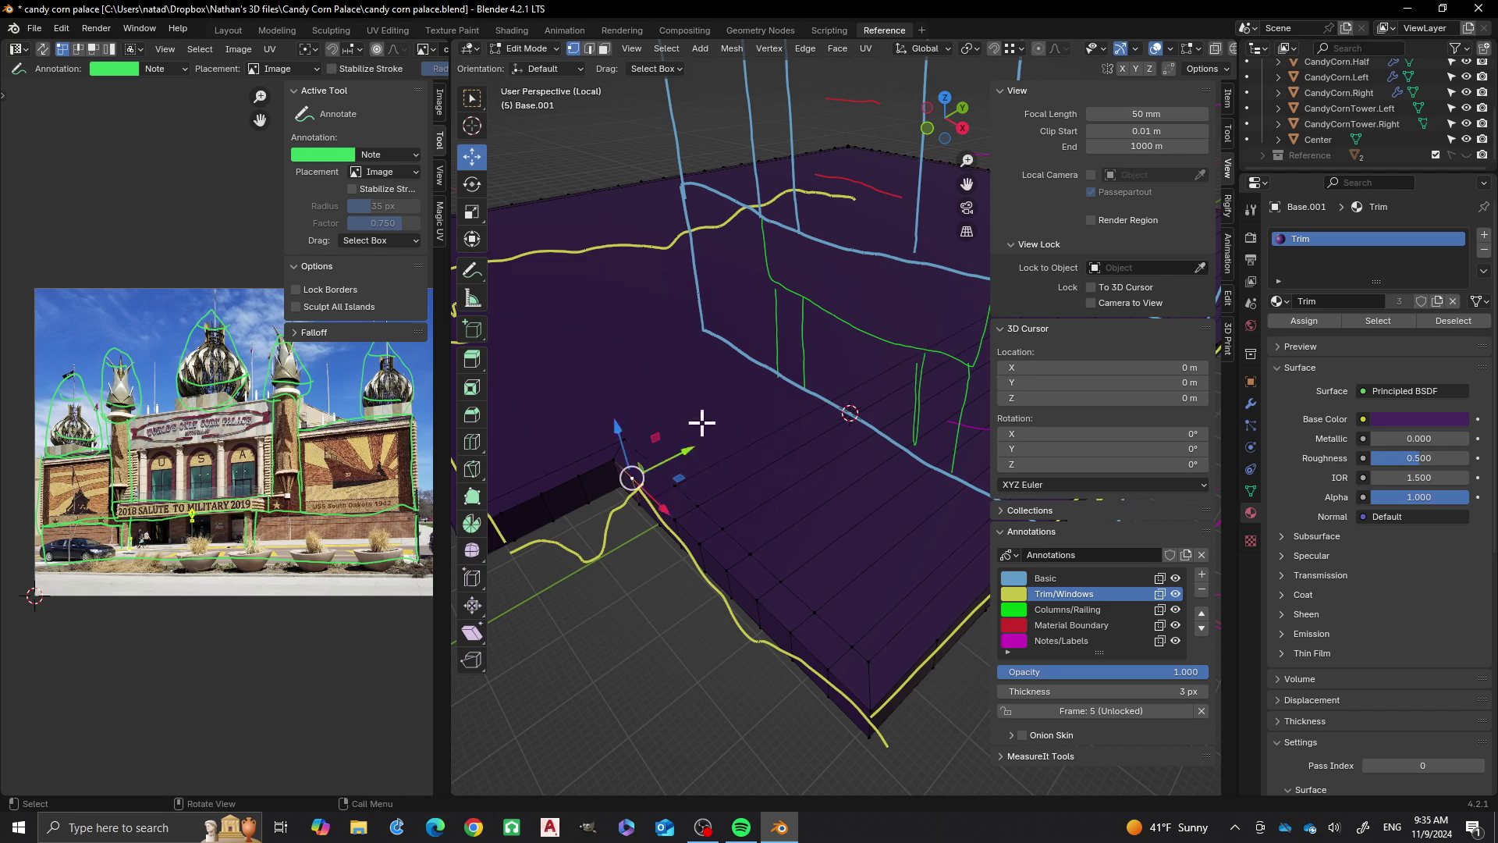
{"action": "middle_click_drag", "start_coordinate": [807, 346], "coordinate": [602, 513], "text": "shift"}
{"action": "scroll", "coordinate": [928, 389], "scroll_direction": "up", "scroll_amount": 3}
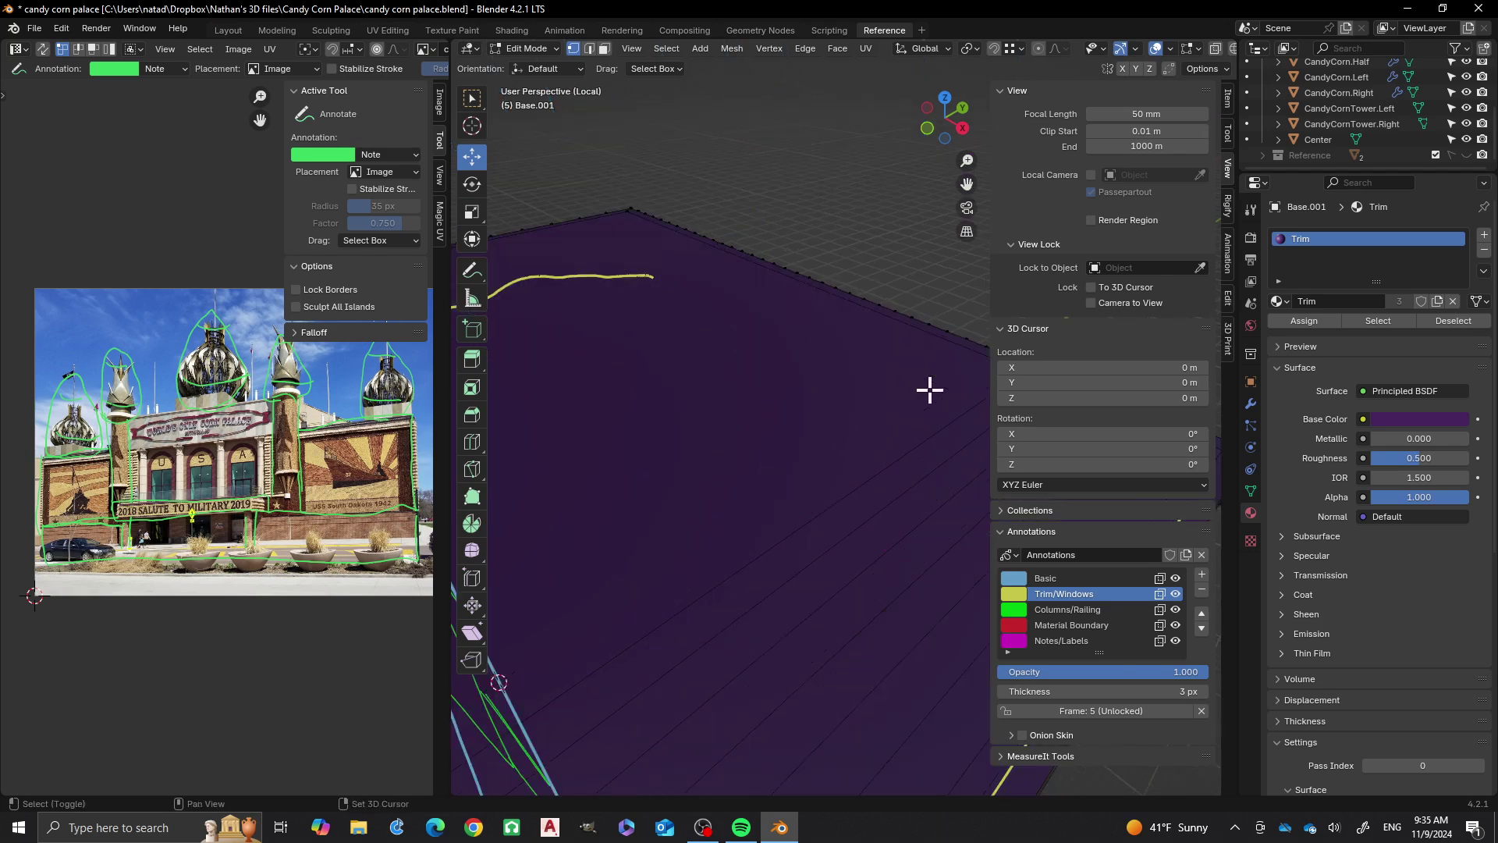
{"action": "middle_click_drag", "start_coordinate": [929, 388], "coordinate": [799, 437], "text": "shift"}
{"action": "left_click", "coordinate": [889, 395], "text": "shift"}
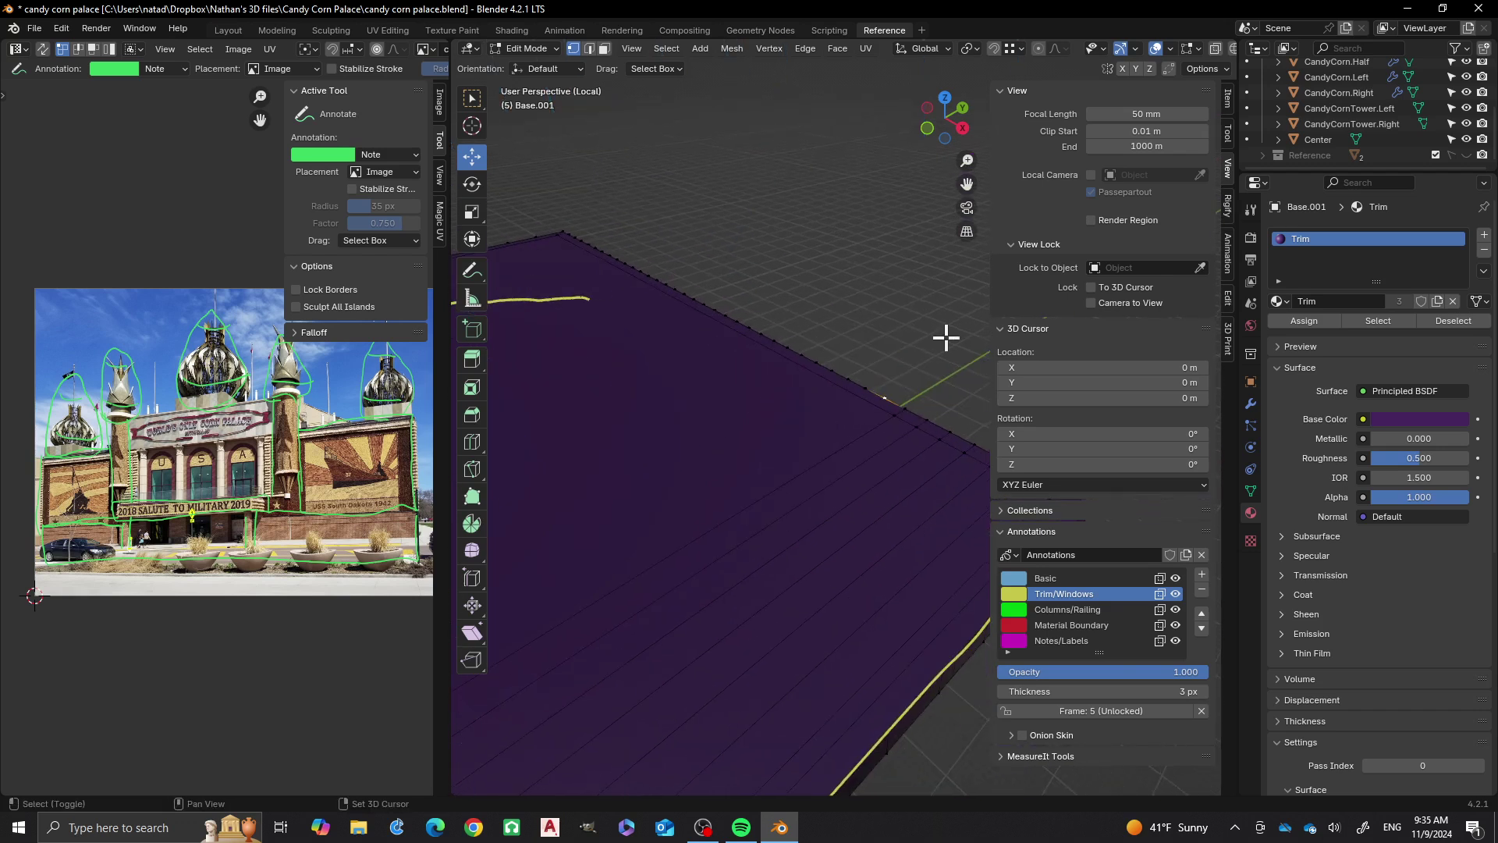
{"action": "key", "text": "j"}
{"action": "scroll", "coordinate": [883, 325], "scroll_direction": "down", "scroll_amount": 3}
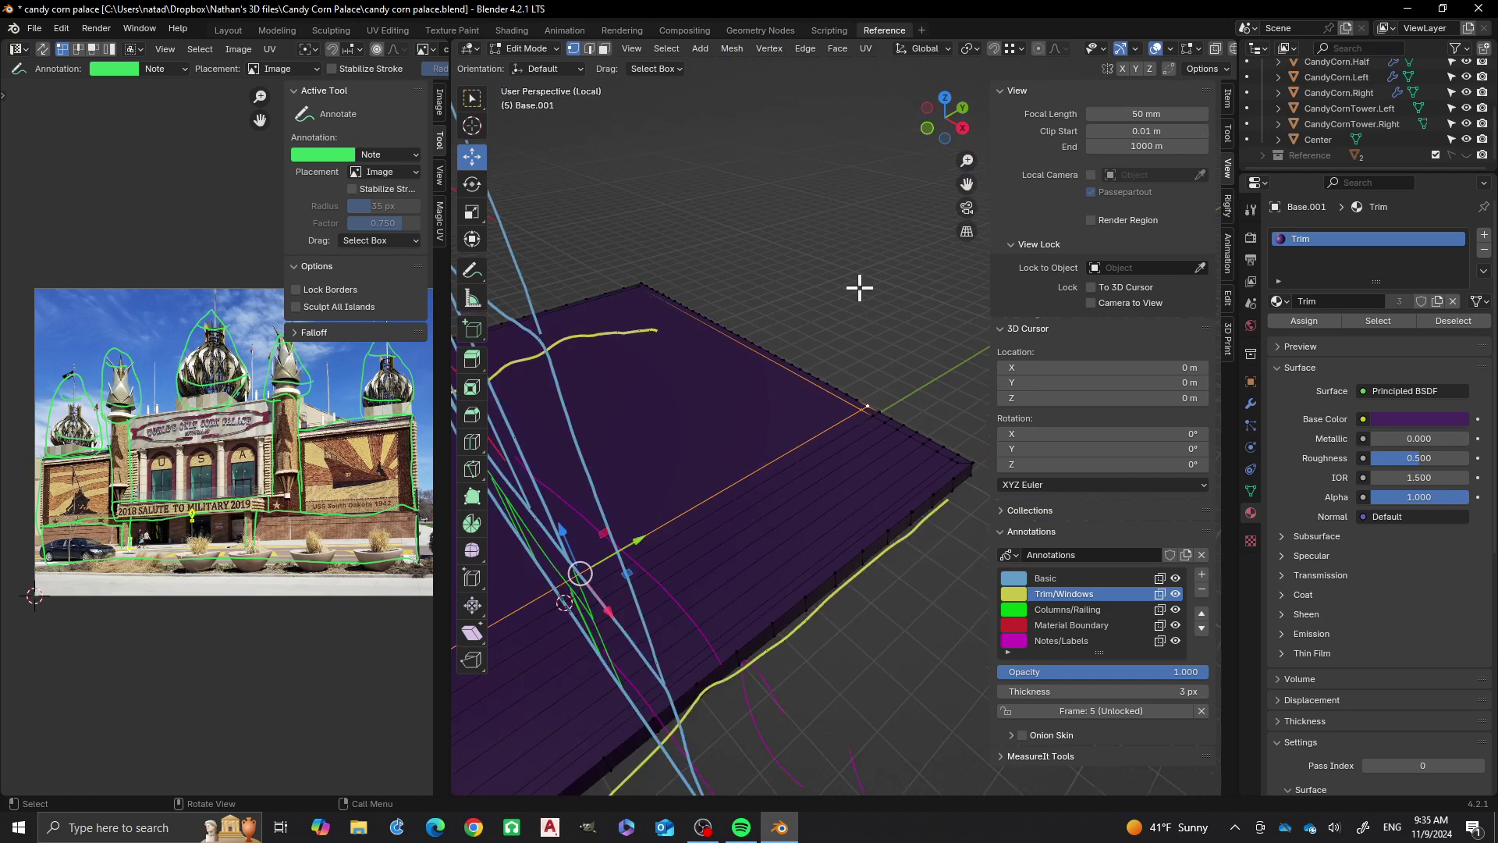
Connect matching top vertices on the two short sides of the slab's middle projection with an edge parallel to its rim
{"action": "middle_click_drag", "start_coordinate": [689, 403], "coordinate": [869, 292], "text": "shift"}
{"action": "middle_click_drag", "start_coordinate": [638, 431], "coordinate": [772, 380], "text": "shift"}
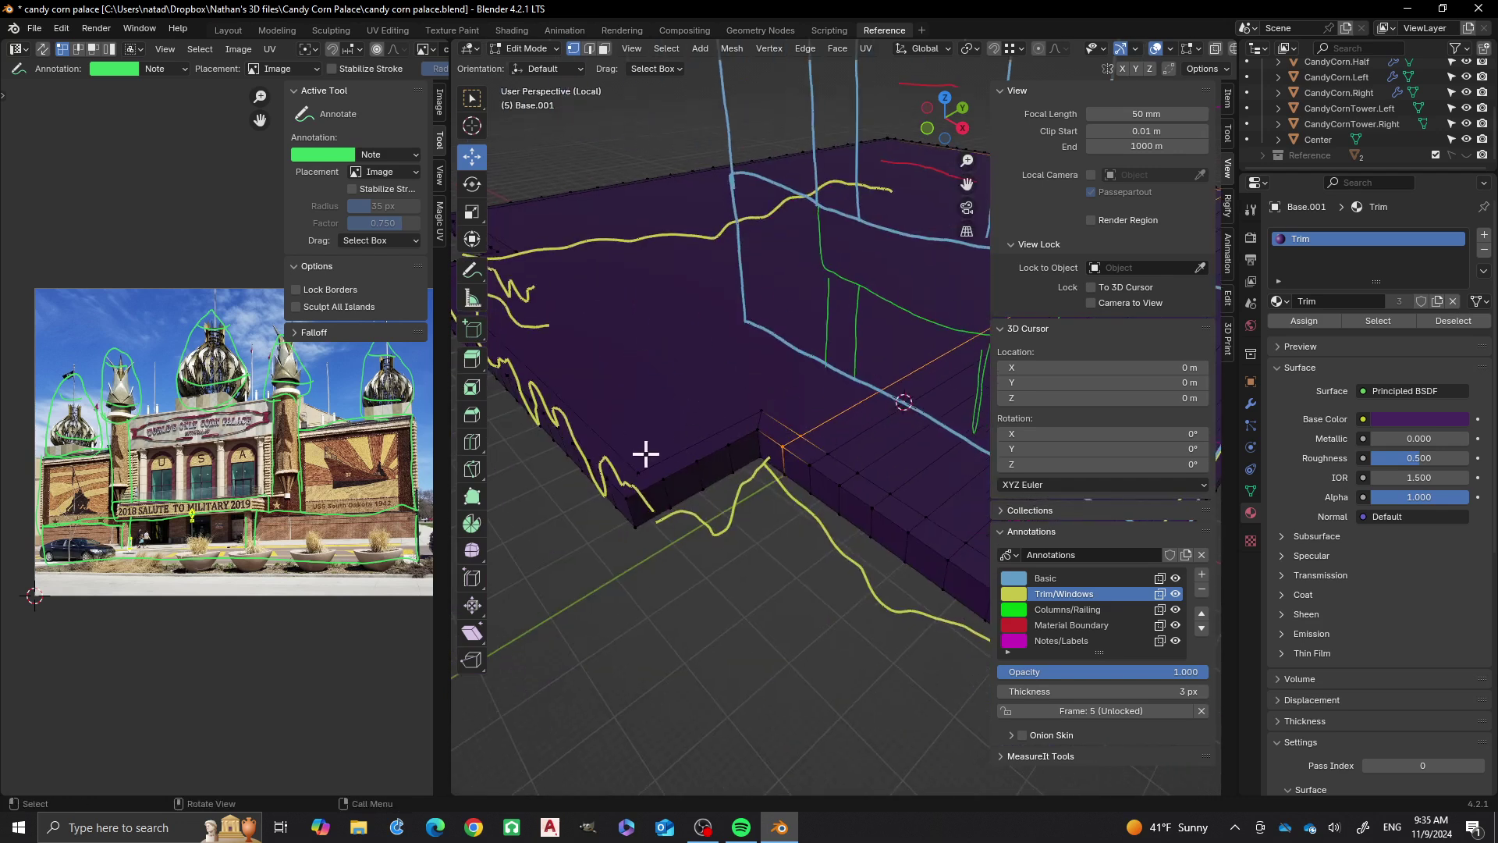
{"action": "middle_click_drag", "start_coordinate": [645, 453], "coordinate": [732, 424]}
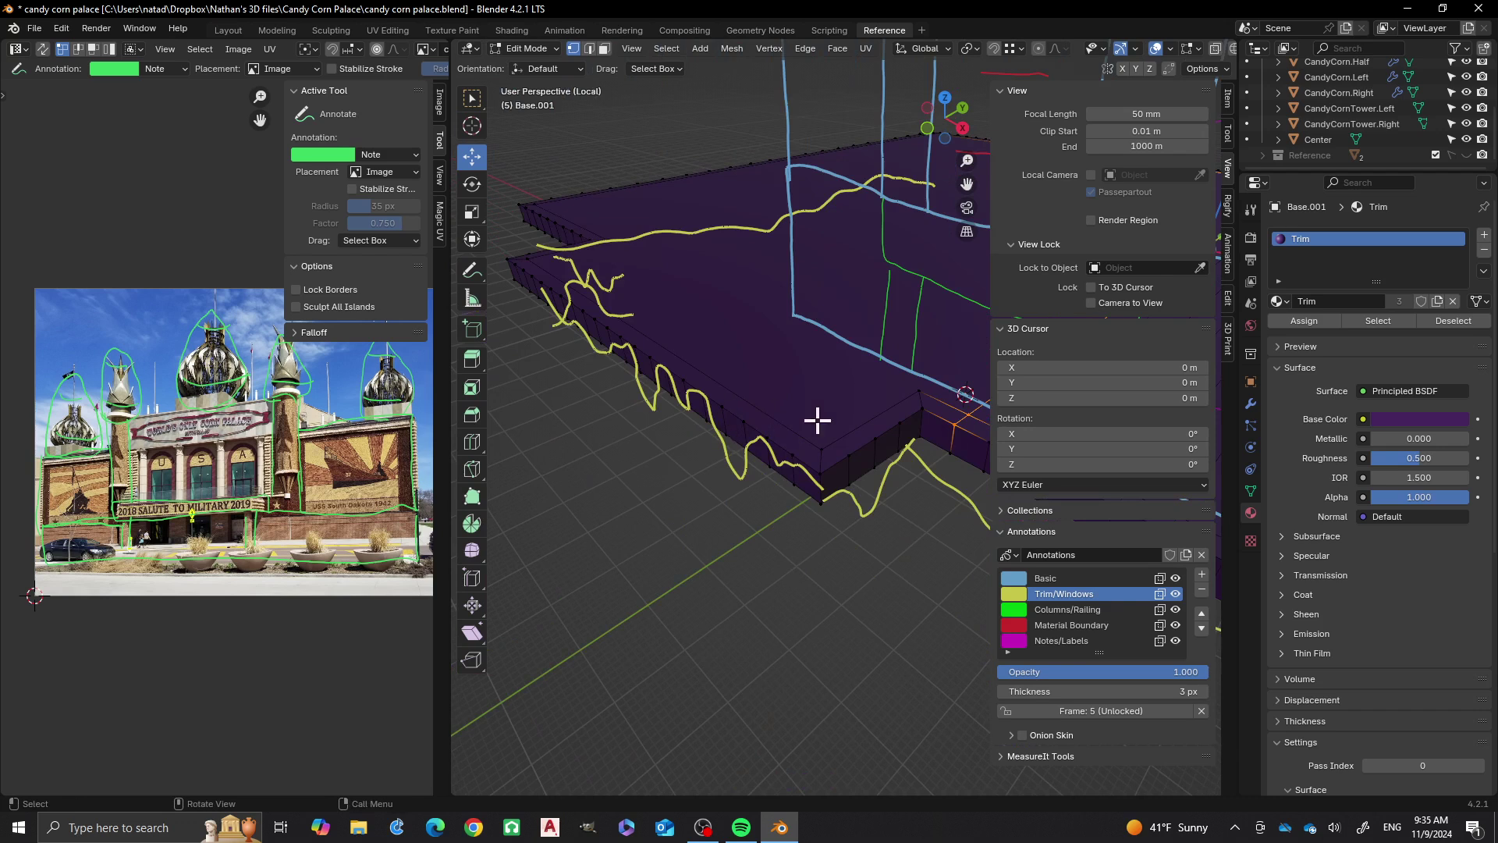
{"action": "scroll", "coordinate": [696, 356], "scroll_direction": "up", "scroll_amount": 5}
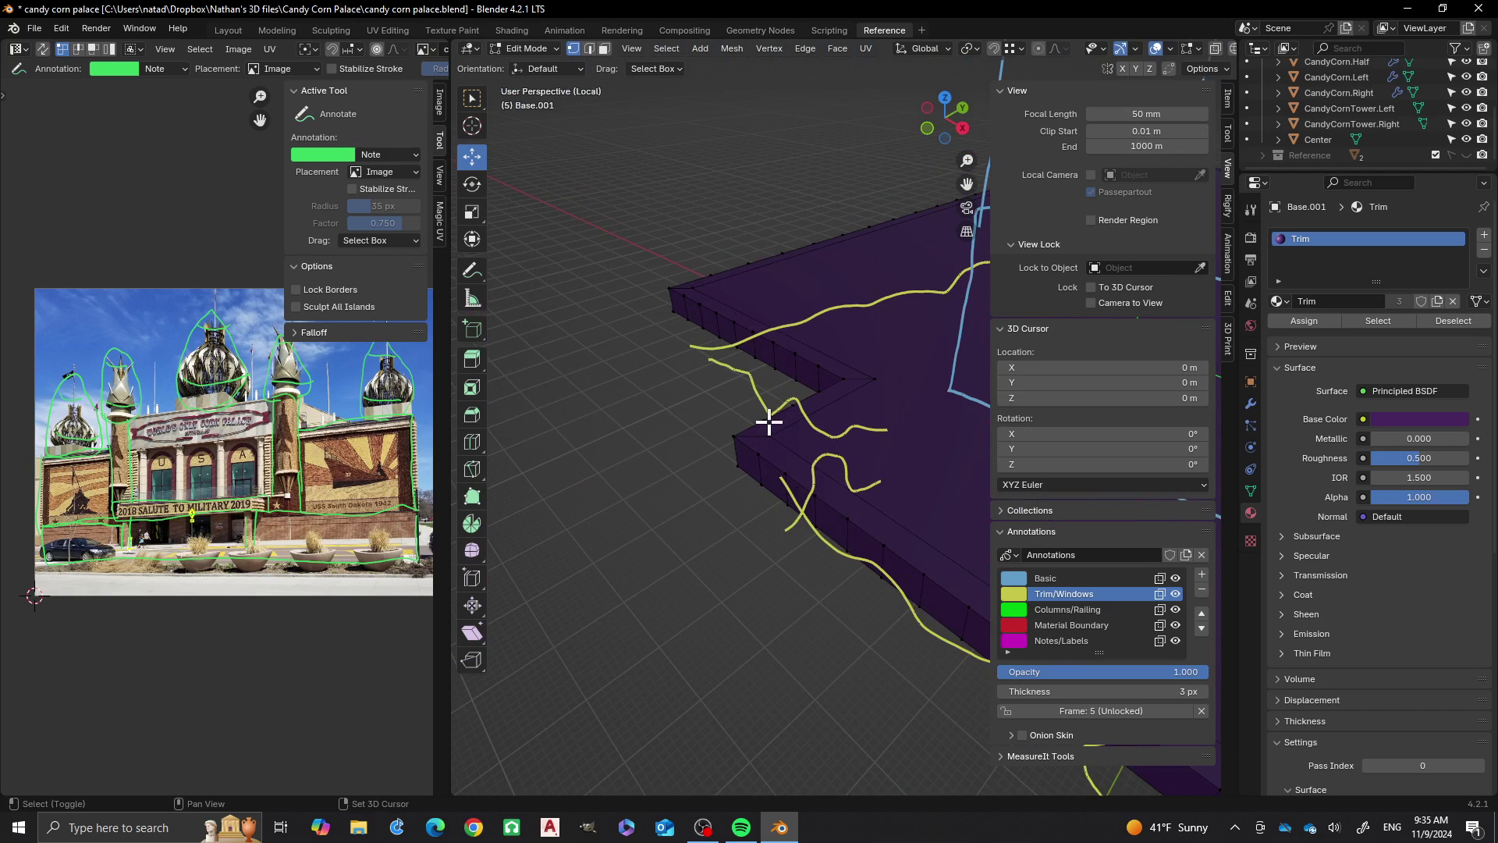
{"action": "key", "text": "ctrl+z"}
{"action": "scroll", "coordinate": [663, 346], "scroll_direction": "down", "scroll_amount": 3}
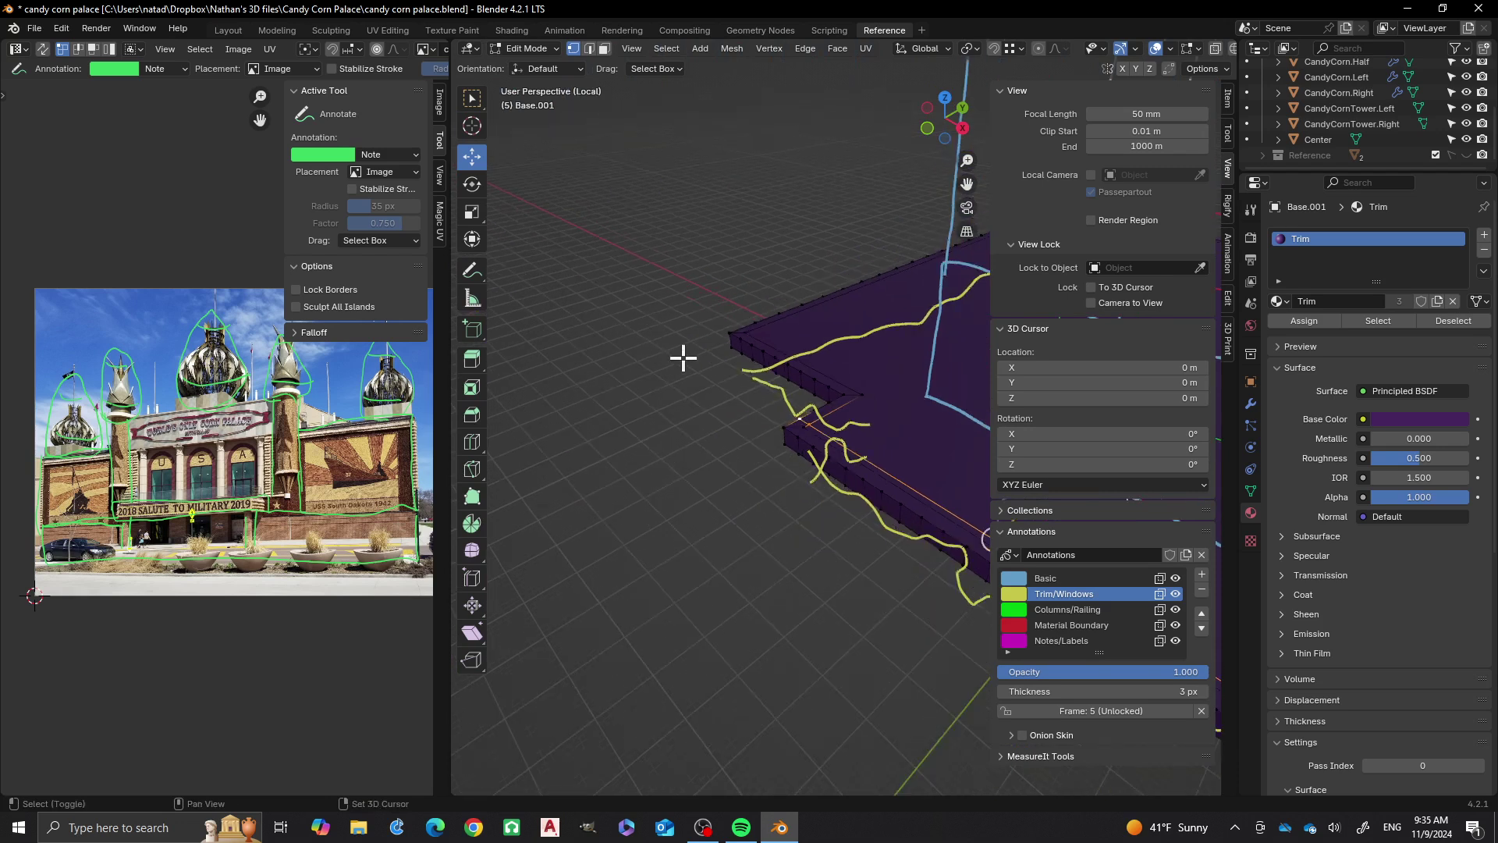
{"action": "middle_click_drag", "start_coordinate": [831, 421], "coordinate": [646, 422], "text": "shift"}
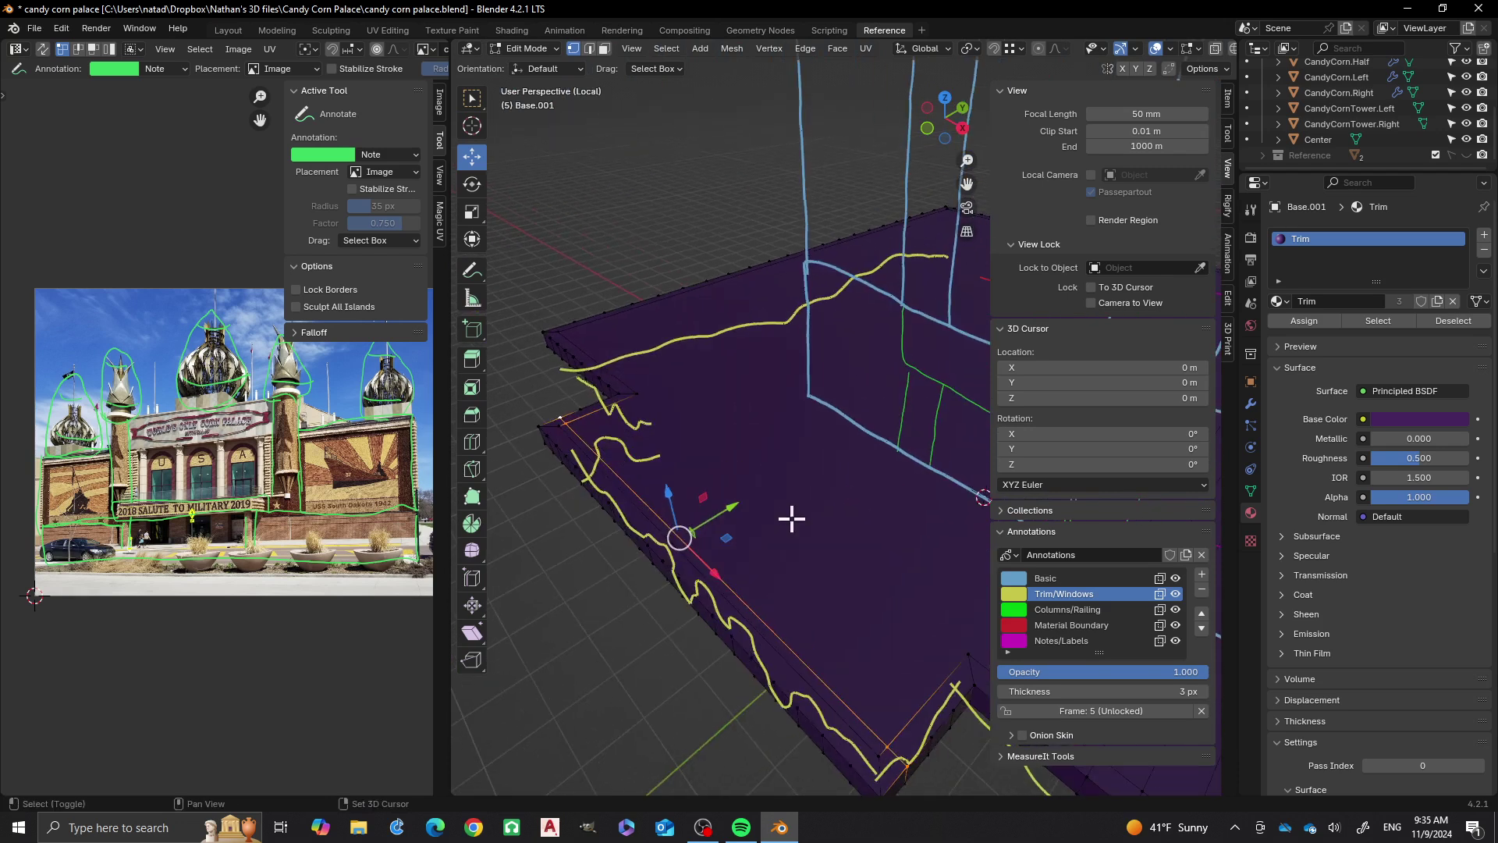
Join the next inward pair of top vertices on the middle projection's short sides with a parallel edge
{"action": "left_click", "coordinate": [918, 726]}
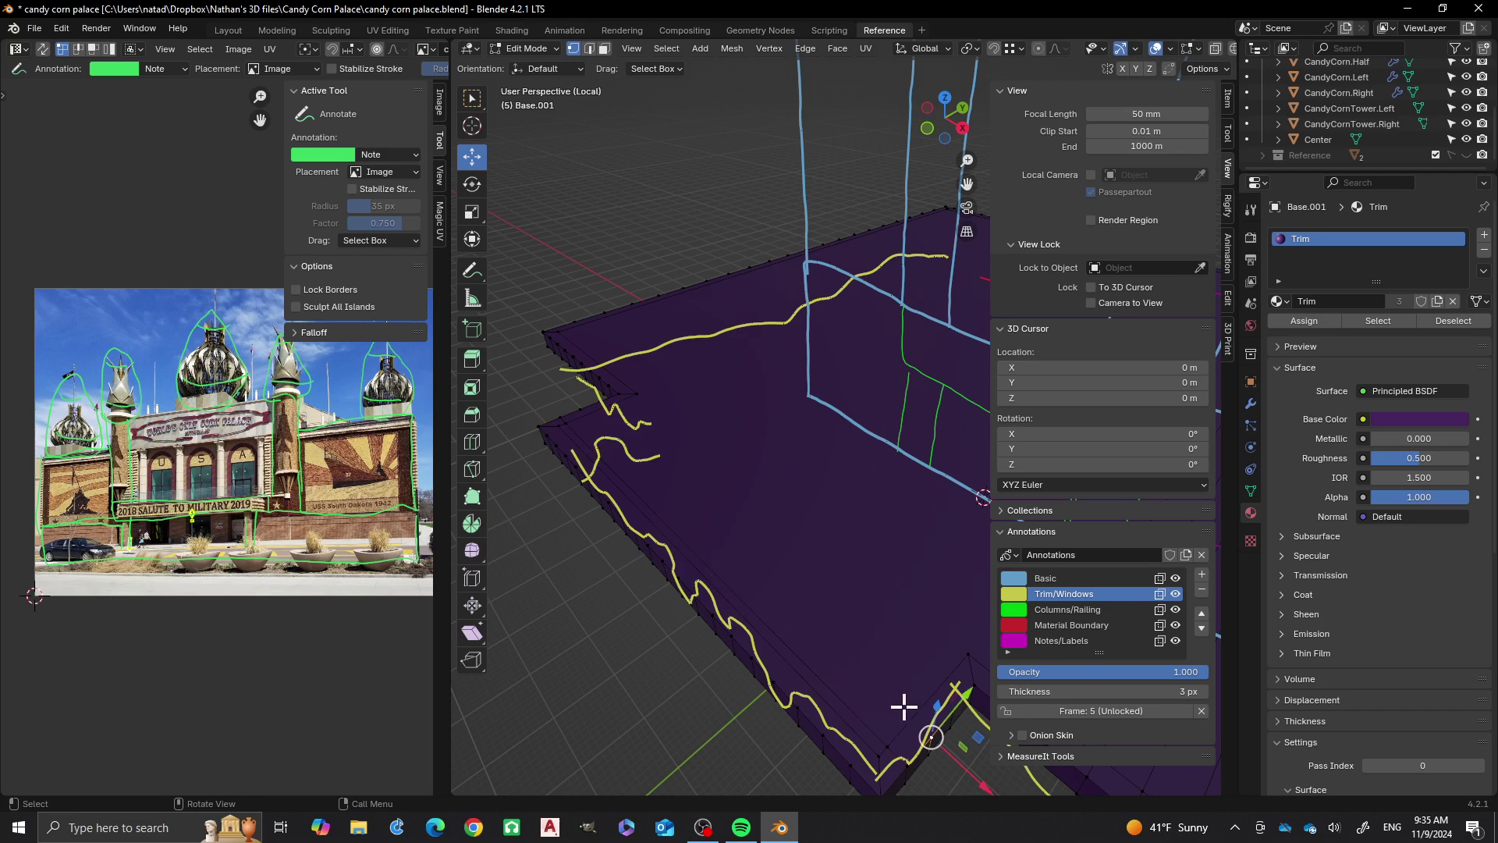
{"action": "left_click", "coordinate": [582, 408], "text": "shift"}
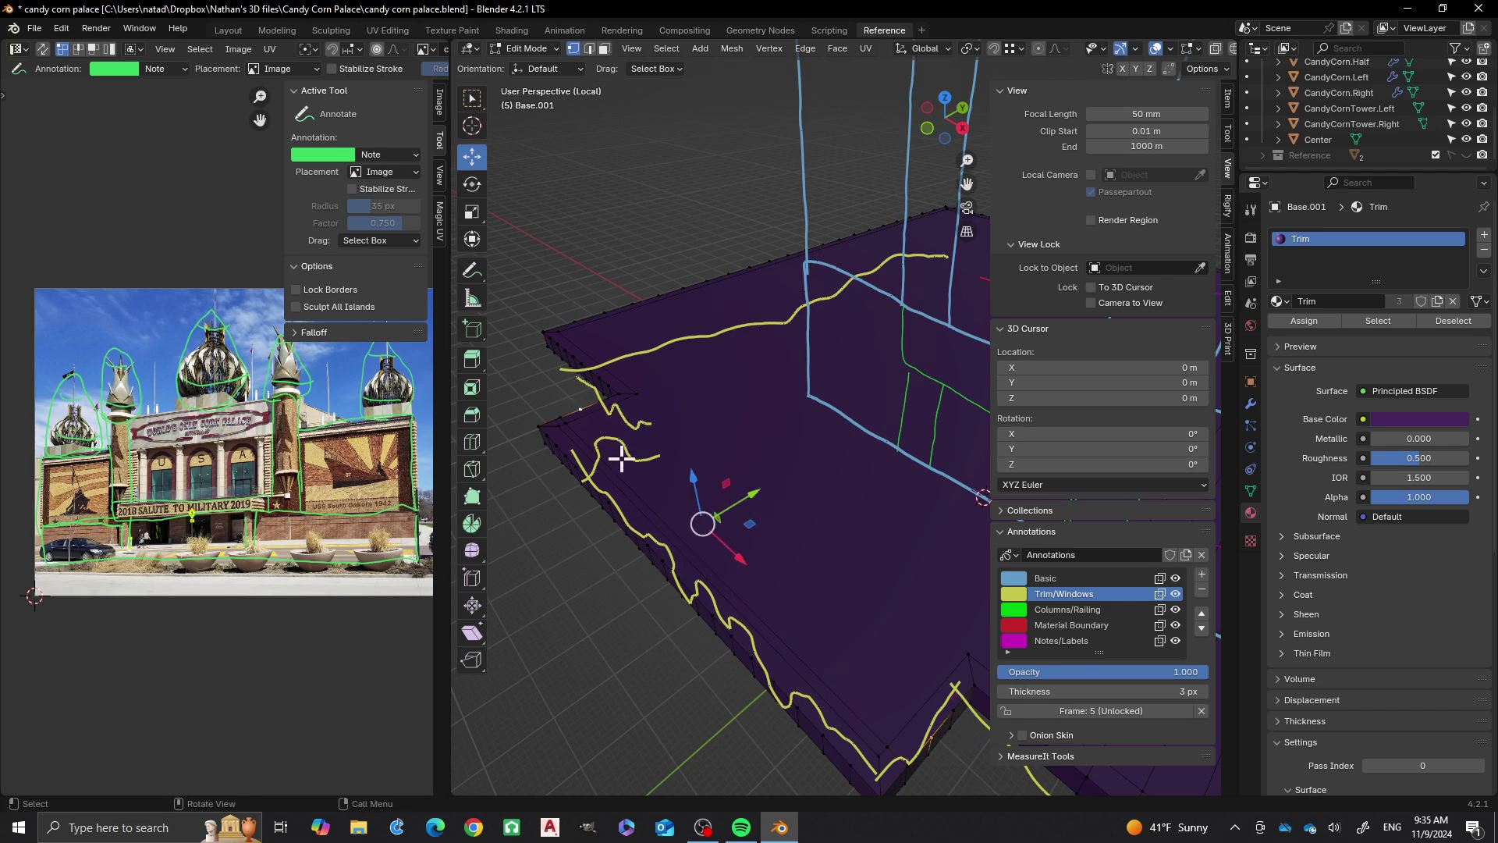
{"action": "key", "text": "f"}
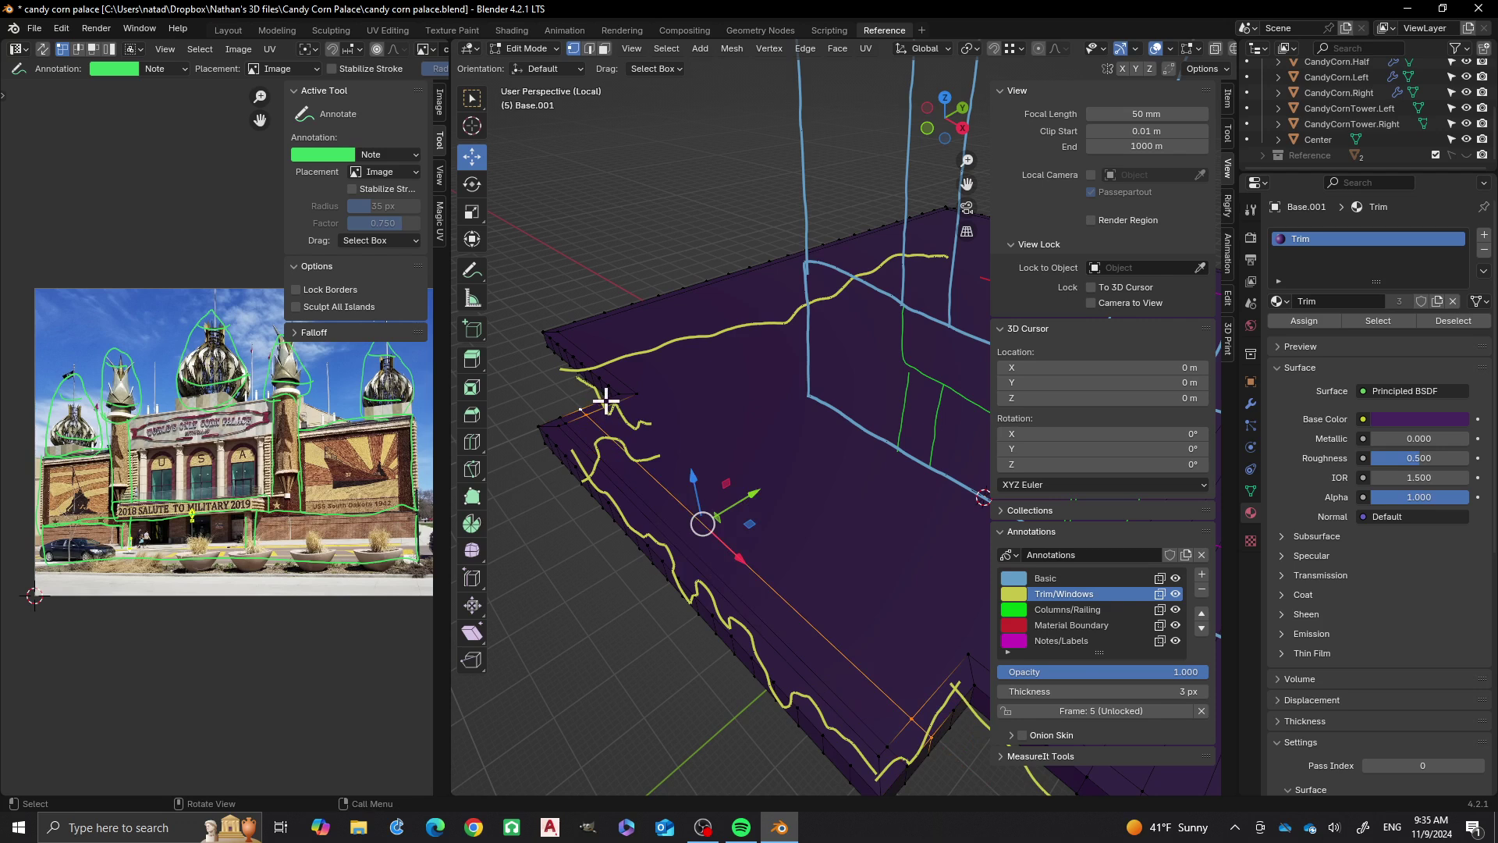
Connect the pair of top vertices closest to the inner notch corners with an edge across the middle projection
{"action": "middle_click_drag", "start_coordinate": [729, 525], "coordinate": [769, 554]}
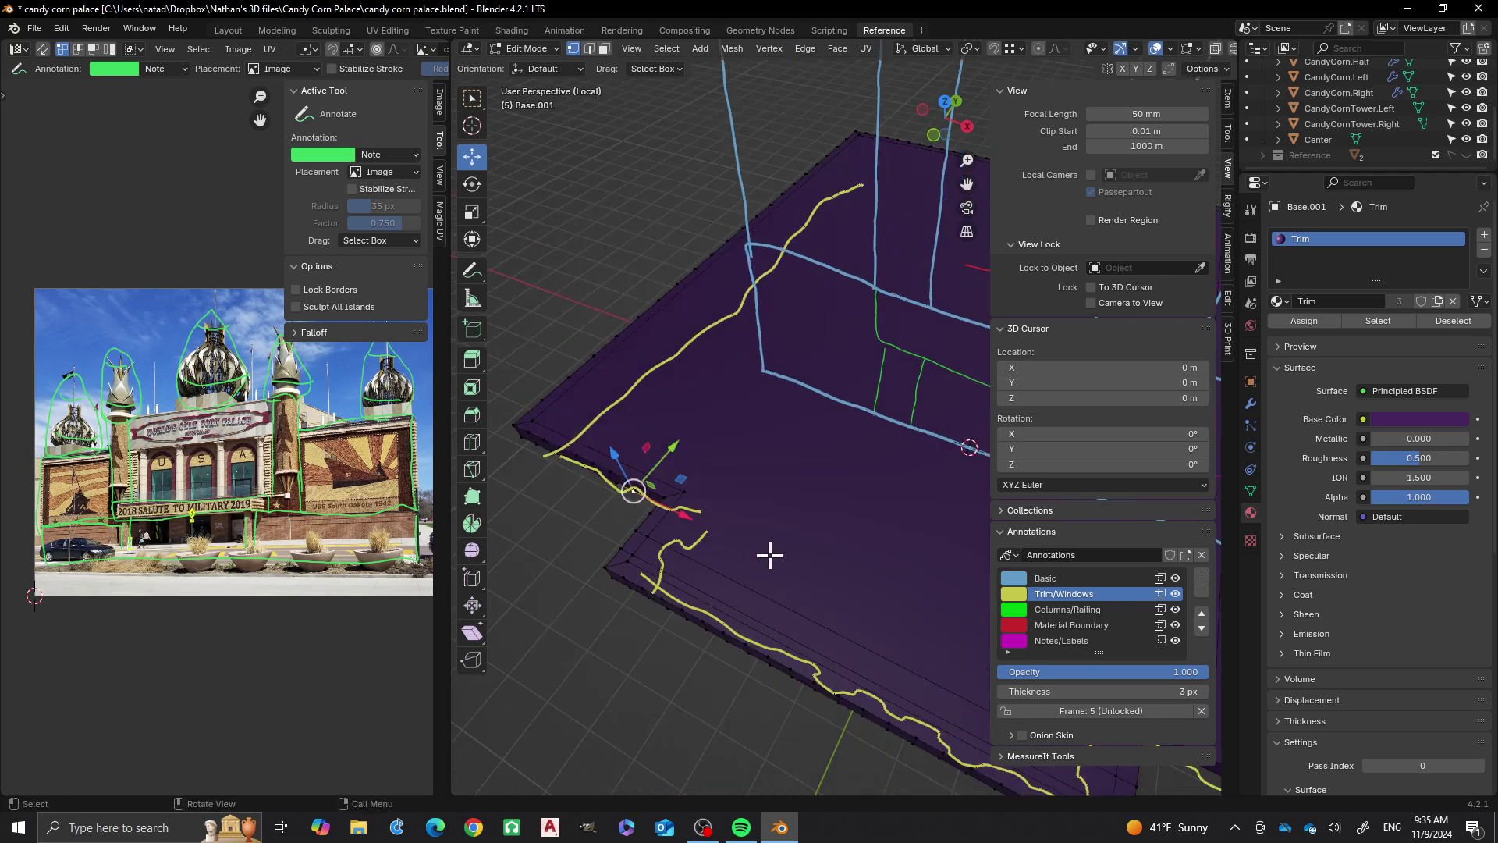
{"action": "scroll", "coordinate": [618, 542], "scroll_direction": "up", "scroll_amount": 2}
{"action": "scroll", "coordinate": [597, 558], "scroll_direction": "up", "scroll_amount": 2}
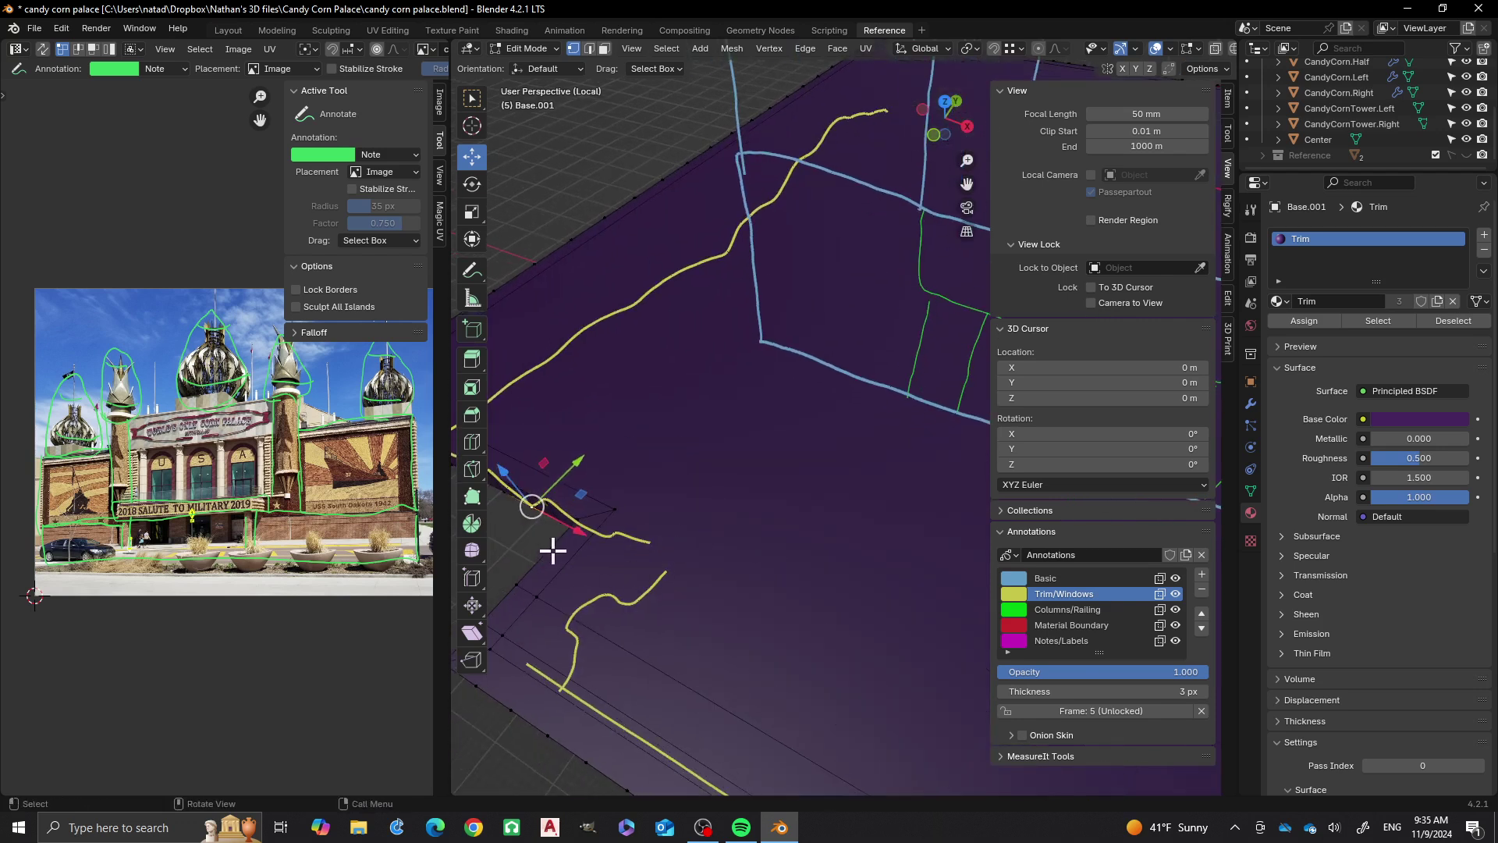
{"action": "middle_click_drag", "start_coordinate": [612, 472], "coordinate": [726, 404], "text": "shift"}
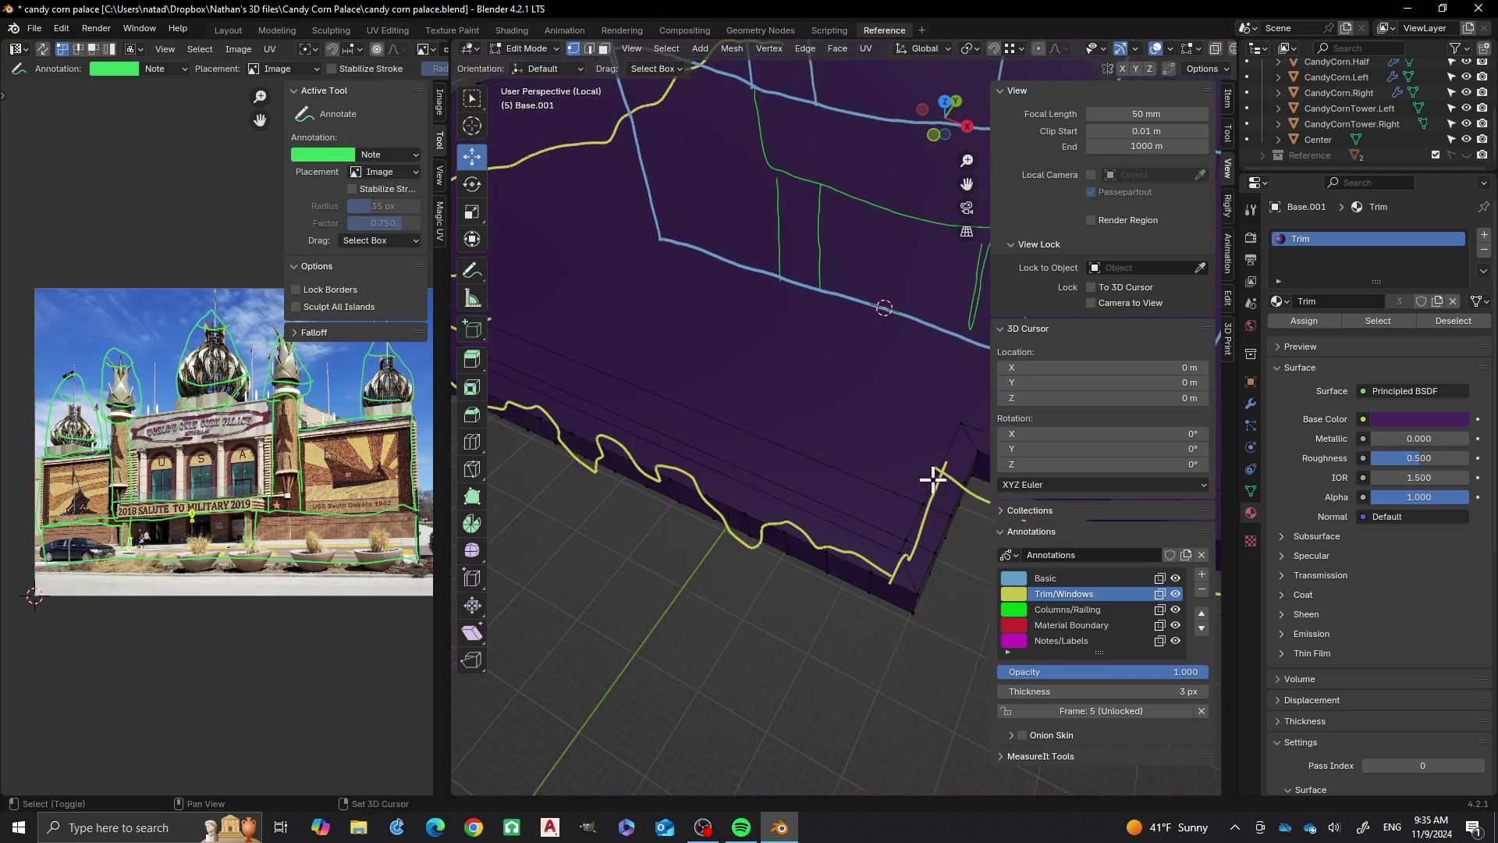
{"action": "middle_click_drag", "start_coordinate": [933, 478], "coordinate": [845, 479], "text": "shift"}
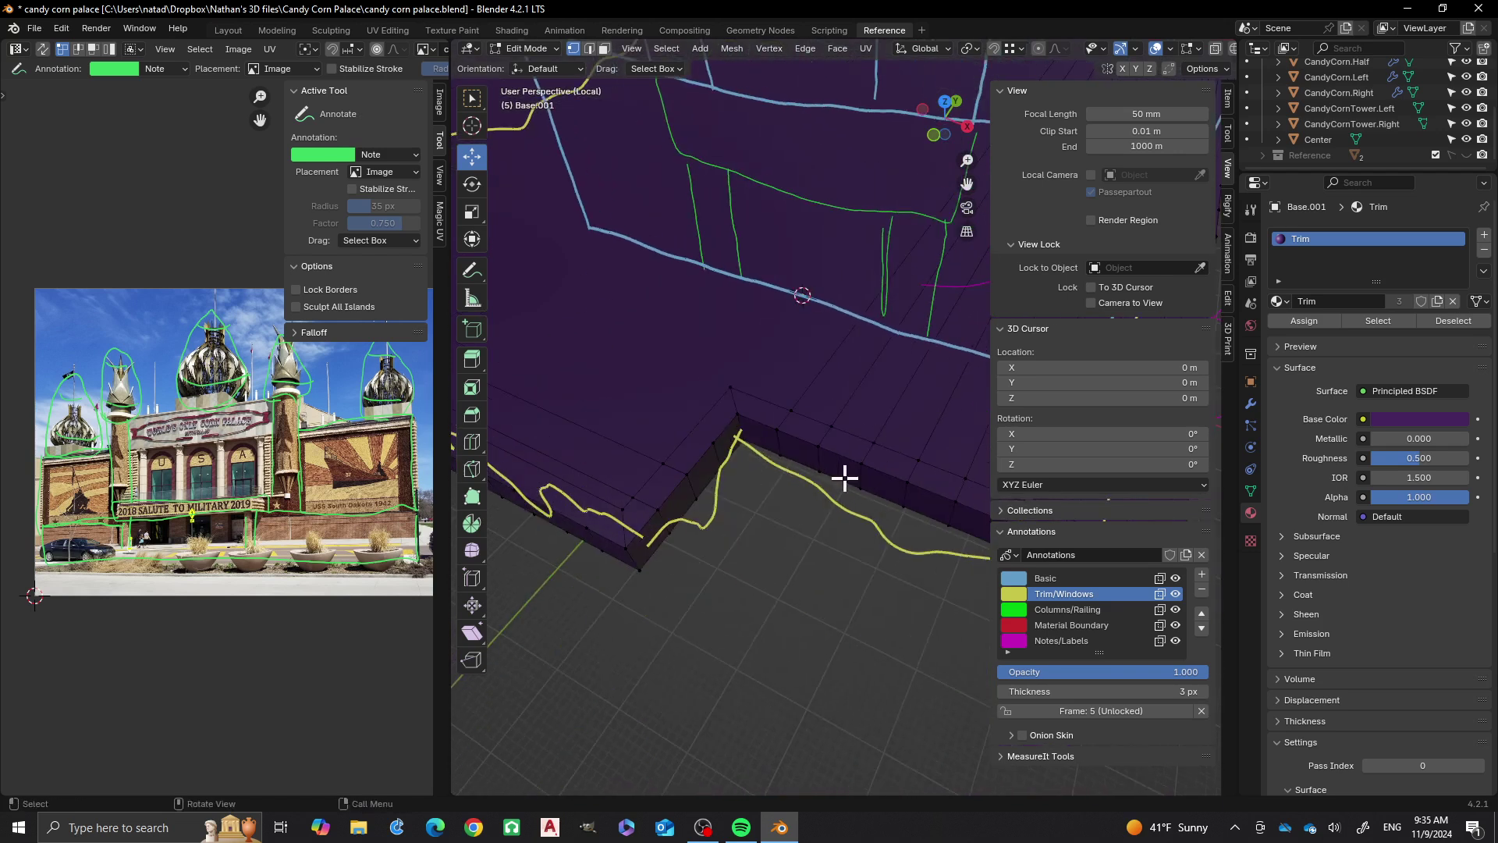
{"action": "left_click", "coordinate": [716, 435]}
{"action": "mouse_move", "coordinate": [695, 394]}
{"action": "middle_mouse_down"}
{"action": "mouse_move", "coordinate": [742, 312]}
{"action": "mouse_move", "coordinate": [715, 408]}
{"action": "middle_mouse_up"}
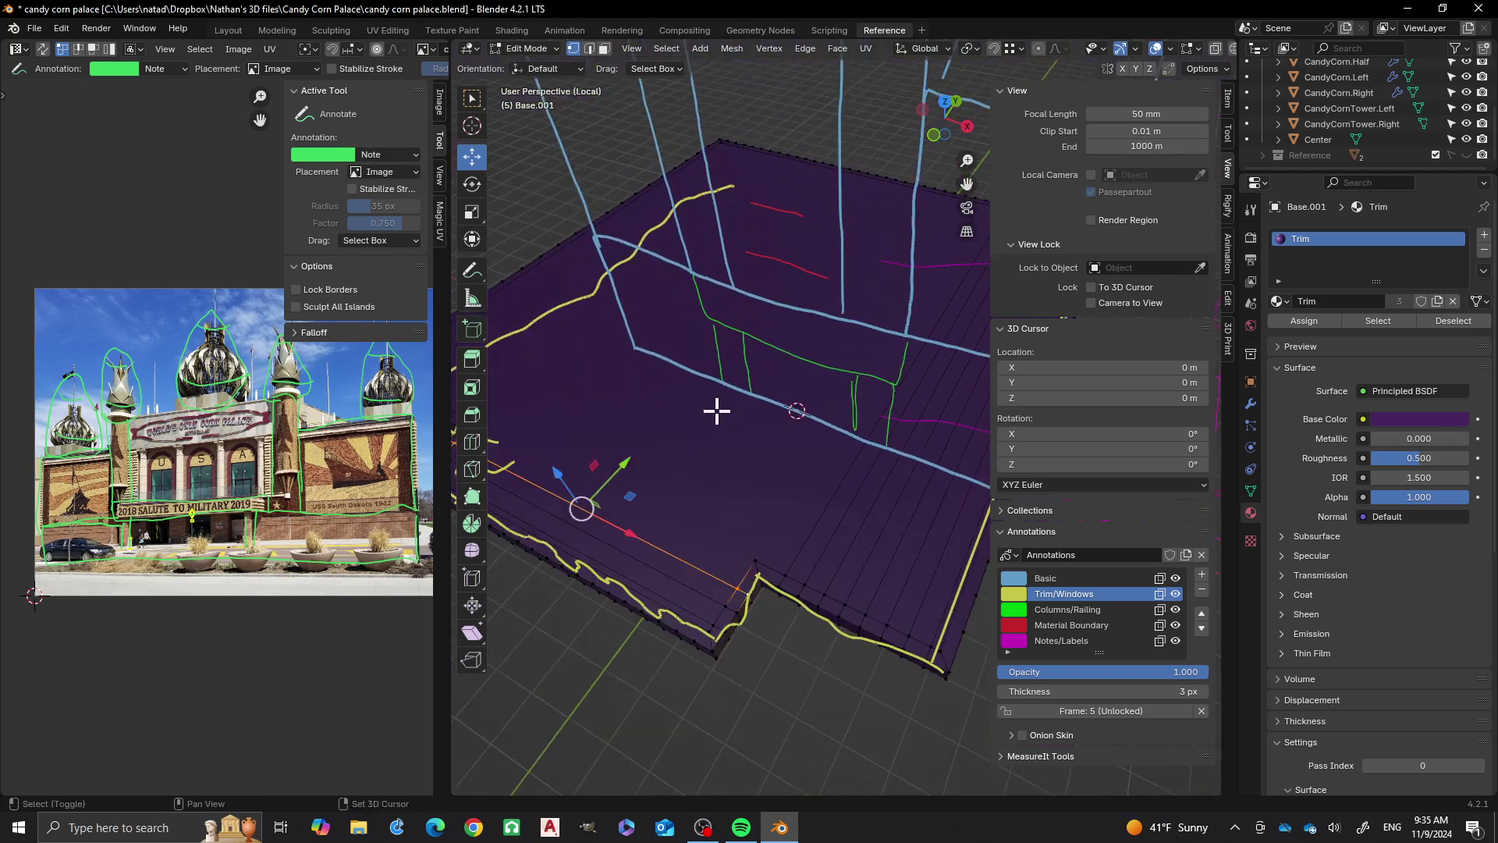
On the slab's opposite end, connect the first pair of matching top vertices beside the outer corners with a lengthwise edge
{"action": "middle_click_drag", "start_coordinate": [698, 462], "coordinate": [766, 496]}
{"action": "middle_click_drag", "start_coordinate": [902, 445], "coordinate": [759, 471]}
{"action": "scroll", "coordinate": [763, 350], "scroll_direction": "up", "scroll_amount": 1}
{"action": "scroll", "coordinate": [832, 314], "scroll_direction": "up", "scroll_amount": 1}
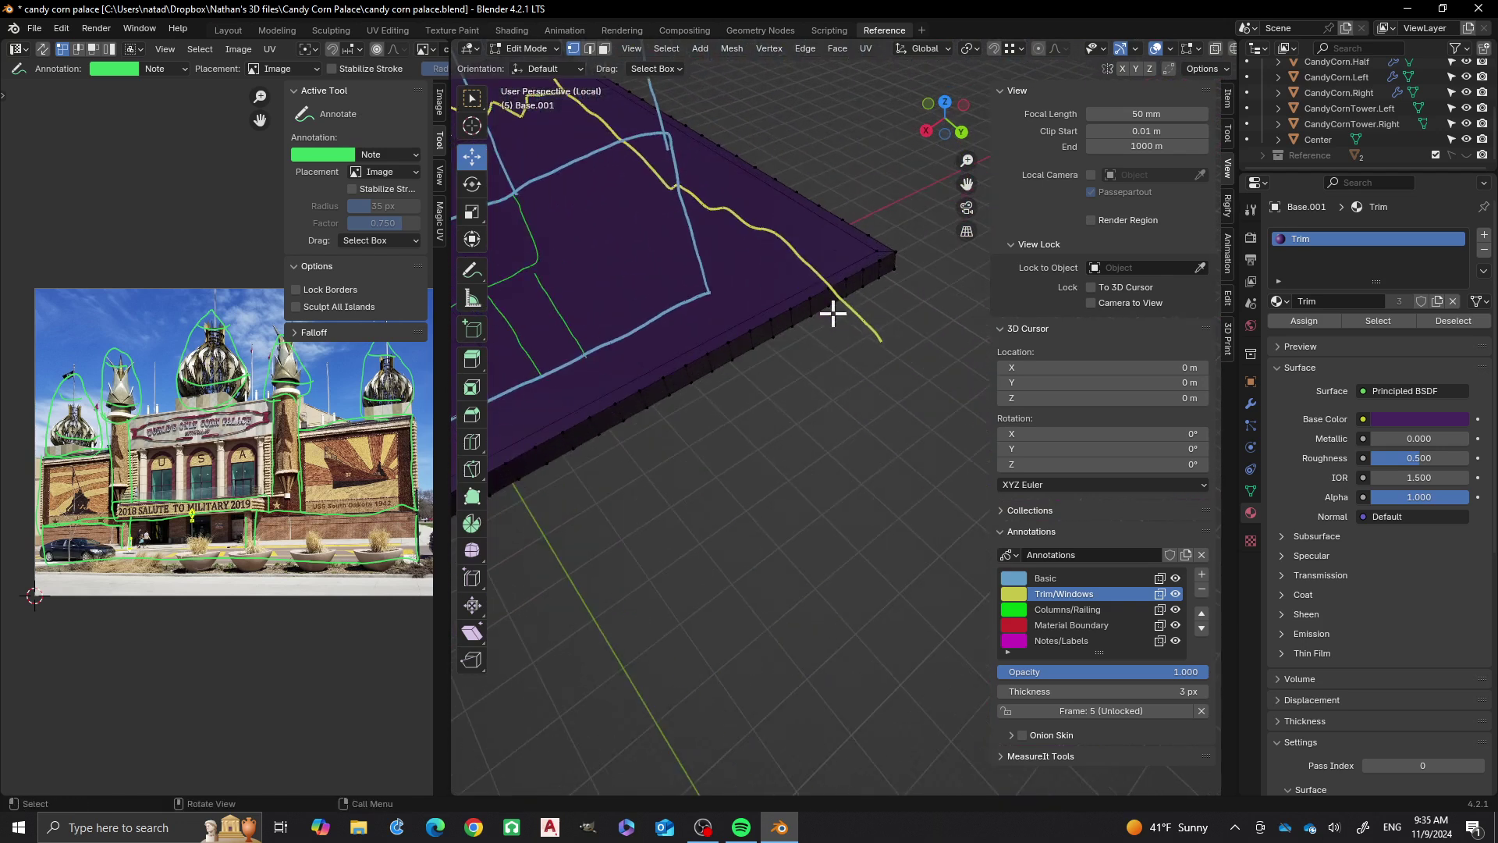
{"action": "left_click", "coordinate": [877, 259]}
{"action": "middle_click_drag", "start_coordinate": [692, 278], "coordinate": [920, 554], "text": "shift"}
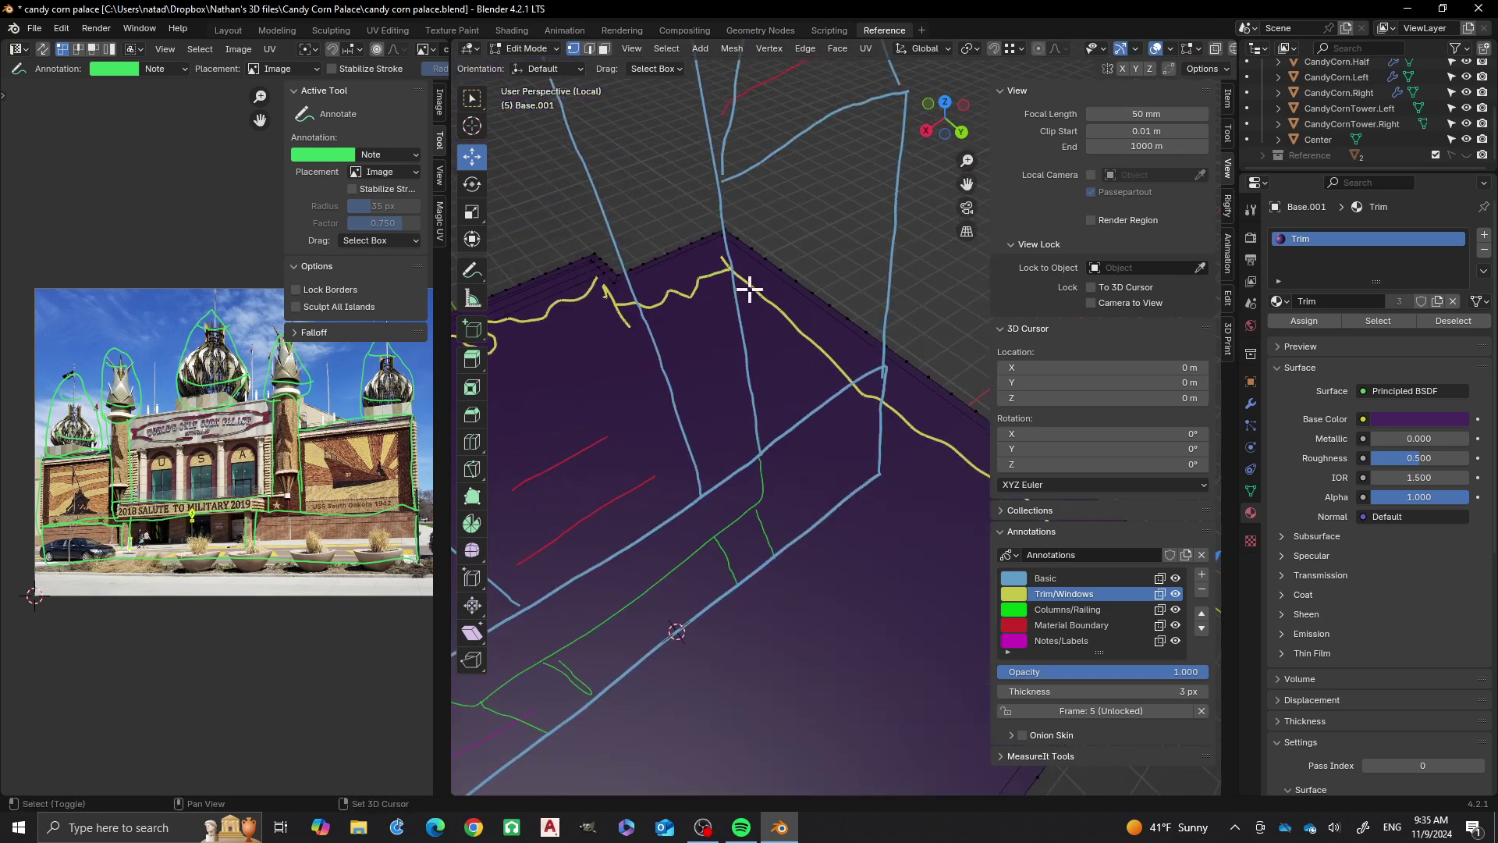
{"action": "left_click", "coordinate": [711, 233], "text": "shift"}
{"action": "key", "text": "f"}
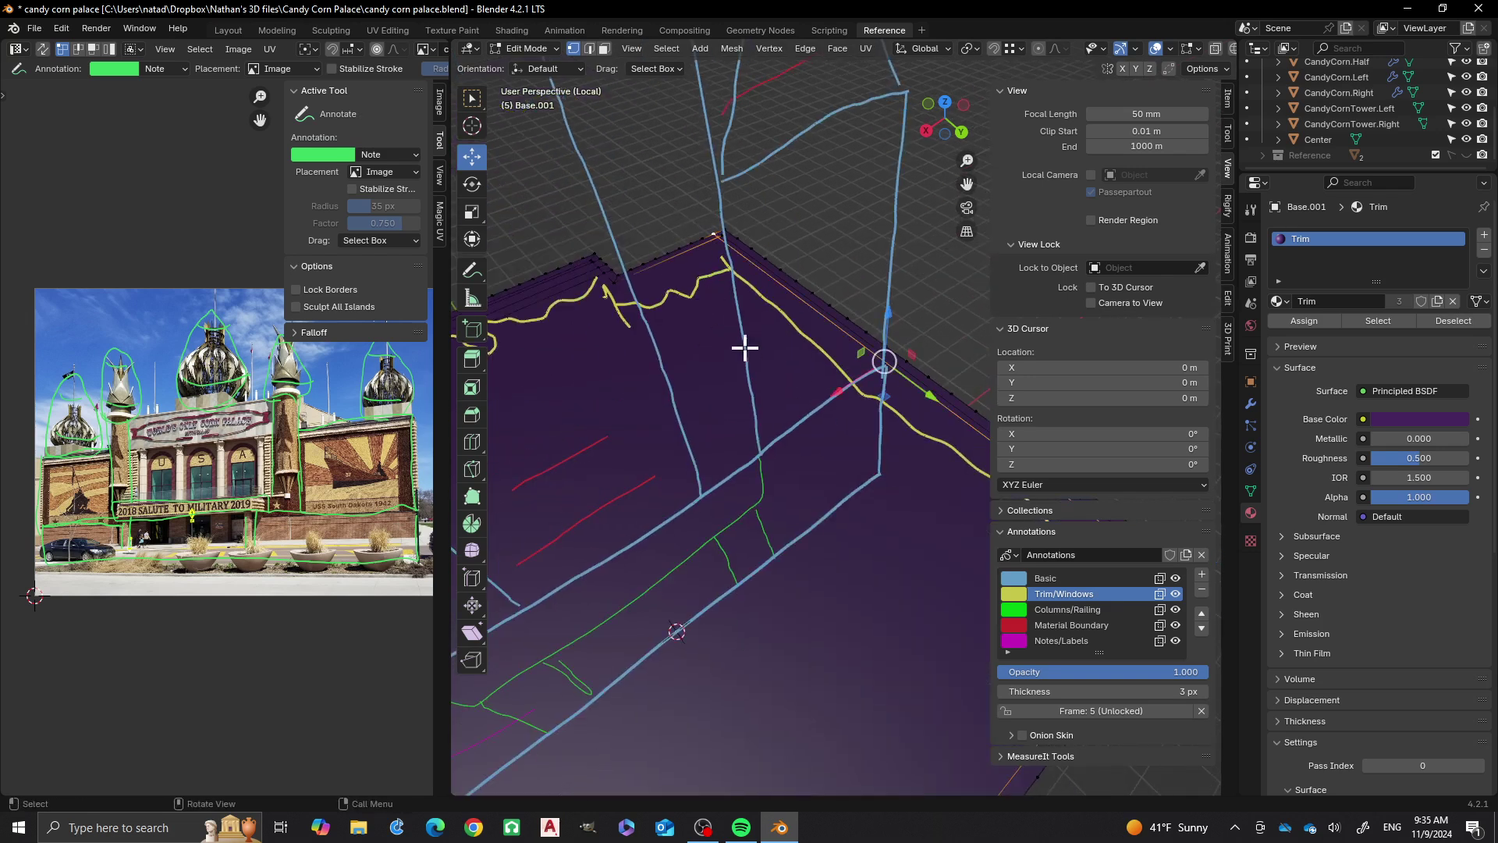
Join the second pair of top vertices at the opposite end with an edge parallel to the outer rim
{"action": "left_click", "coordinate": [700, 234]}
{"action": "middle_click_drag", "start_coordinate": [811, 401], "coordinate": [623, 288], "text": "shift"}
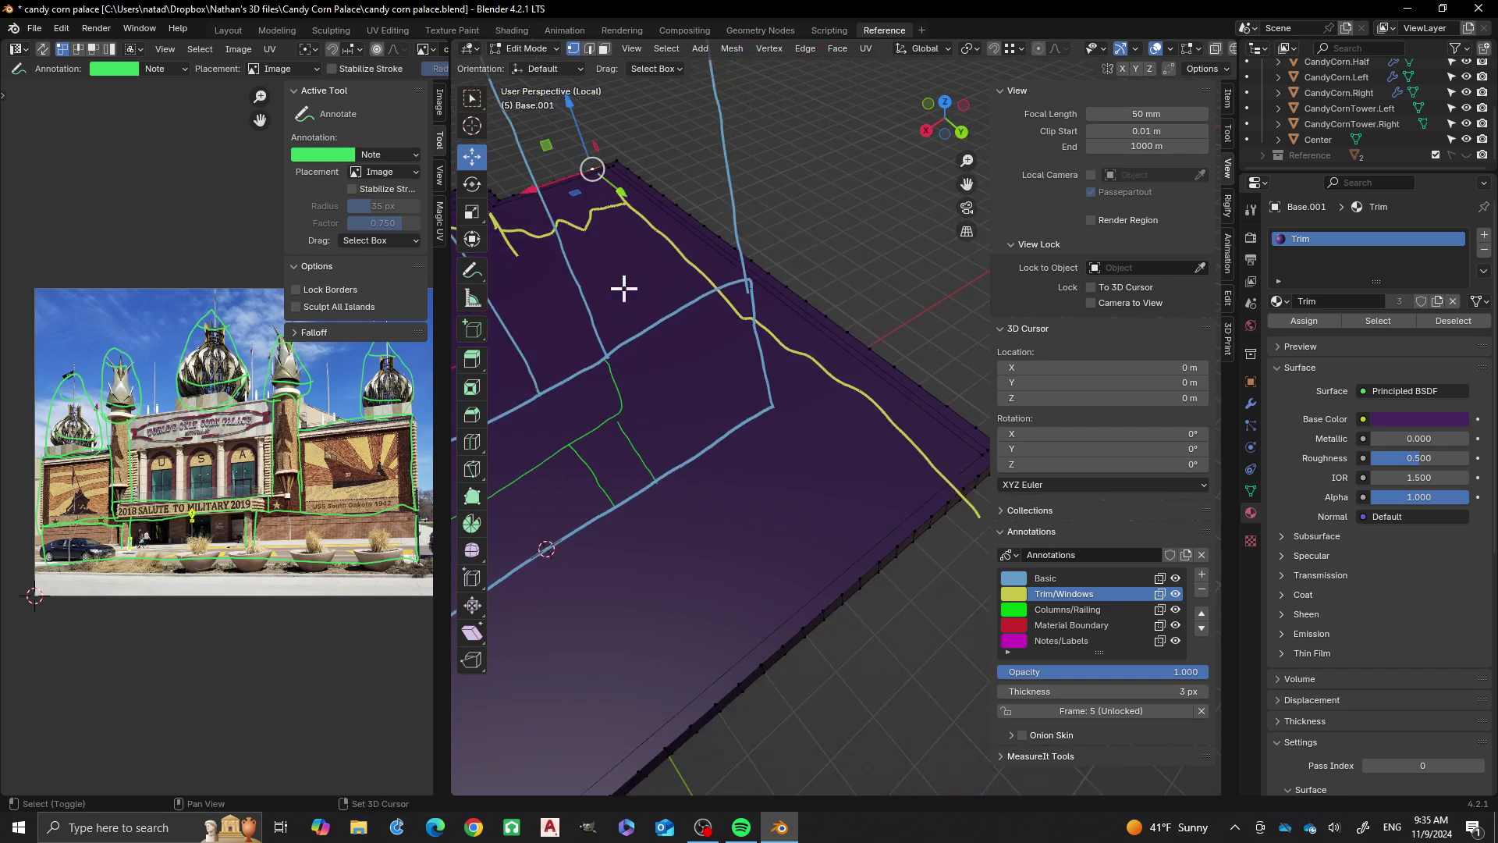
{"action": "middle_click_drag", "start_coordinate": [829, 442], "coordinate": [768, 398], "text": "shift"}
{"action": "left_click", "coordinate": [908, 418], "text": "shift"}
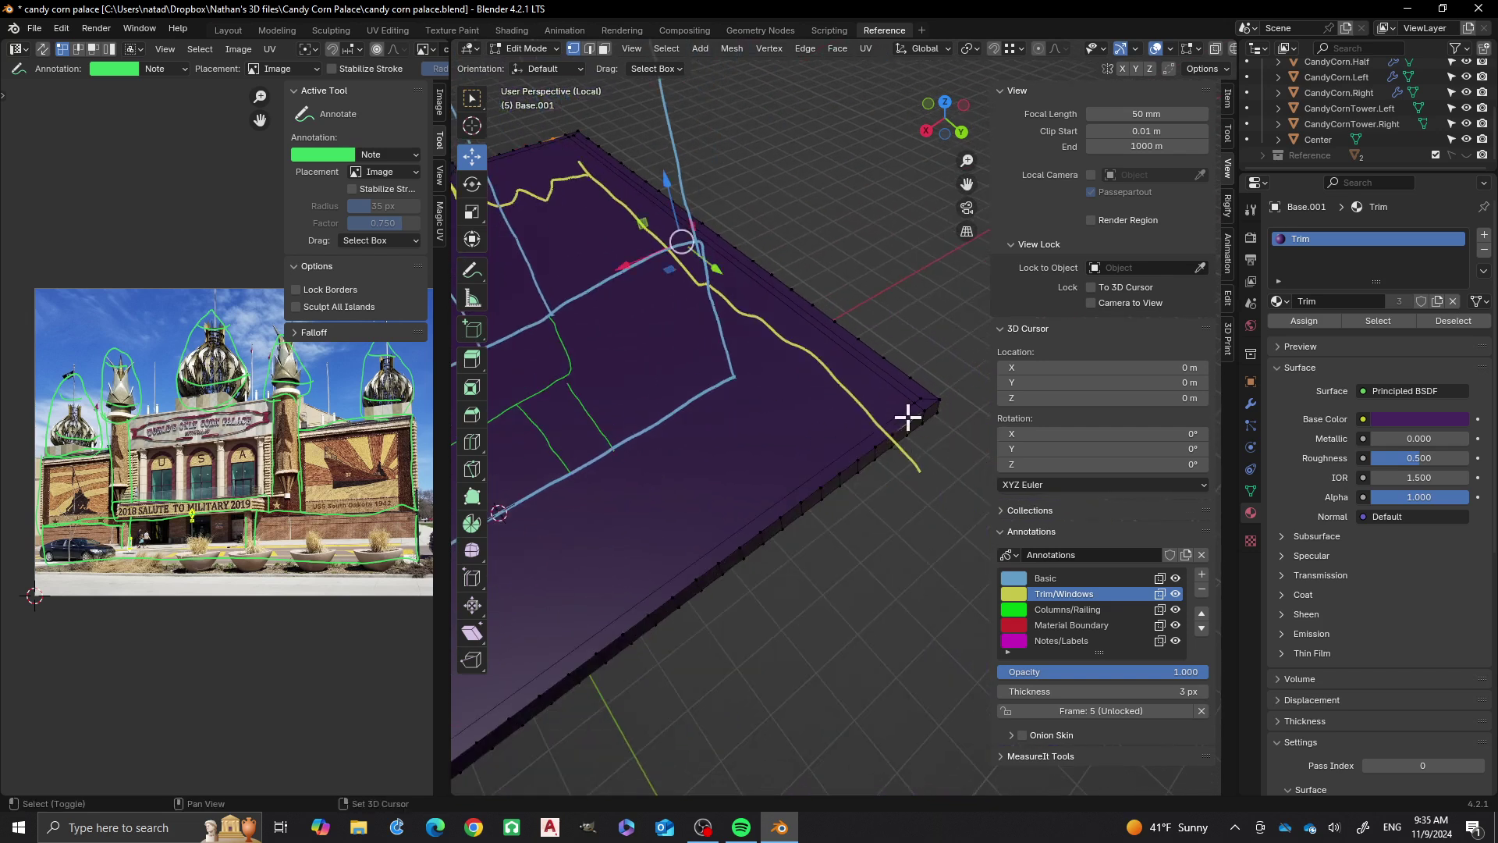
{"action": "key", "text": "j"}
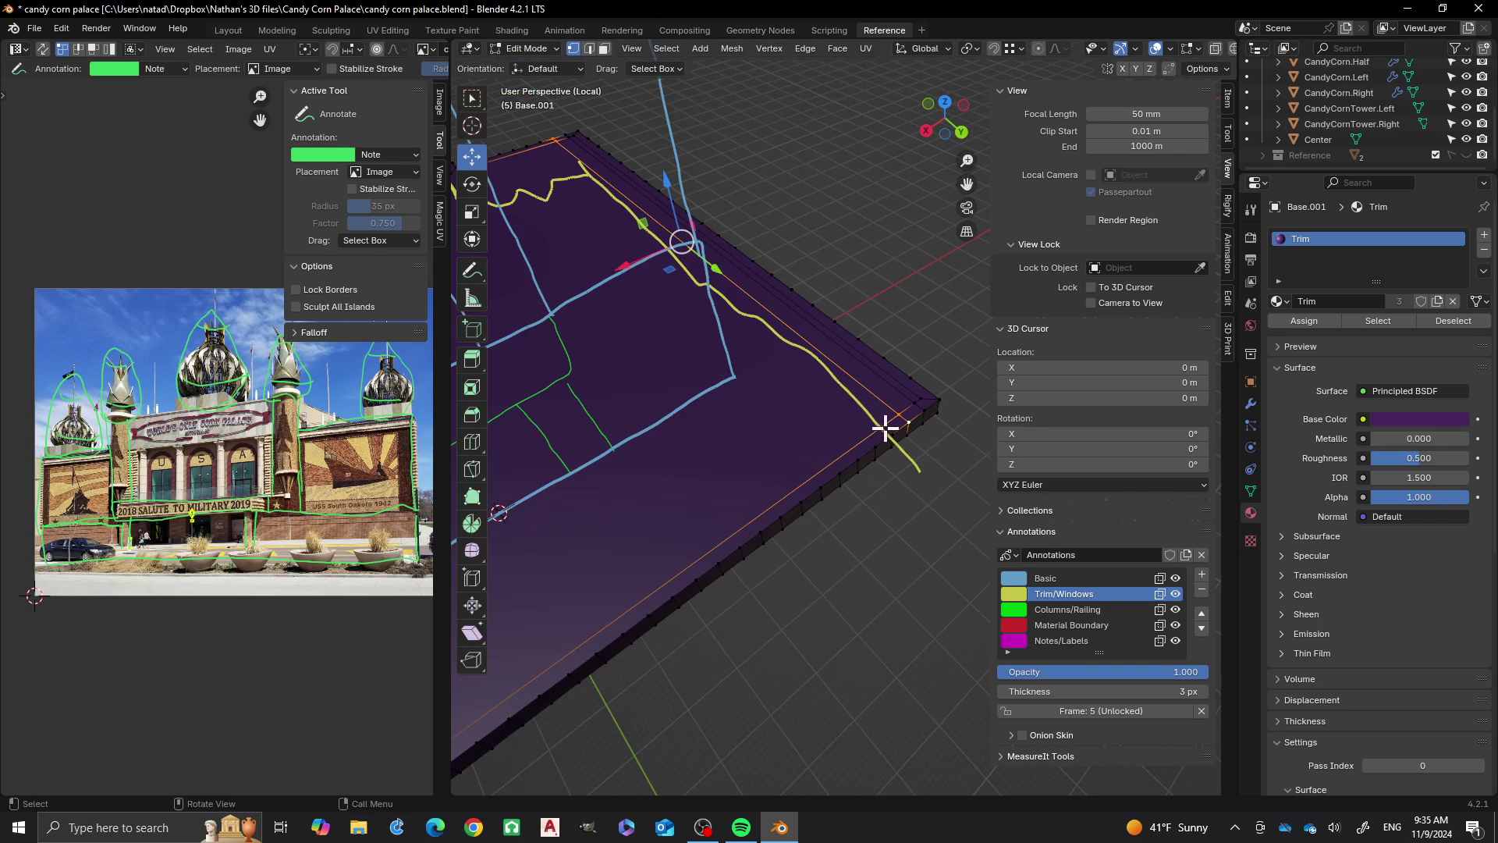
Join the third and fourth pairs of matching top vertices on this end section with lengthwise edges parallel to the outer rim
{"action": "left_click", "coordinate": [883, 432]}
{"action": "middle_click_drag", "start_coordinate": [648, 311], "coordinate": [823, 437], "text": "shift"}
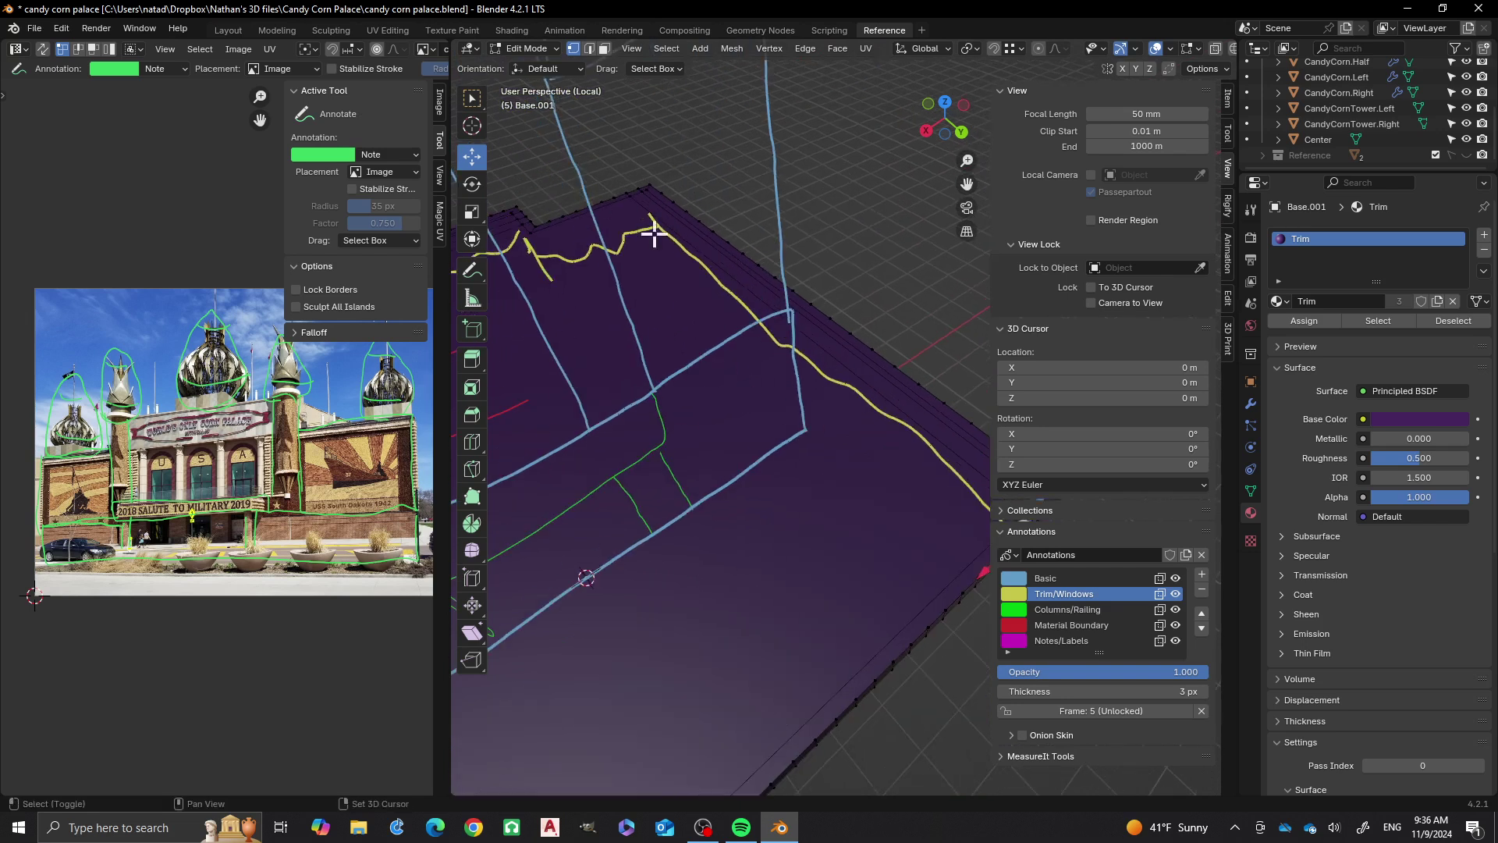
{"action": "left_click", "coordinate": [614, 193], "text": "shift"}
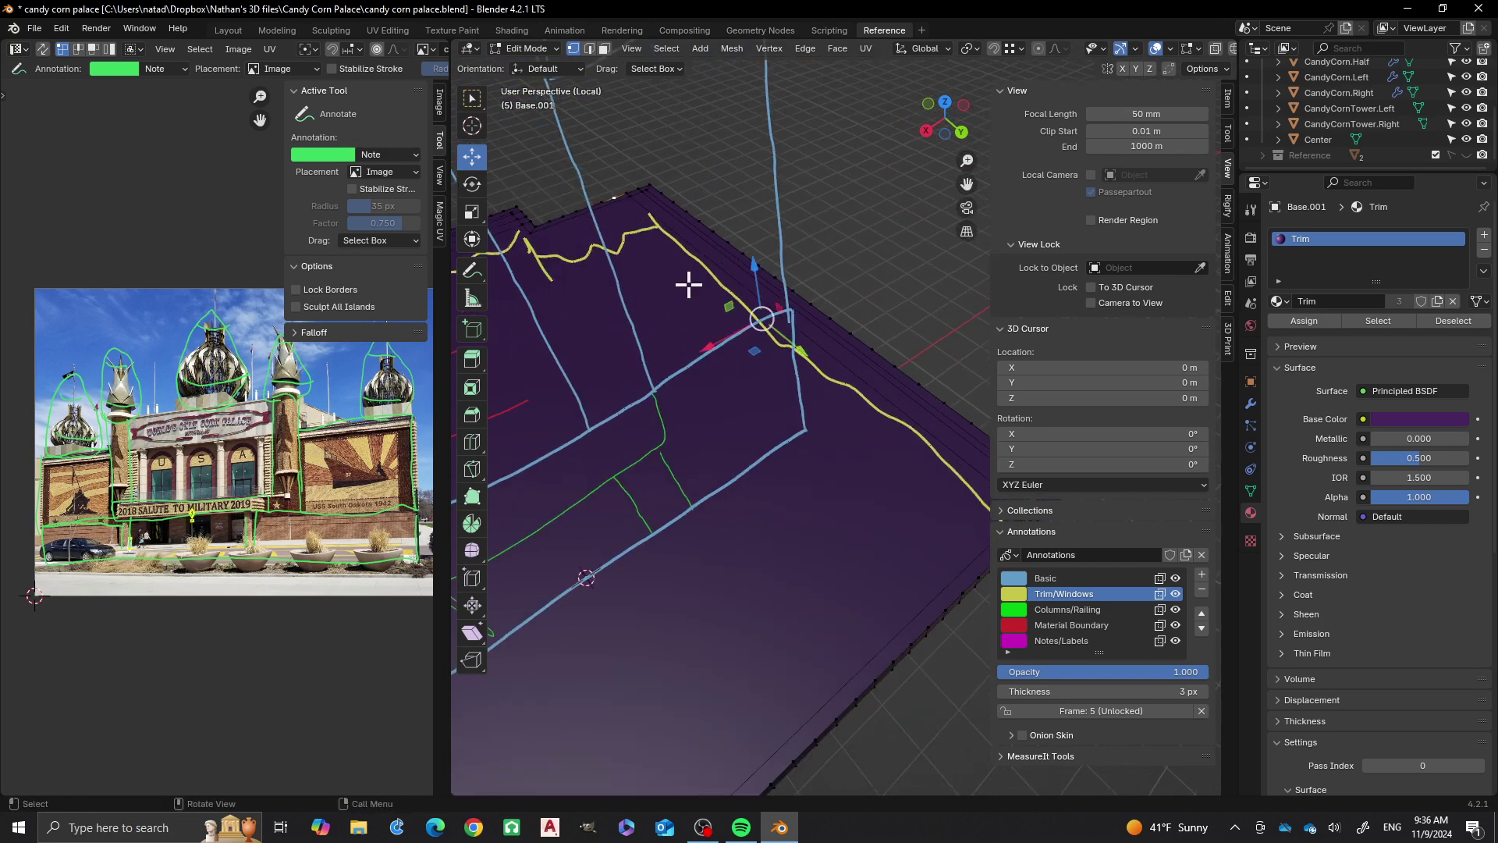
{"action": "left_click", "coordinate": [602, 201]}
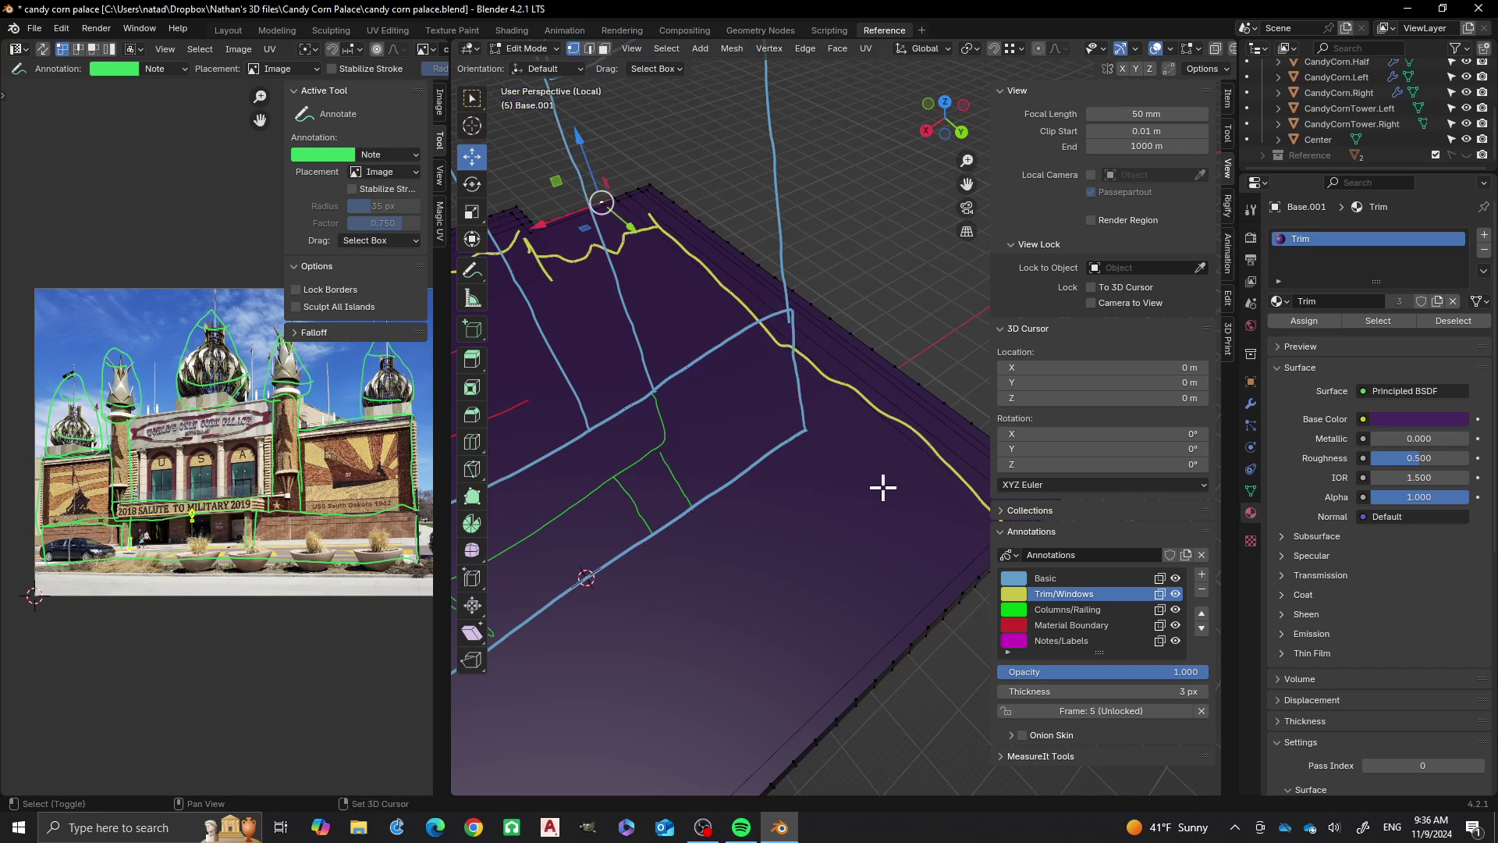
{"action": "middle_click_drag", "start_coordinate": [883, 487], "coordinate": [839, 478]}
{"action": "left_click", "coordinate": [910, 468], "text": "shift"}
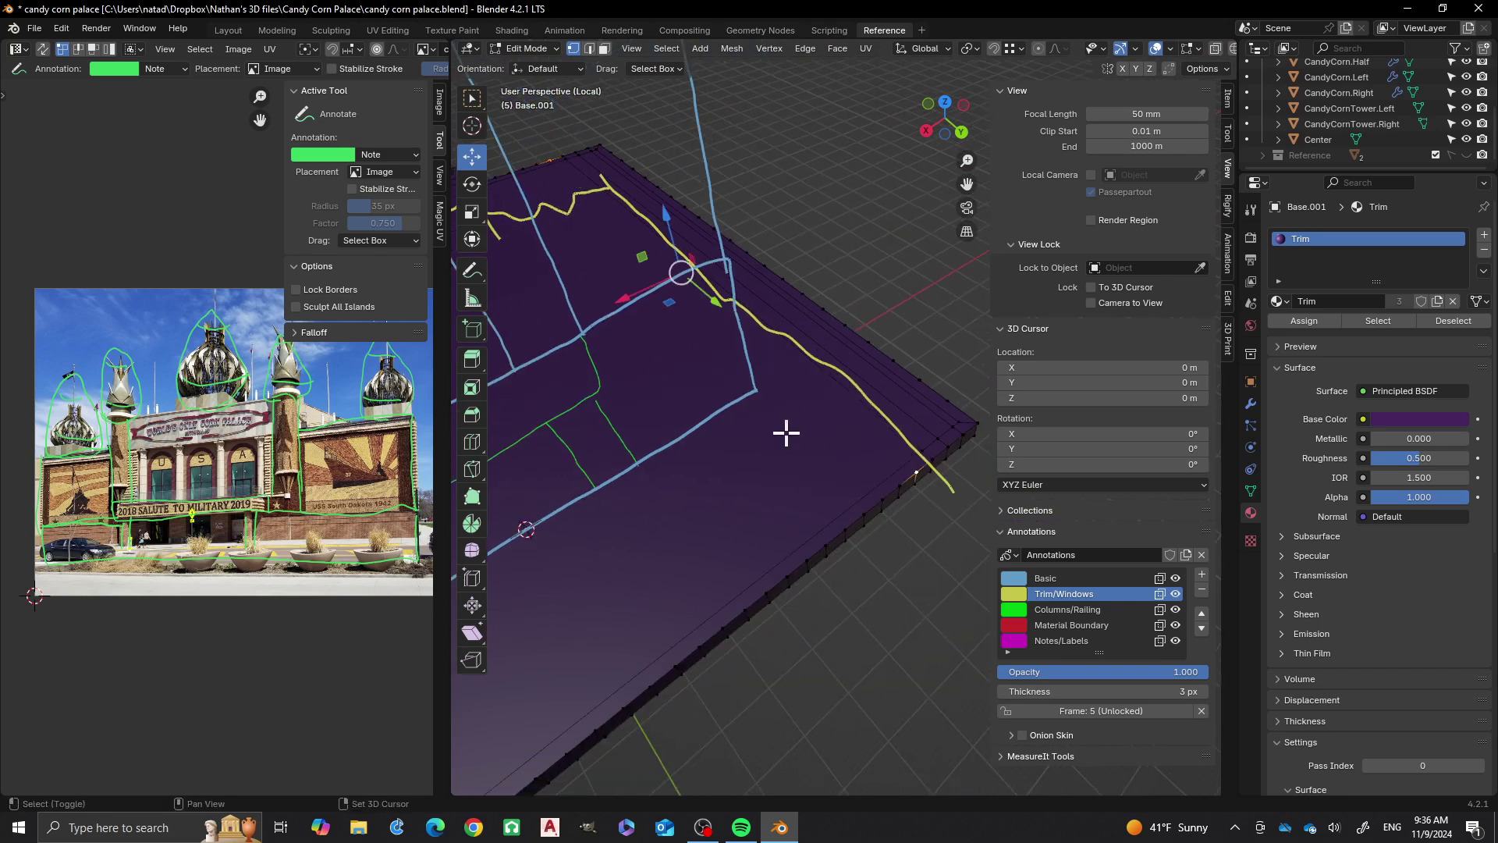
Connect the fifth pair of matching top vertices on the same end section with a parallel lengthwise edge
{"action": "middle_click_drag", "start_coordinate": [881, 468], "coordinate": [762, 454]}
{"action": "left_click", "coordinate": [863, 517]}
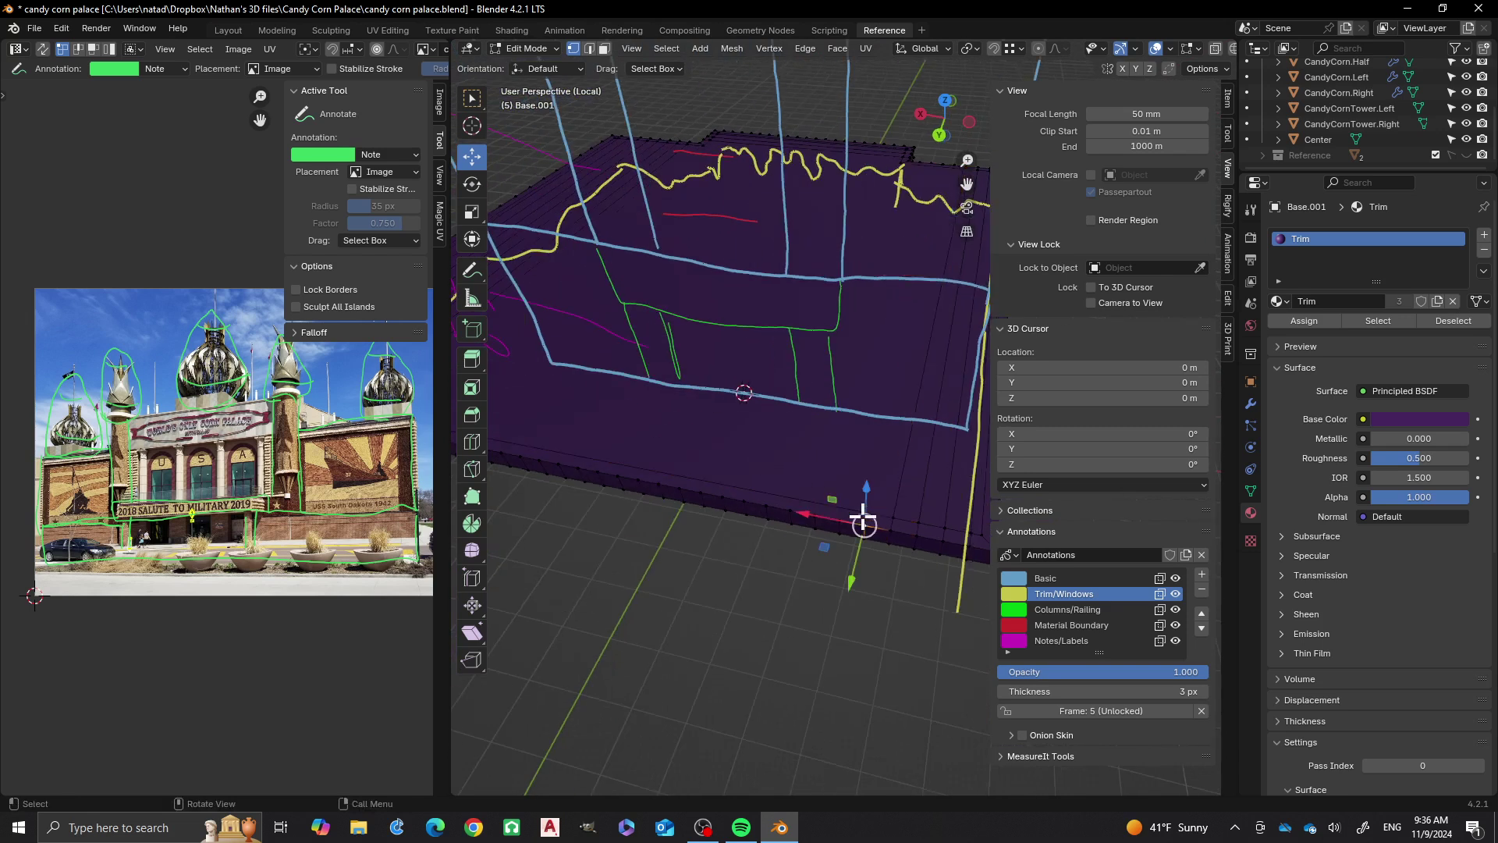
{"action": "middle_click_drag", "start_coordinate": [692, 363], "coordinate": [706, 525], "text": "shift"}
{"action": "middle_click_drag", "start_coordinate": [878, 390], "coordinate": [804, 432], "text": "shift"}
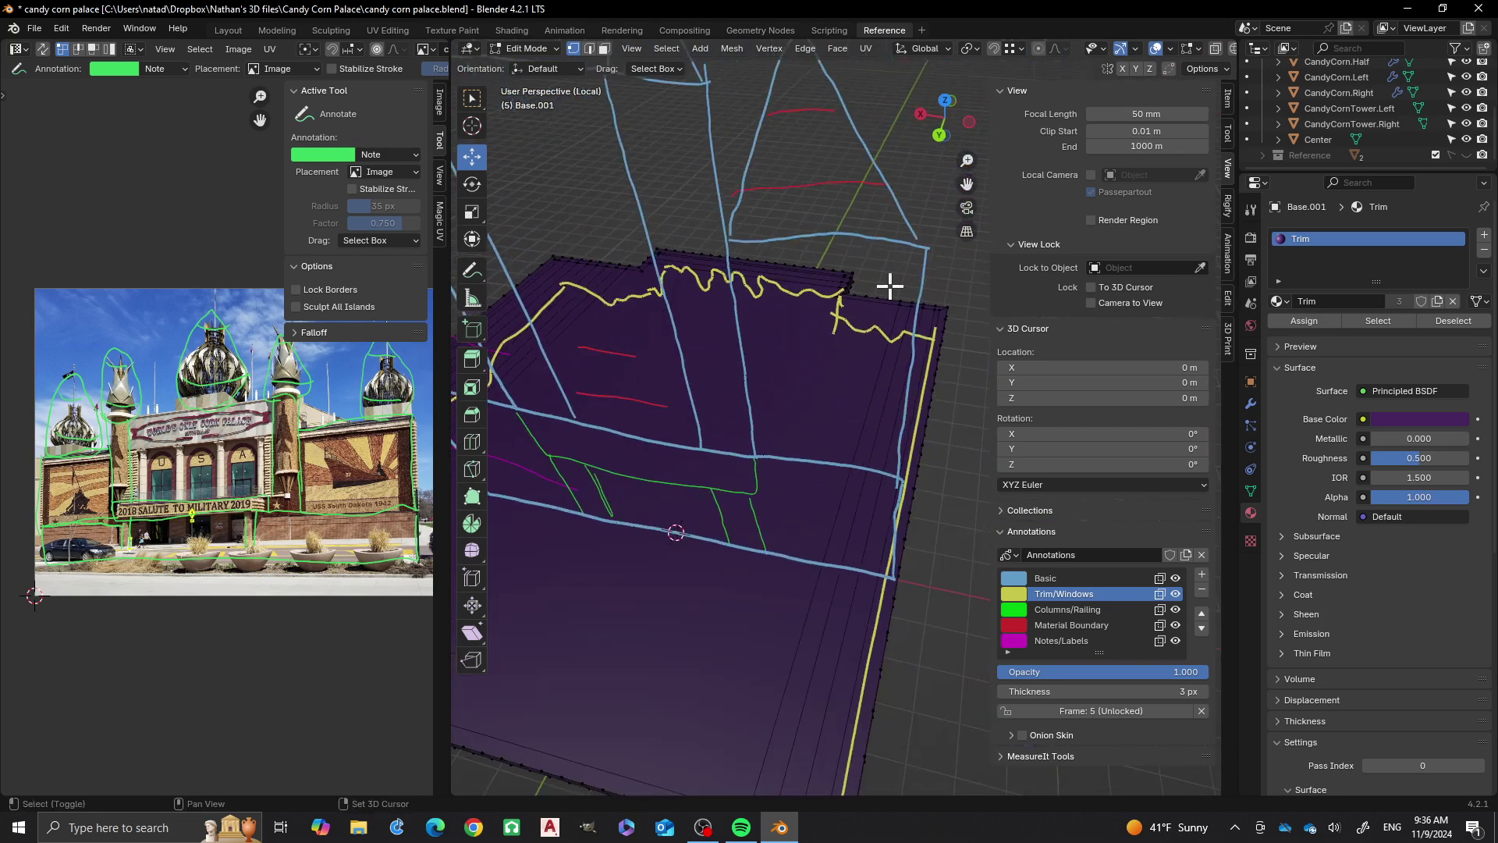
{"action": "left_click", "coordinate": [801, 377], "text": "shift"}
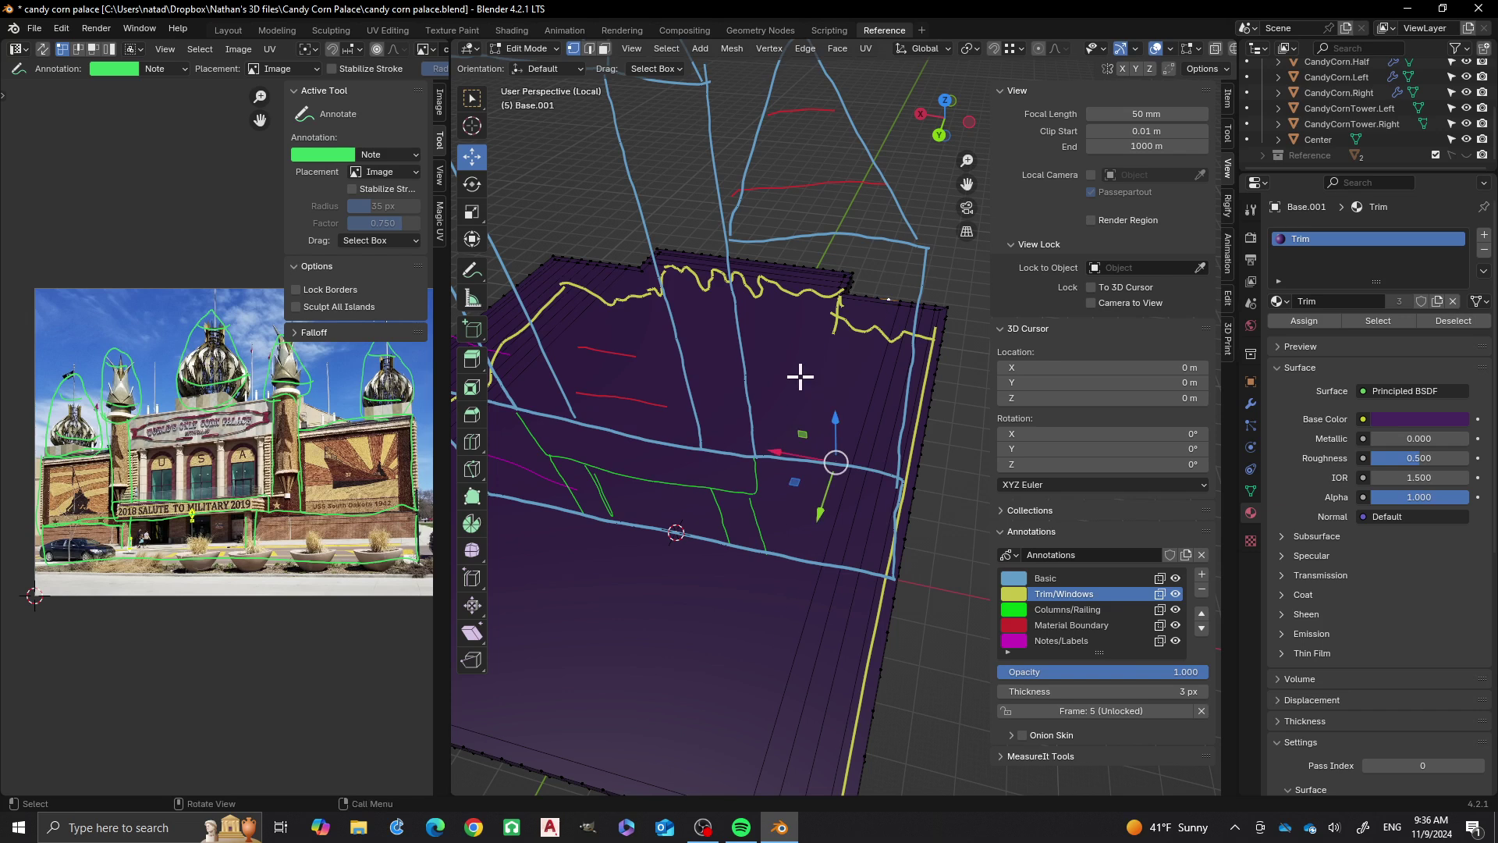
{"action": "scroll", "coordinate": [849, 291], "scroll_direction": "up", "scroll_amount": 2}
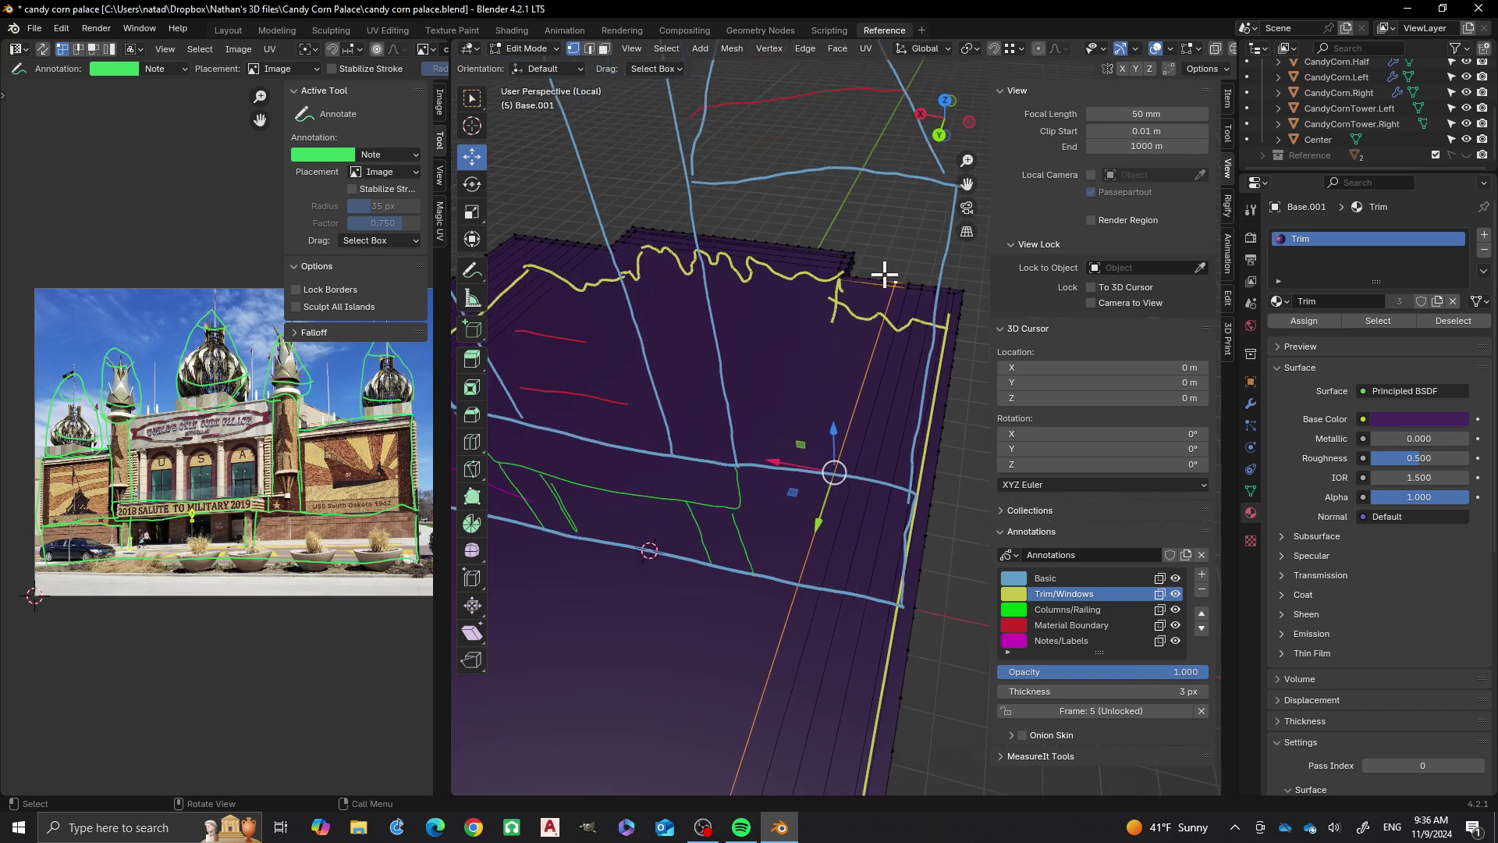
Join the next two inward pairs of top vertices on the end section's short sides with parallel lengthwise edges
{"action": "left_click", "coordinate": [885, 276]}
{"action": "middle_click_drag", "start_coordinate": [776, 357], "coordinate": [809, 285], "text": "shift"}
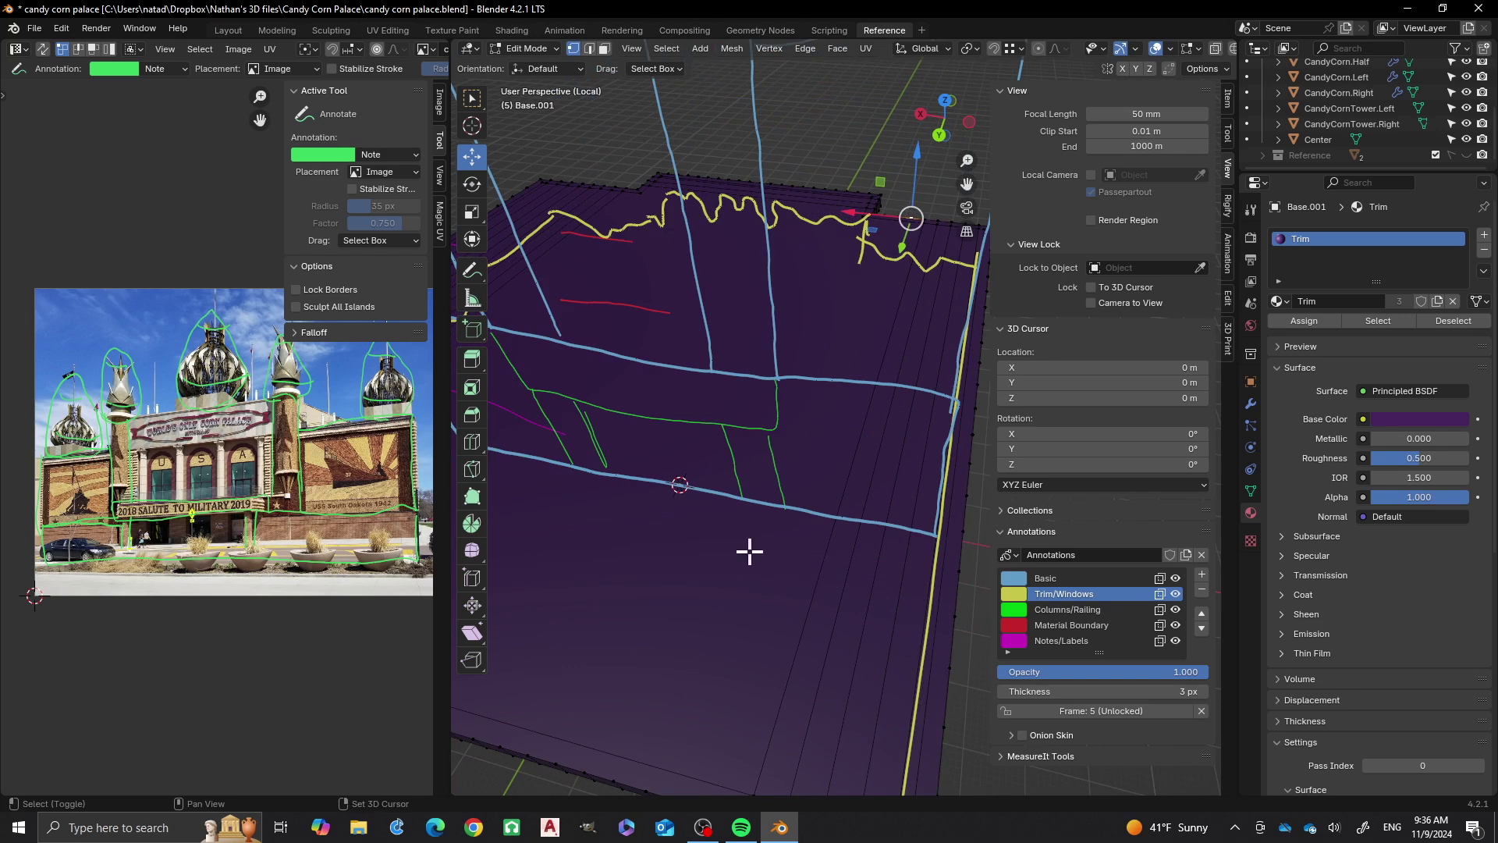
{"action": "middle_click_drag", "start_coordinate": [748, 551], "coordinate": [763, 438], "text": "shift"}
{"action": "left_click", "coordinate": [742, 652], "text": "shift"}
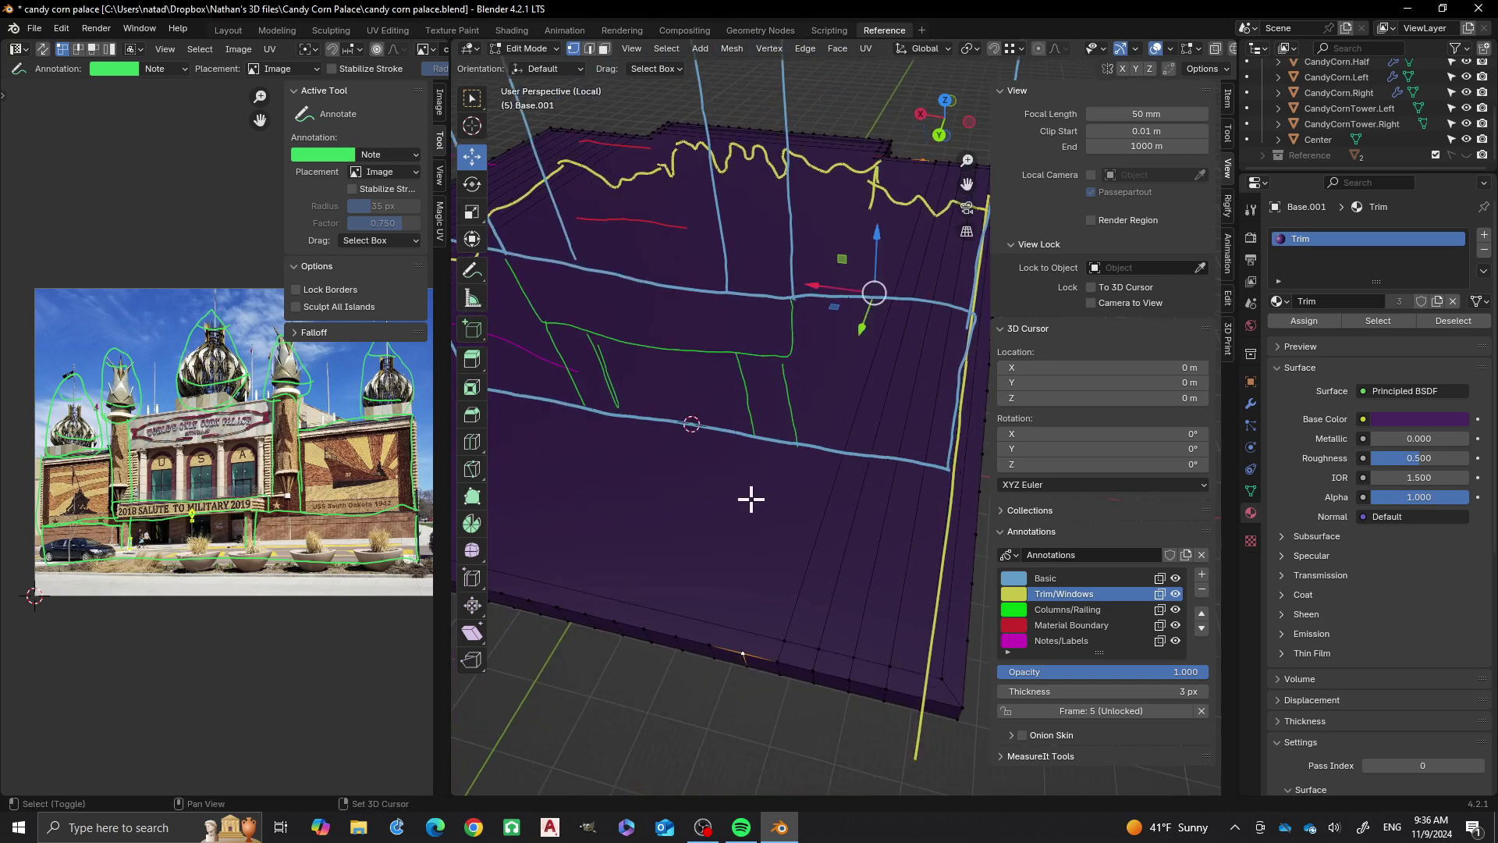
{"action": "key", "text": "j"}
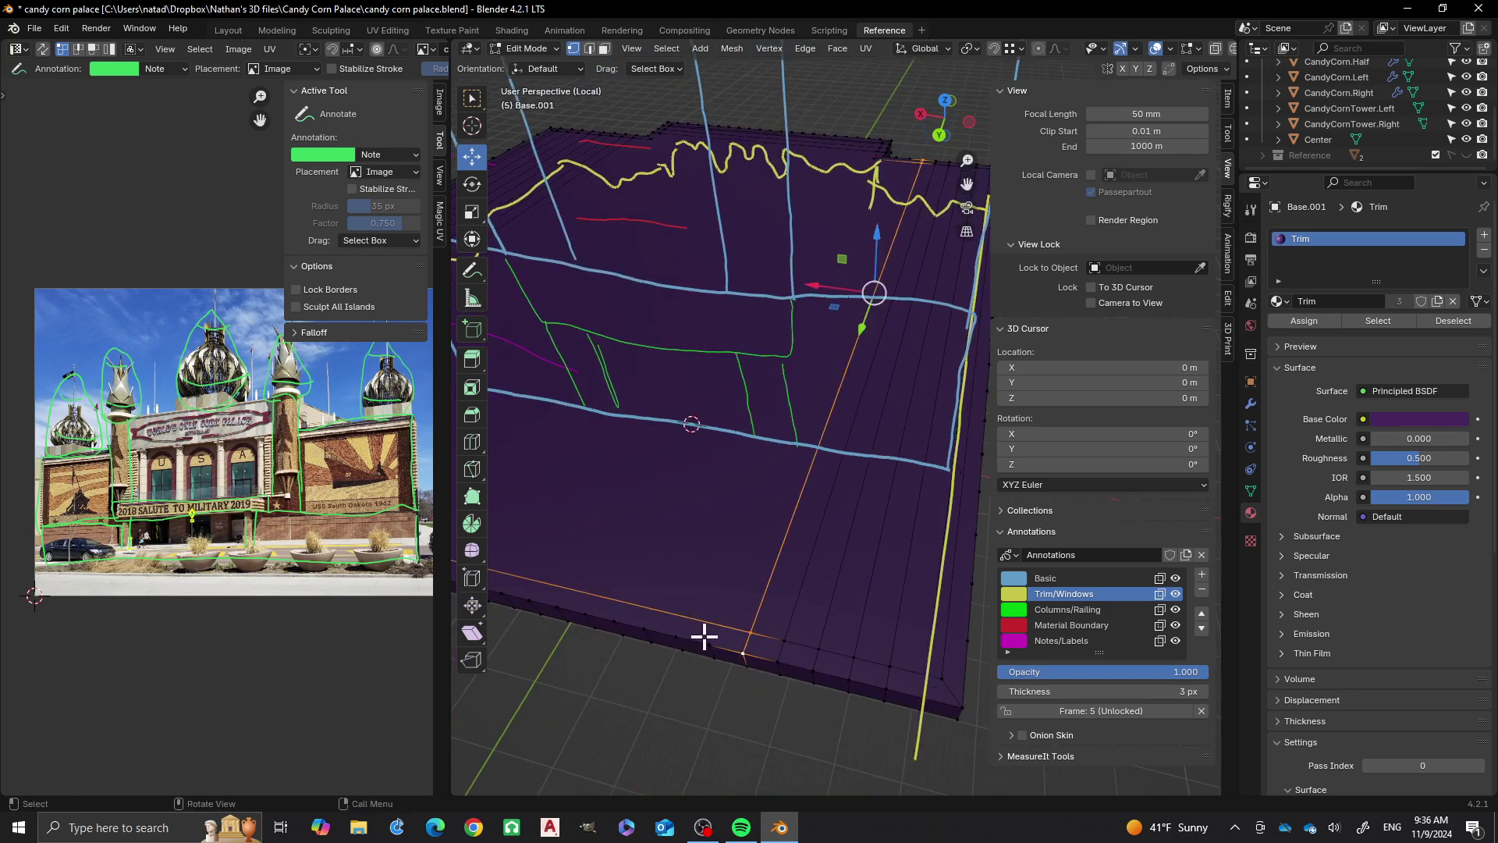
{"action": "left_click", "coordinate": [912, 152]}
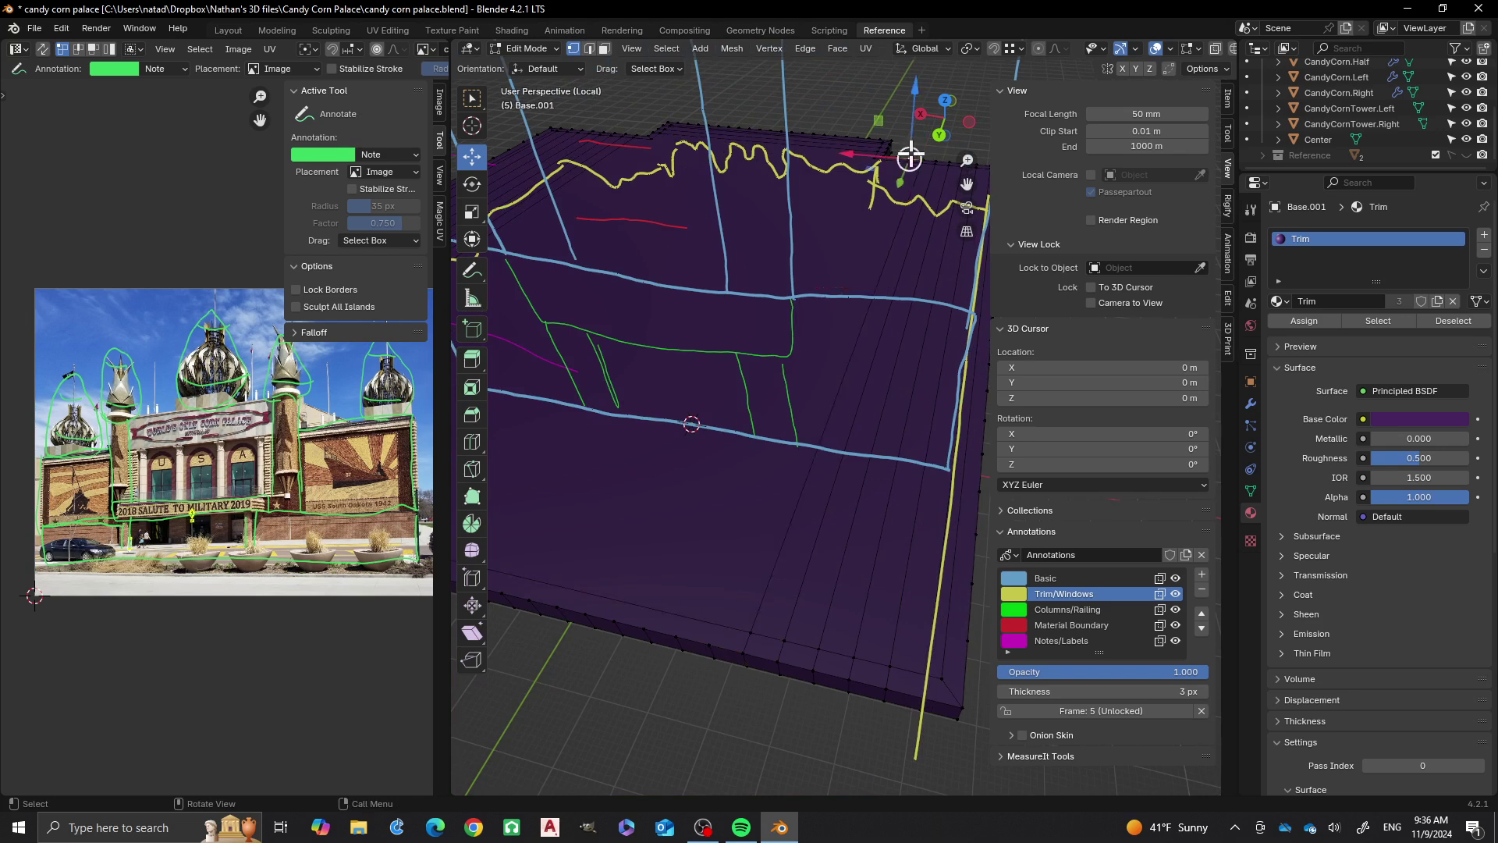
{"action": "left_click", "coordinate": [710, 642], "text": "shift"}
{"action": "key", "text": "j"}
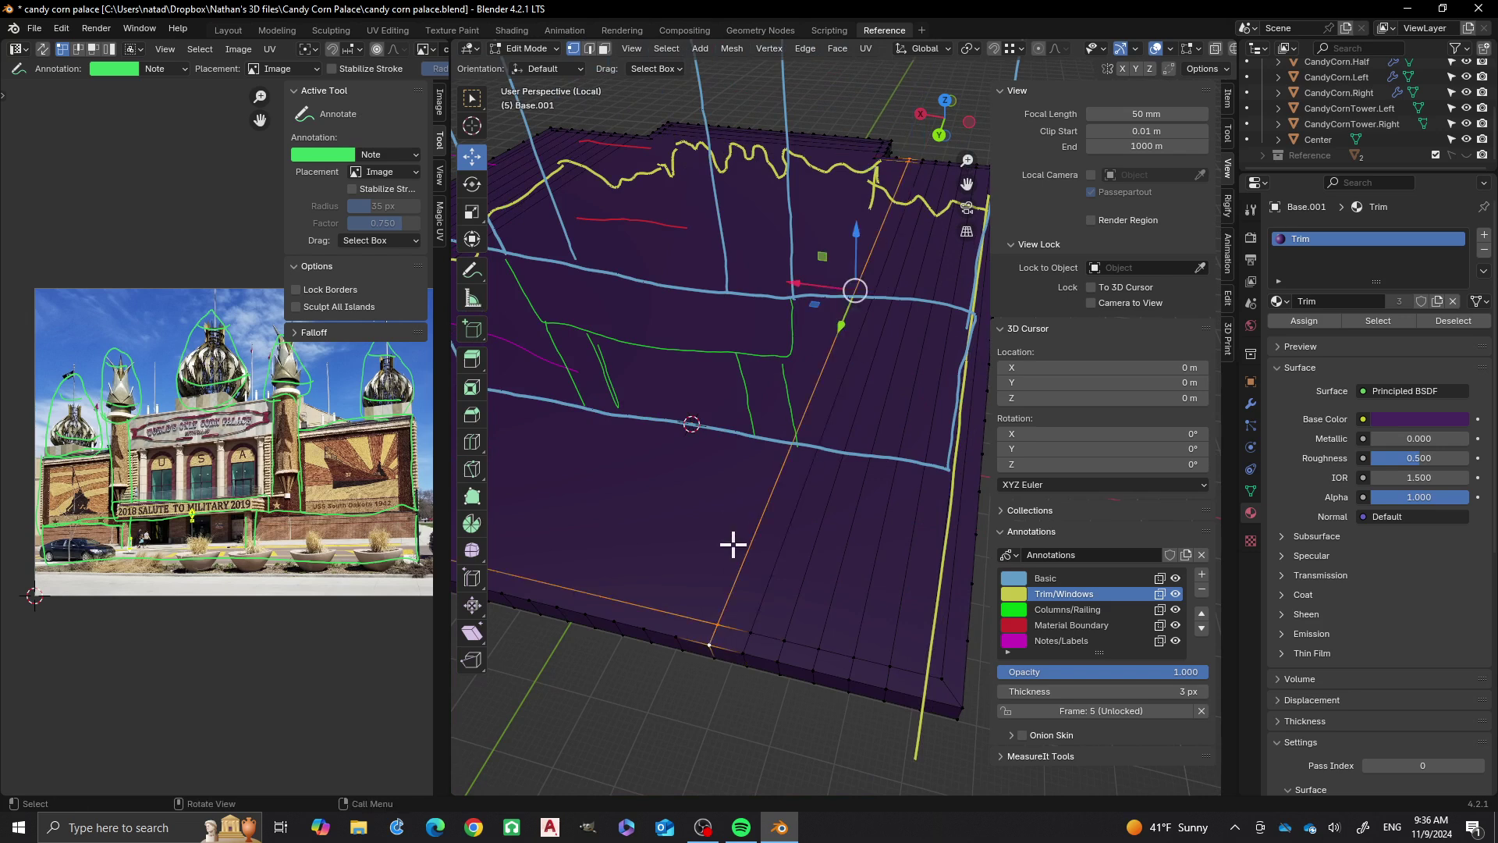
Connect the last pair of top vertices, closest to the notch, with a lengthwise edge across the end section
{"action": "left_click", "coordinate": [677, 635]}
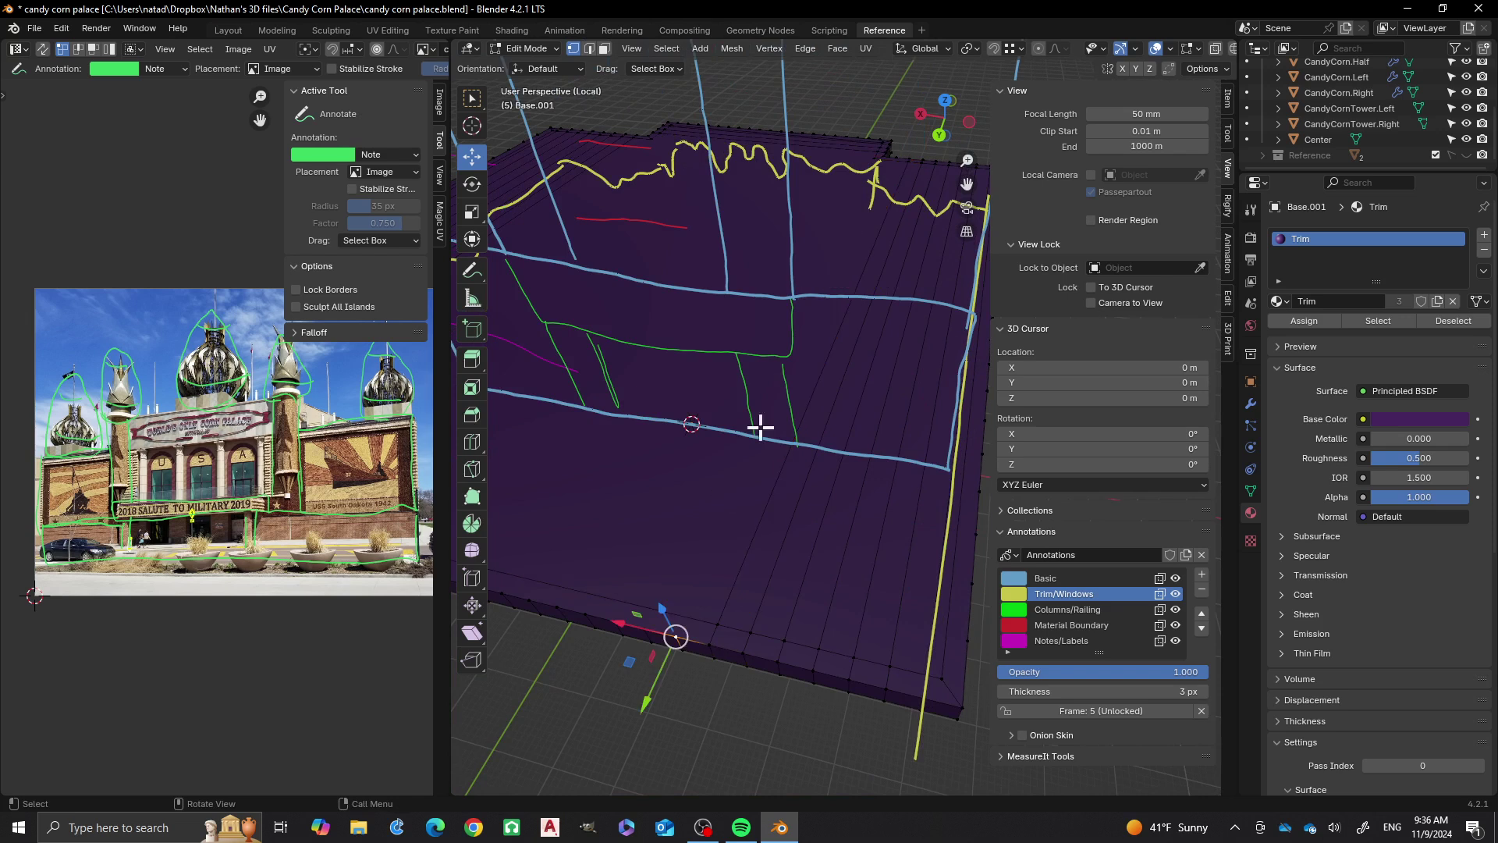
{"action": "left_click", "coordinate": [898, 156], "text": "shift"}
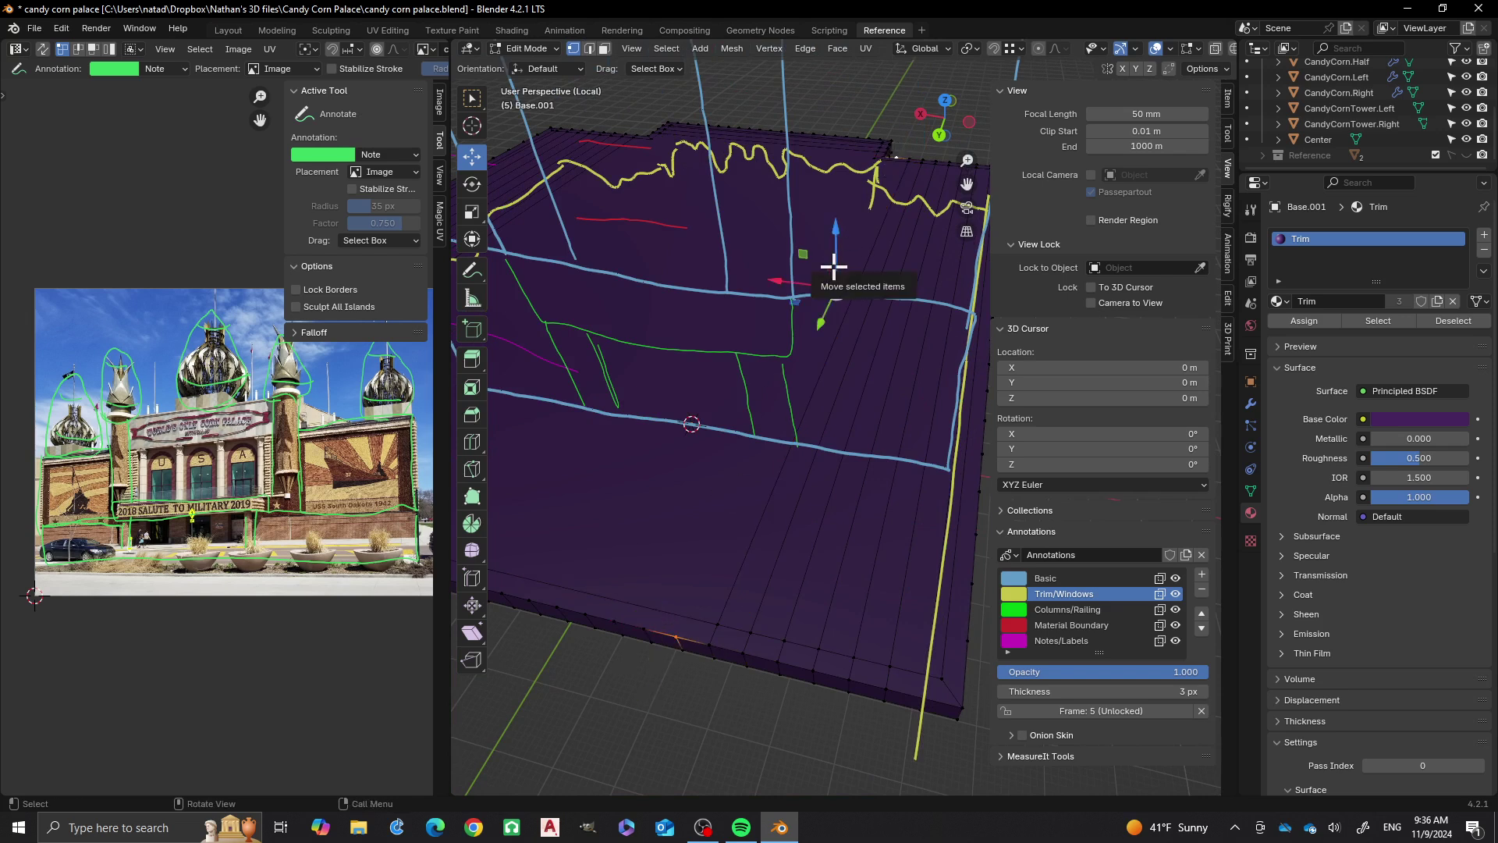
{"action": "key", "text": "j"}
{"action": "scroll", "coordinate": [764, 282], "scroll_direction": "down", "scroll_amount": 3}
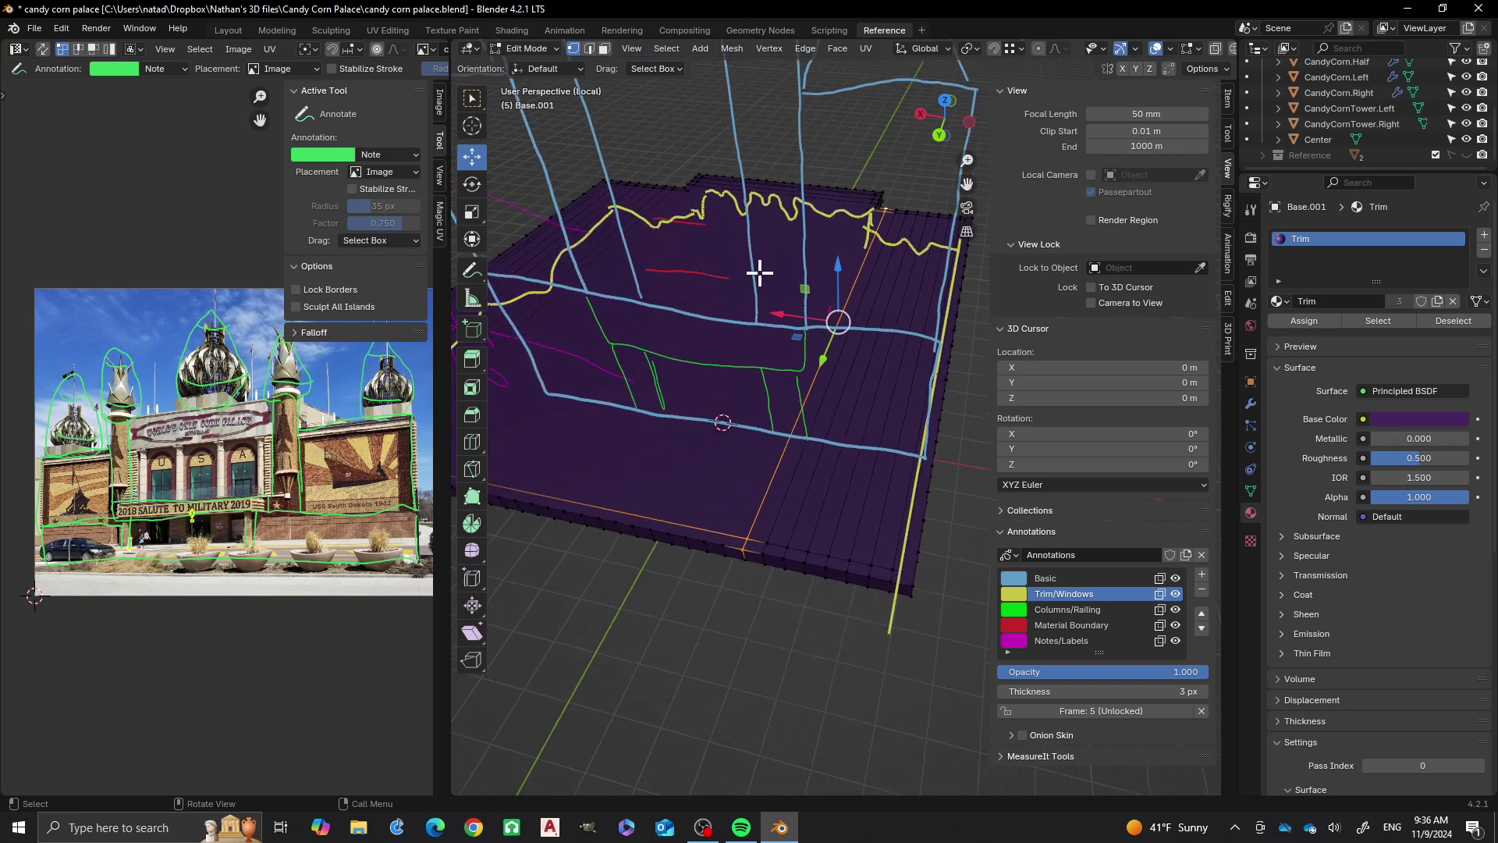
On the slab's other end section, join the pair of top vertices closest to the notch with a lengthwise edge
{"action": "middle_click_drag", "start_coordinate": [679, 361], "coordinate": [619, 348]}
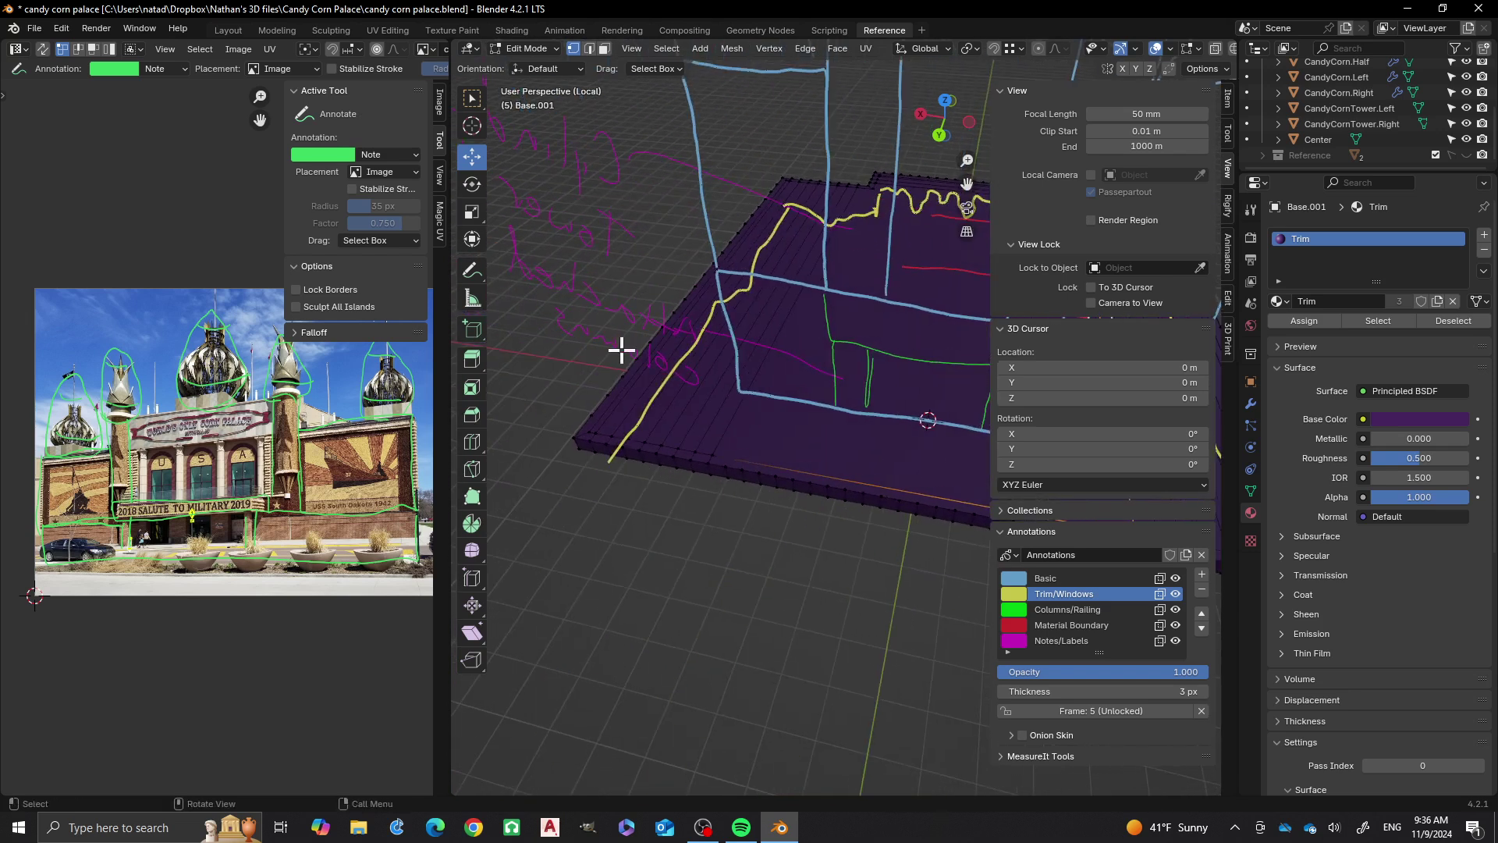
{"action": "middle_click_drag", "start_coordinate": [625, 422], "coordinate": [625, 461]}
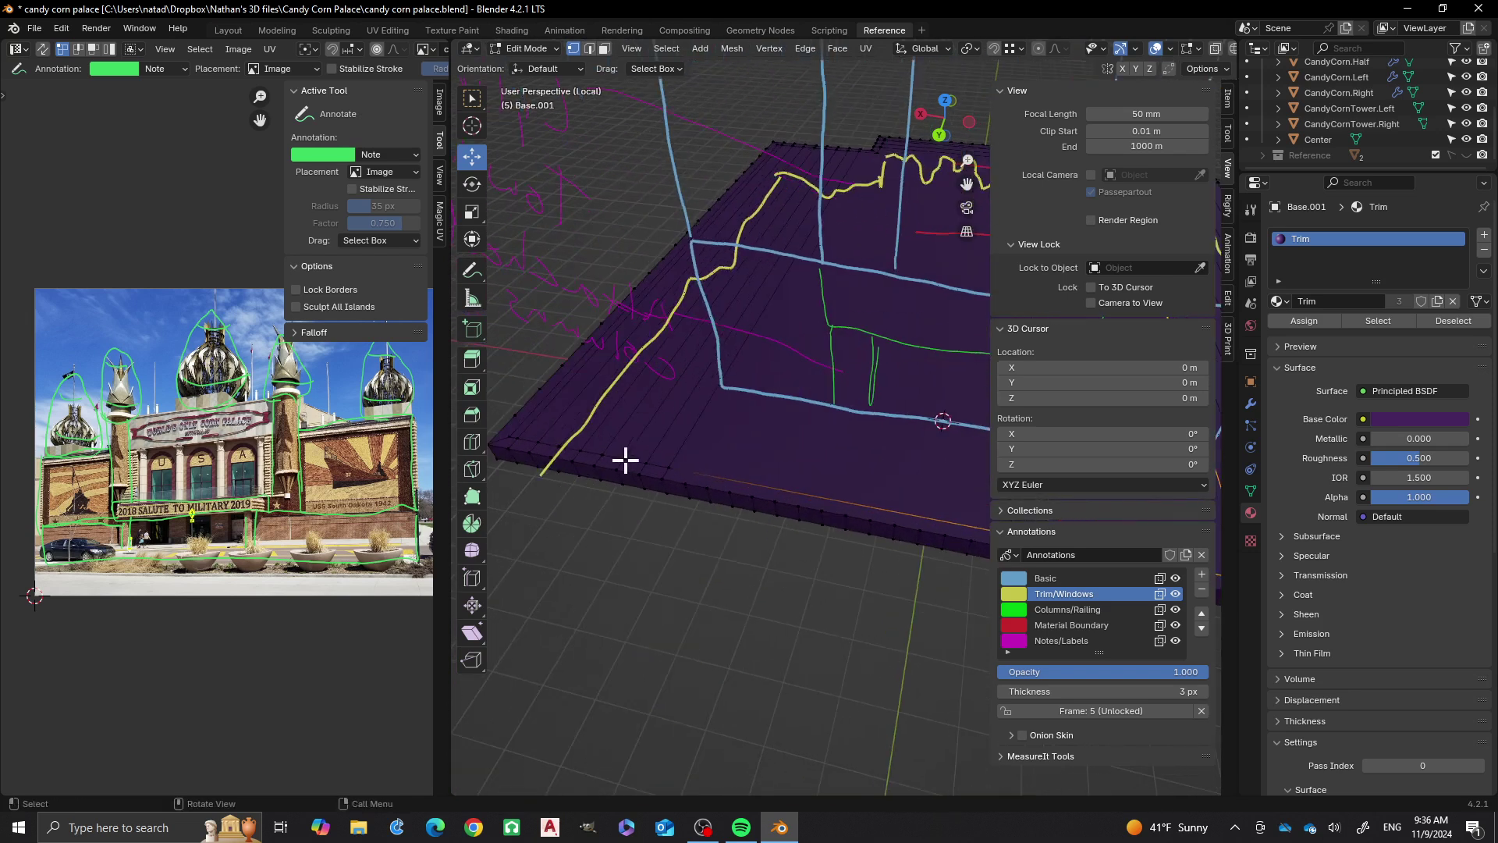
{"action": "left_click", "coordinate": [686, 484]}
{"action": "middle_click_drag", "start_coordinate": [812, 267], "coordinate": [781, 375]}
{"action": "middle_click_drag", "start_coordinate": [843, 210], "coordinate": [846, 208]}
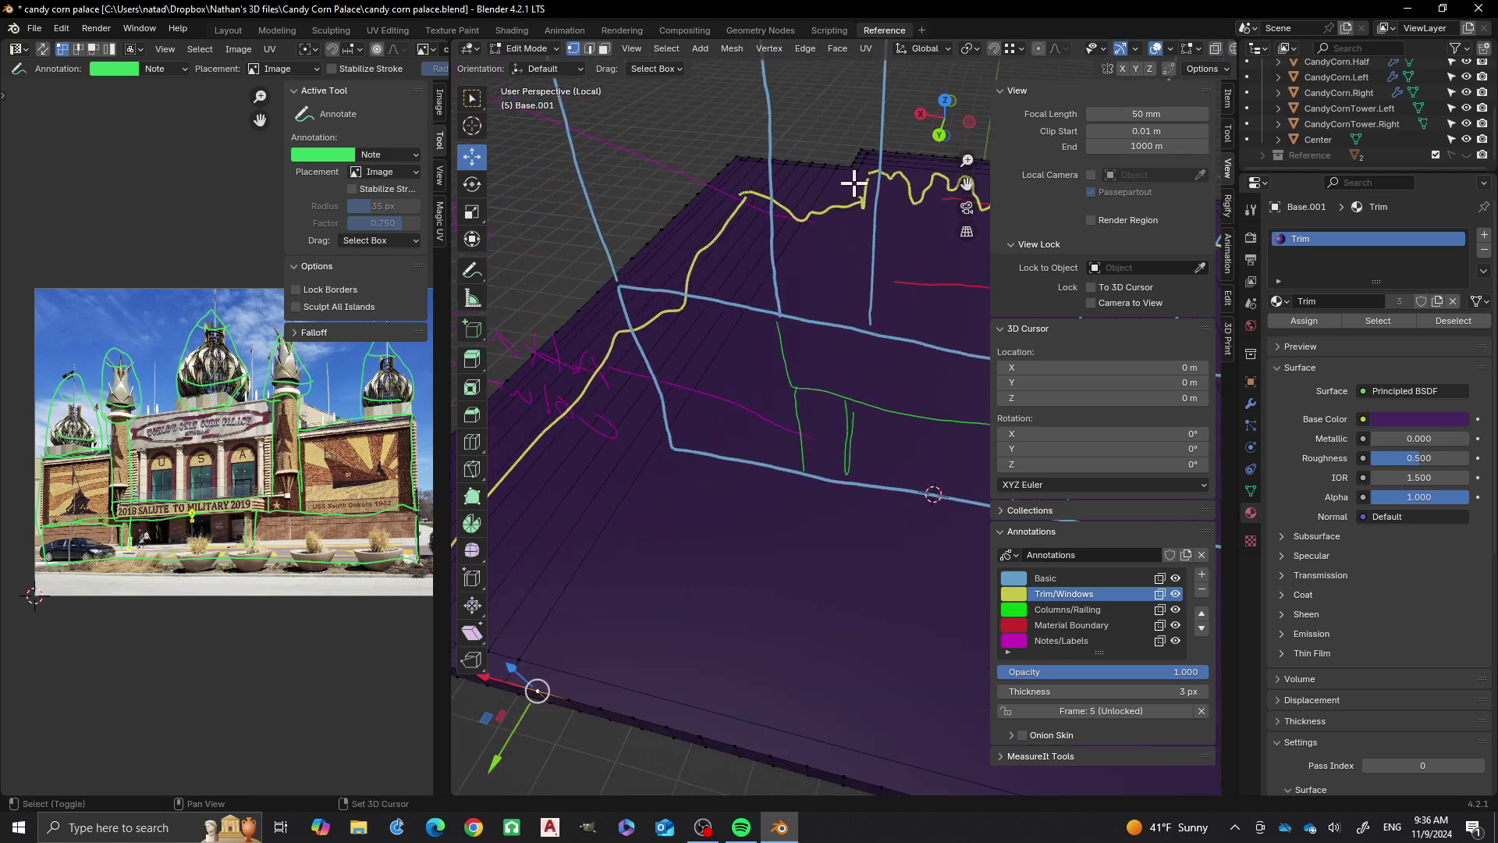
{"action": "left_click", "coordinate": [855, 179], "text": "shift"}
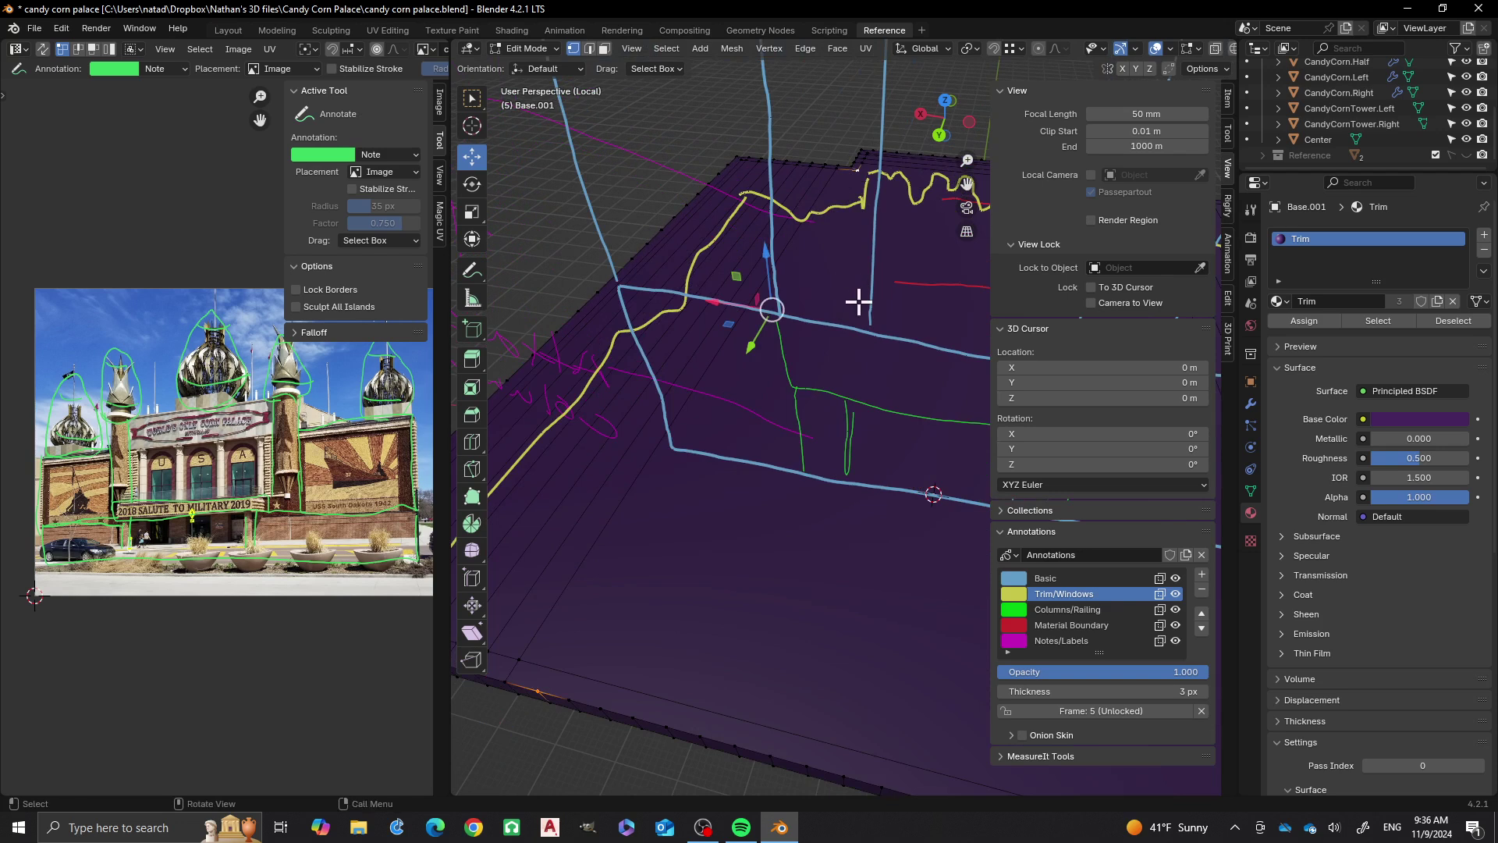
{"action": "key", "text": "f"}
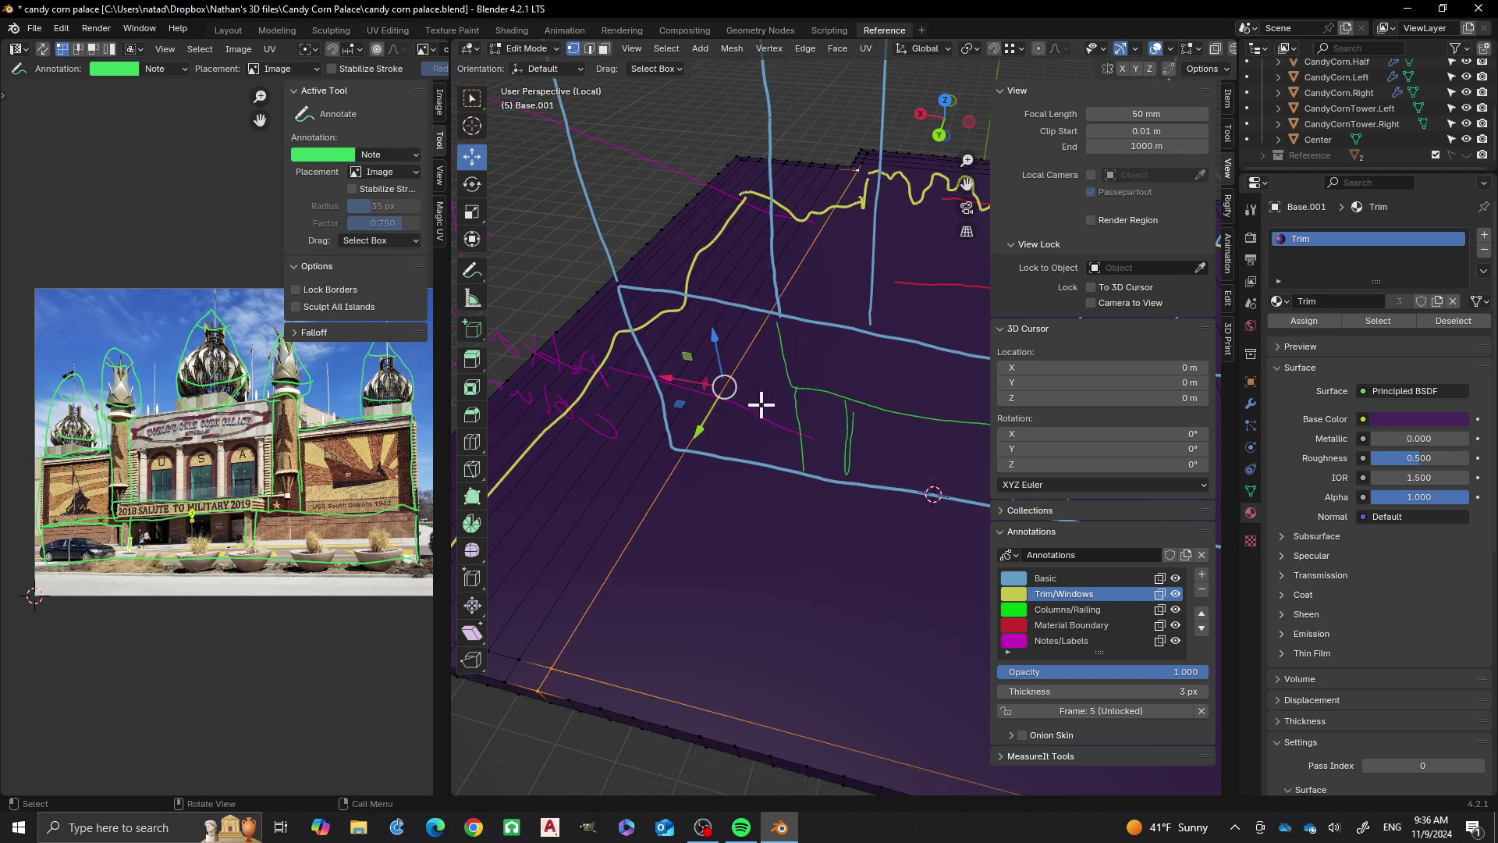
Connect the front rim vertex beside the middle projection's outer corner to its matching vertex on the slab's opposite long side
{"action": "middle_click_drag", "start_coordinate": [761, 403], "coordinate": [564, 421]}
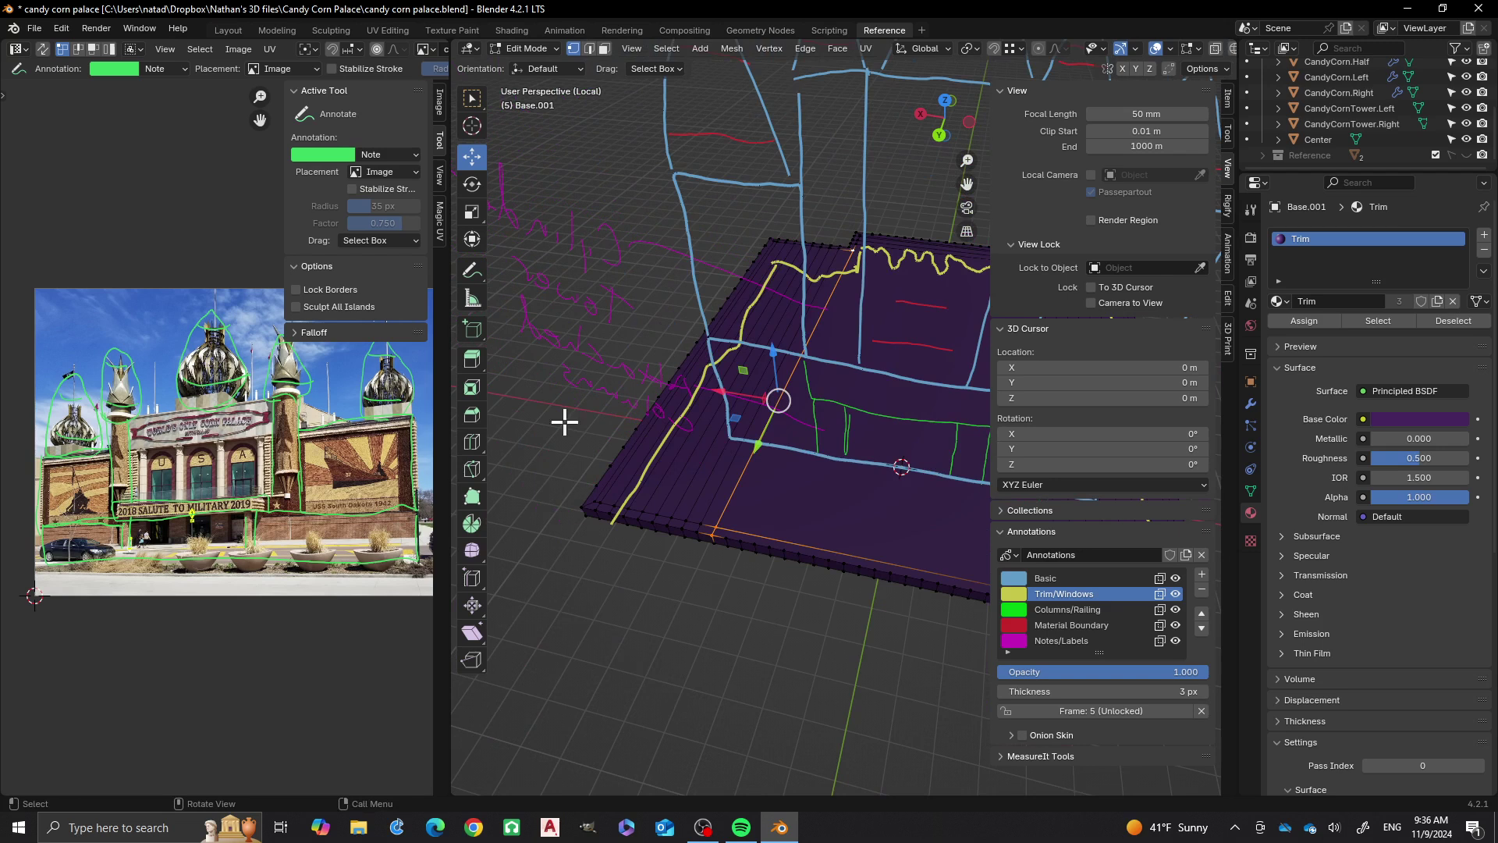
{"action": "left_click", "coordinate": [570, 574]}
{"action": "middle_click_drag", "start_coordinate": [582, 624], "coordinate": [850, 625]}
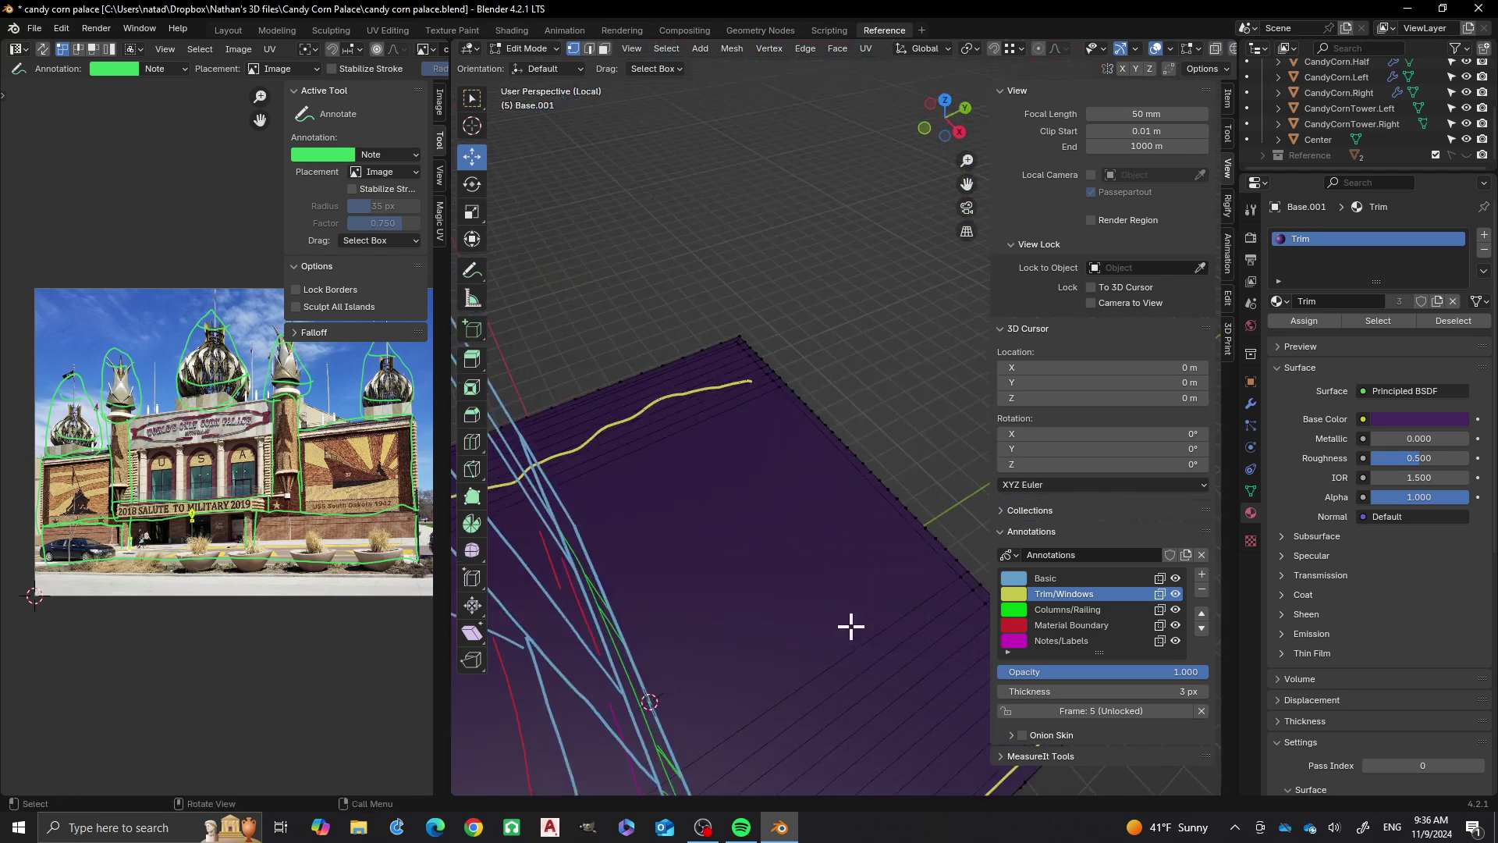
{"action": "middle_click_drag", "start_coordinate": [768, 566], "coordinate": [883, 435], "text": "shift"}
{"action": "scroll", "coordinate": [803, 458], "scroll_direction": "down", "scroll_amount": 3}
{"action": "middle_click_drag", "start_coordinate": [686, 542], "coordinate": [802, 503], "text": "shift"}
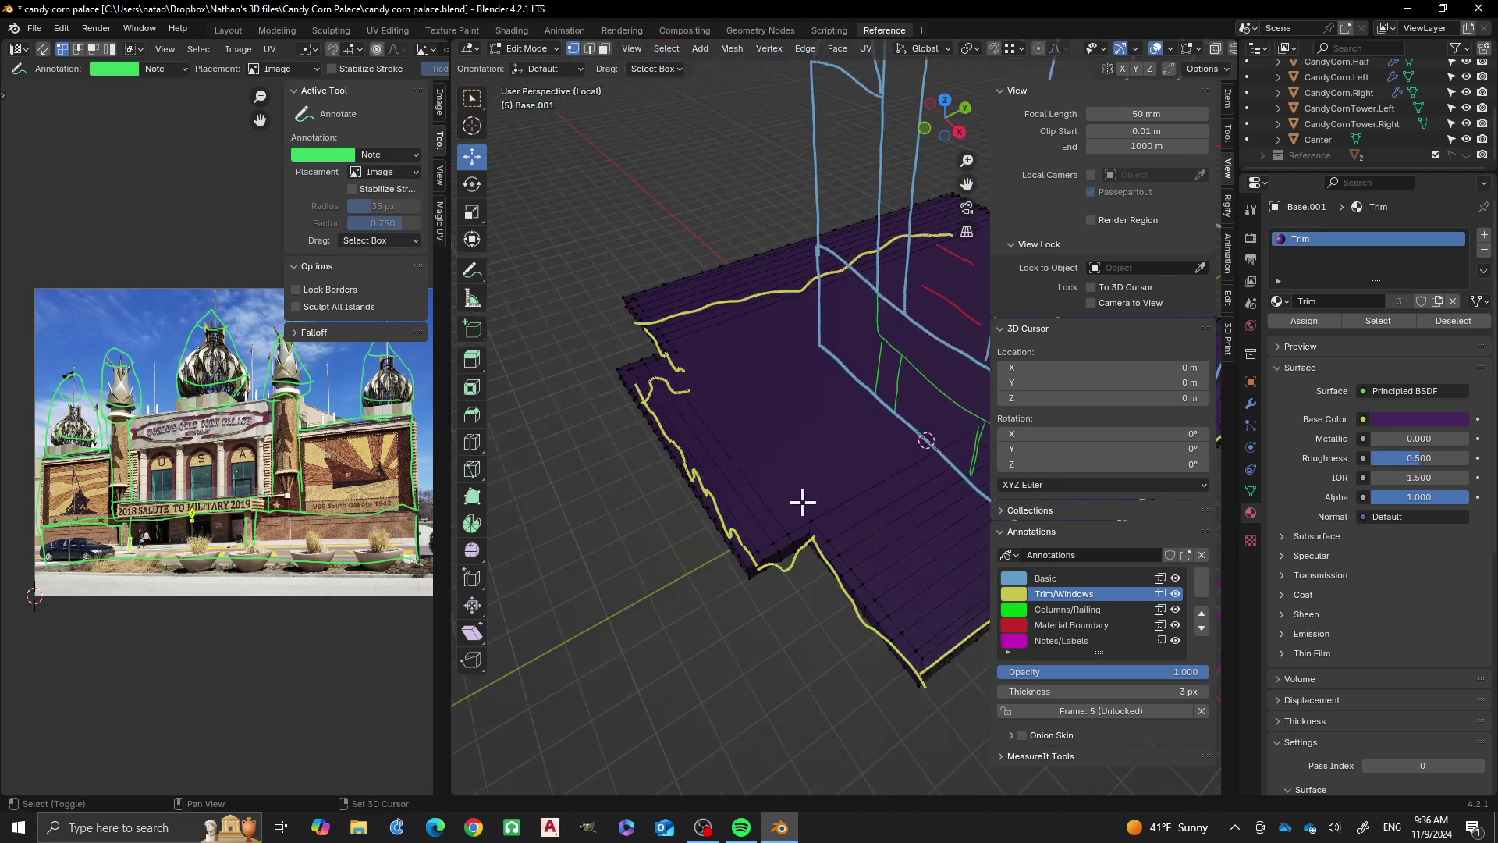
{"action": "scroll", "coordinate": [768, 542], "scroll_direction": "up", "scroll_amount": 2}
{"action": "left_click", "coordinate": [714, 591]}
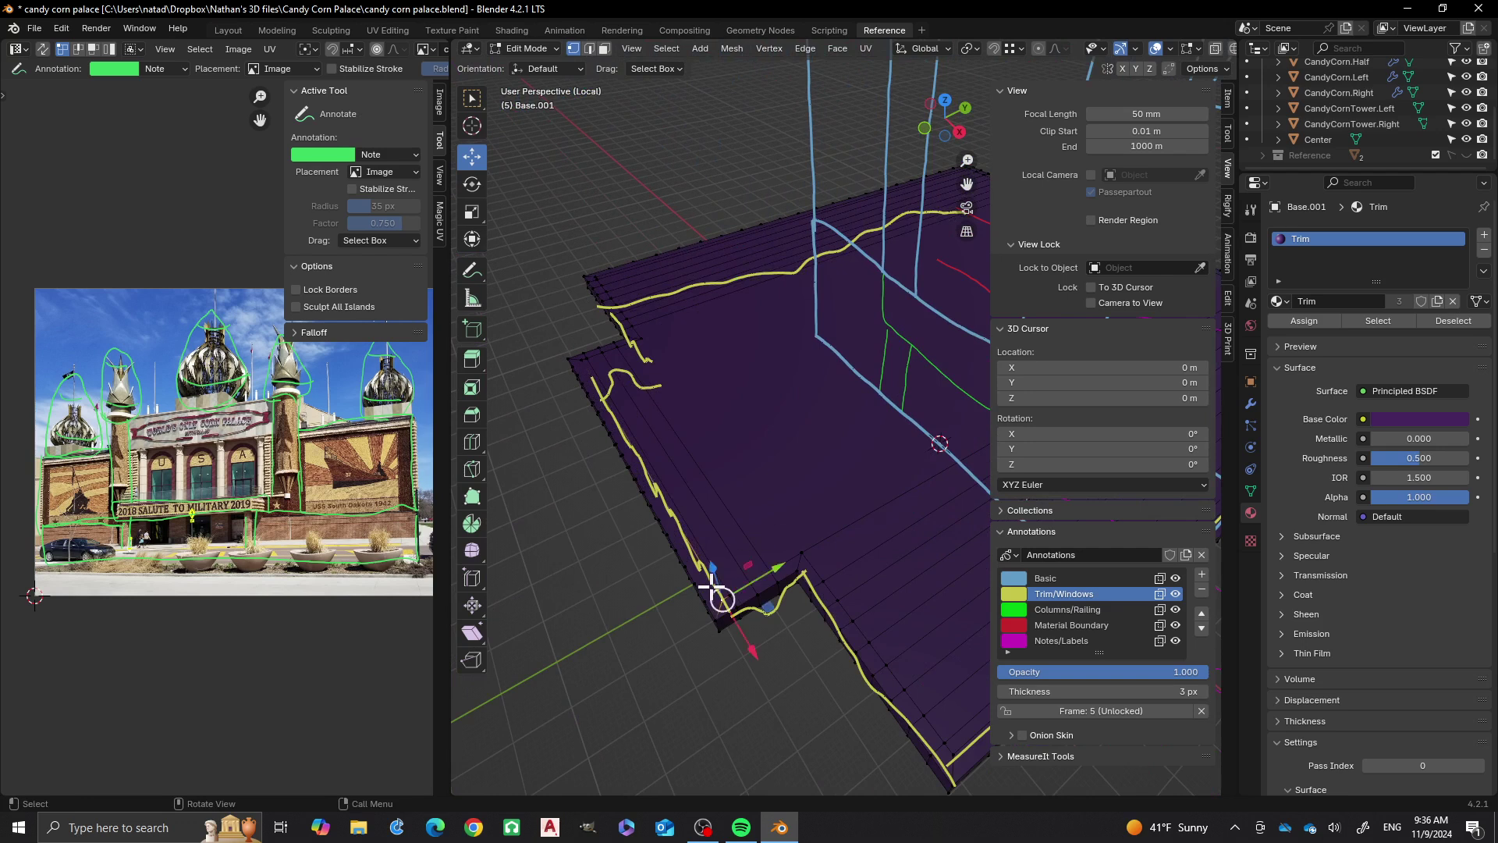
{"action": "scroll", "coordinate": [635, 628], "scroll_direction": "up", "scroll_amount": 3}
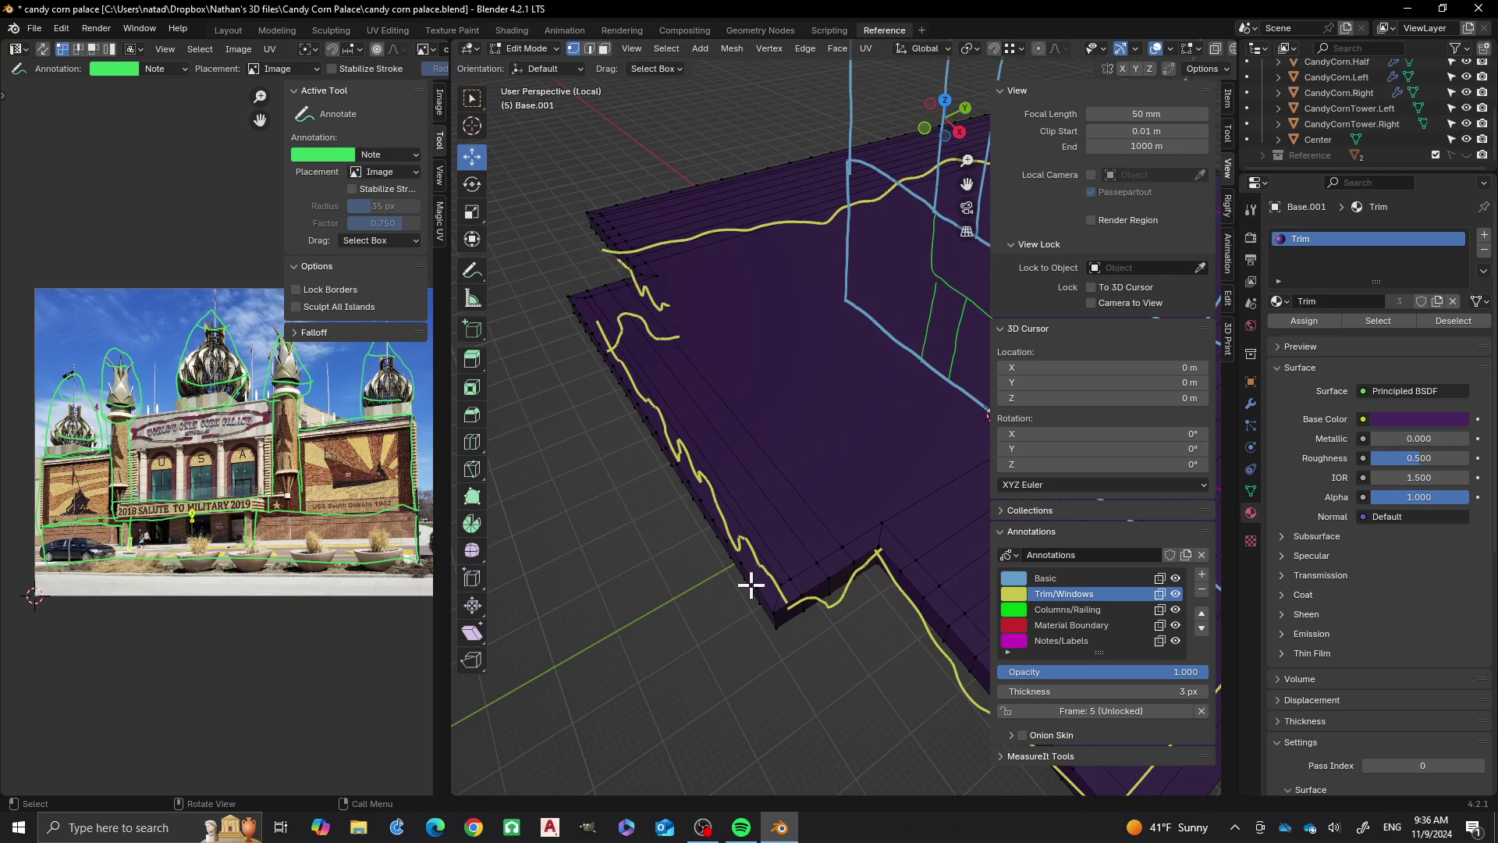
{"action": "scroll", "coordinate": [596, 545], "scroll_direction": "down", "scroll_amount": 2}
{"action": "middle_click_drag", "start_coordinate": [811, 495], "coordinate": [511, 645], "text": "shift"}
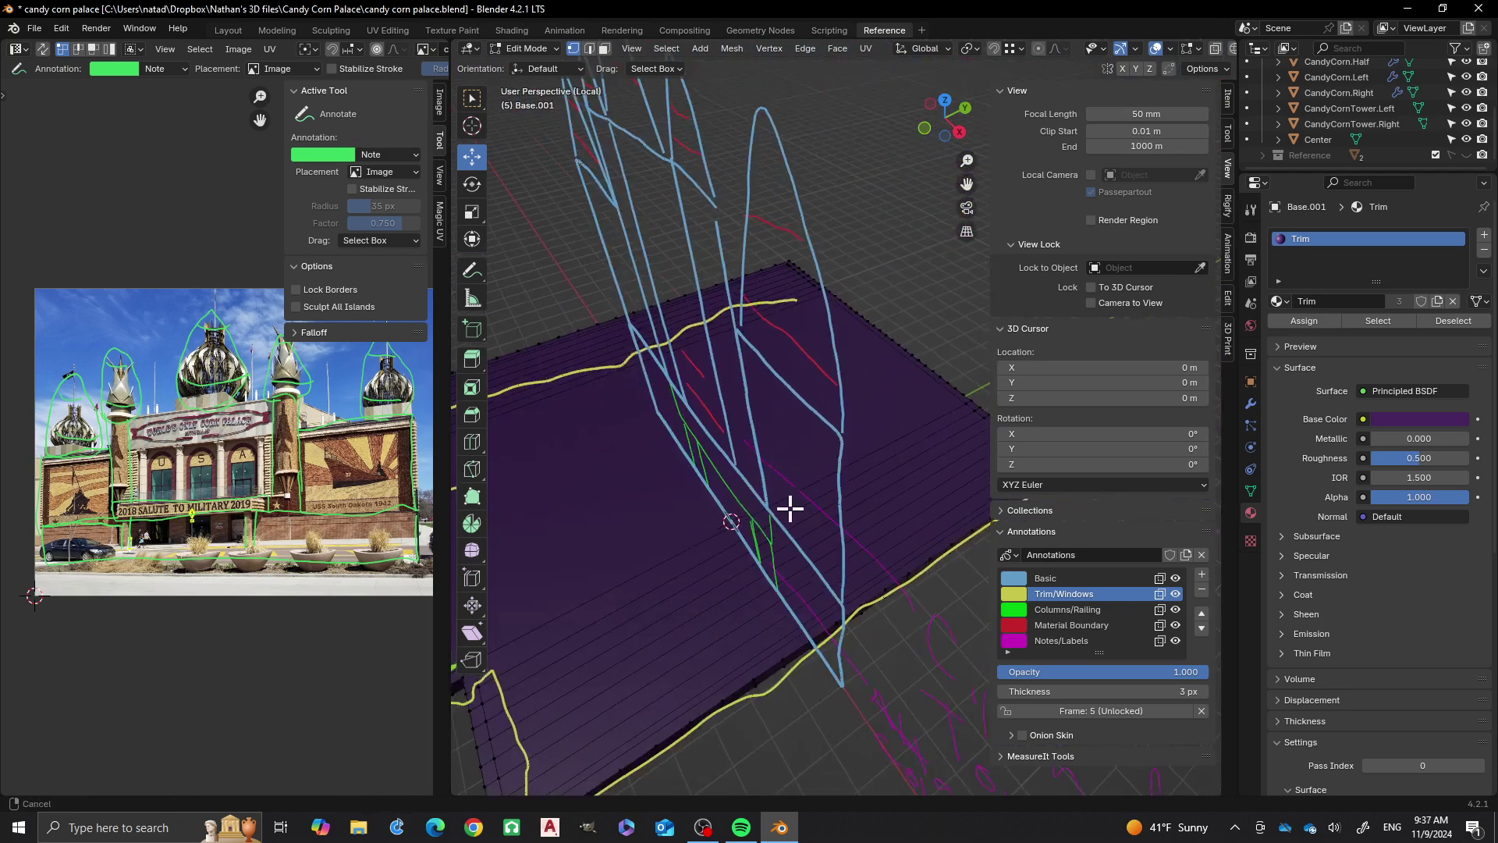
{"action": "middle_click_drag", "start_coordinate": [881, 466], "coordinate": [779, 528], "text": "shift"}
{"action": "scroll", "coordinate": [814, 526], "scroll_direction": "up", "scroll_amount": 2}
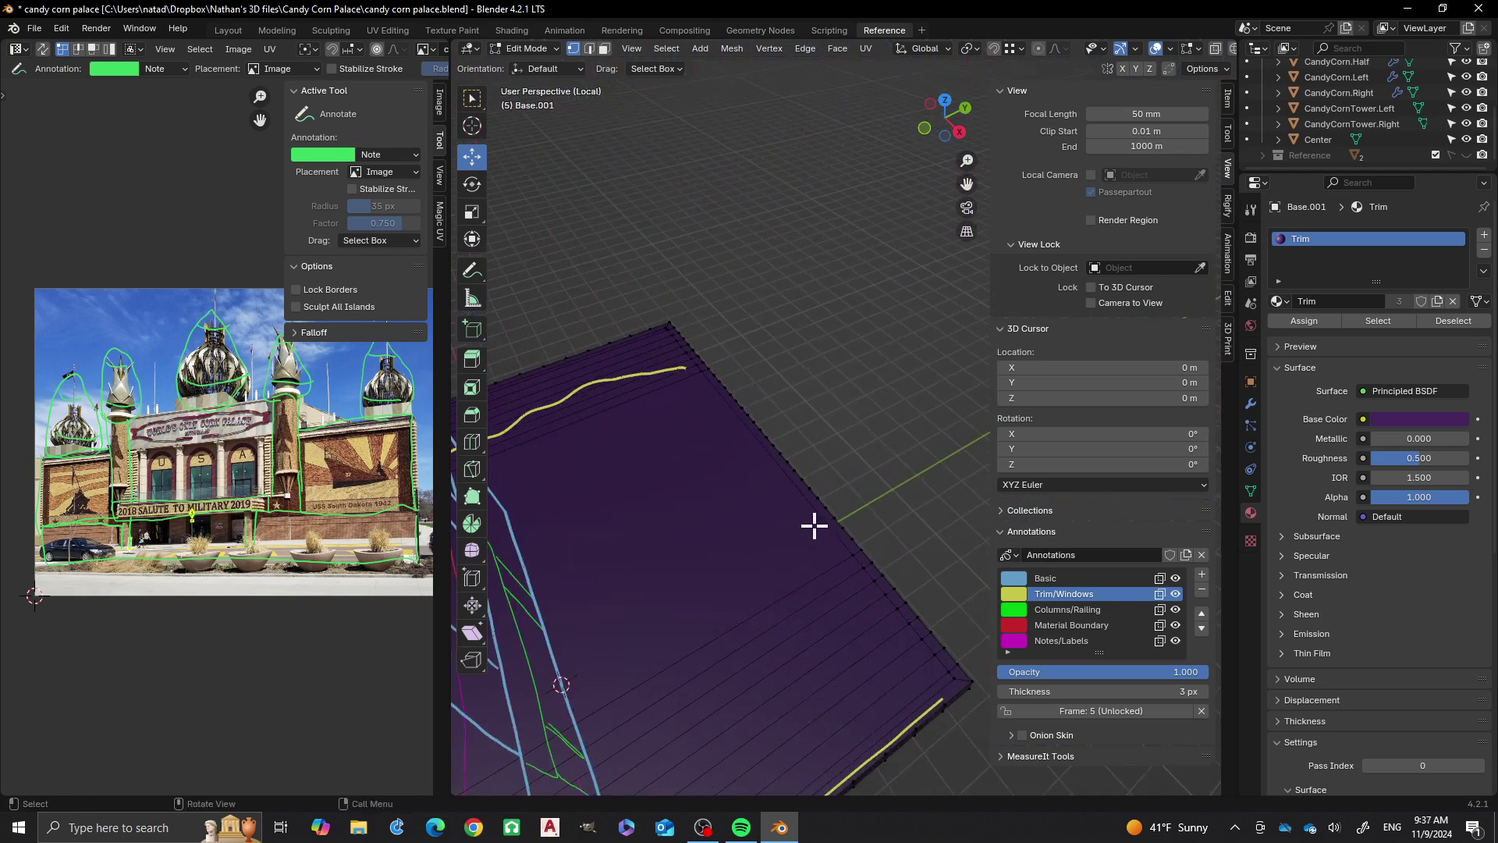
{"action": "left_click", "coordinate": [852, 539], "text": "shift"}
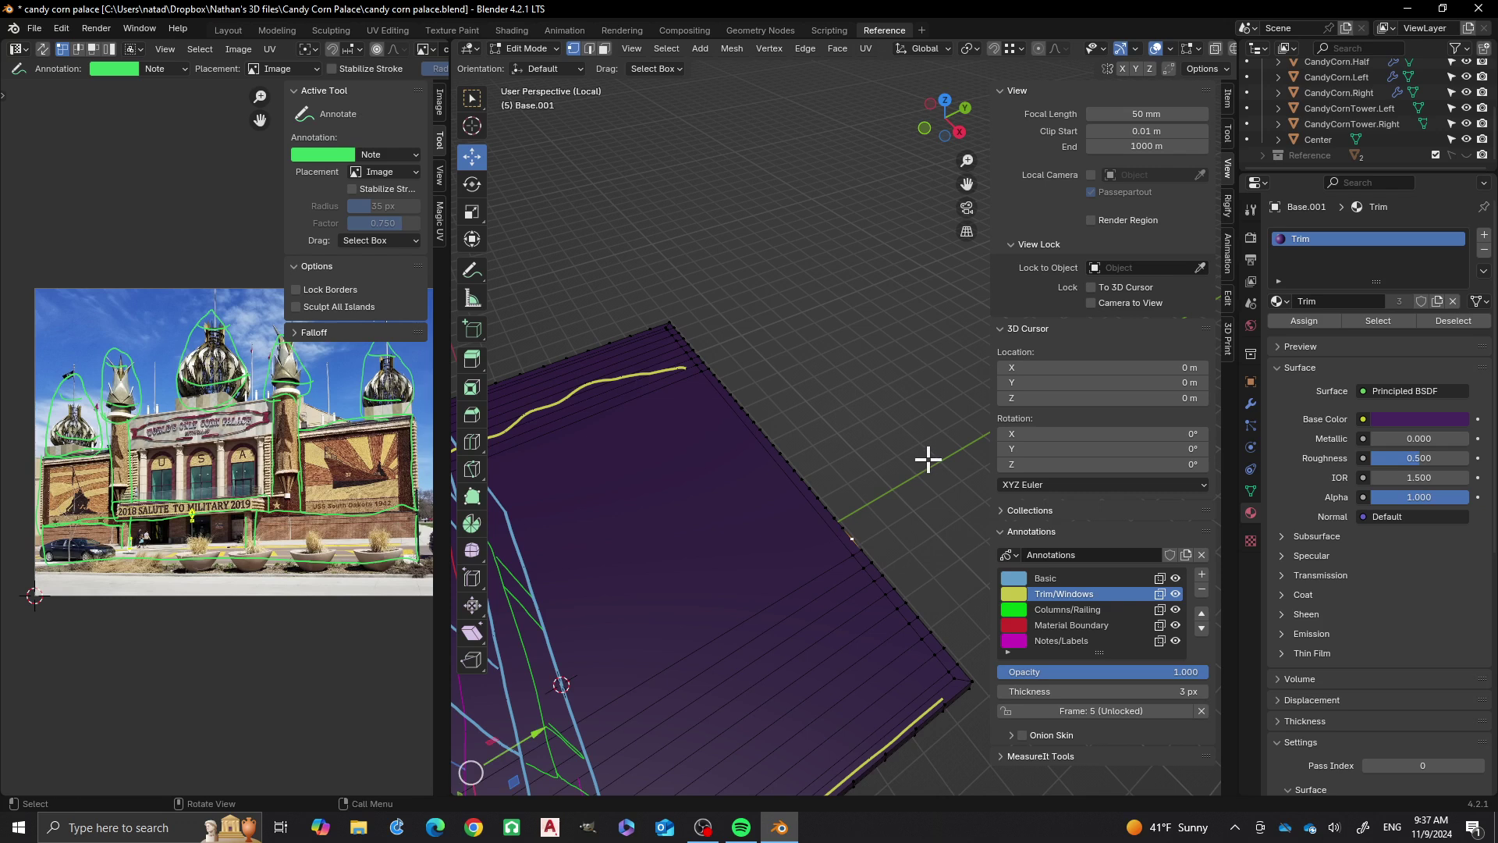
{"action": "key", "text": "j"}
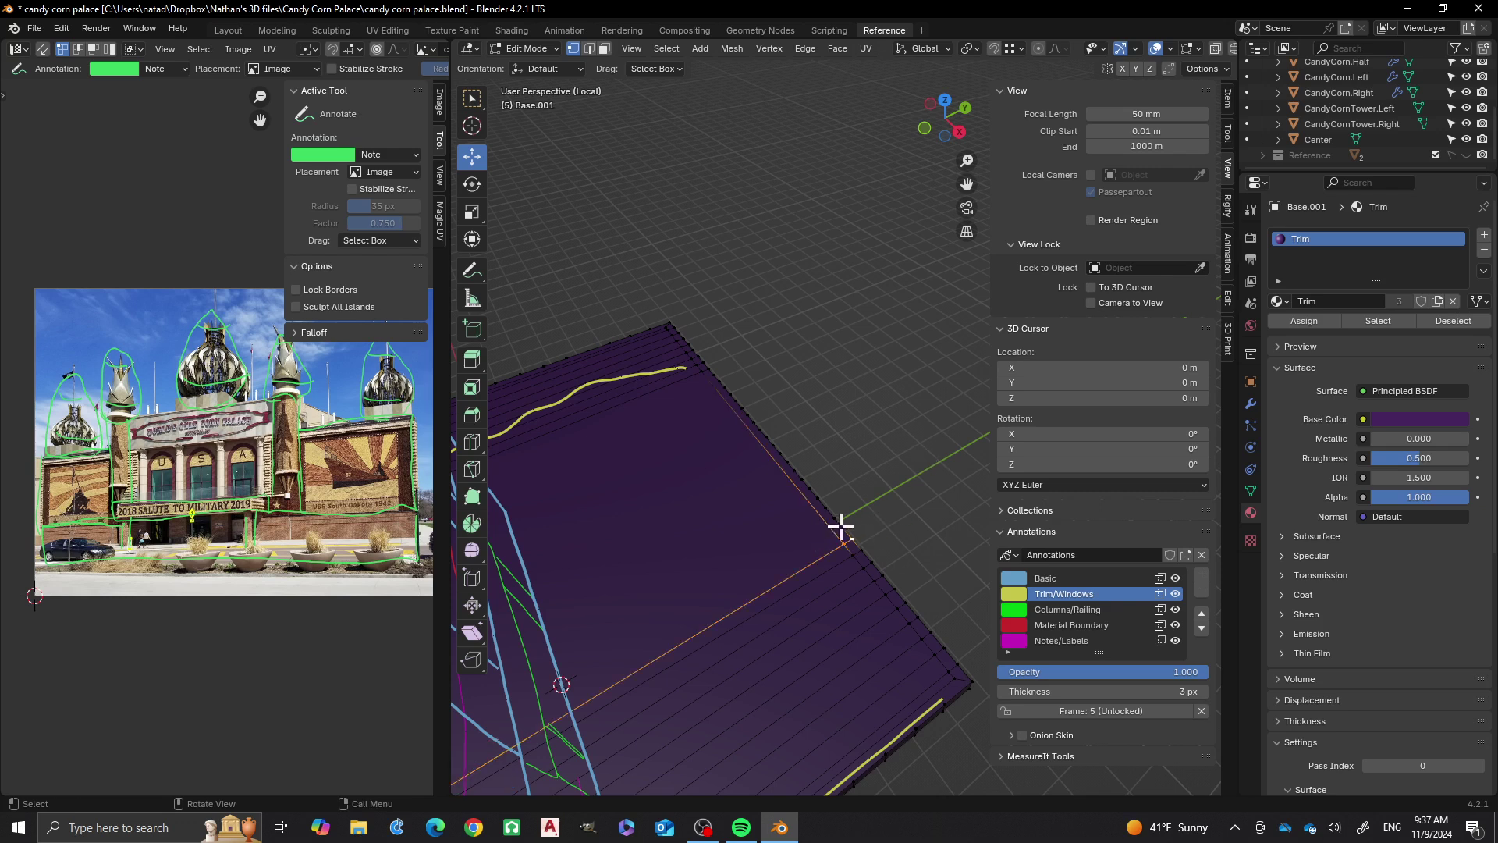
Join the next inward vertex on the projection's front rim to its counterpart on the opposite long side with a parallel edge
{"action": "scroll", "coordinate": [725, 522], "scroll_direction": "up", "scroll_amount": 6}
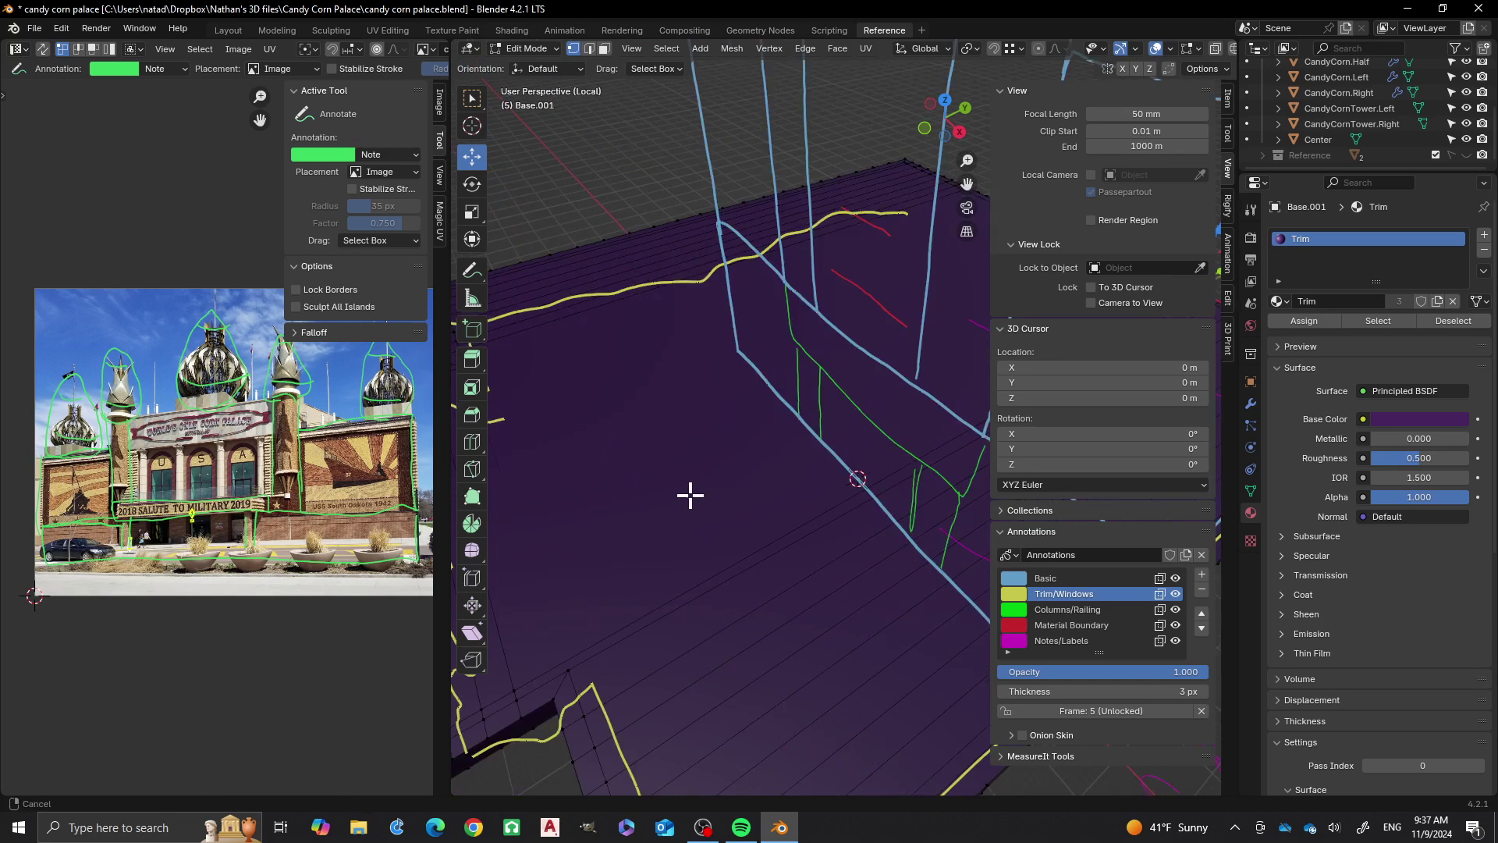
{"action": "scroll", "coordinate": [689, 495], "scroll_direction": "down", "scroll_amount": 3}
{"action": "middle_click_drag", "start_coordinate": [733, 528], "coordinate": [723, 562]}
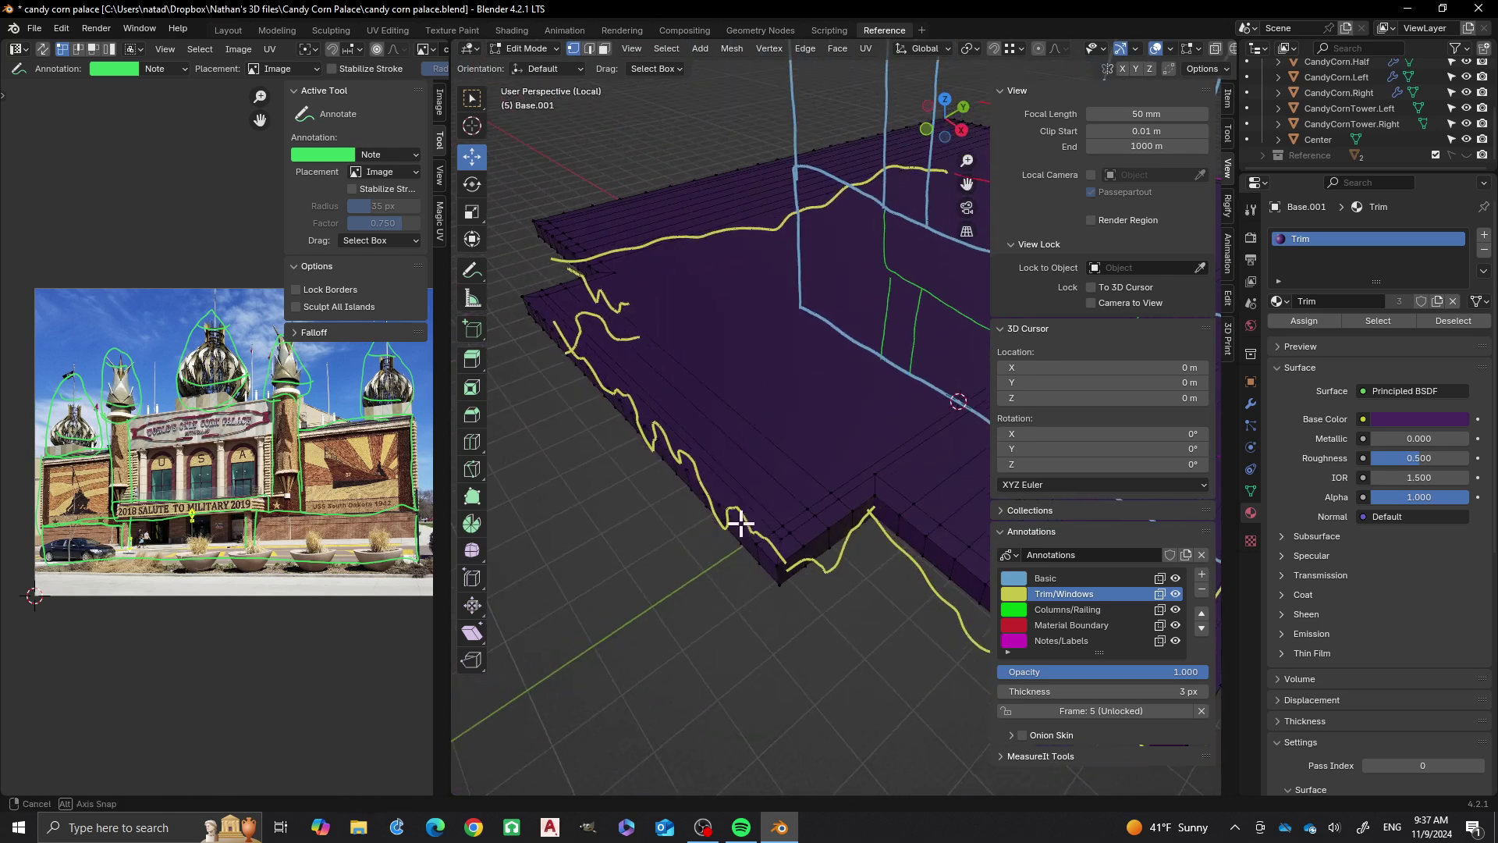
{"action": "left_click", "coordinate": [737, 521], "text": "shift"}
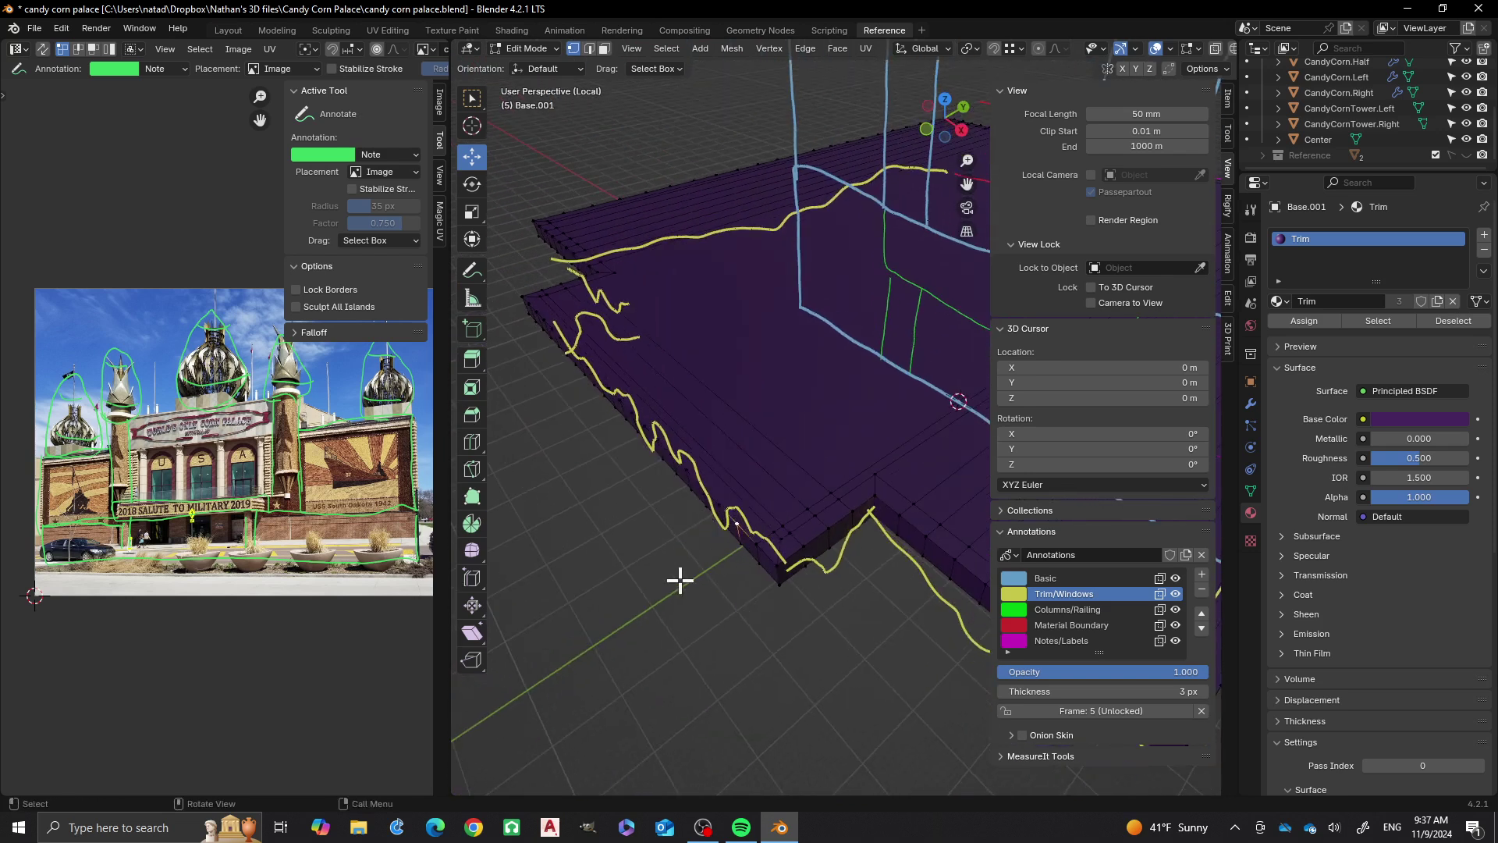
{"action": "key", "text": "j"}
Connect the next two front-rim vertices near the projection's centre line to their counterparts on the opposite long side with parallel edges
{"action": "middle_click_drag", "start_coordinate": [659, 590], "coordinate": [683, 591]}
{"action": "left_click", "coordinate": [799, 529]}
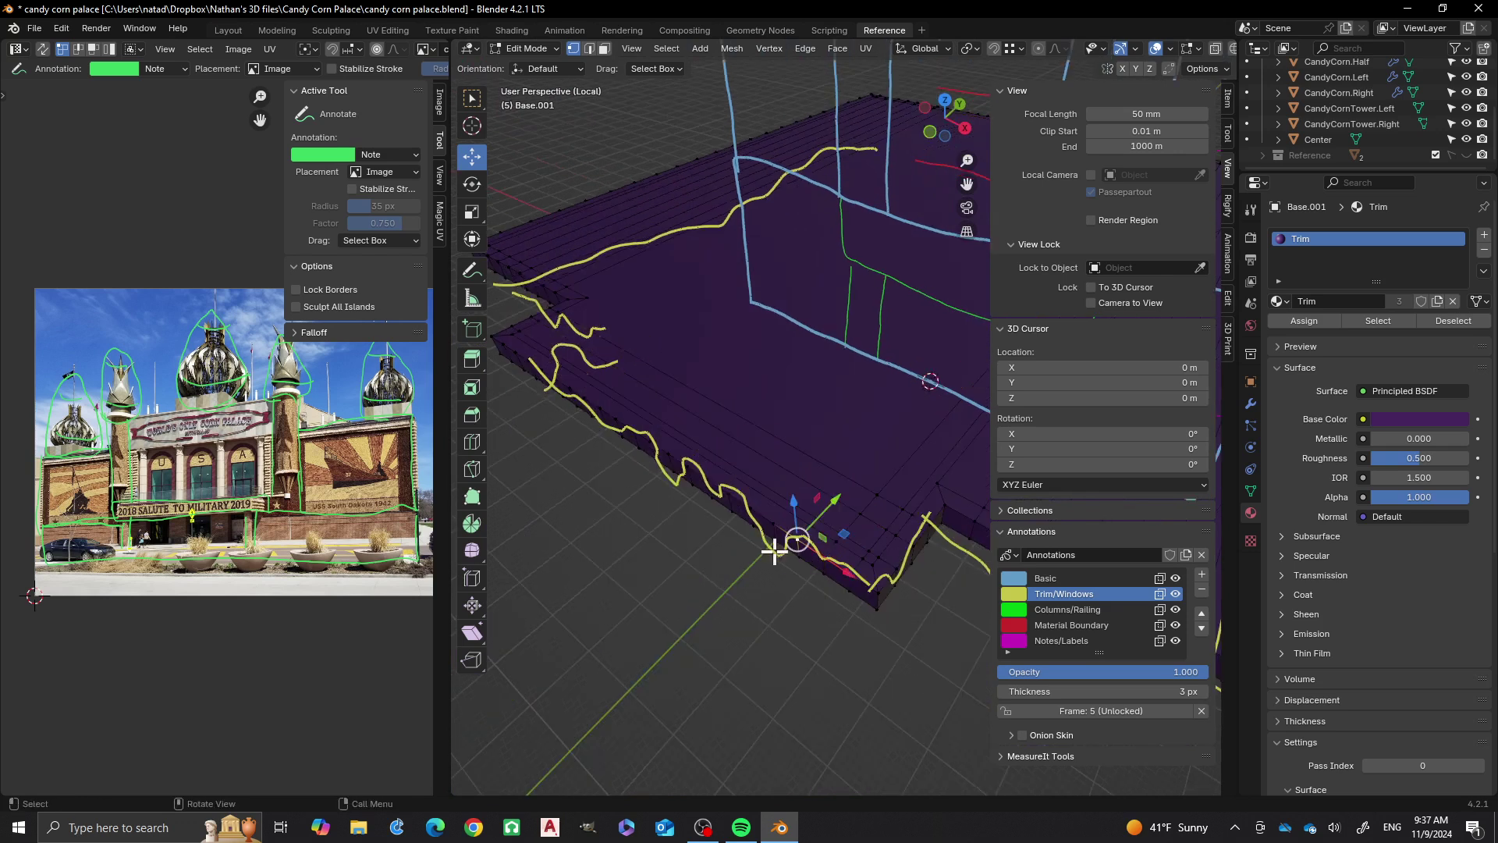
{"action": "middle_click_drag", "start_coordinate": [873, 421], "coordinate": [687, 585], "text": "shift"}
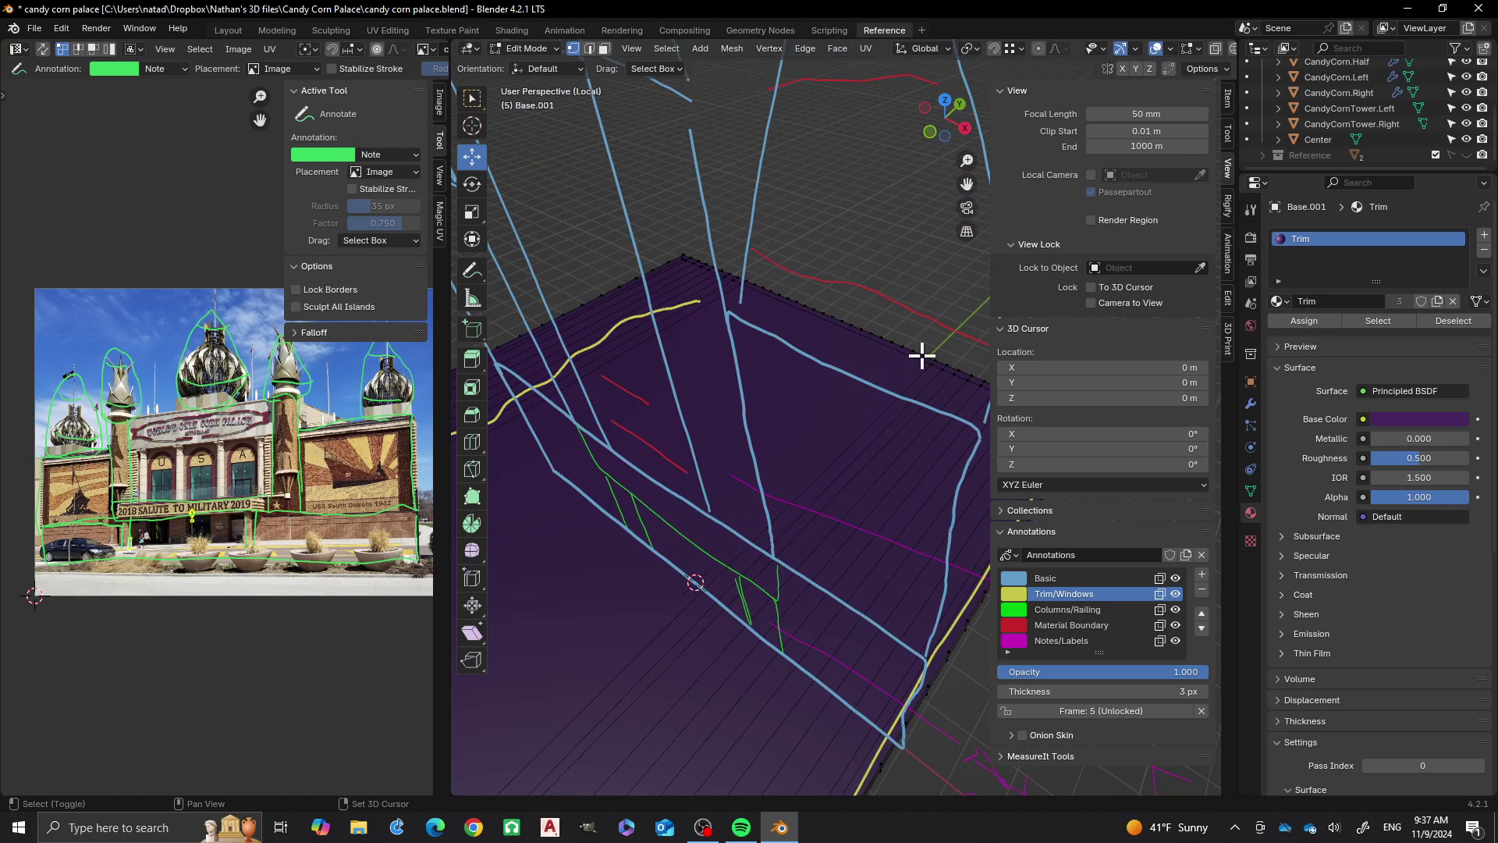
{"action": "key", "text": "j"}
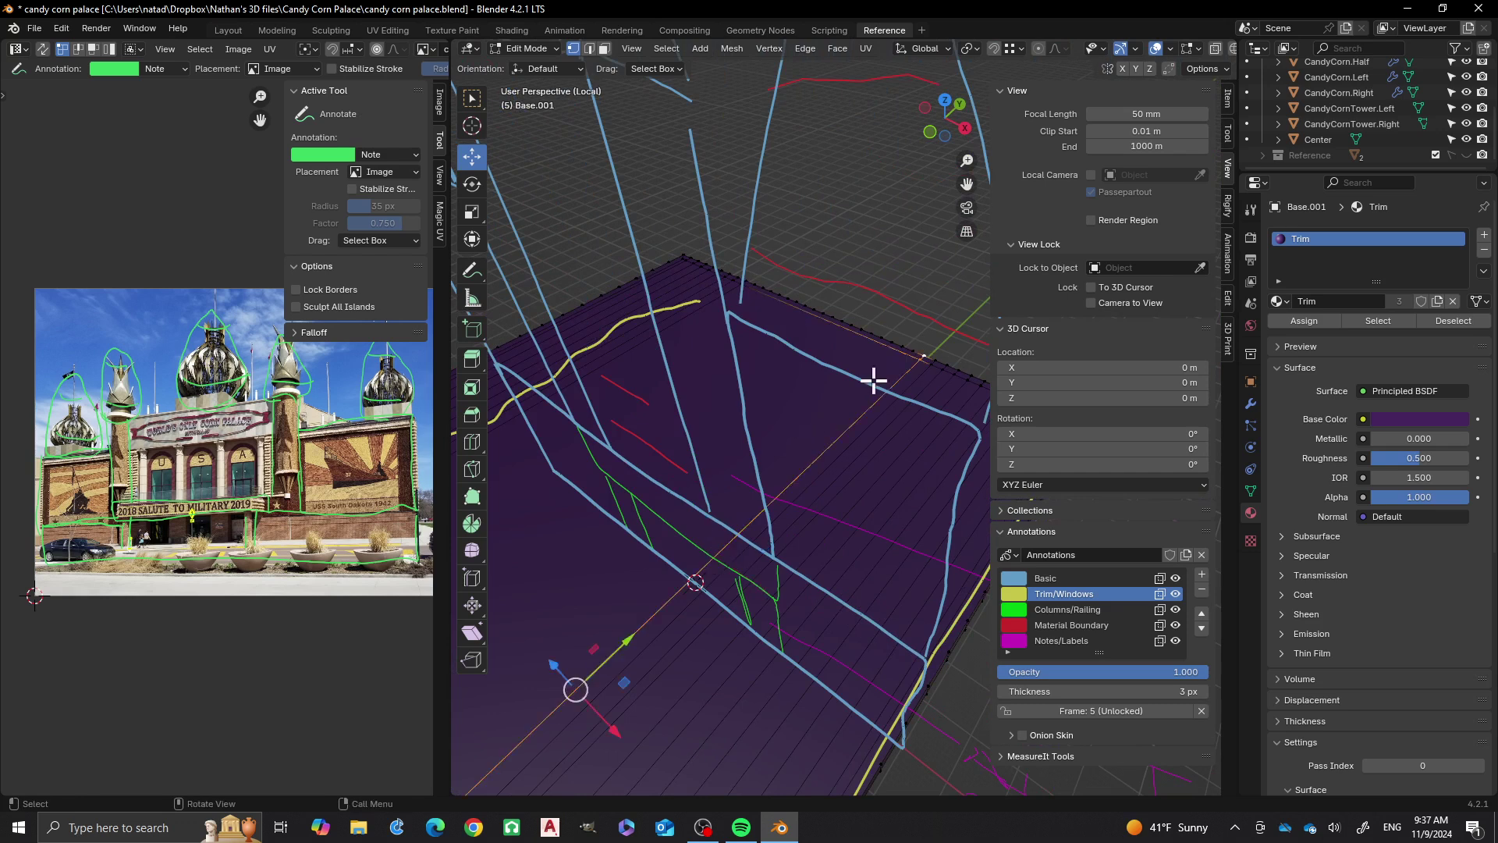
{"action": "left_click", "coordinate": [911, 348]}
{"action": "middle_click_drag", "start_coordinate": [622, 549], "coordinate": [807, 445], "text": "shift"}
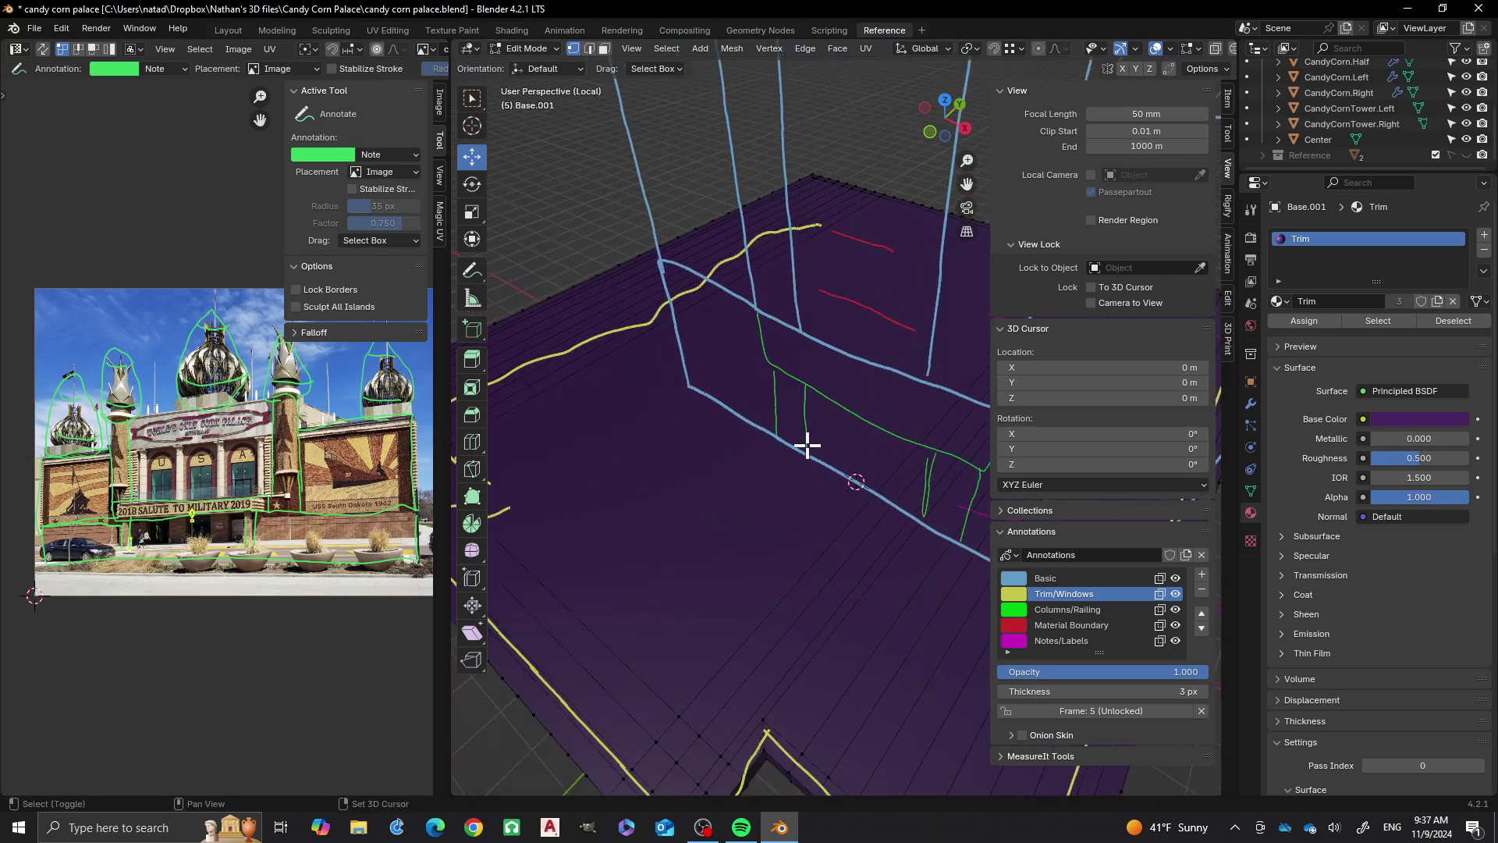
{"action": "middle_click_drag", "start_coordinate": [639, 681], "coordinate": [705, 602], "text": "shift"}
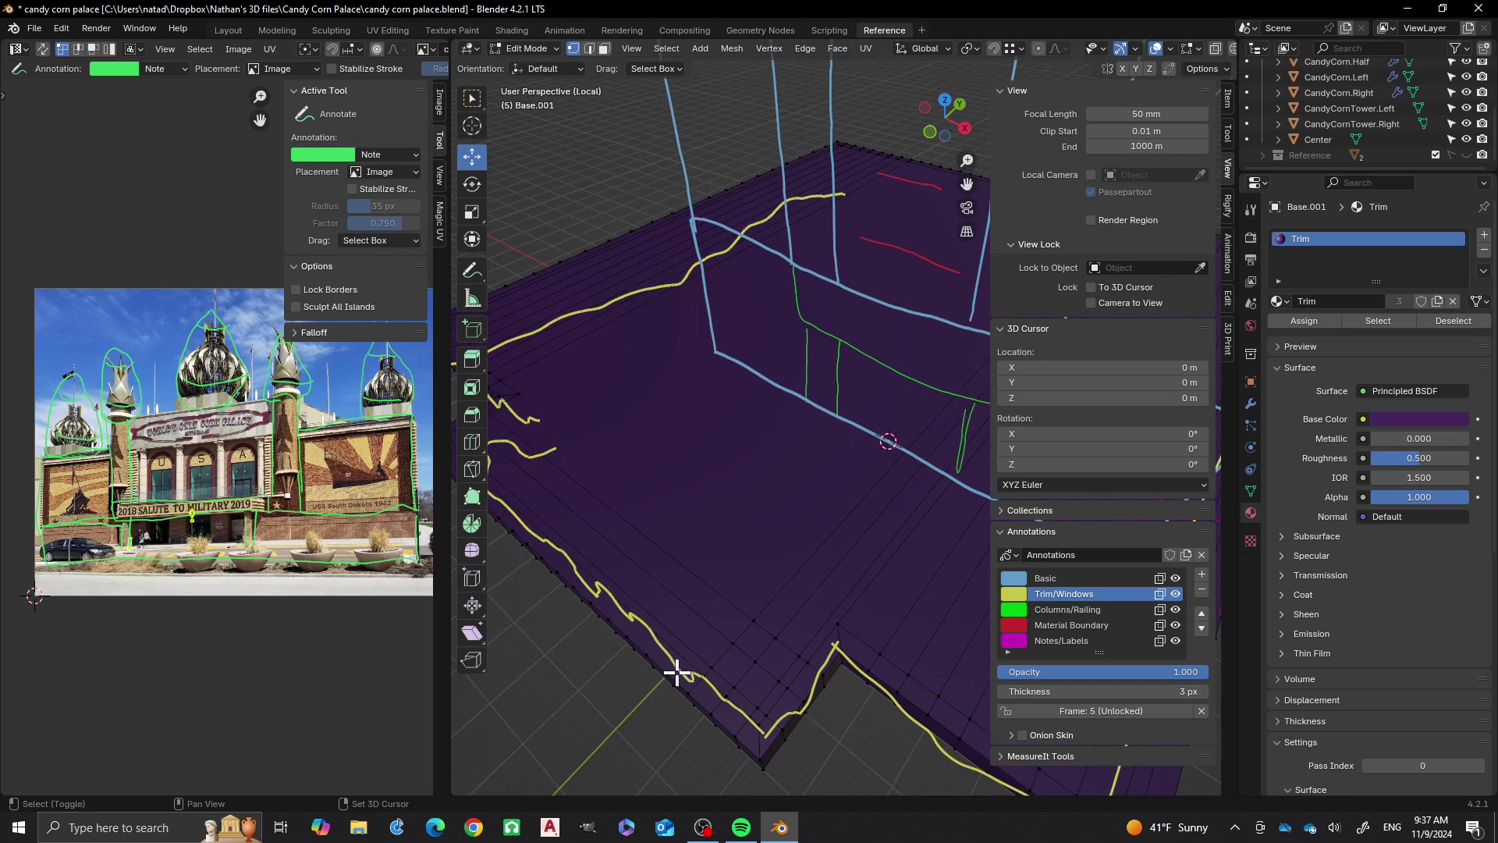
{"action": "key", "text": "j"}
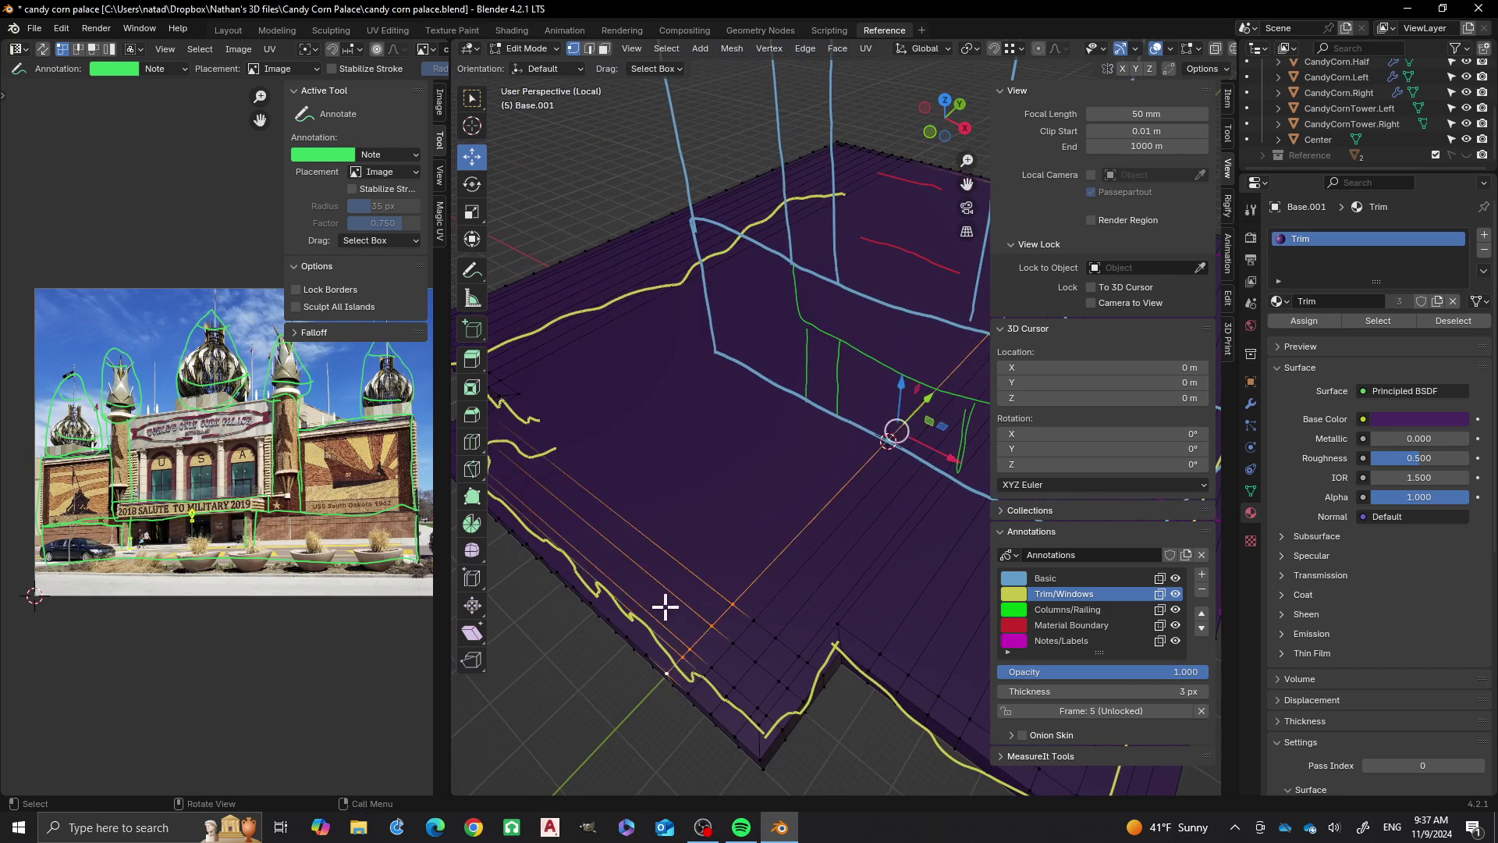
Add two more parallel edges across the slab, from the front-rim vertices just past the projection's centre to the opposite rim
{"action": "mouse_move", "coordinate": [802, 505]}
{"action": "middle_mouse_down"}
{"action": "mouse_move", "coordinate": [812, 518]}
{"action": "mouse_move", "coordinate": [776, 531]}
{"action": "middle_mouse_up"}
{"action": "scroll", "coordinate": [880, 436], "scroll_direction": "up", "scroll_amount": 2}
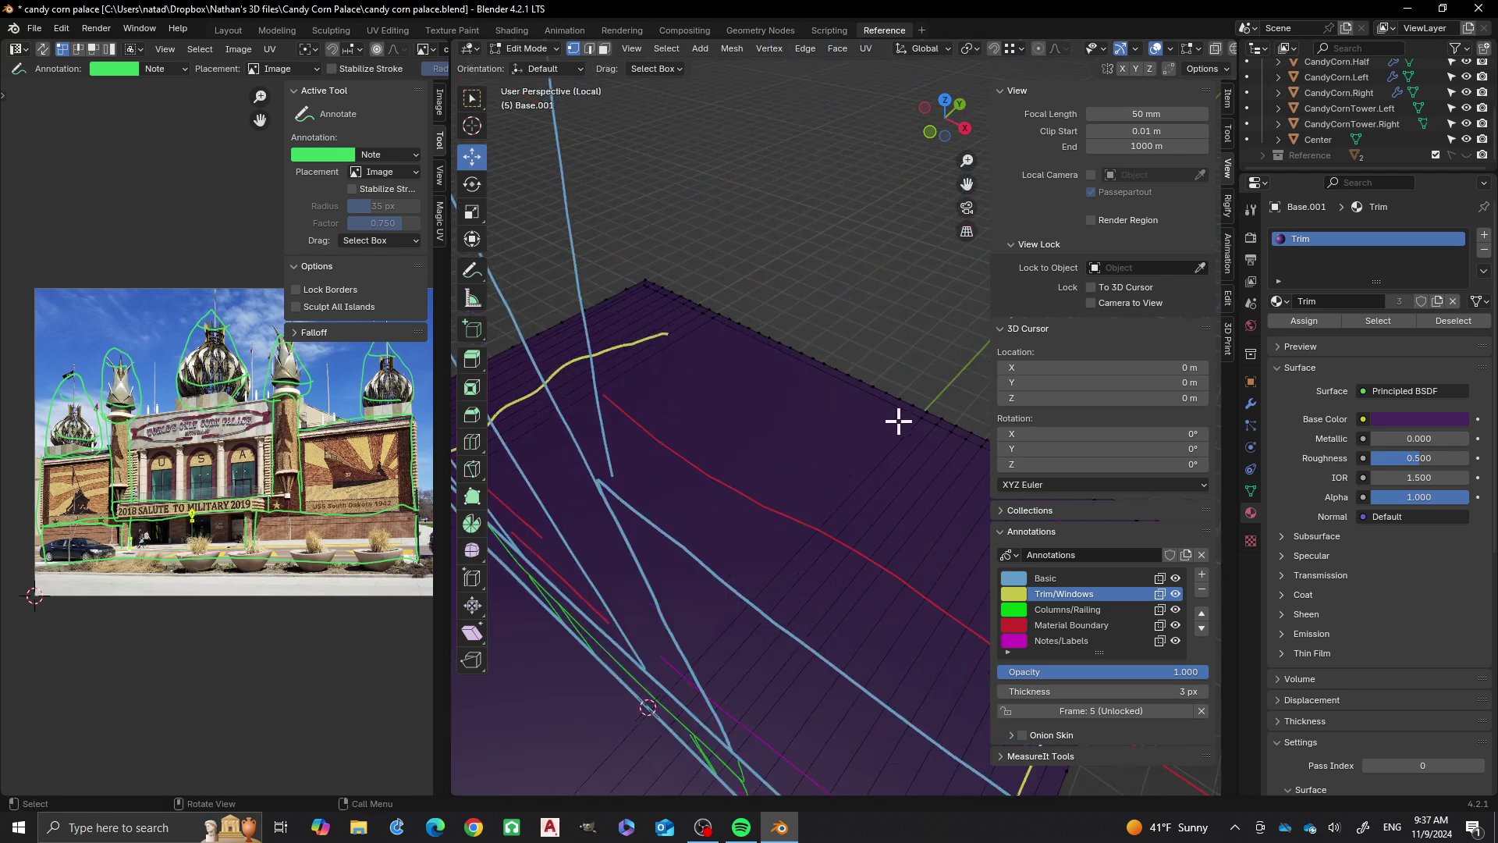
{"action": "left_click", "coordinate": [915, 401], "text": "shift"}
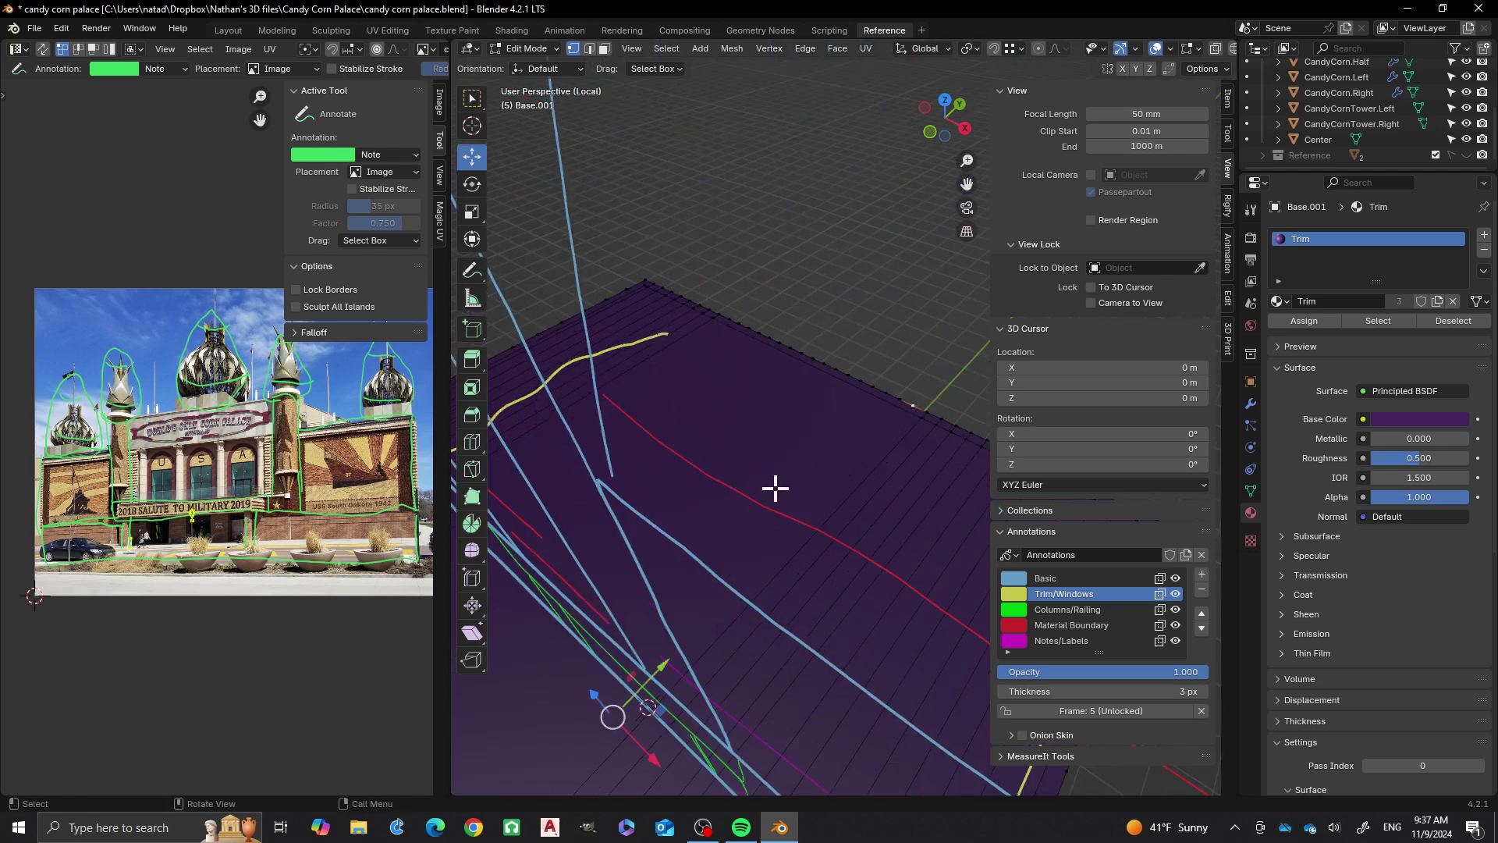
{"action": "left_click", "coordinate": [900, 398]}
{"action": "mouse_move", "coordinate": [899, 398]}
{"action": "middle_mouse_down"}
{"action": "mouse_move", "coordinate": [684, 552]}
{"action": "mouse_move", "coordinate": [773, 438]}
{"action": "middle_mouse_up"}
{"action": "mouse_move", "coordinate": [722, 536]}
{"action": "middle_mouse_down"}
{"action": "mouse_move", "coordinate": [765, 468]}
{"action": "mouse_move", "coordinate": [742, 481]}
{"action": "mouse_move", "coordinate": [709, 579]}
{"action": "middle_mouse_up"}
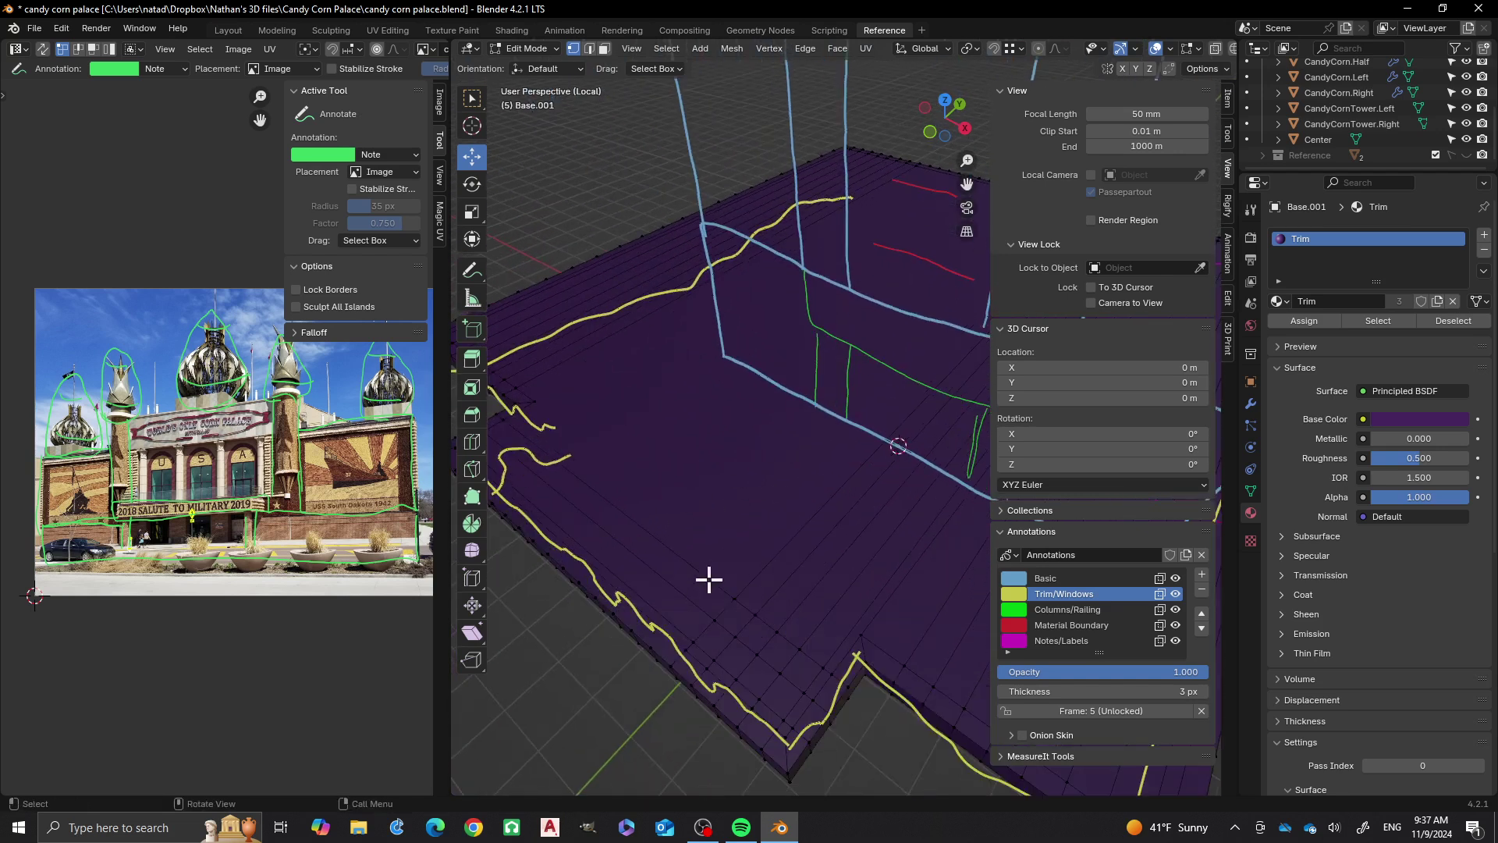
{"action": "left_click", "coordinate": [651, 647]}
{"action": "key", "text": "j"}
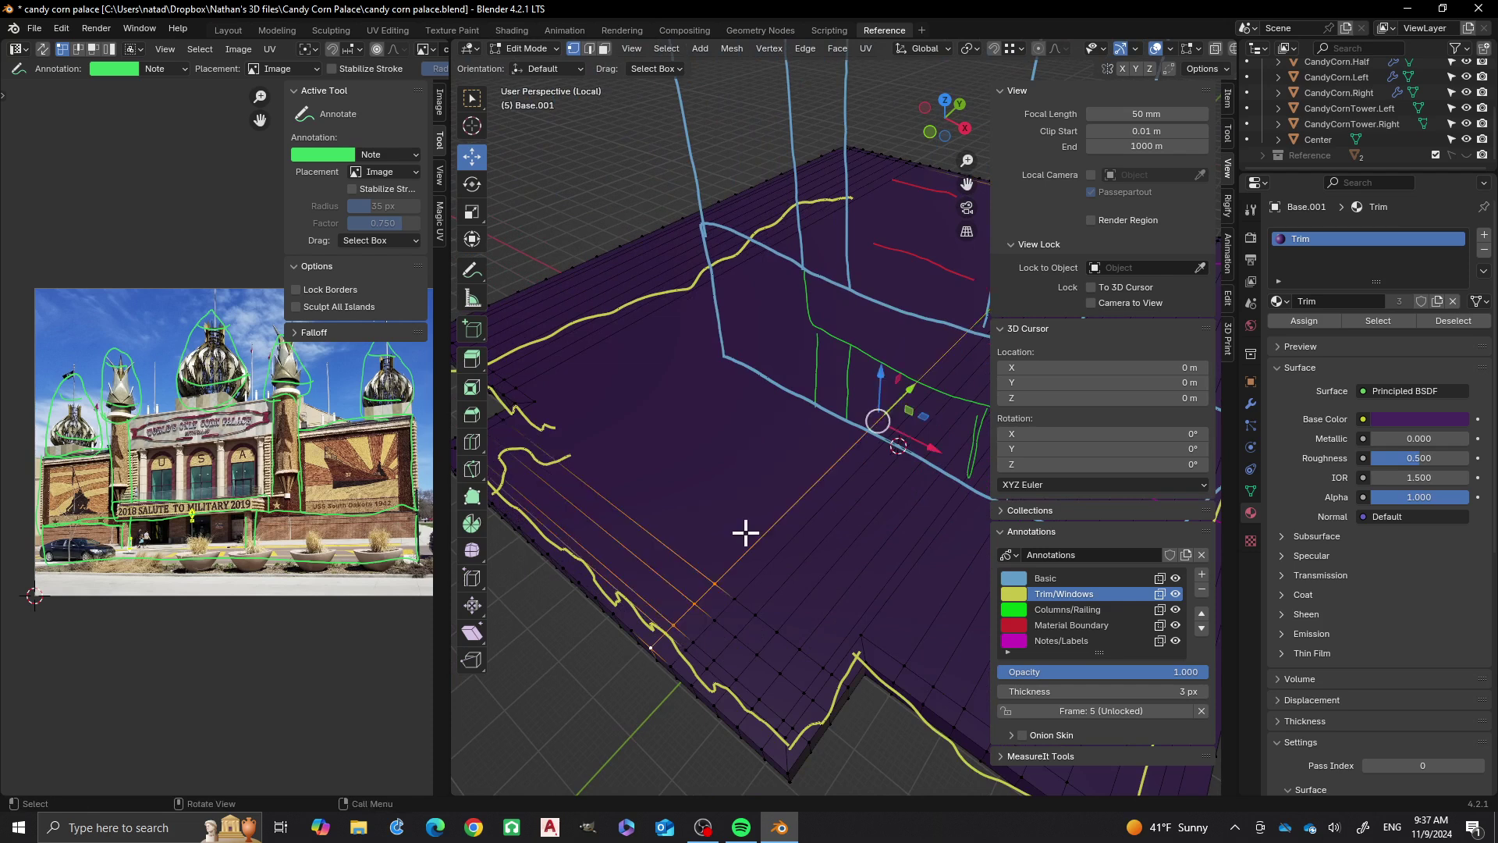
Join the following two front-rim vertices, towards the projection's other outer corner, to their matching vertices on the opposite long side
{"action": "mouse_move", "coordinate": [634, 622]}
{"action": "middle_mouse_down"}
{"action": "mouse_move", "coordinate": [749, 525]}
{"action": "mouse_move", "coordinate": [642, 679]}
{"action": "mouse_move", "coordinate": [910, 367]}
{"action": "mouse_move", "coordinate": [720, 499]}
{"action": "mouse_move", "coordinate": [798, 428]}
{"action": "mouse_move", "coordinate": [798, 461]}
{"action": "mouse_move", "coordinate": [814, 430]}
{"action": "middle_mouse_up"}
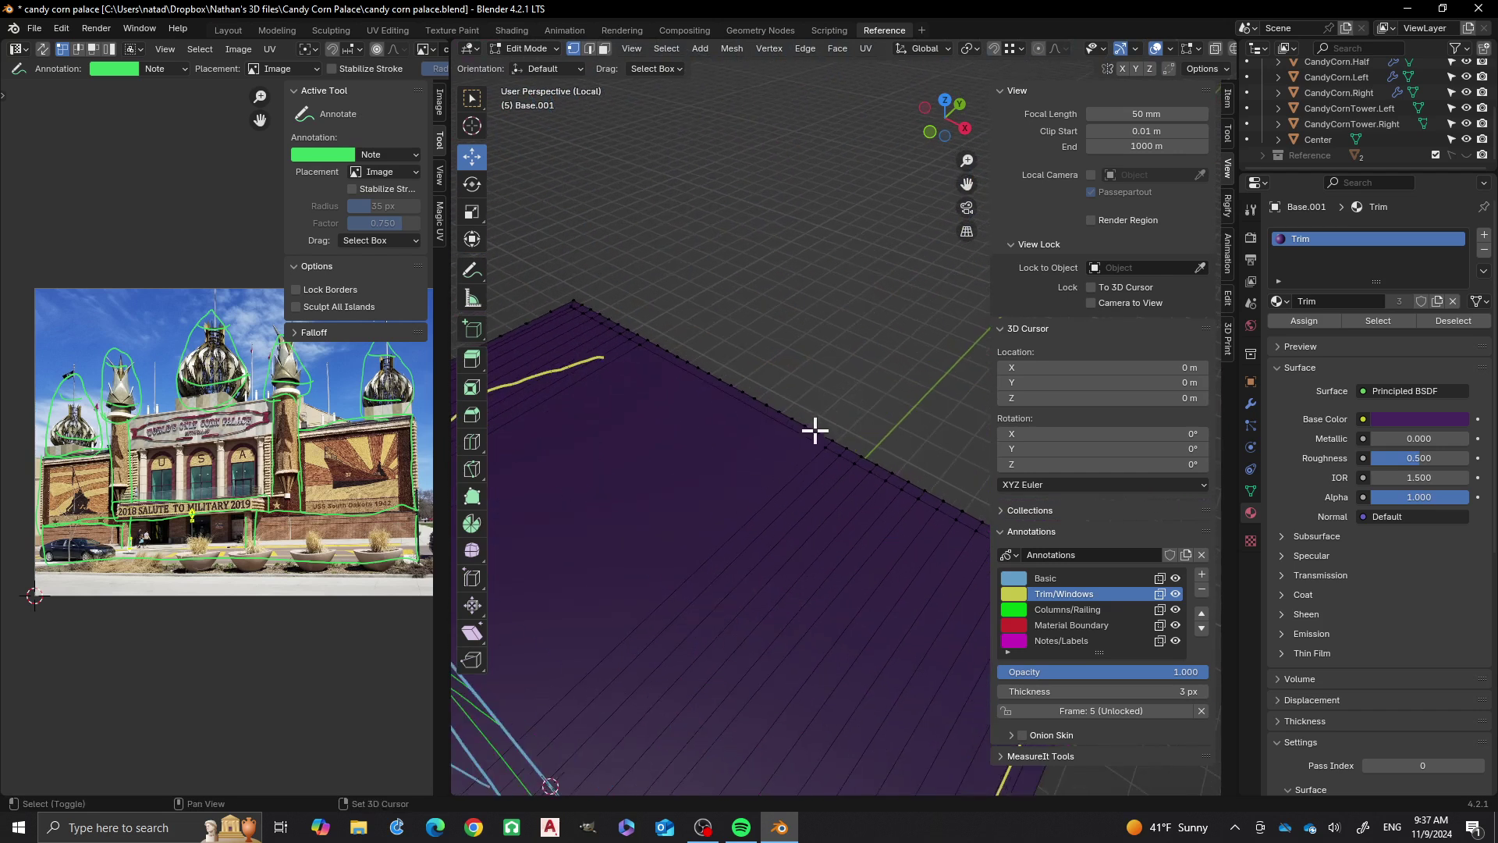
{"action": "left_click", "coordinate": [764, 509], "text": "alt+shift"}
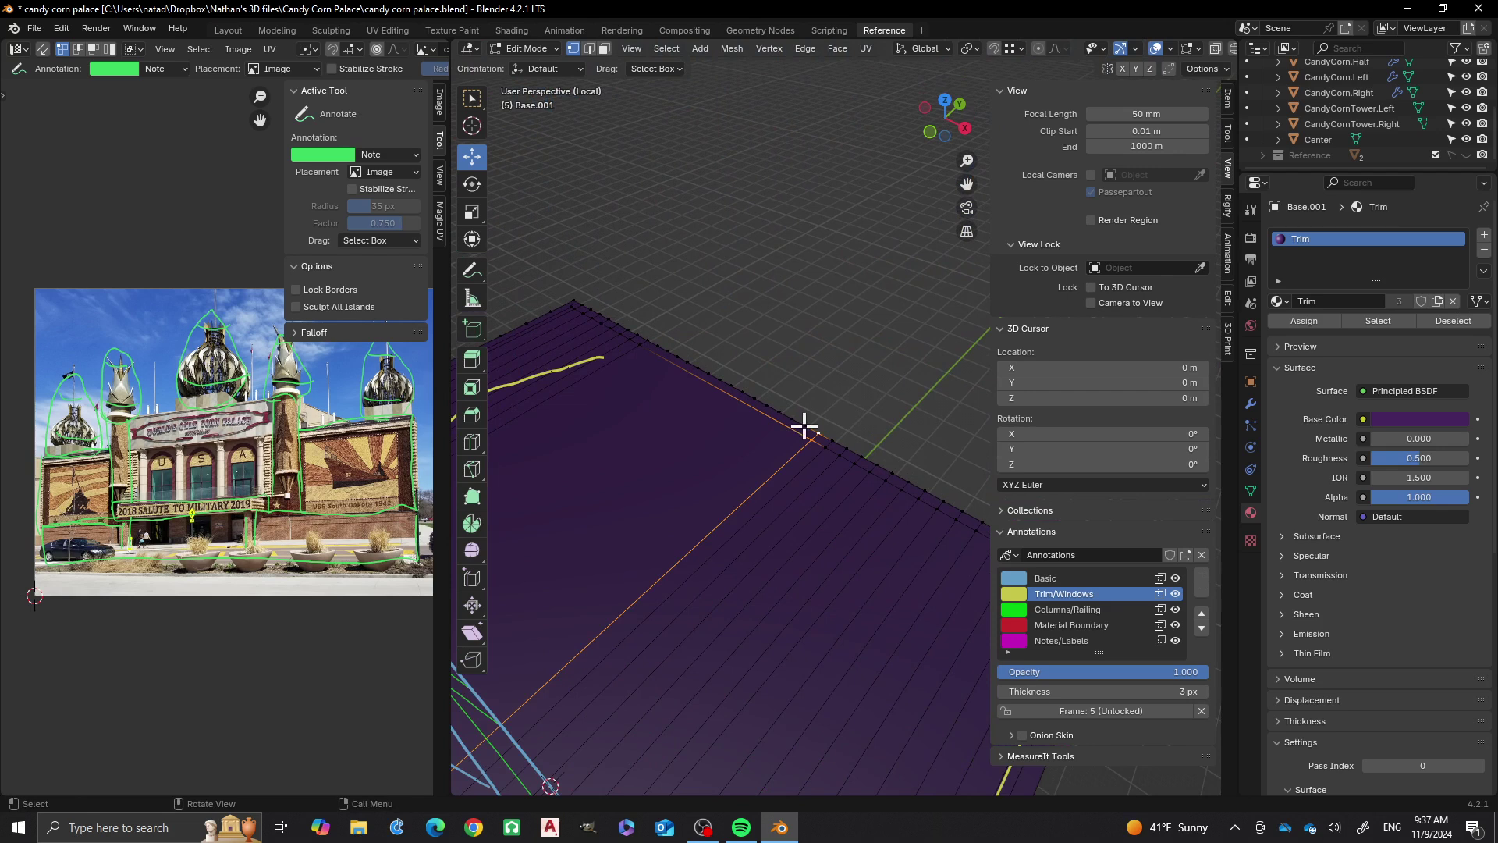
{"action": "mouse_move", "coordinate": [729, 478]}
{"action": "middle_mouse_down"}
{"action": "mouse_move", "coordinate": [843, 371]}
{"action": "mouse_move", "coordinate": [862, 382]}
{"action": "mouse_move", "coordinate": [799, 398]}
{"action": "middle_mouse_up"}
{"action": "scroll", "coordinate": [714, 505], "scroll_direction": "up", "scroll_amount": 2}
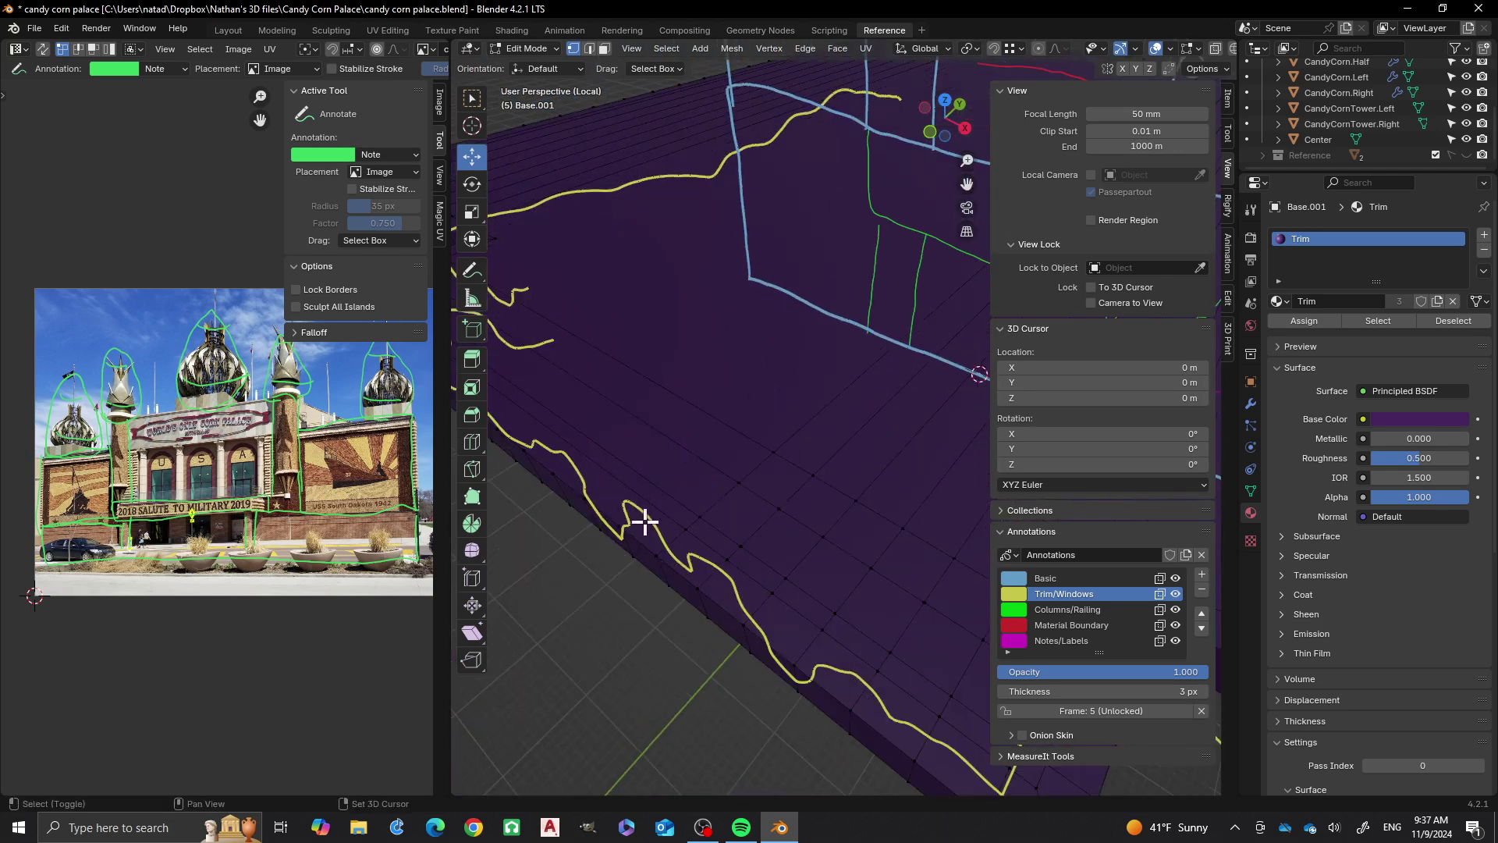
{"action": "left_click", "coordinate": [728, 433], "text": "alt+shift"}
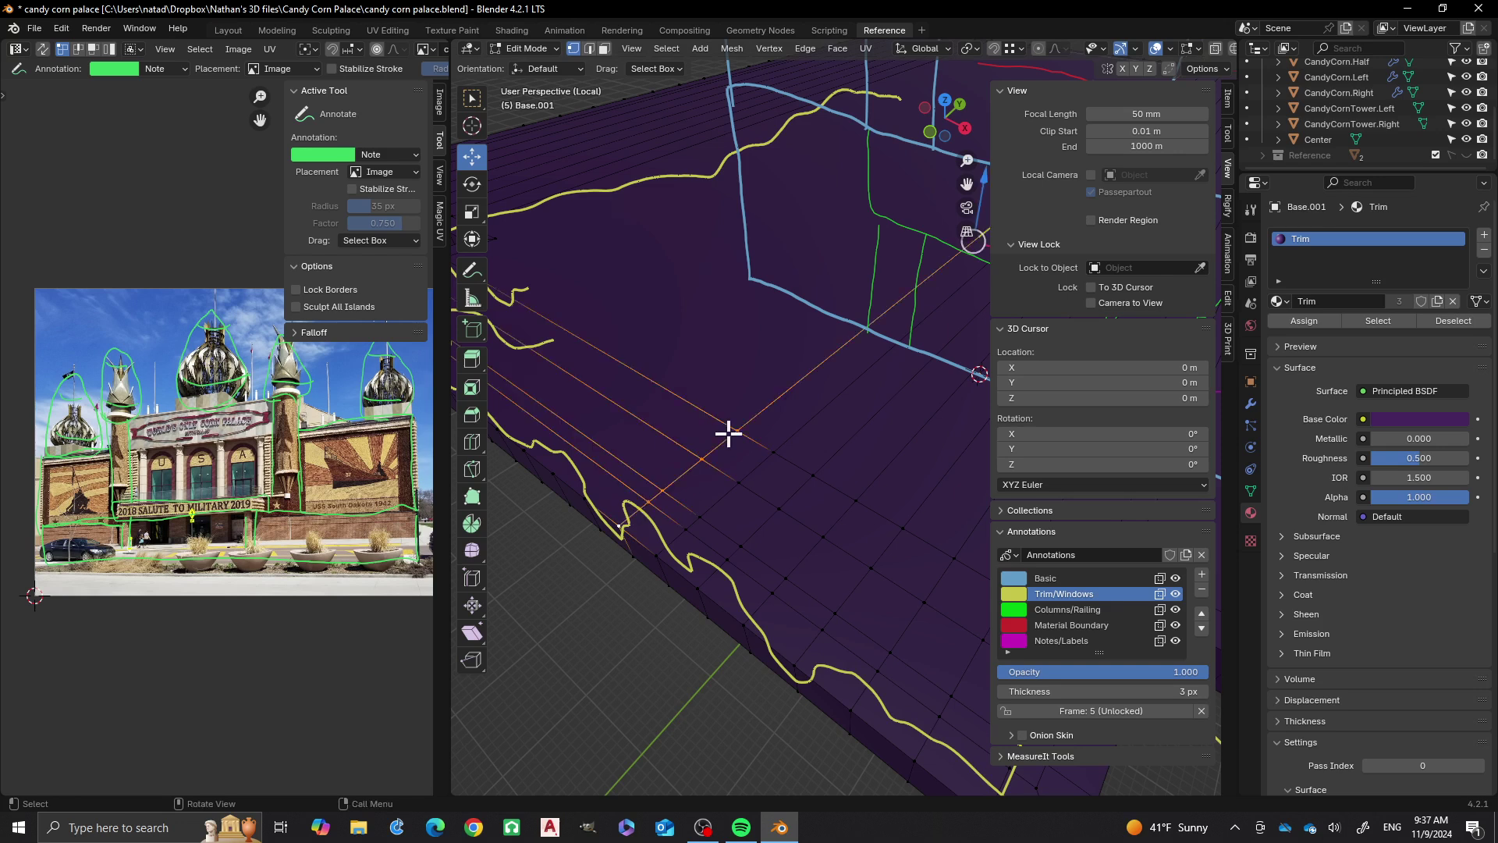
Extend the row of crosswise edges by two, connecting the next two vertices on the projection's rim to the opposite long side
{"action": "left_click", "coordinate": [587, 496]}
{"action": "middle_click_drag", "start_coordinate": [859, 321], "coordinate": [762, 458], "text": "shift"}
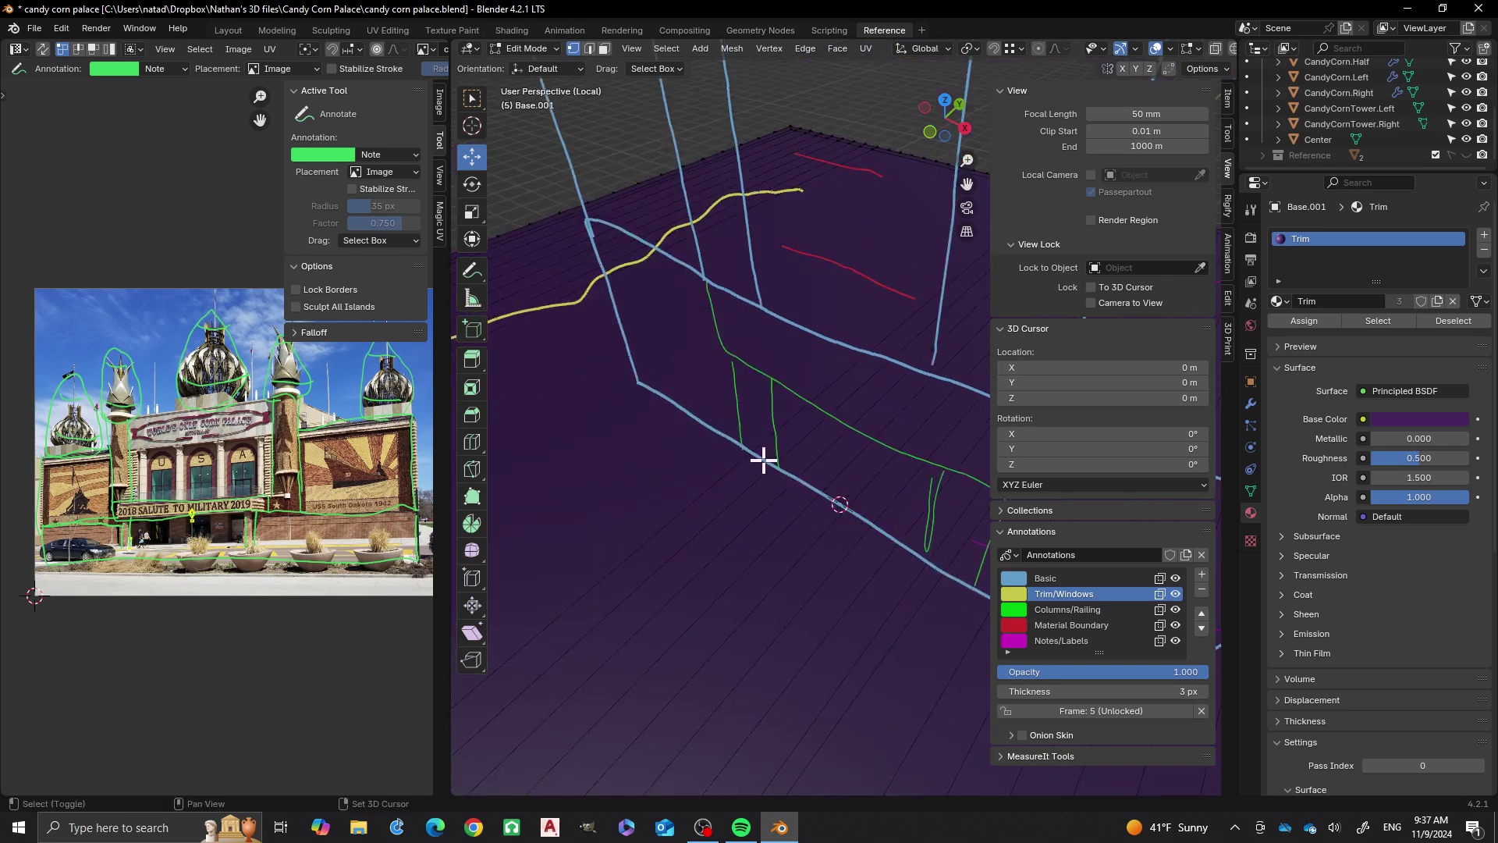
{"action": "middle_click_drag", "start_coordinate": [897, 382], "coordinate": [772, 482], "text": "shift"}
{"action": "middle_click_drag", "start_coordinate": [842, 412], "coordinate": [731, 493], "text": "shift"}
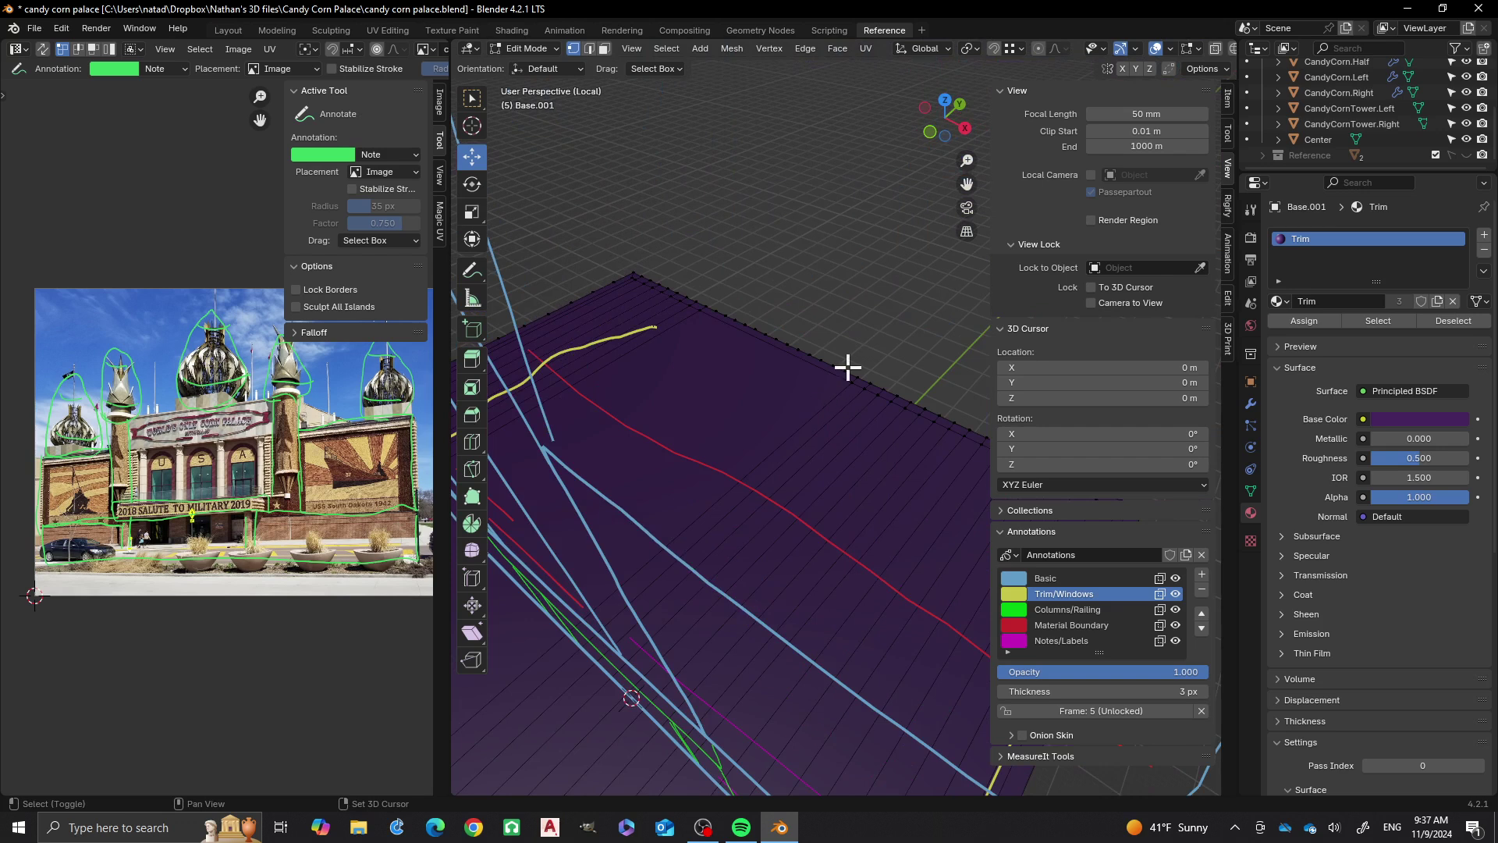
{"action": "left_click", "coordinate": [782, 439], "text": "alt"}
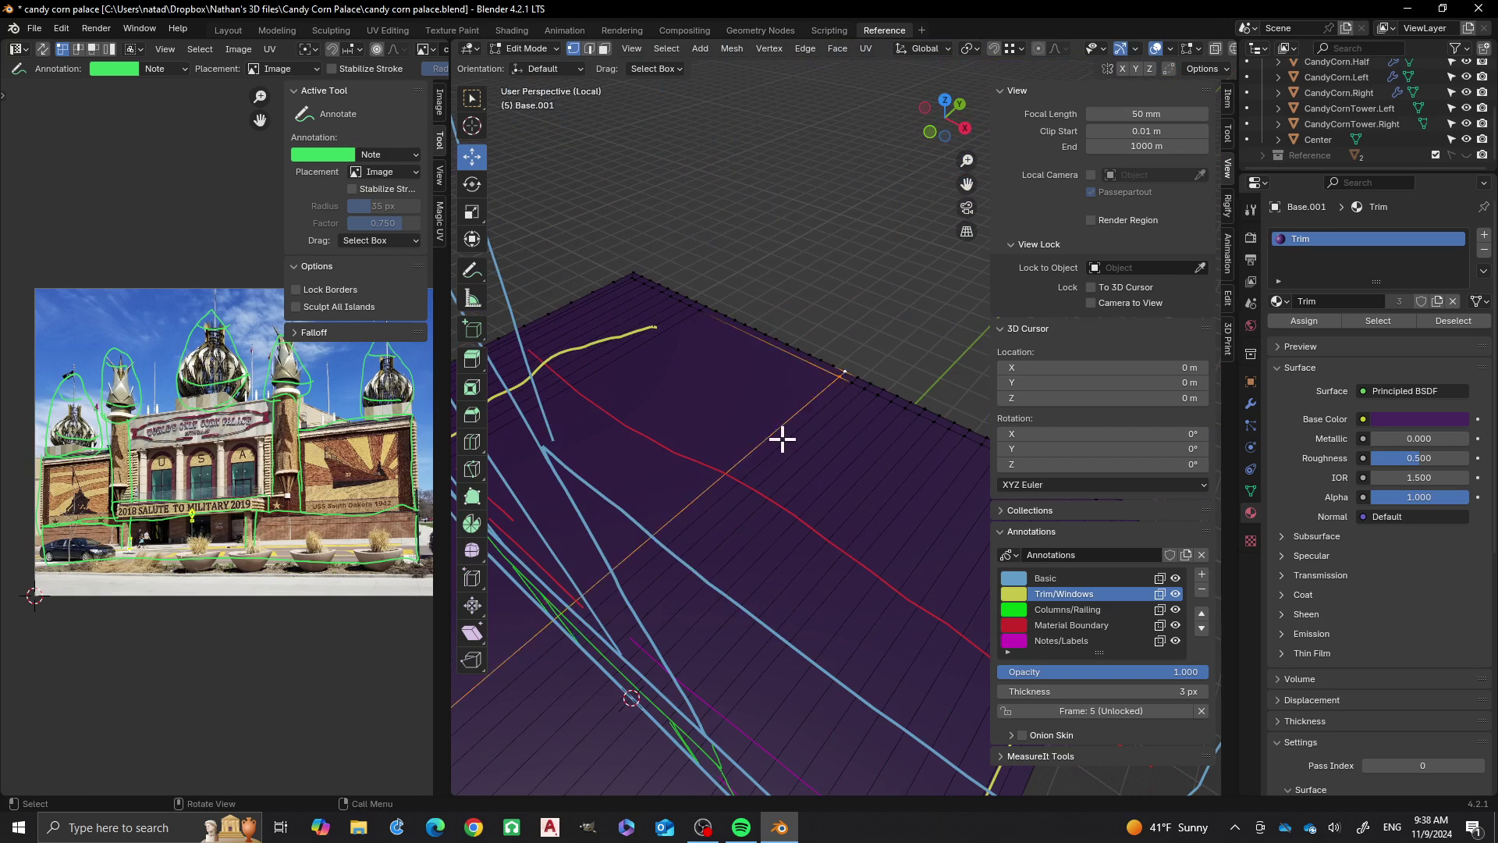
{"action": "left_click", "coordinate": [833, 363]}
{"action": "mouse_move", "coordinate": [703, 507]}
{"action": "middle_mouse_down", "text": "shift"}
{"action": "mouse_move", "coordinate": [800, 445]}
{"action": "mouse_move", "coordinate": [786, 443]}
{"action": "middle_mouse_up", "text": "shift"}
{"action": "middle_click_drag", "start_coordinate": [693, 493], "coordinate": [736, 479], "text": "shift"}
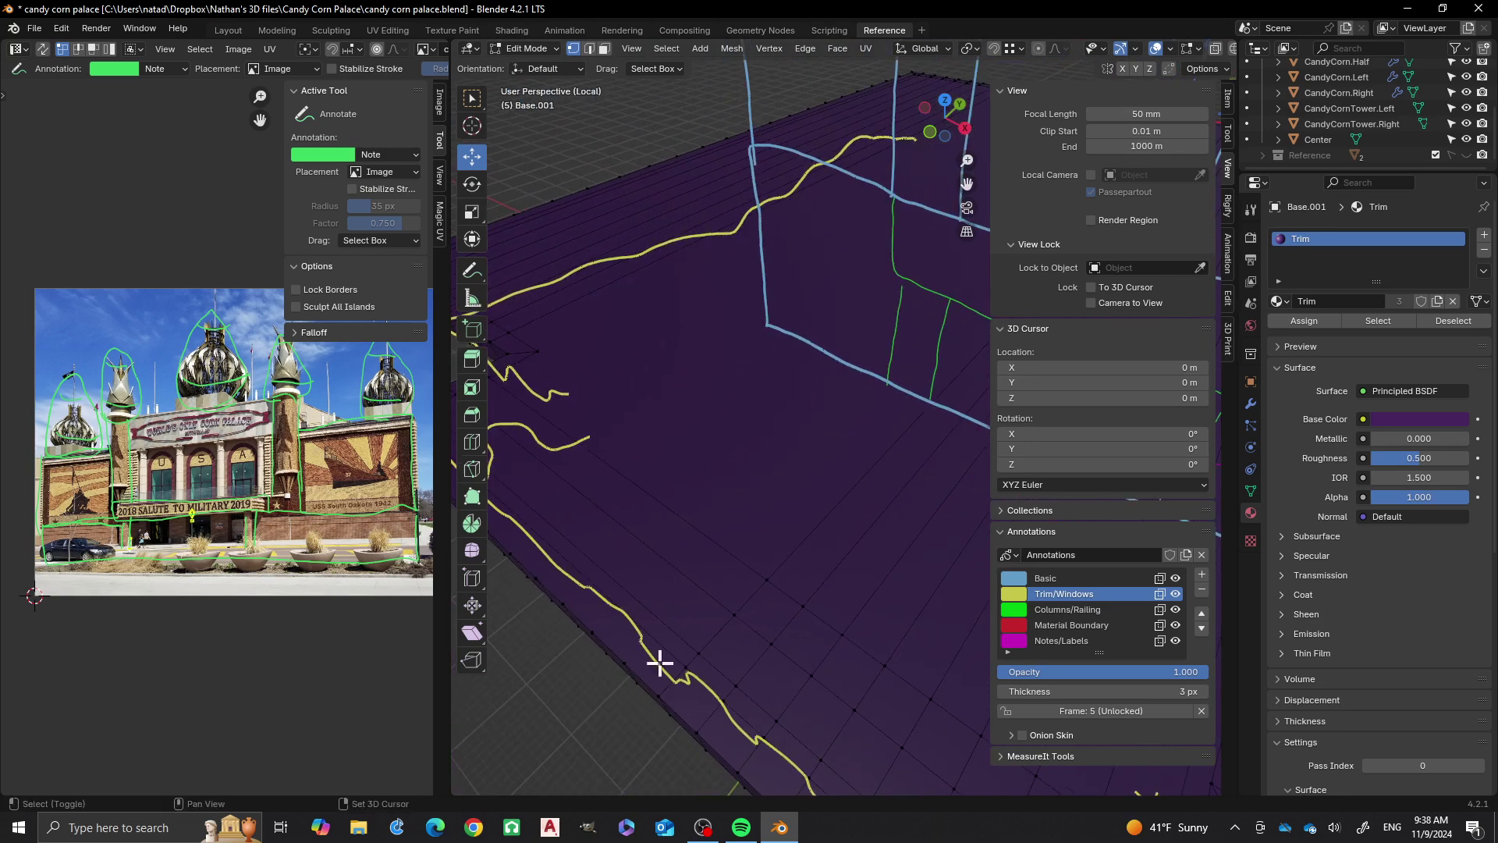
{"action": "left_click", "coordinate": [754, 505], "text": "alt"}
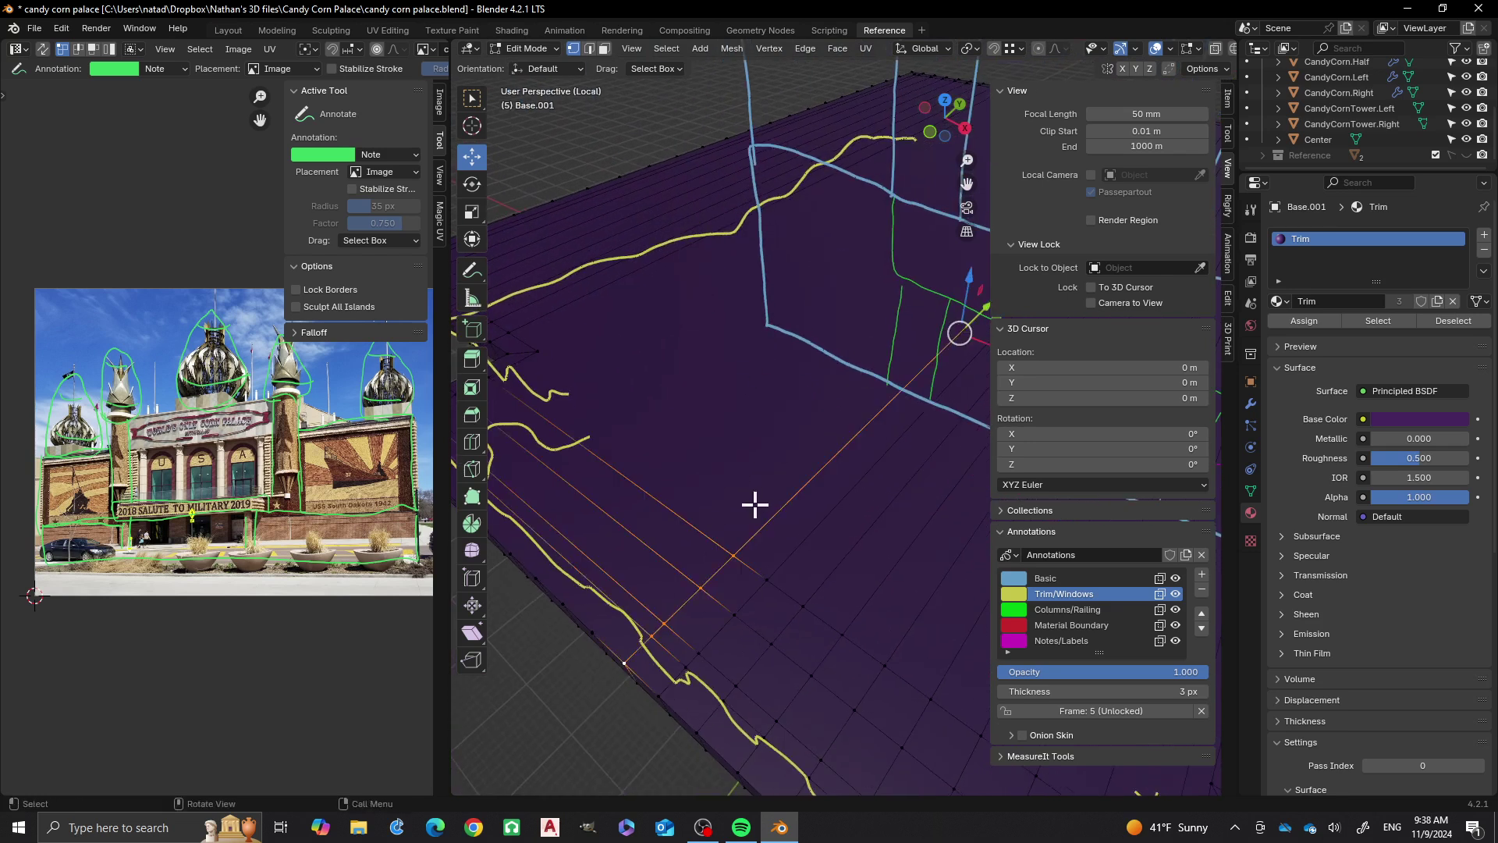
Link another two projection-rim vertices, continuing towards the unconnected outer corner, to their counterparts on the opposite long side with parallel edges
{"action": "left_click", "coordinate": [595, 627]}
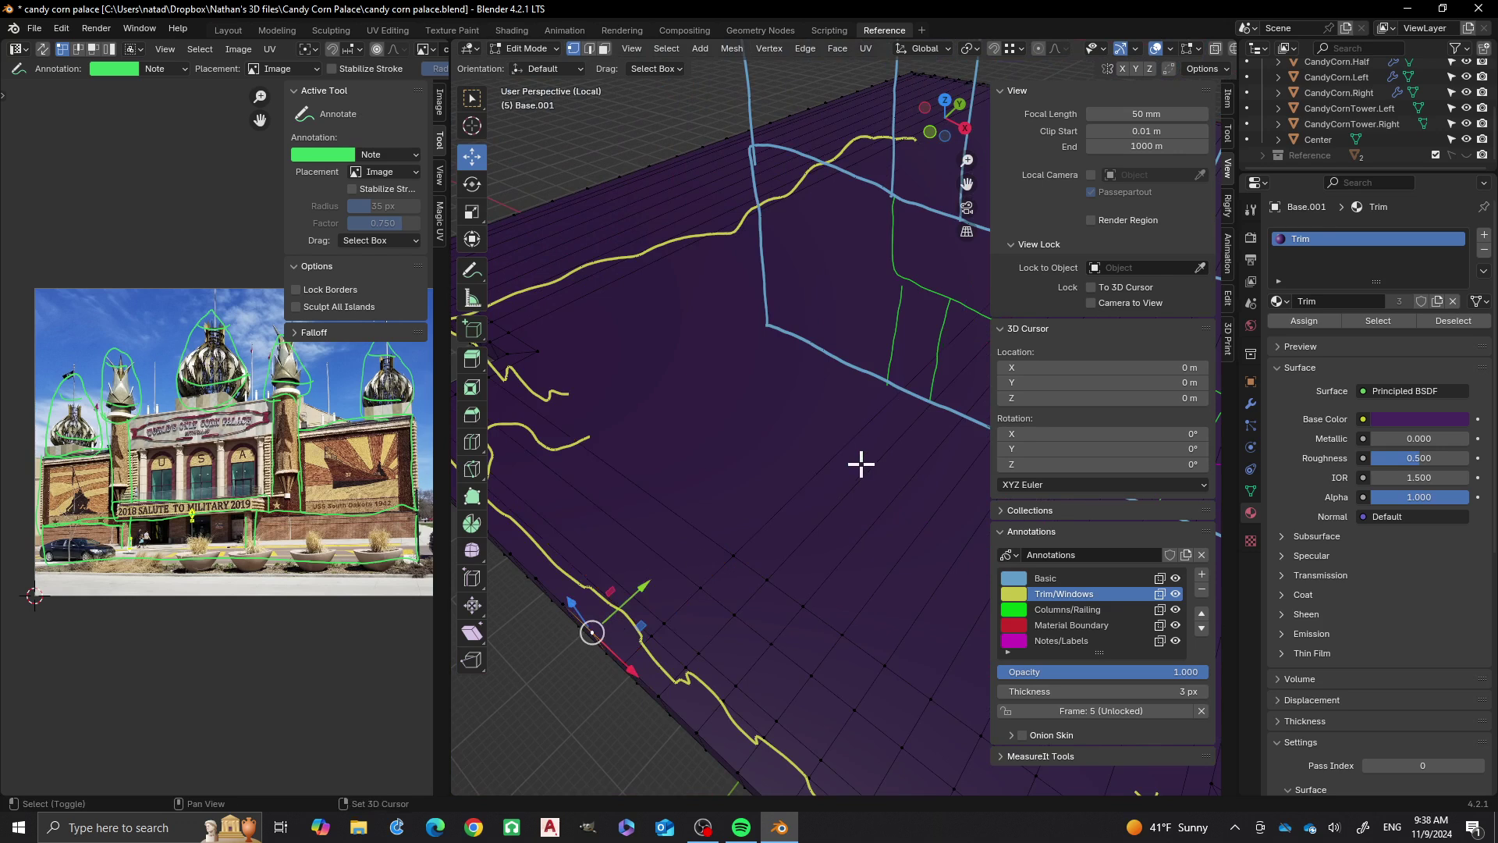
{"action": "mouse_move", "coordinate": [859, 463]}
{"action": "middle_mouse_down", "text": "shift"}
{"action": "mouse_move", "coordinate": [673, 599]}
{"action": "mouse_move", "coordinate": [611, 699]}
{"action": "middle_mouse_up", "text": "shift"}
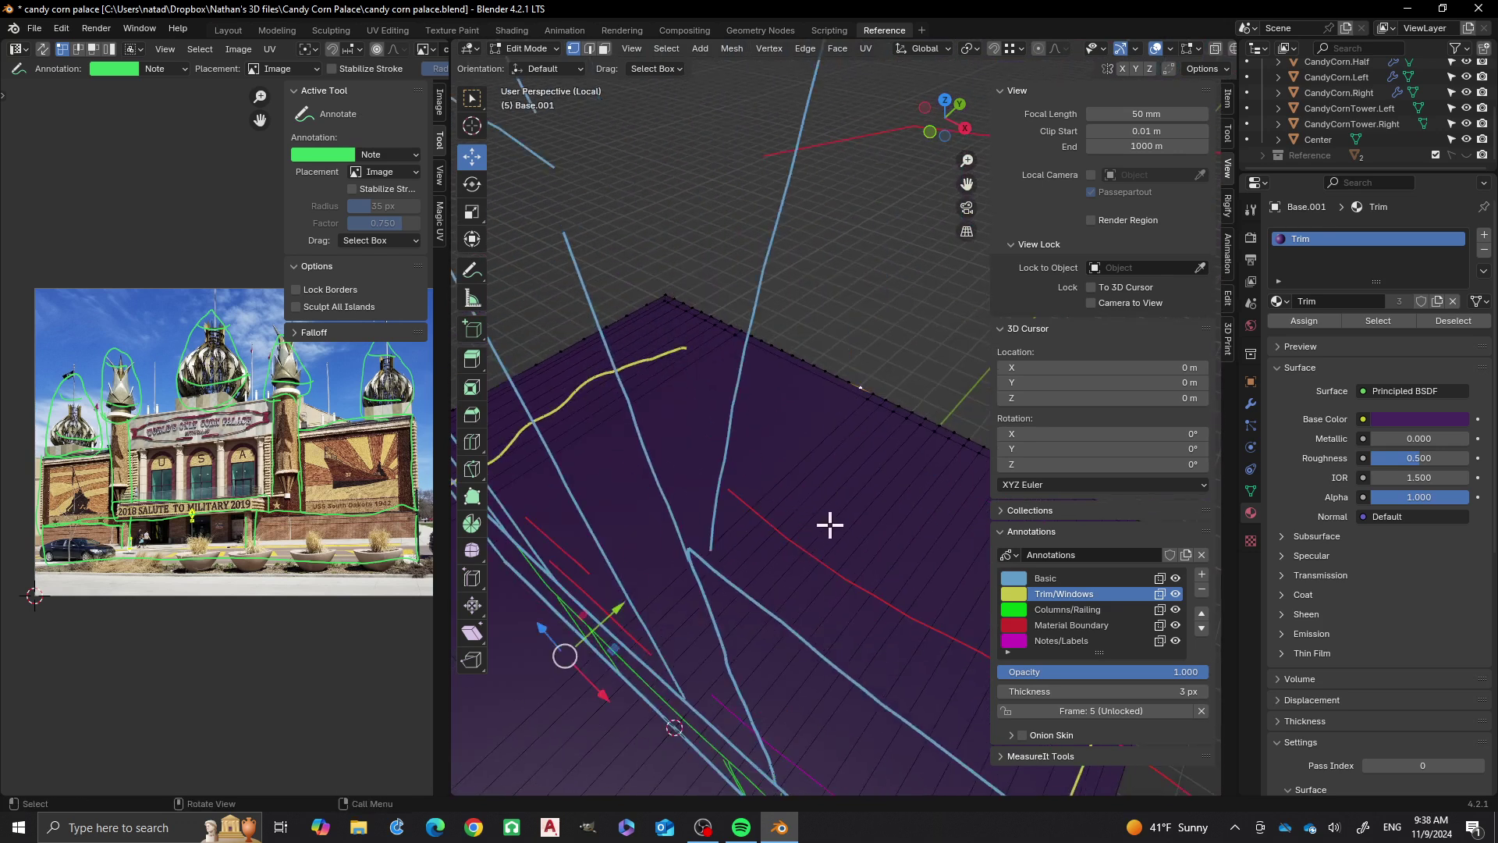
{"action": "left_click", "coordinate": [831, 426], "text": "alt"}
{"action": "scroll", "coordinate": [834, 402], "scroll_direction": "up", "scroll_amount": 2}
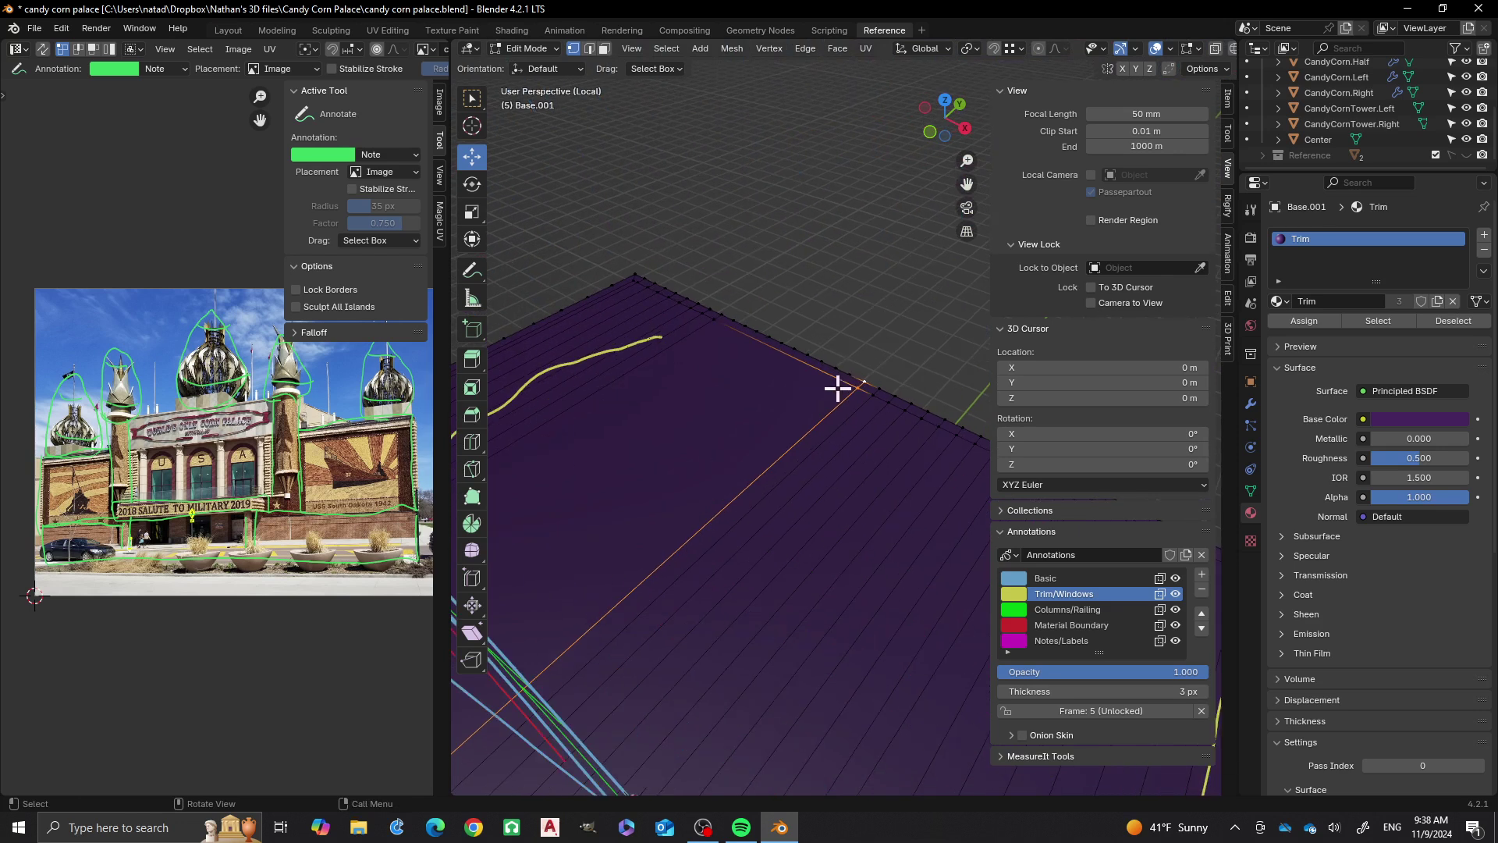
{"action": "left_click", "coordinate": [851, 376]}
{"action": "scroll", "coordinate": [822, 405], "scroll_direction": "down", "scroll_amount": 3}
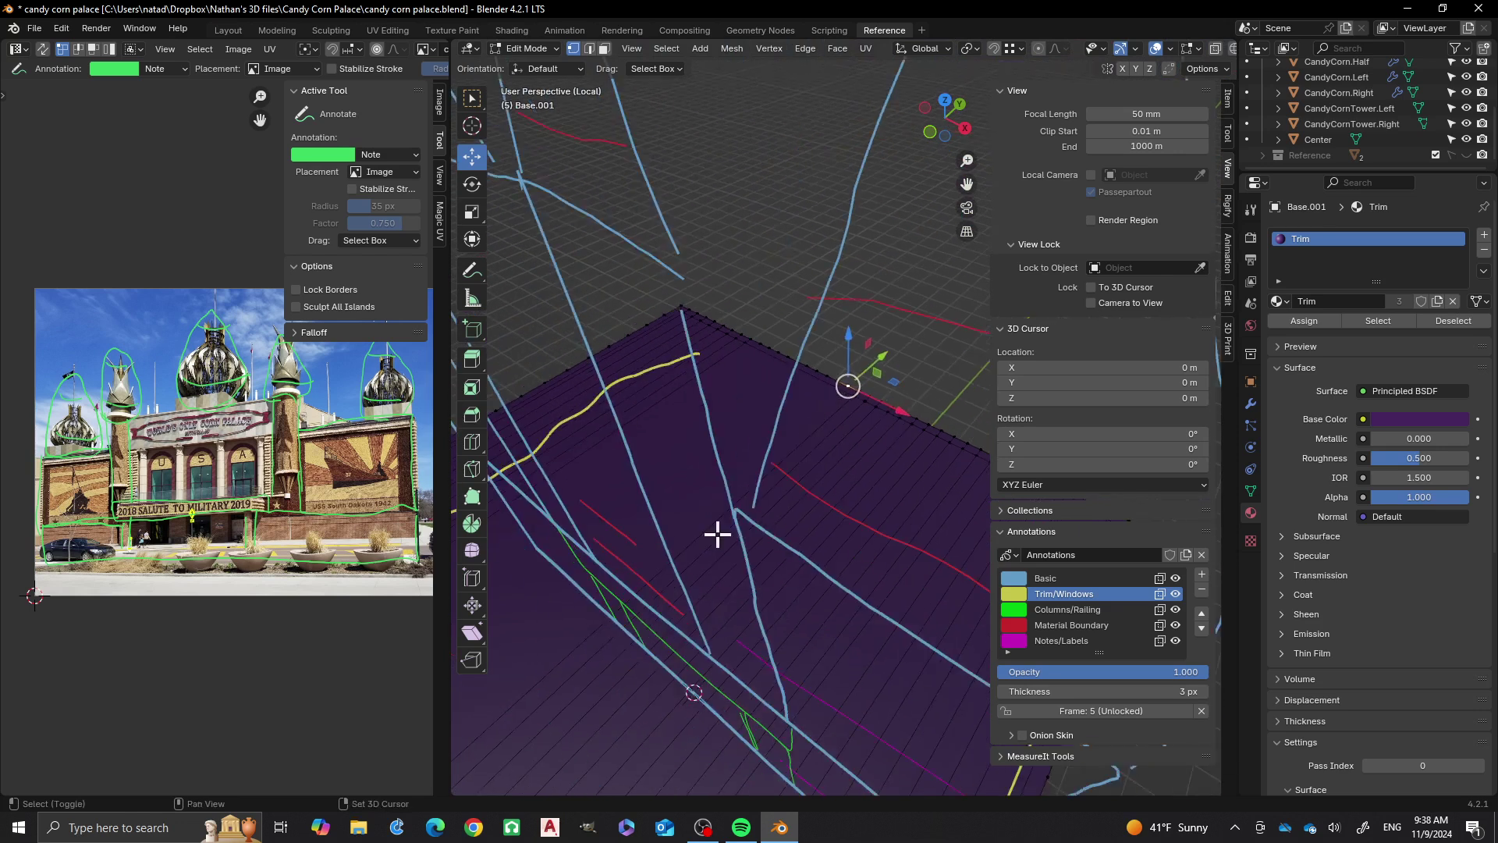
{"action": "middle_click_drag", "start_coordinate": [715, 531], "coordinate": [873, 376], "text": "shift"}
{"action": "scroll", "coordinate": [739, 476], "scroll_direction": "down", "scroll_amount": 3}
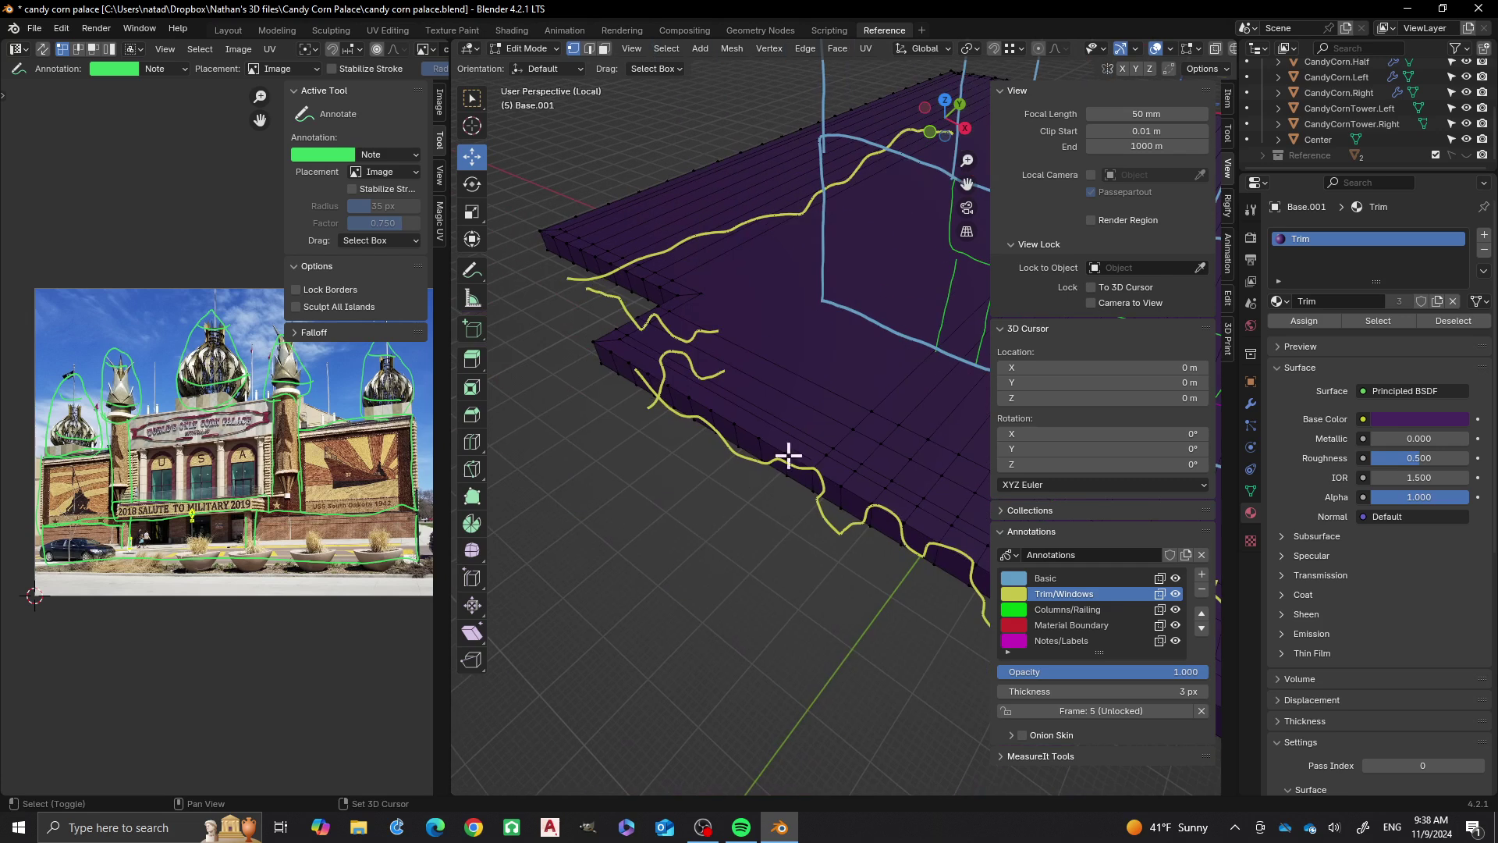
{"action": "left_click", "coordinate": [852, 375], "text": "shift"}
{"action": "middle_click_drag", "start_coordinate": [767, 440], "coordinate": [746, 320], "text": "shift"}
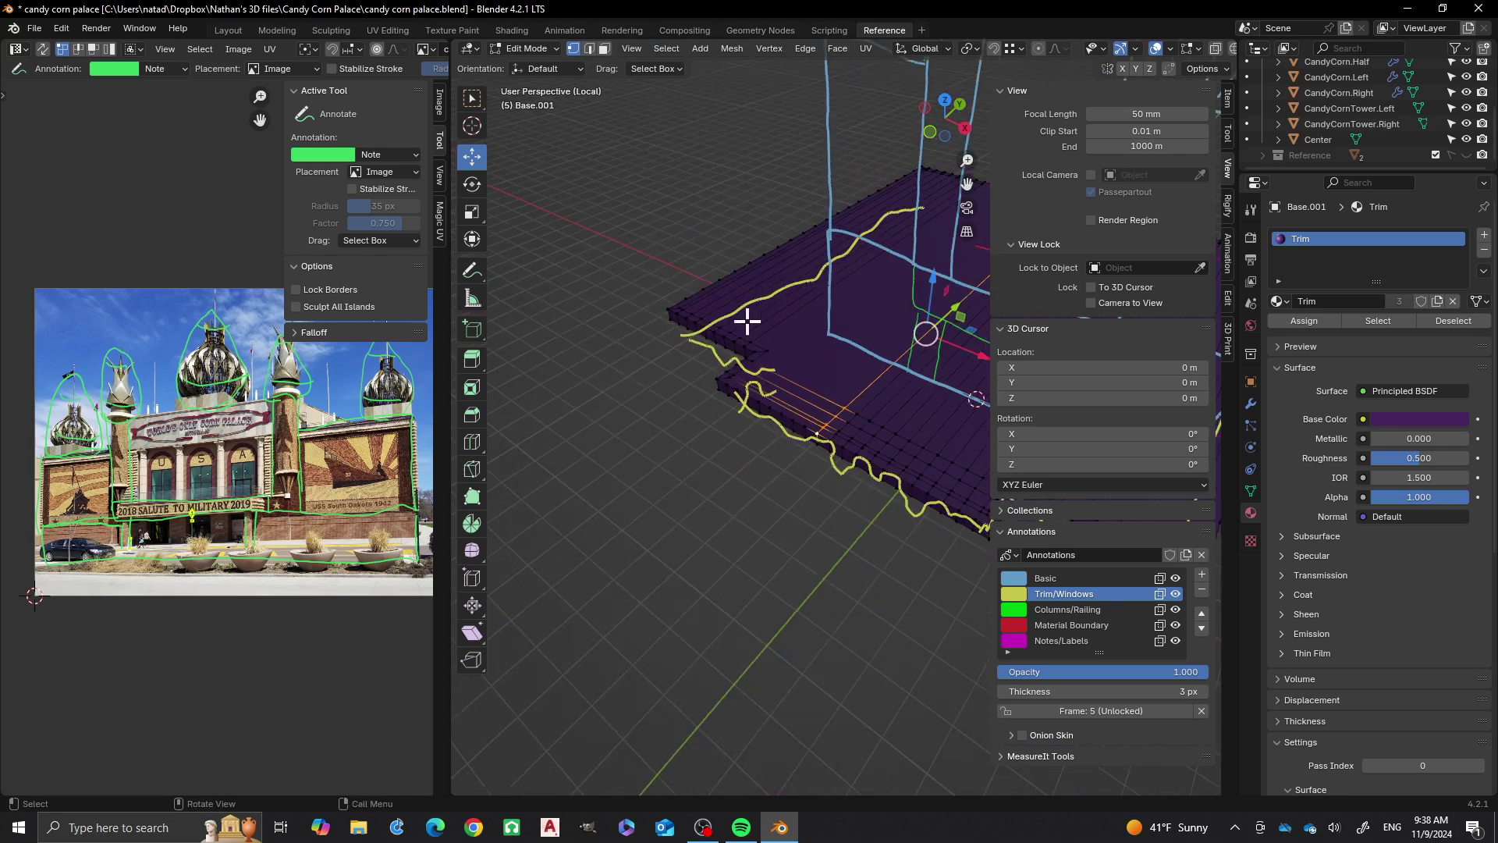
Connect the next unconnected front-rim vertex on the projection's remaining stretch to its matching vertex on the opposite long side
{"action": "mouse_move", "coordinate": [662, 371]}
{"action": "middle_mouse_down"}
{"action": "mouse_move", "coordinate": [672, 401]}
{"action": "mouse_move", "coordinate": [806, 478]}
{"action": "mouse_move", "coordinate": [866, 537]}
{"action": "middle_mouse_up"}
{"action": "scroll", "coordinate": [865, 537], "scroll_direction": "up", "scroll_amount": 5}
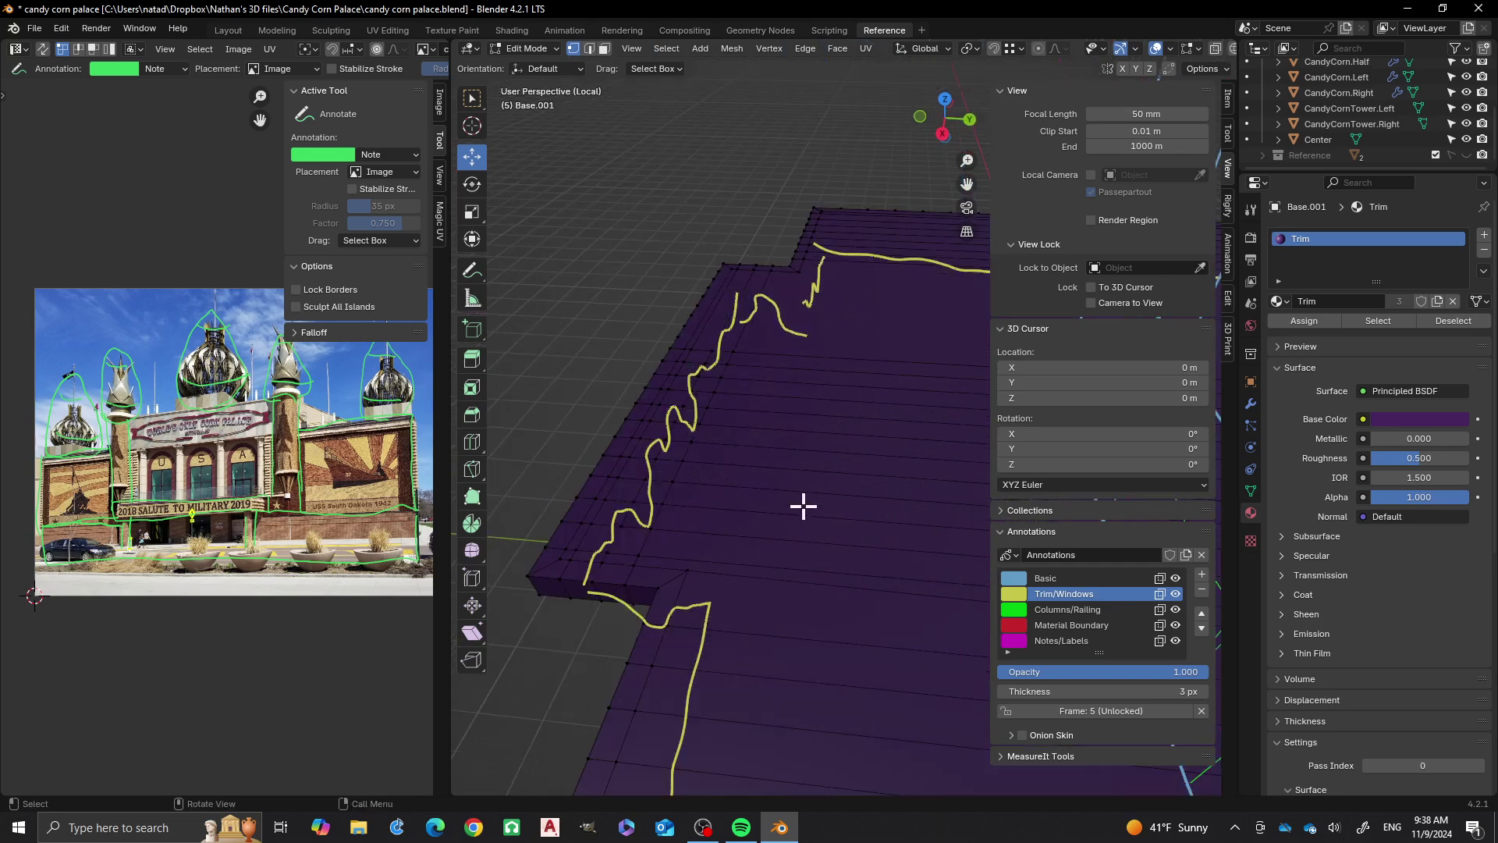
{"action": "mouse_move", "coordinate": [740, 415]}
{"action": "middle_mouse_down", "text": "shift"}
{"action": "mouse_move", "coordinate": [879, 401]}
{"action": "mouse_move", "coordinate": [662, 405]}
{"action": "mouse_move", "coordinate": [645, 435]}
{"action": "mouse_move", "coordinate": [780, 461]}
{"action": "mouse_move", "coordinate": [719, 555]}
{"action": "mouse_move", "coordinate": [671, 454]}
{"action": "mouse_move", "coordinate": [718, 492]}
{"action": "mouse_move", "coordinate": [709, 446]}
{"action": "mouse_move", "coordinate": [756, 471]}
{"action": "middle_mouse_up", "text": "shift"}
{"action": "scroll", "coordinate": [791, 468], "scroll_direction": "down", "scroll_amount": 3}
{"action": "scroll", "coordinate": [689, 455], "scroll_direction": "up", "scroll_amount": 3}
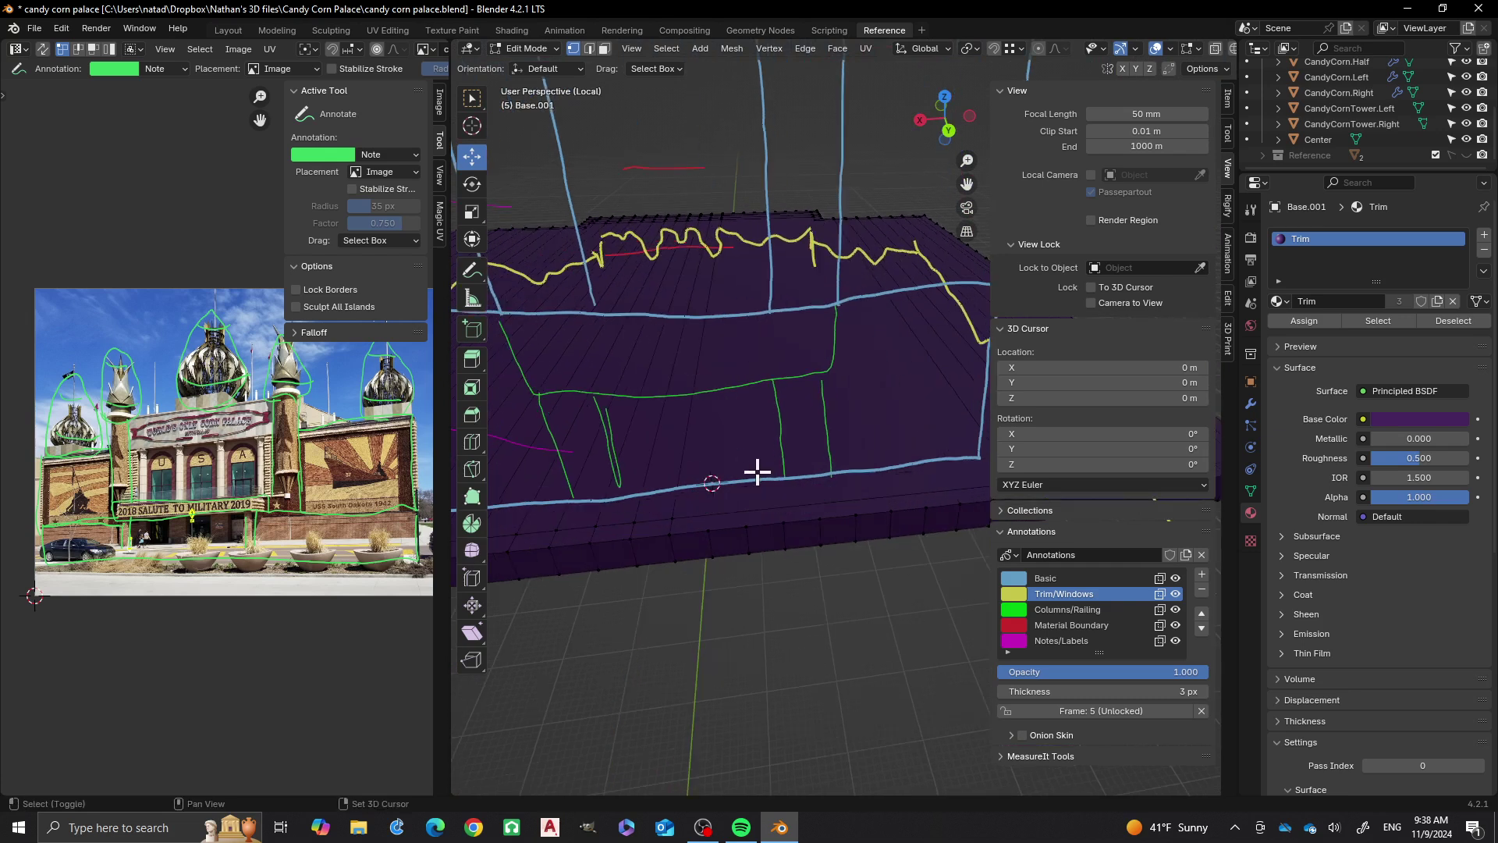
{"action": "left_click", "coordinate": [708, 531]}
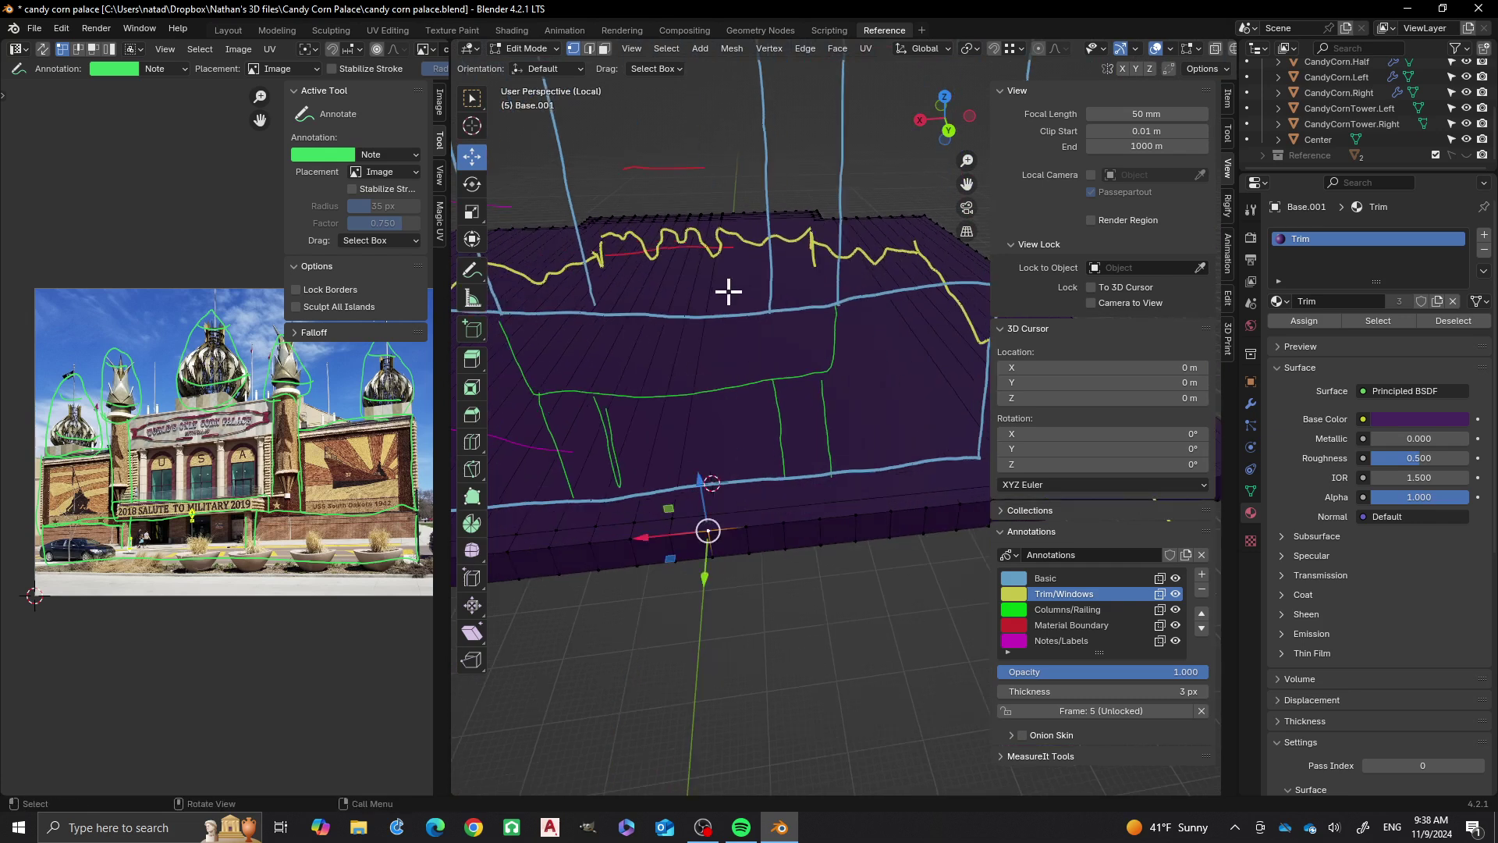
{"action": "mouse_move", "coordinate": [729, 237]}
{"action": "middle_mouse_down"}
{"action": "mouse_move", "coordinate": [805, 258]}
{"action": "mouse_move", "coordinate": [826, 307]}
{"action": "mouse_move", "coordinate": [976, 354]}
{"action": "mouse_move", "coordinate": [699, 328]}
{"action": "mouse_move", "coordinate": [699, 361]}
{"action": "middle_mouse_up"}
{"action": "scroll", "coordinate": [692, 334], "scroll_direction": "up", "scroll_amount": 3}
{"action": "scroll", "coordinate": [678, 323], "scroll_direction": "up", "scroll_amount": 1}
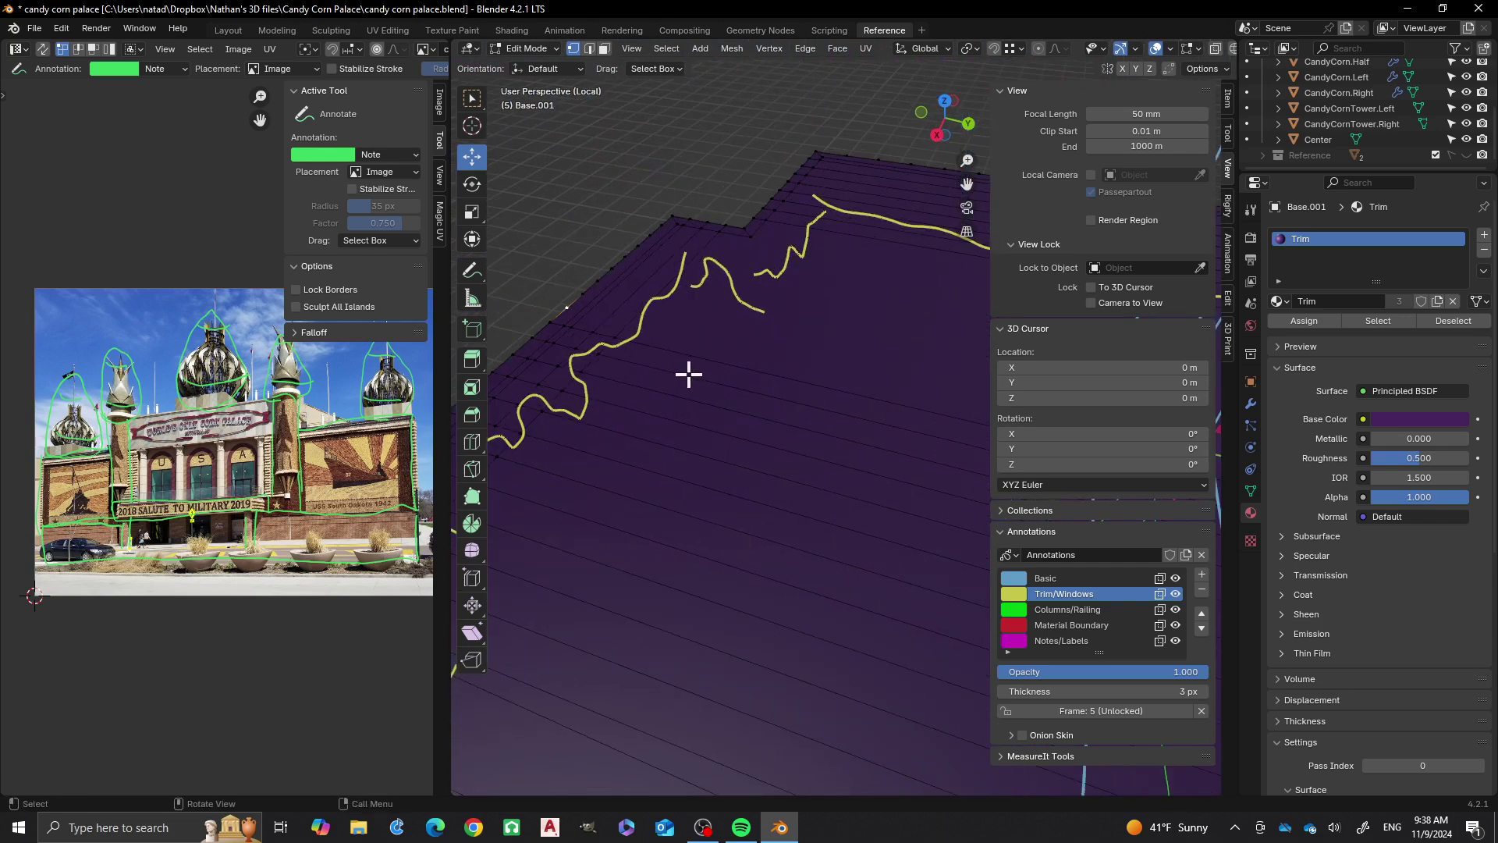
{"action": "left_click", "coordinate": [637, 322], "text": "alt"}
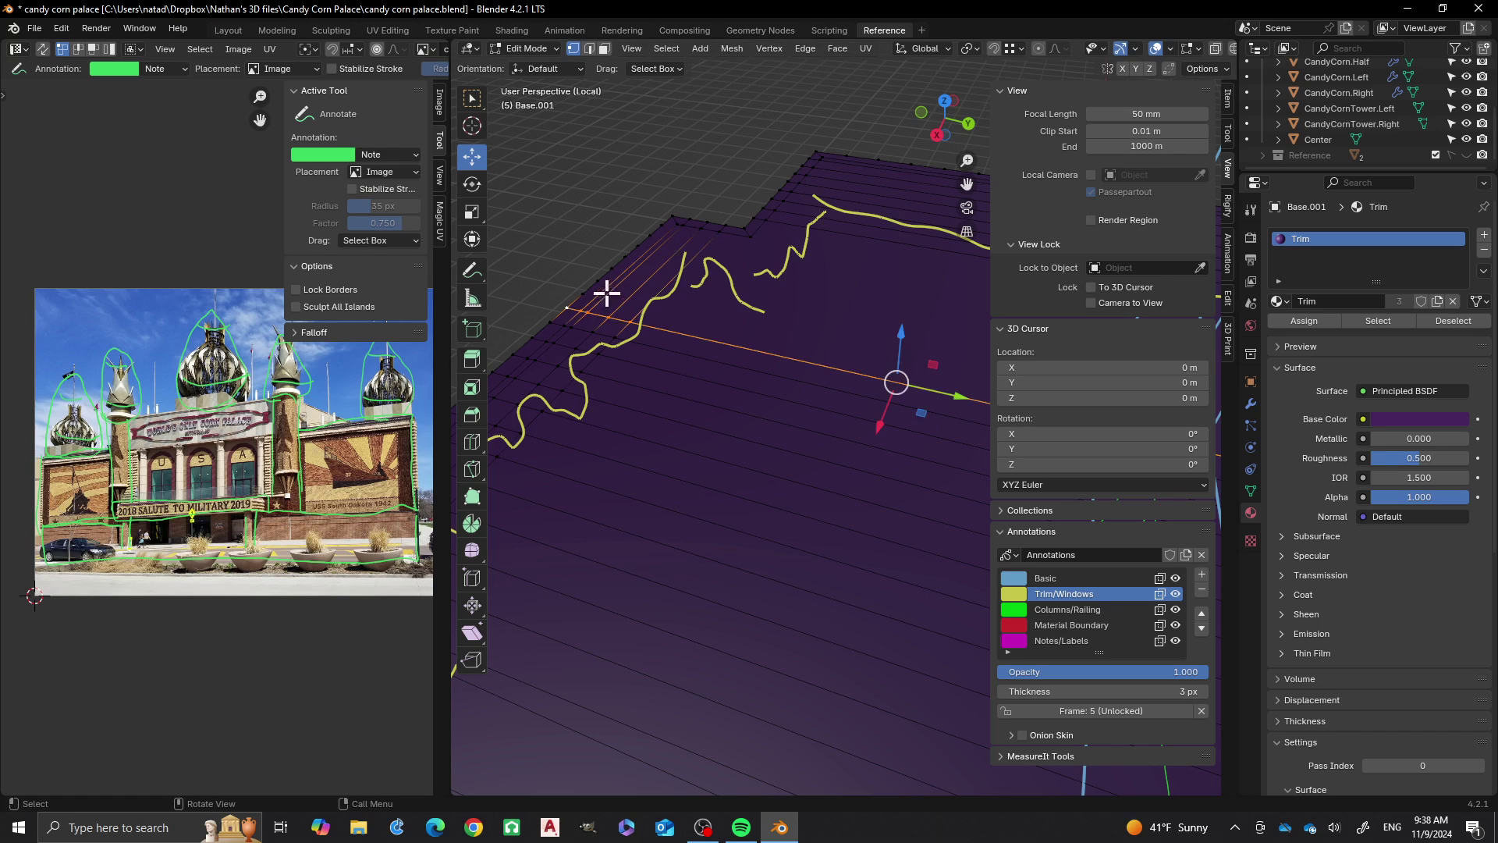
Join the adjacent rim vertex, one closer to the projection's outer corner, to its counterpart across the slab with a parallel edge
{"action": "mouse_move", "coordinate": [629, 344]}
{"action": "middle_mouse_down", "text": "shift"}
{"action": "mouse_move", "coordinate": [822, 401]}
{"action": "mouse_move", "coordinate": [742, 379]}
{"action": "middle_mouse_up", "text": "shift"}
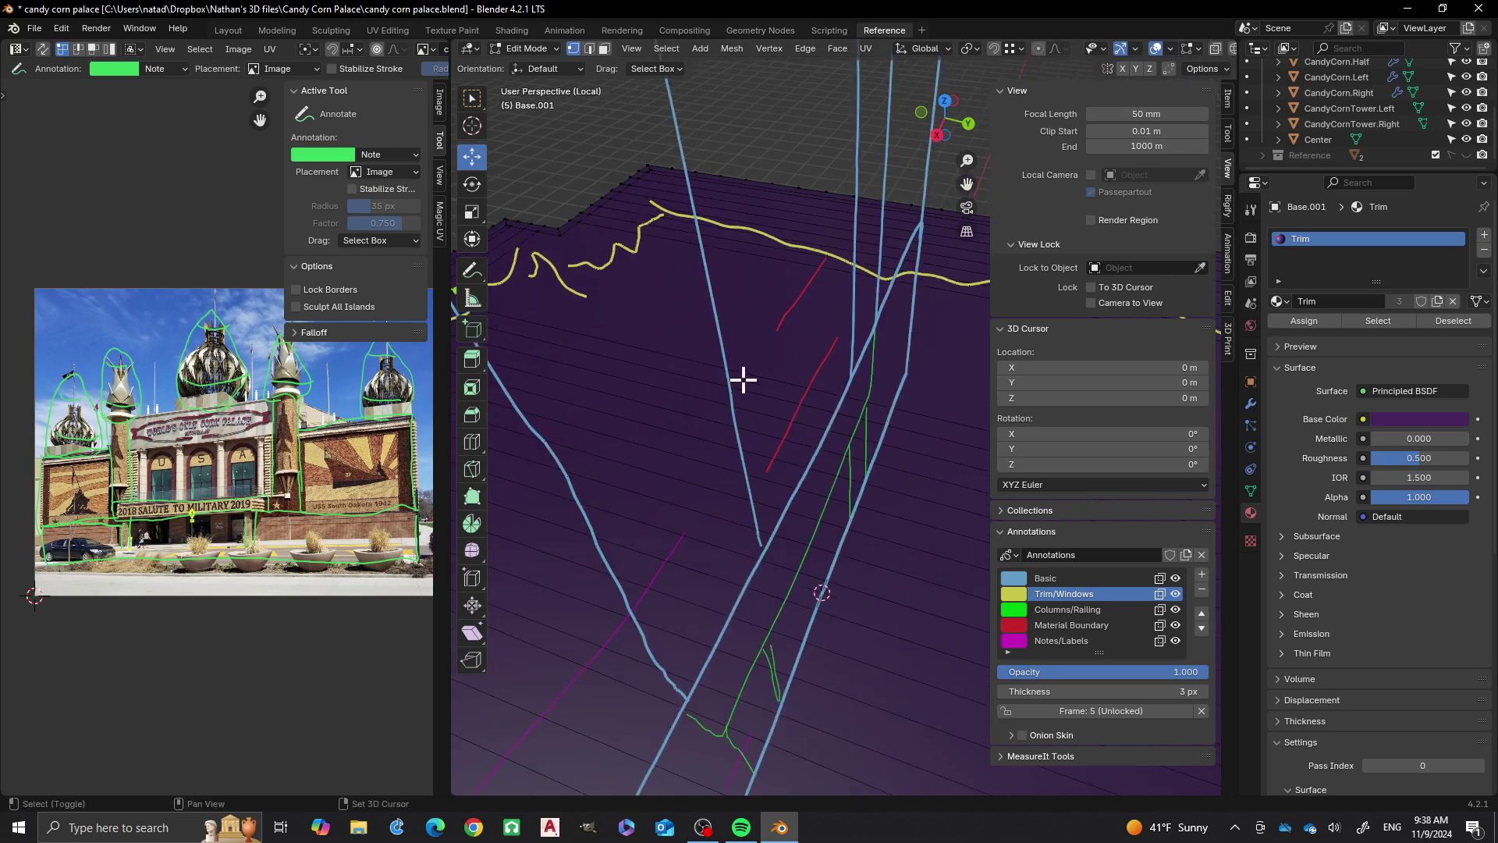
{"action": "middle_click_drag", "start_coordinate": [892, 401], "coordinate": [802, 434], "text": "shift"}
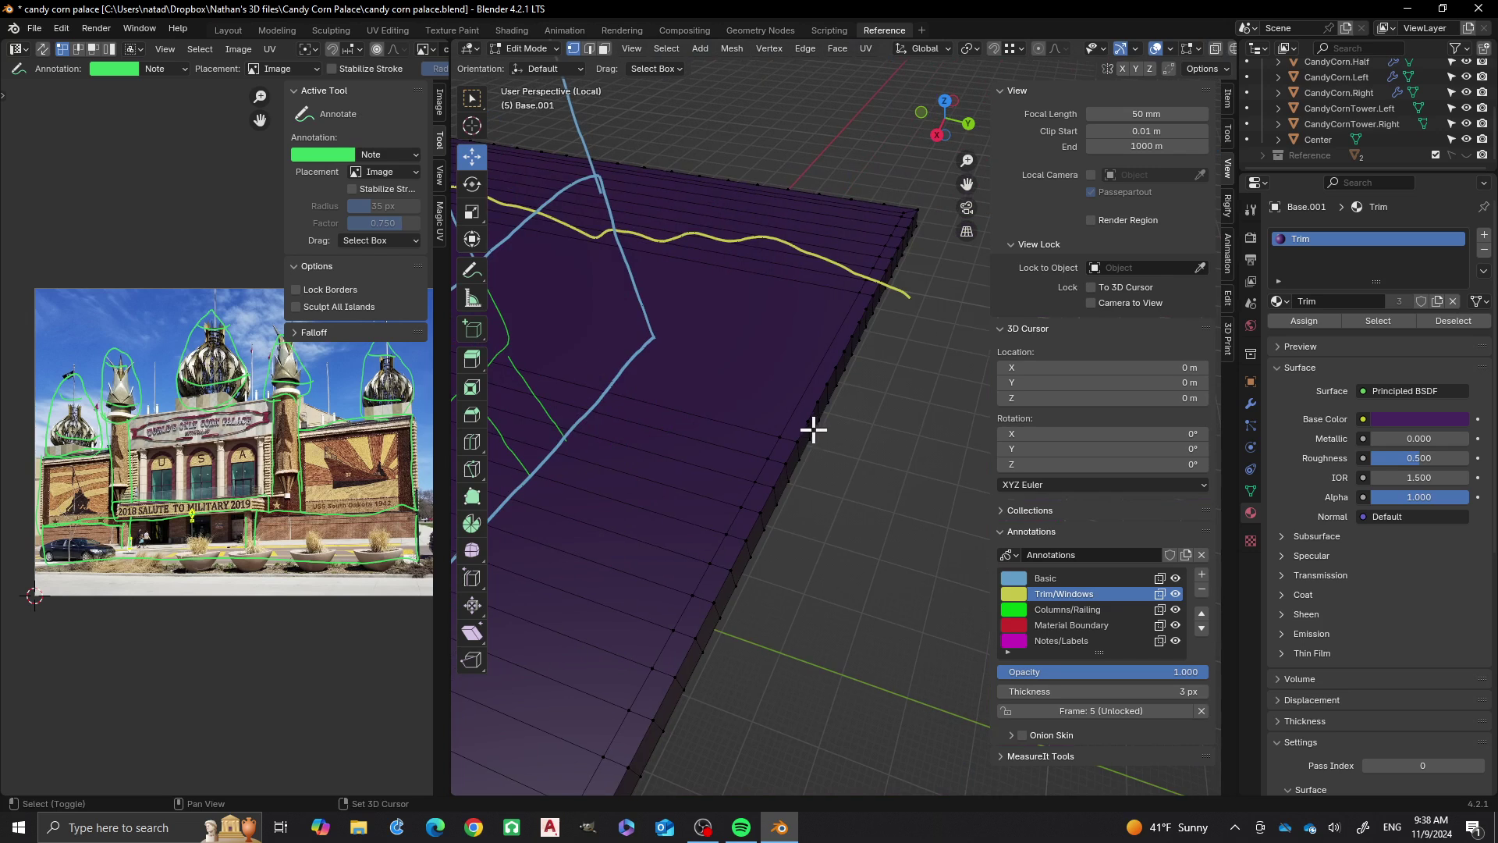
{"action": "left_click", "coordinate": [893, 462]}
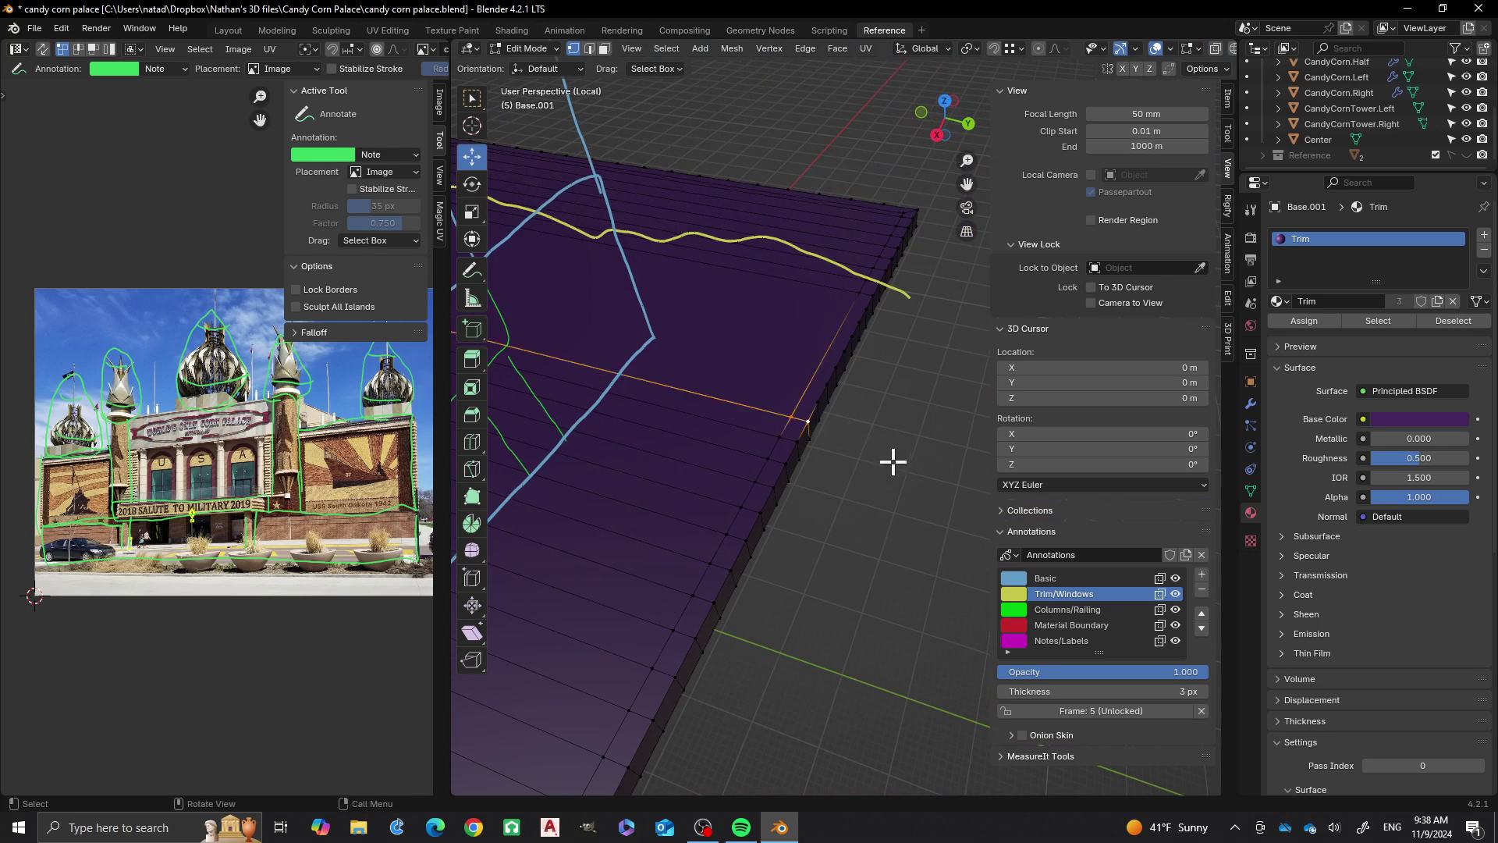
Connect the next two unconnected rim vertices along the projection to their counterparts on the opposite long side with parallel edges
{"action": "left_click", "coordinate": [815, 401]}
{"action": "middle_click_drag", "start_coordinate": [813, 356], "coordinate": [980, 414], "text": "shift"}
{"action": "mouse_move", "coordinate": [596, 338]}
{"action": "middle_mouse_down", "text": "shift"}
{"action": "mouse_move", "coordinate": [583, 354]}
{"action": "mouse_move", "coordinate": [709, 421]}
{"action": "mouse_move", "coordinate": [622, 390]}
{"action": "middle_mouse_up", "text": "shift"}
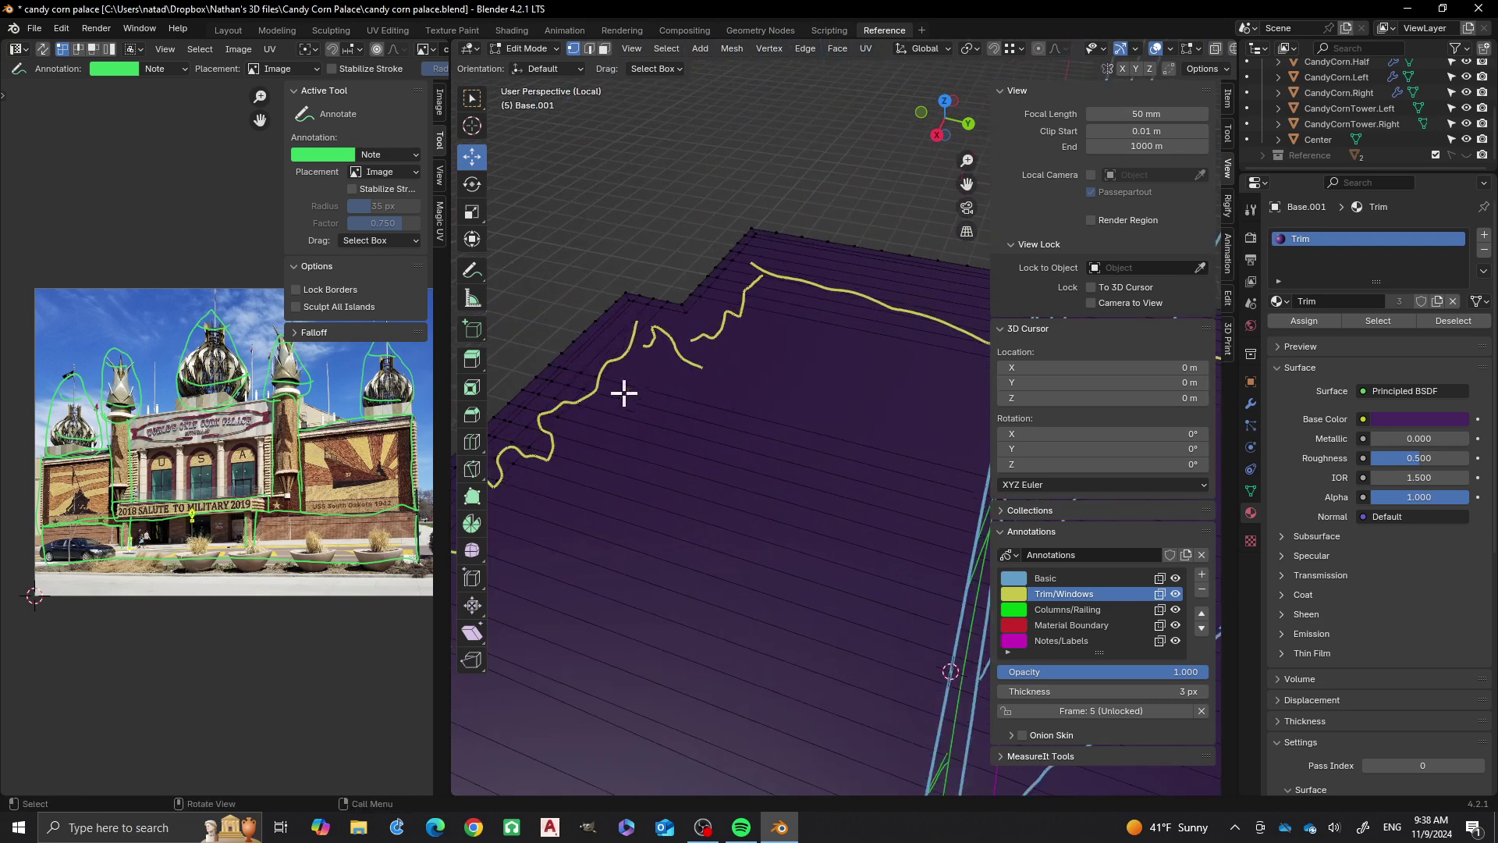
{"action": "left_click", "coordinate": [564, 354], "text": "shift"}
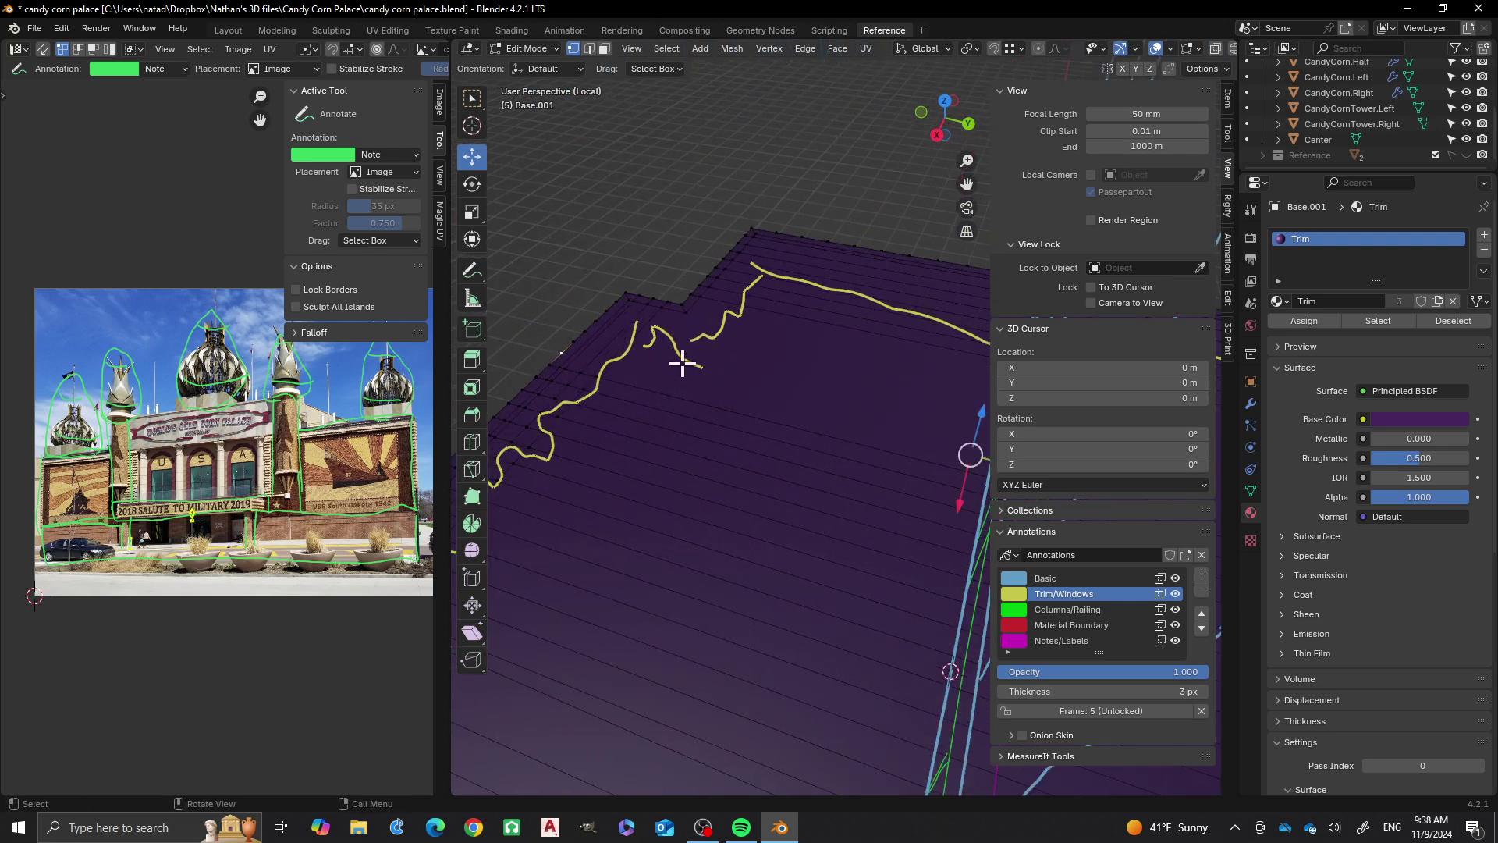
{"action": "key", "text": "j"}
{"action": "mouse_move", "coordinate": [574, 337]}
{"action": "middle_mouse_down"}
{"action": "mouse_move", "coordinate": [495, 351]}
{"action": "mouse_move", "coordinate": [804, 448]}
{"action": "middle_mouse_up"}
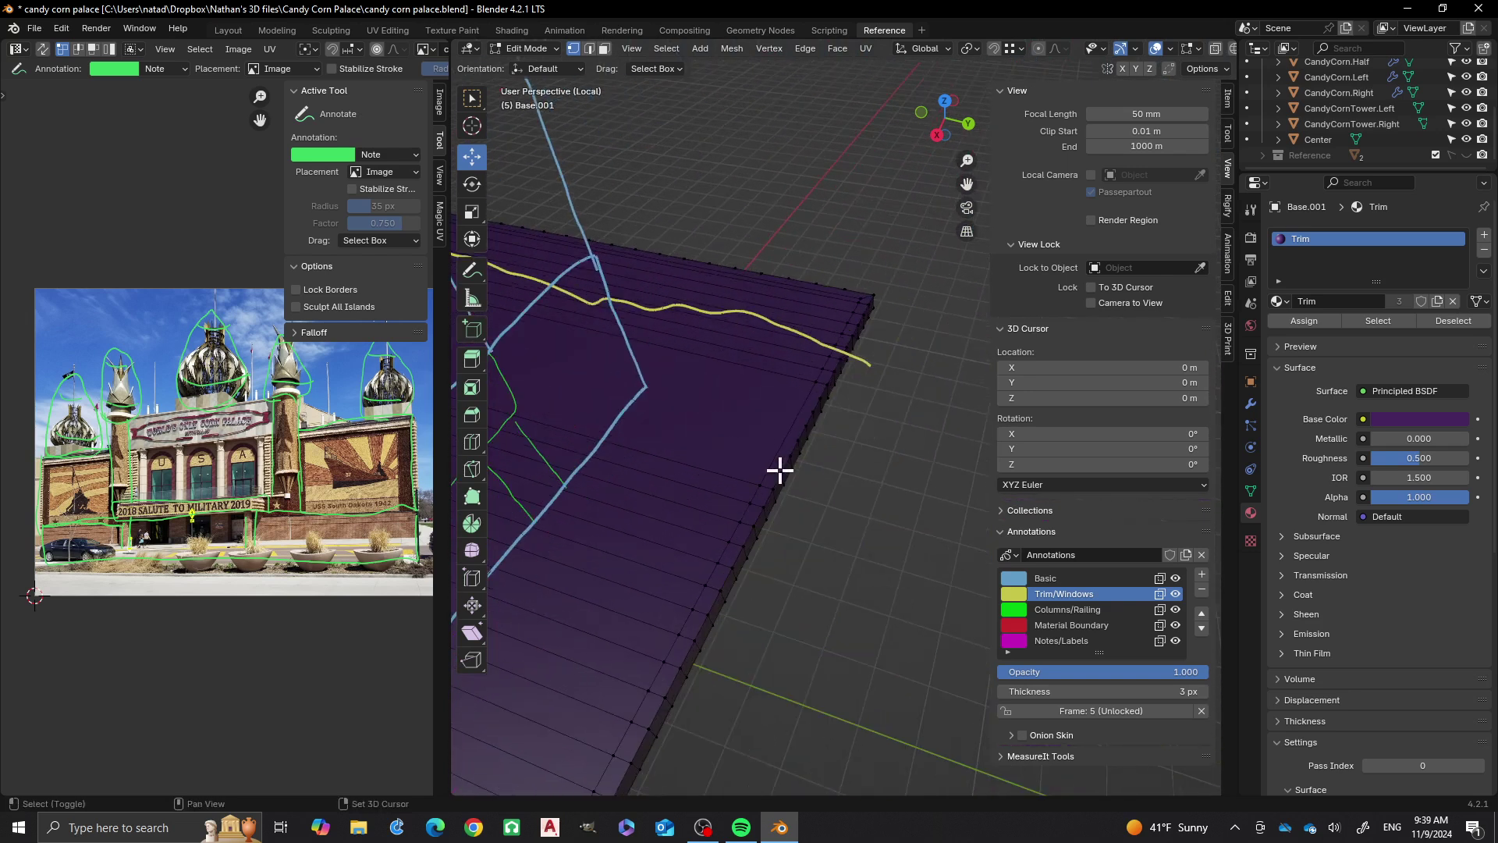
{"action": "left_click", "coordinate": [813, 461], "text": "shift"}
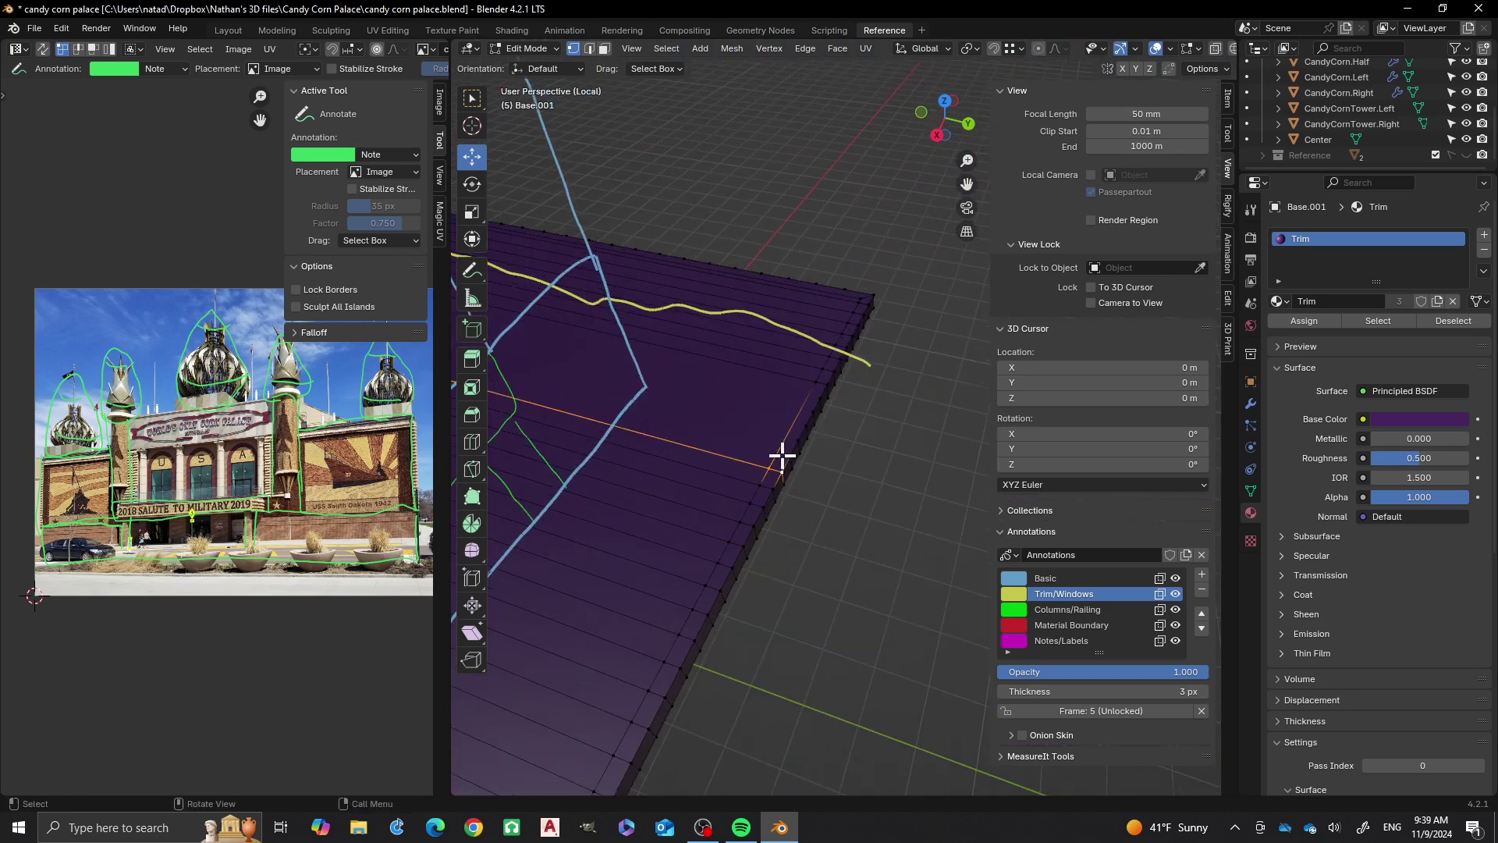
Add one more parallel edge across the slab, from the next long-side vertex to its matching vertex on the projection's rim
{"action": "left_click", "coordinate": [781, 456]}
{"action": "middle_click_drag", "start_coordinate": [627, 438], "coordinate": [963, 563], "text": "shift"}
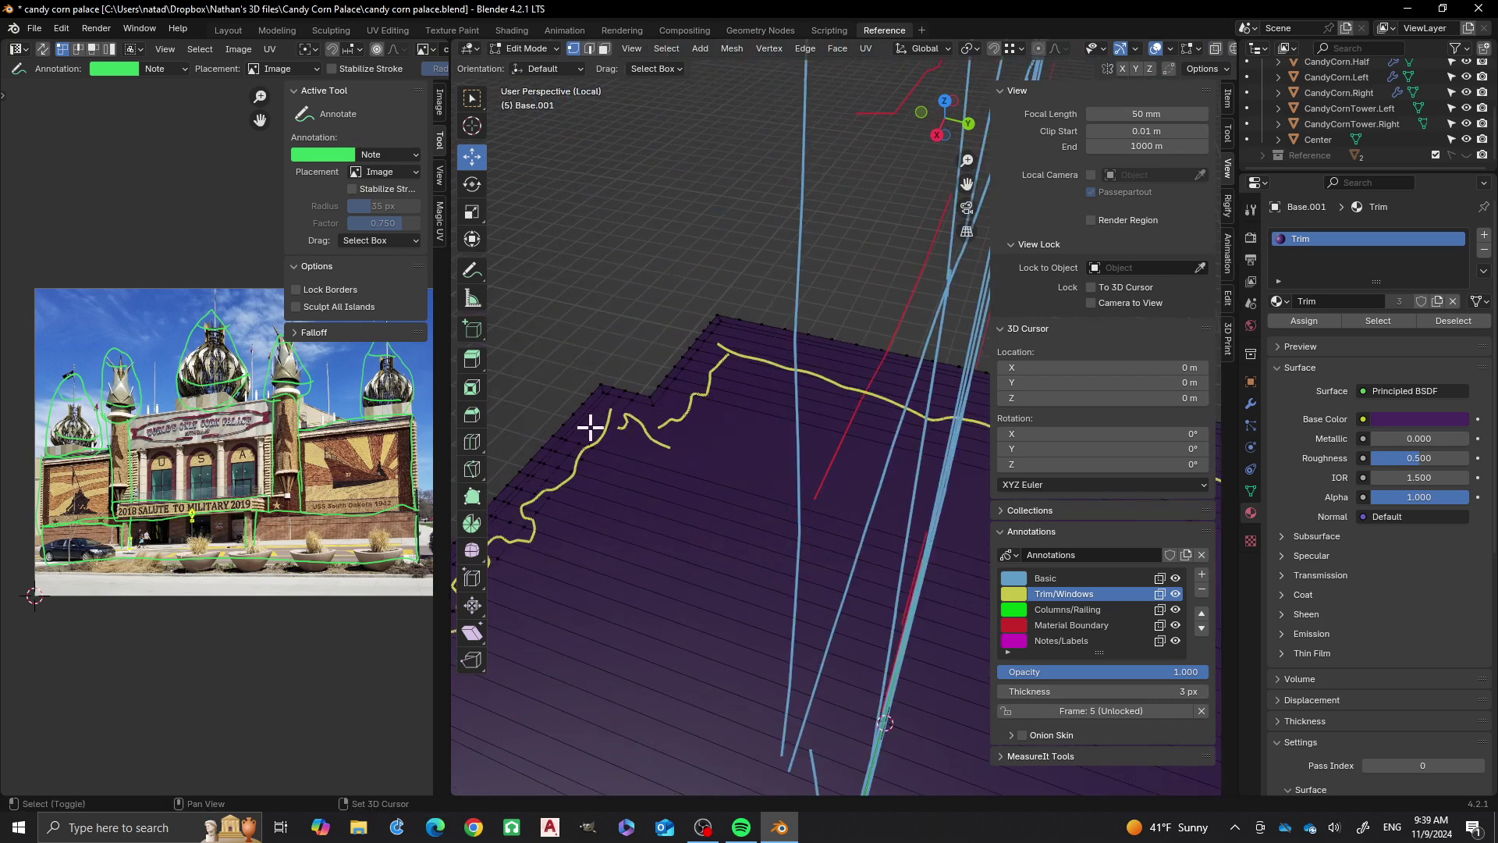
{"action": "left_click", "coordinate": [570, 416], "text": "shift"}
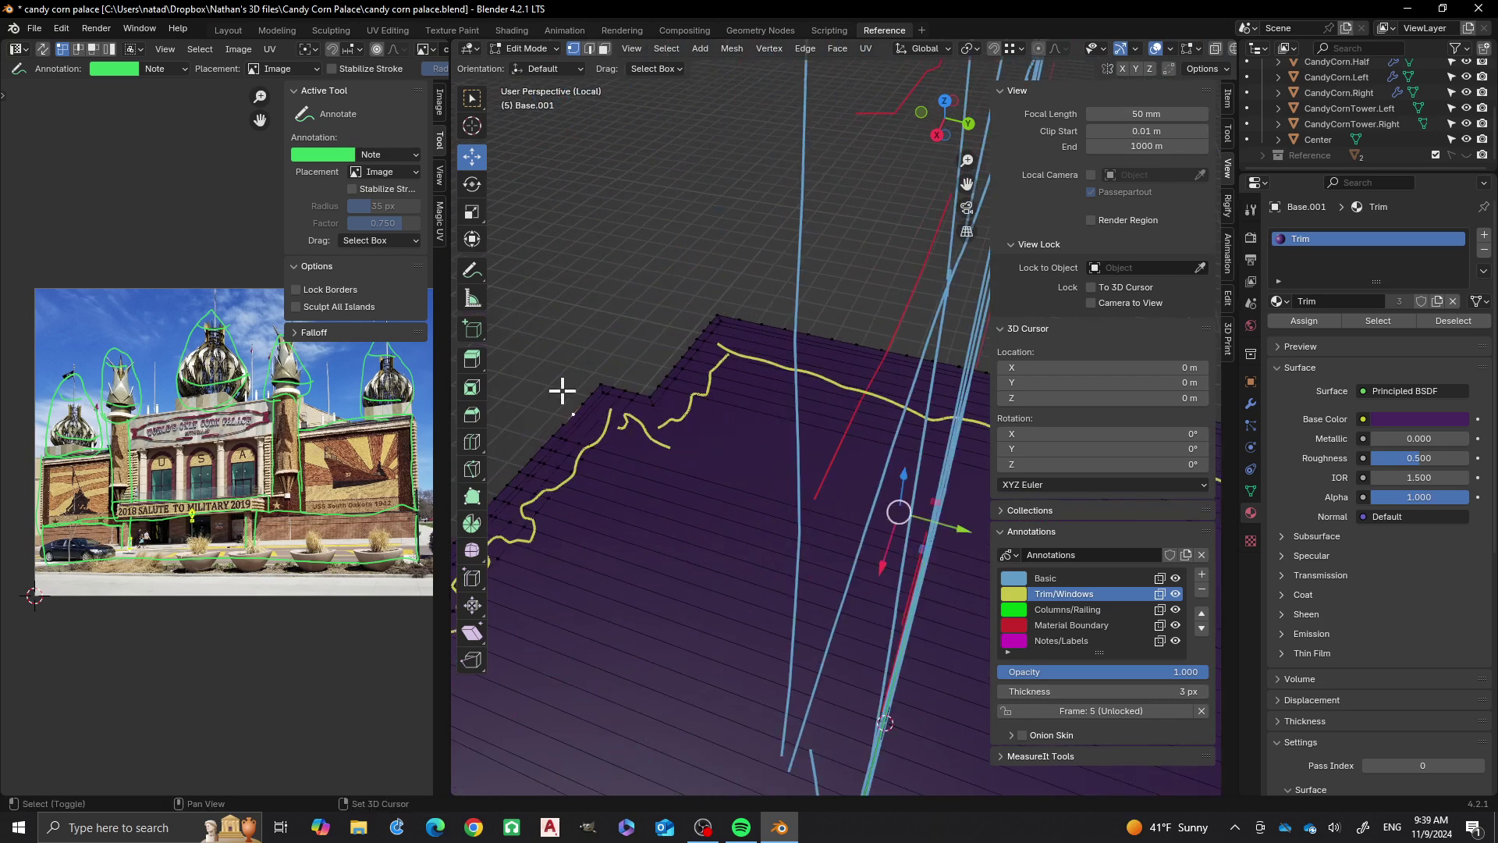
{"action": "left_click", "coordinate": [571, 417], "text": "shift"}
{"action": "left_click", "coordinate": [566, 421], "text": "shift"}
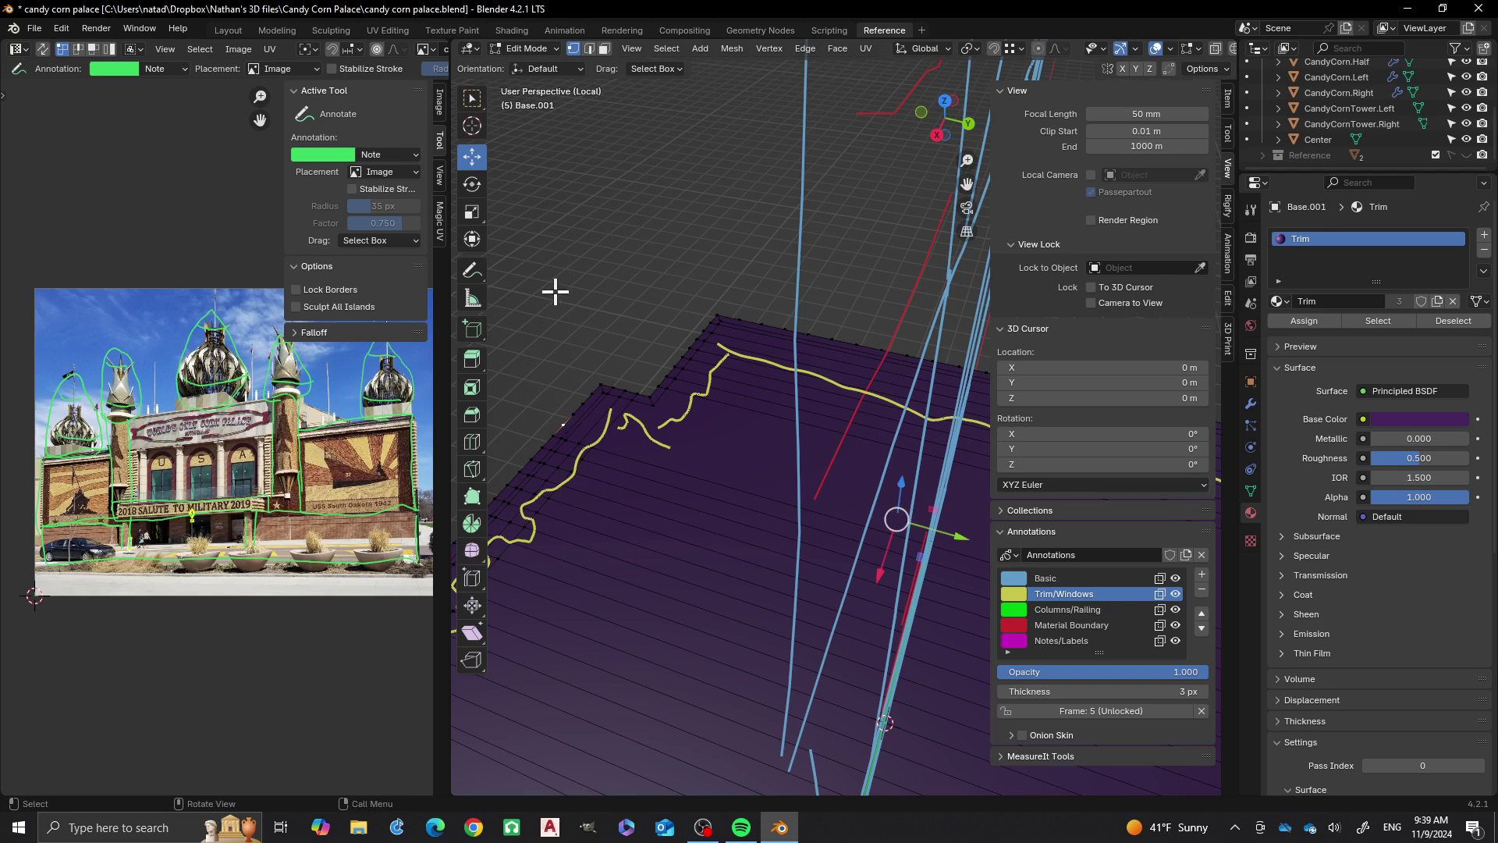
{"action": "key", "text": "j"}
Connect the following projection-rim vertex, closer to the outer corner, to its counterpart on the opposite long side
{"action": "scroll", "coordinate": [593, 422], "scroll_direction": "up", "scroll_amount": 3}
{"action": "middle_click_drag", "start_coordinate": [607, 419], "coordinate": [727, 432], "text": "shift"}
{"action": "left_click", "coordinate": [537, 424]}
{"action": "scroll", "coordinate": [585, 365], "scroll_direction": "down", "scroll_amount": 3}
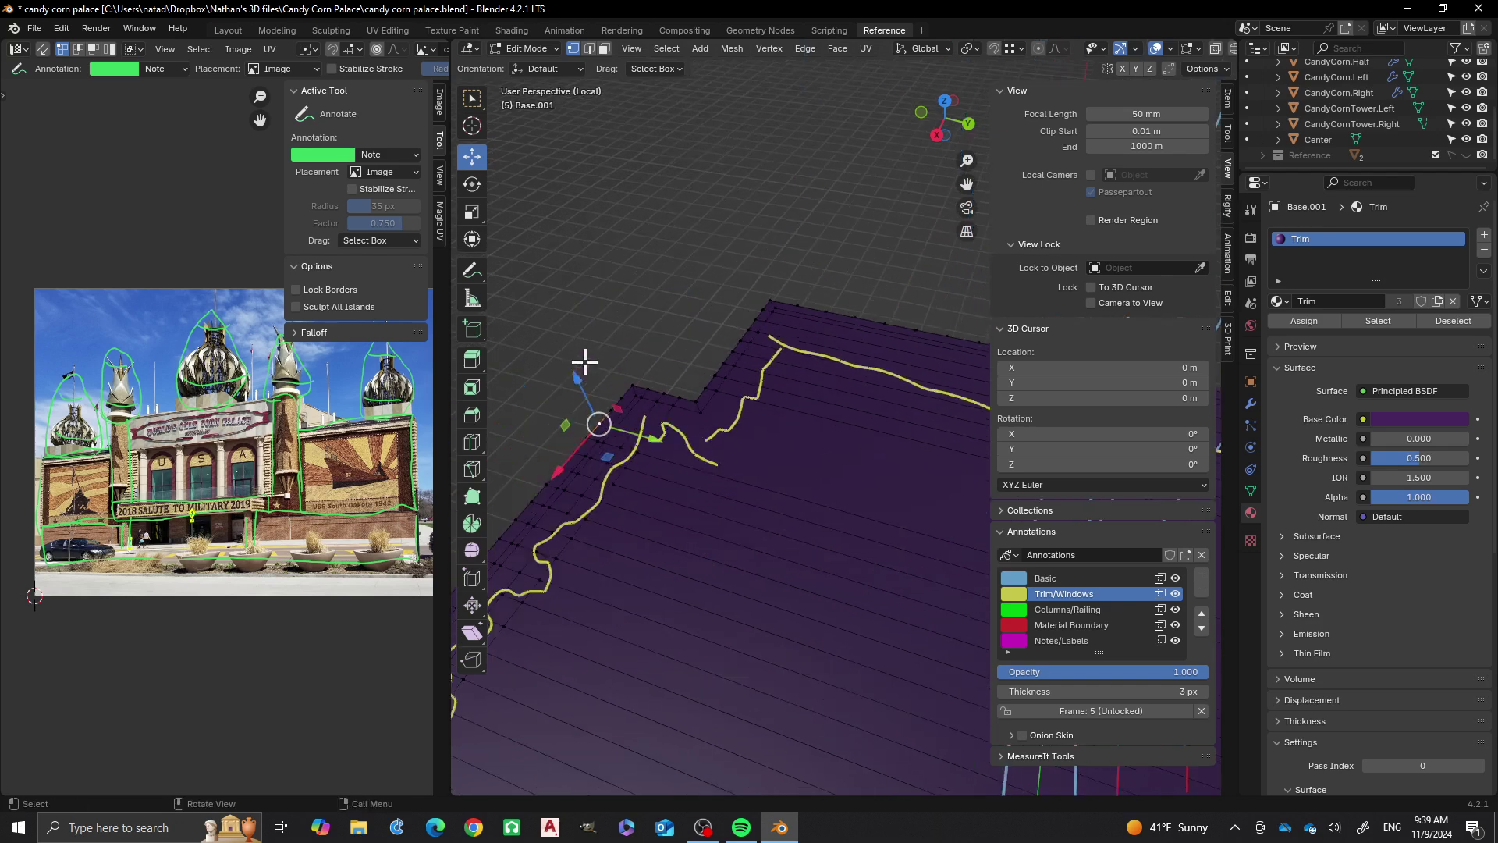
{"action": "middle_click_drag", "start_coordinate": [611, 408], "coordinate": [422, 351], "text": "shift"}
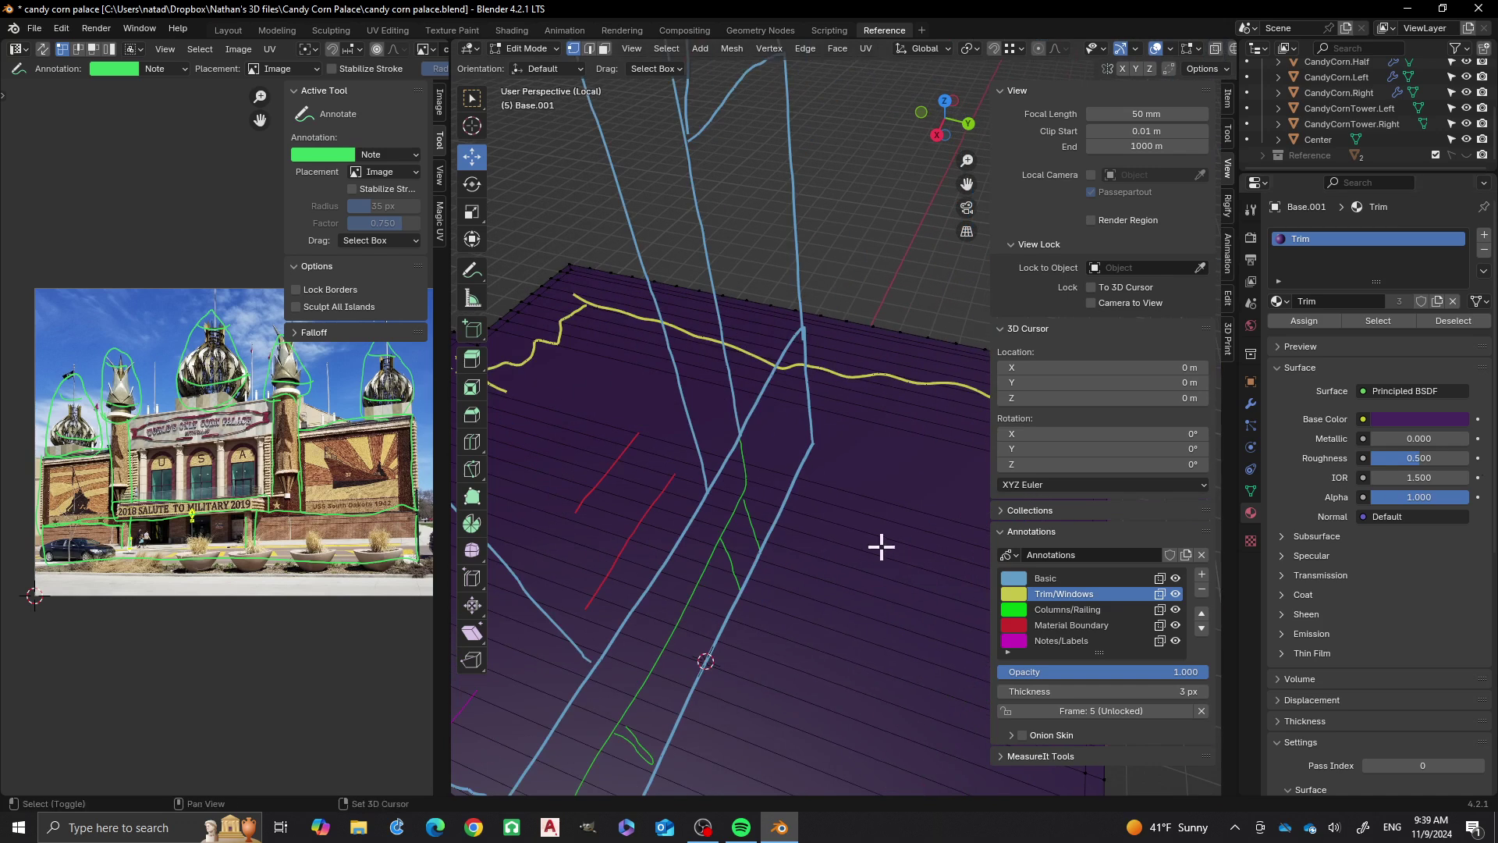
{"action": "middle_click_drag", "start_coordinate": [879, 546], "coordinate": [816, 561], "text": "shift"}
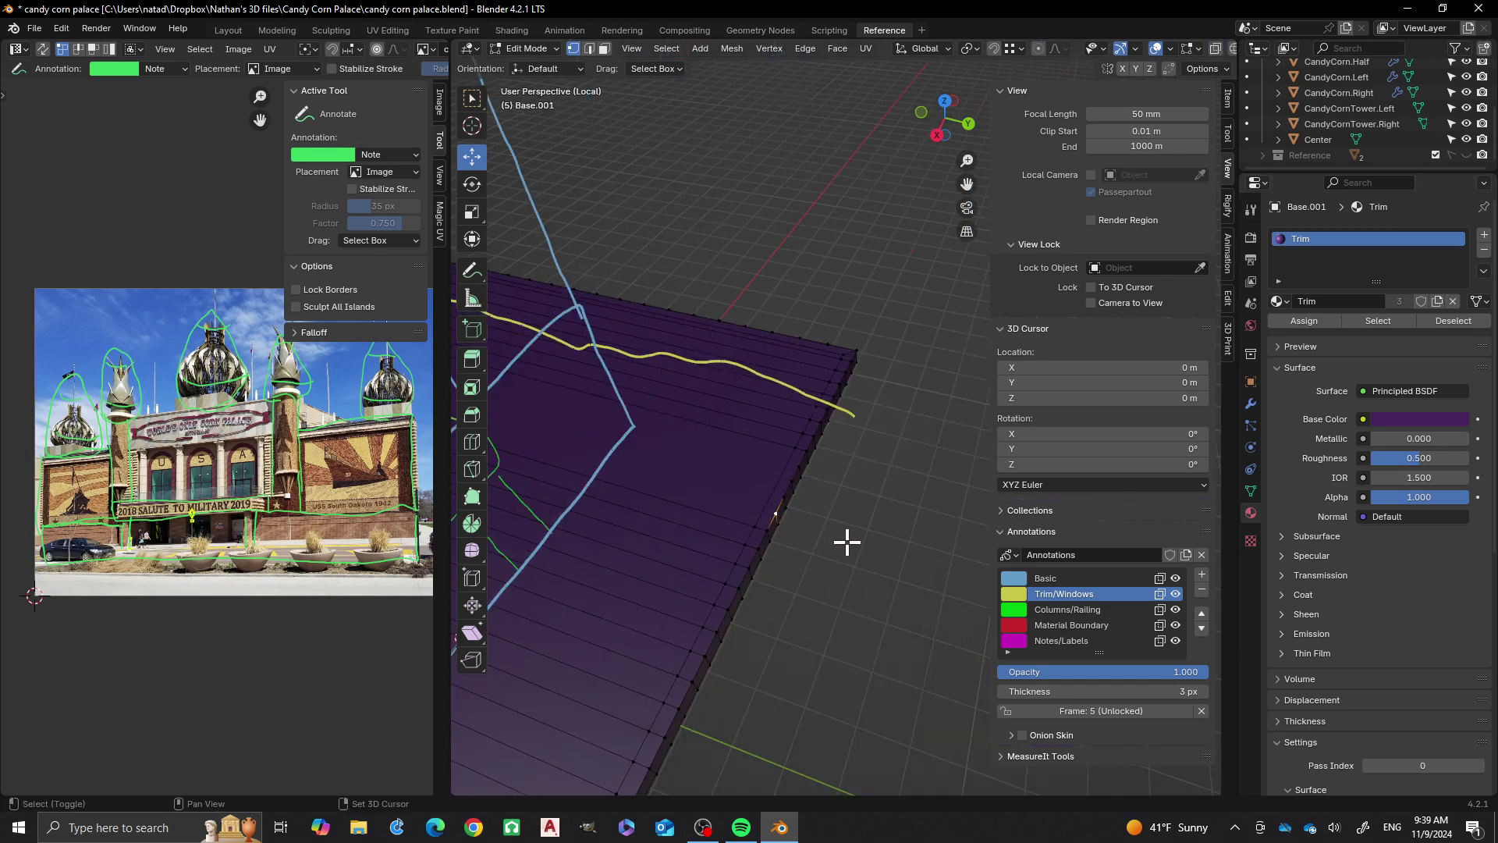
{"action": "key", "text": "j"}
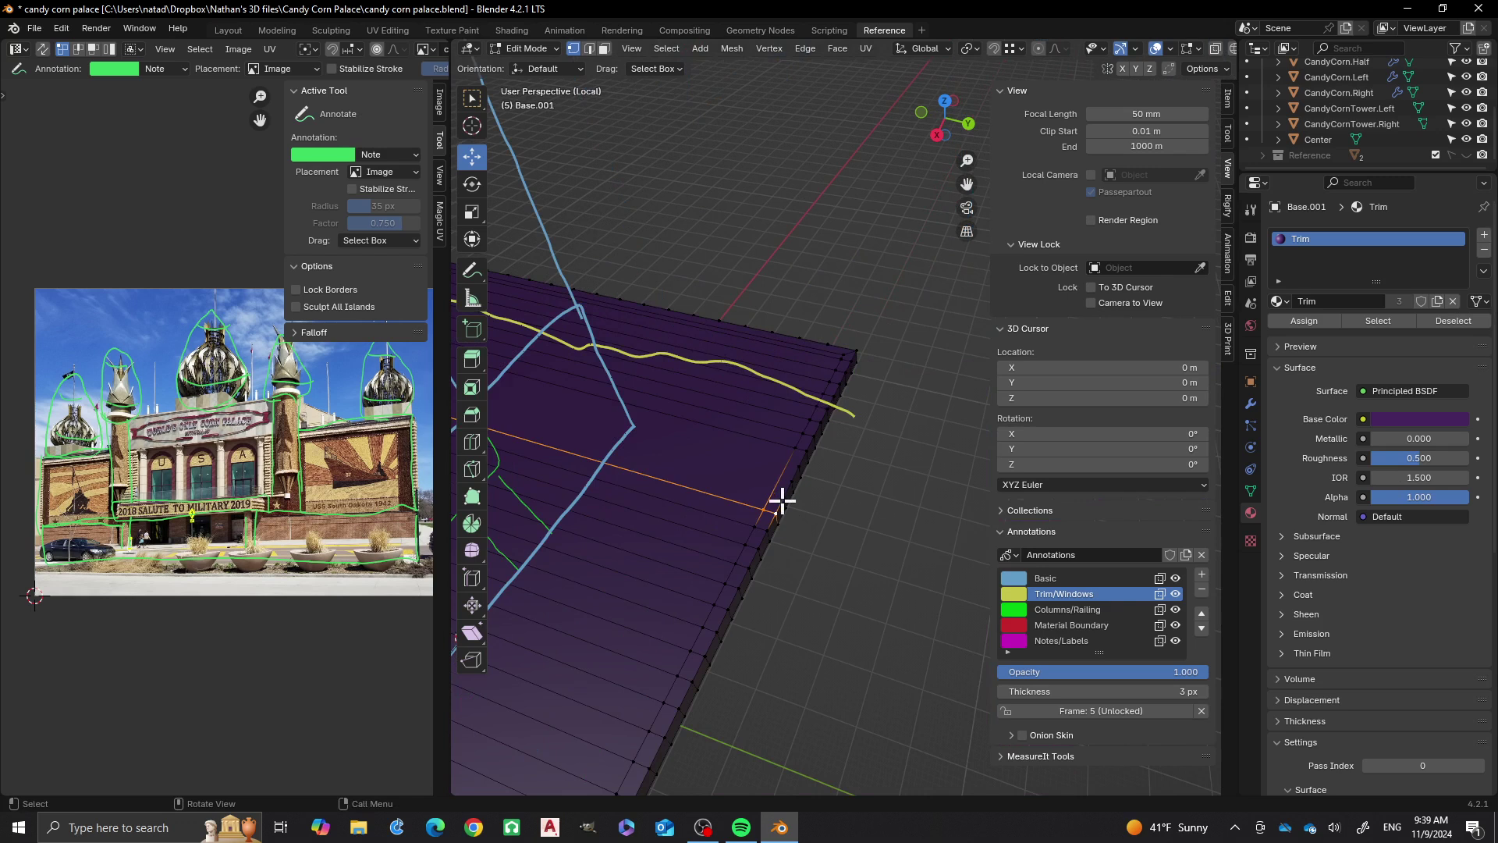
Join the last two rim vertices before the projection's outer corner to their counterparts across the slab with parallel edges
{"action": "middle_click_drag", "start_coordinate": [682, 494], "coordinate": [829, 552], "text": "shift"}
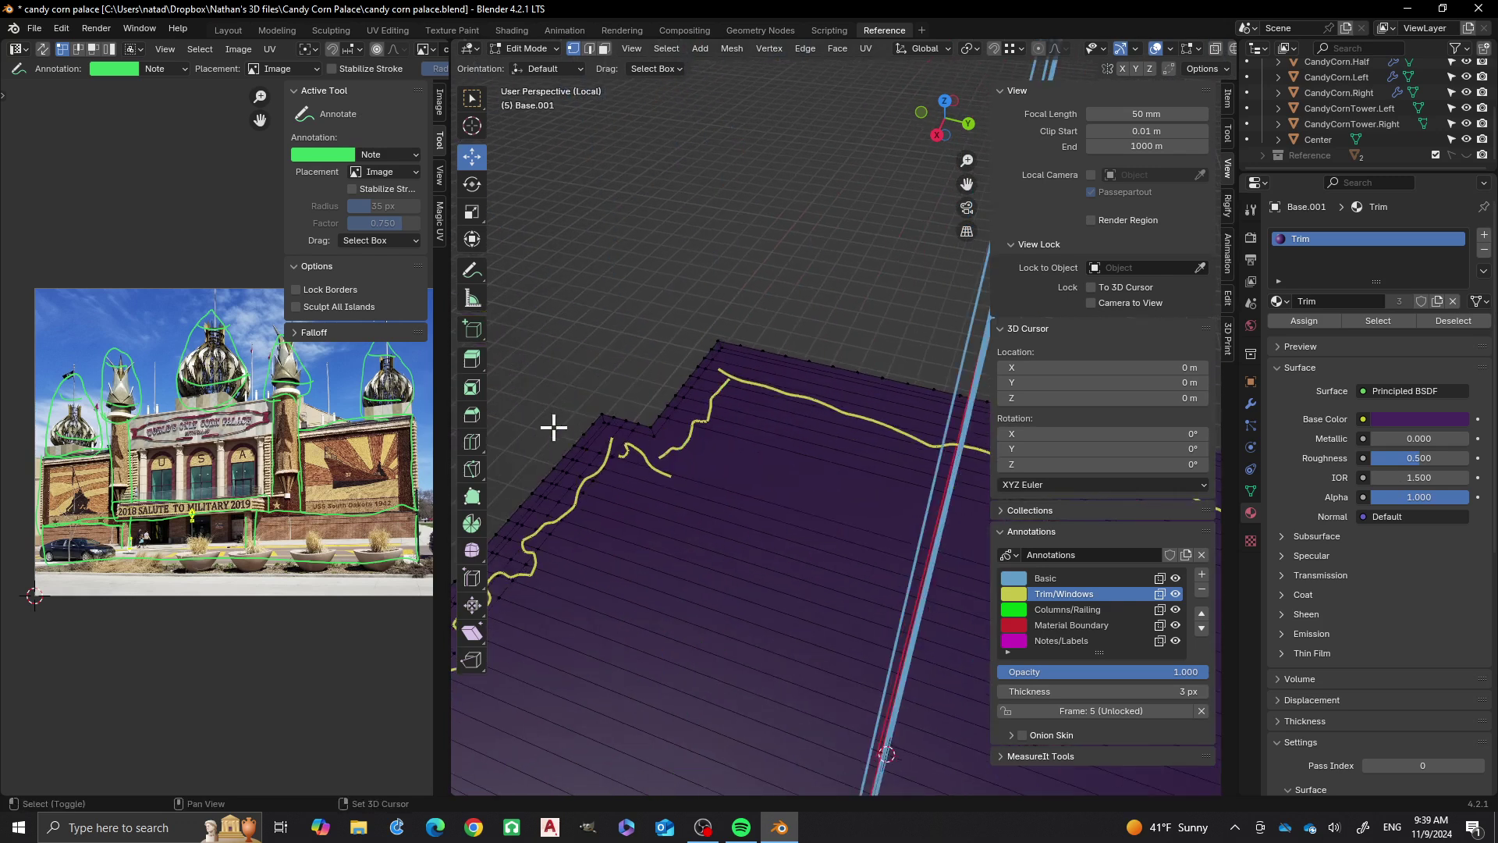
{"action": "left_click", "coordinate": [584, 432], "text": "shift"}
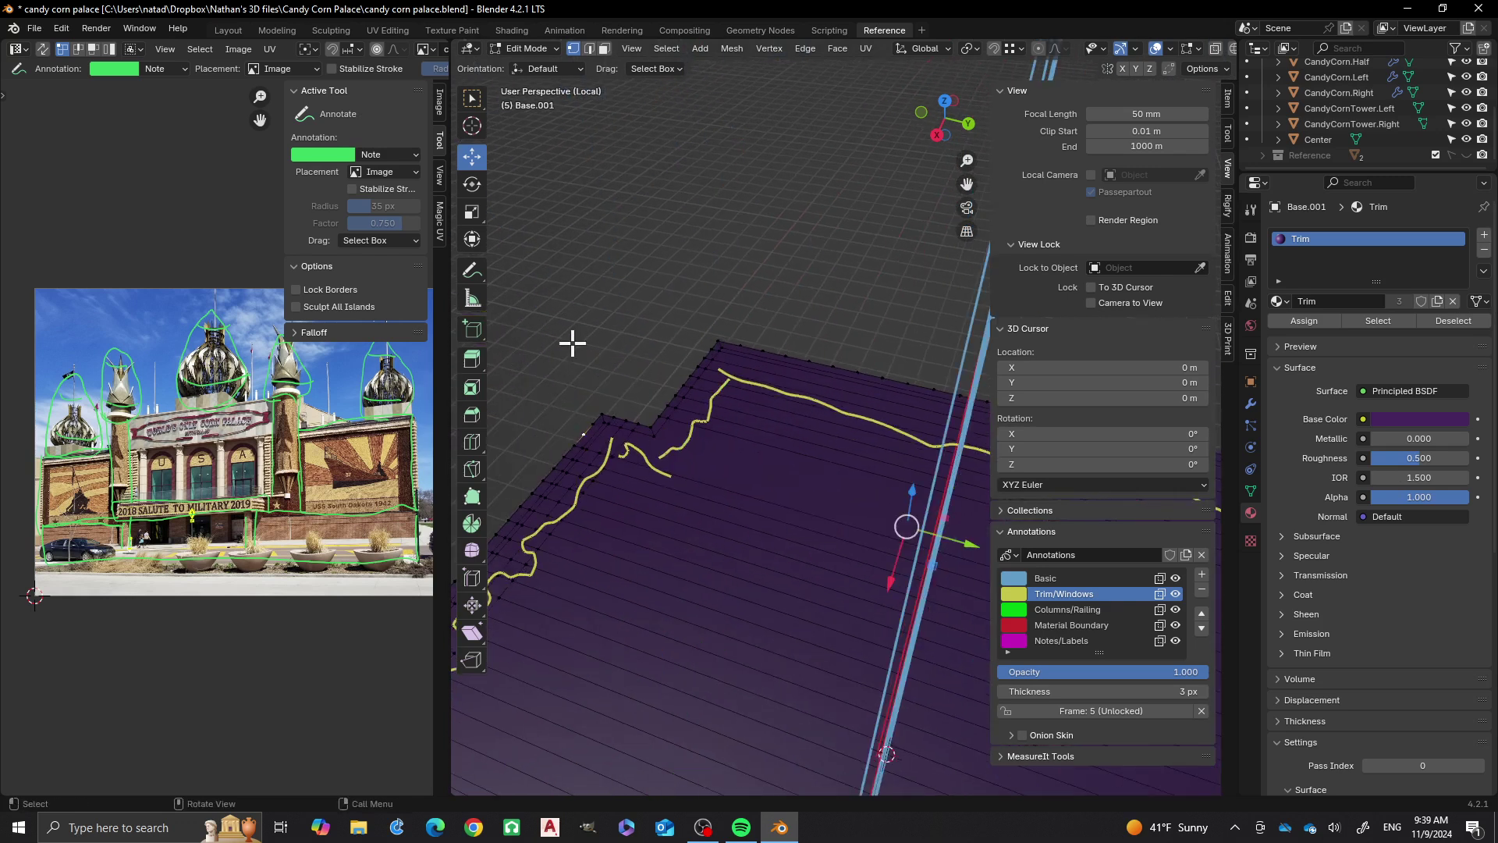
{"action": "key", "text": "j"}
{"action": "left_click", "coordinate": [589, 421]}
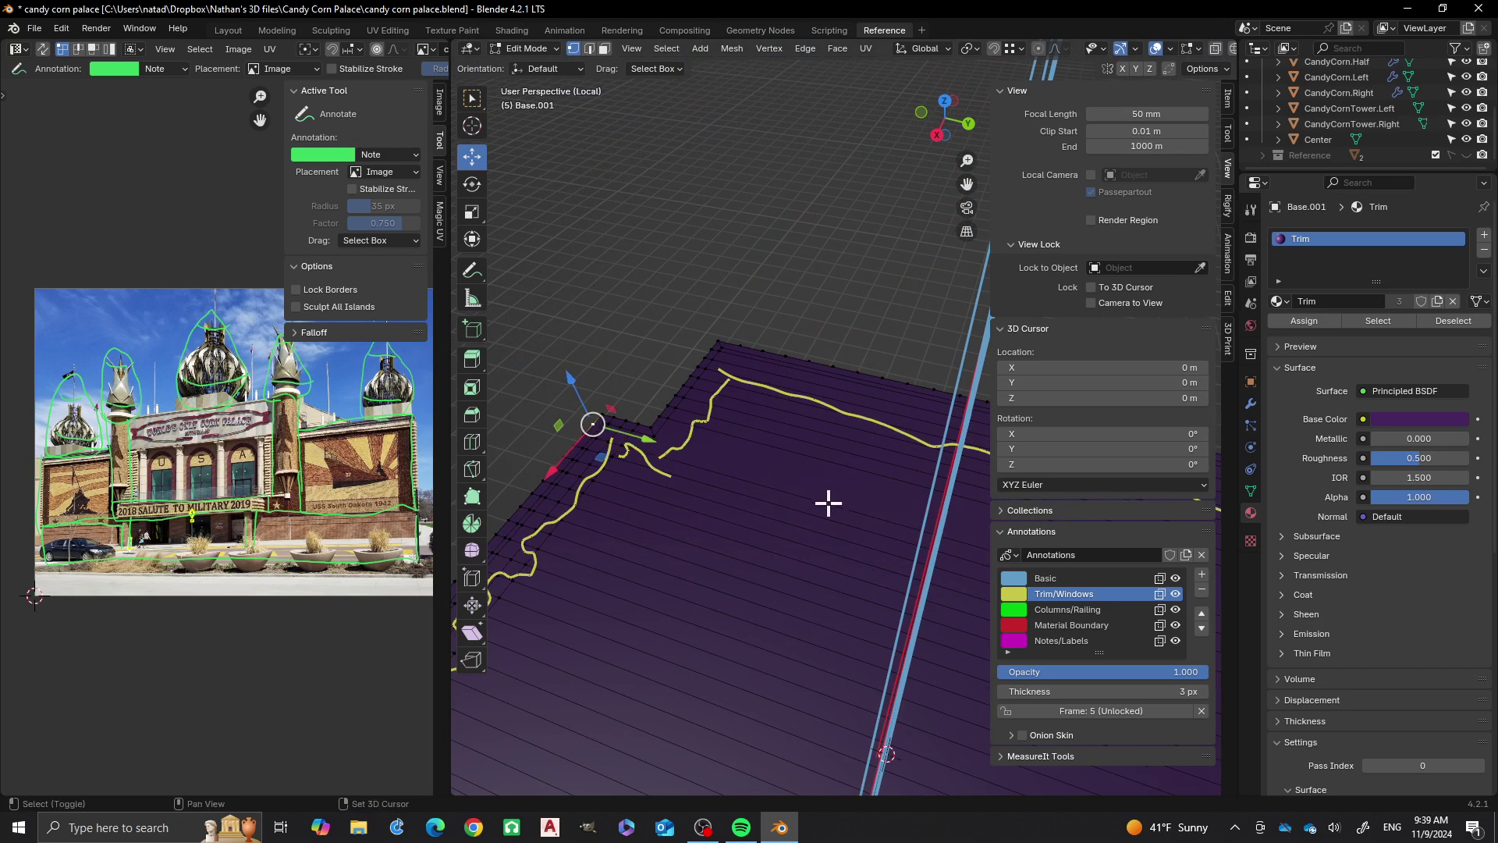
{"action": "middle_click_drag", "start_coordinate": [968, 550], "coordinate": [780, 508], "text": "shift"}
{"action": "middle_click_drag", "start_coordinate": [909, 550], "coordinate": [774, 520], "text": "shift"}
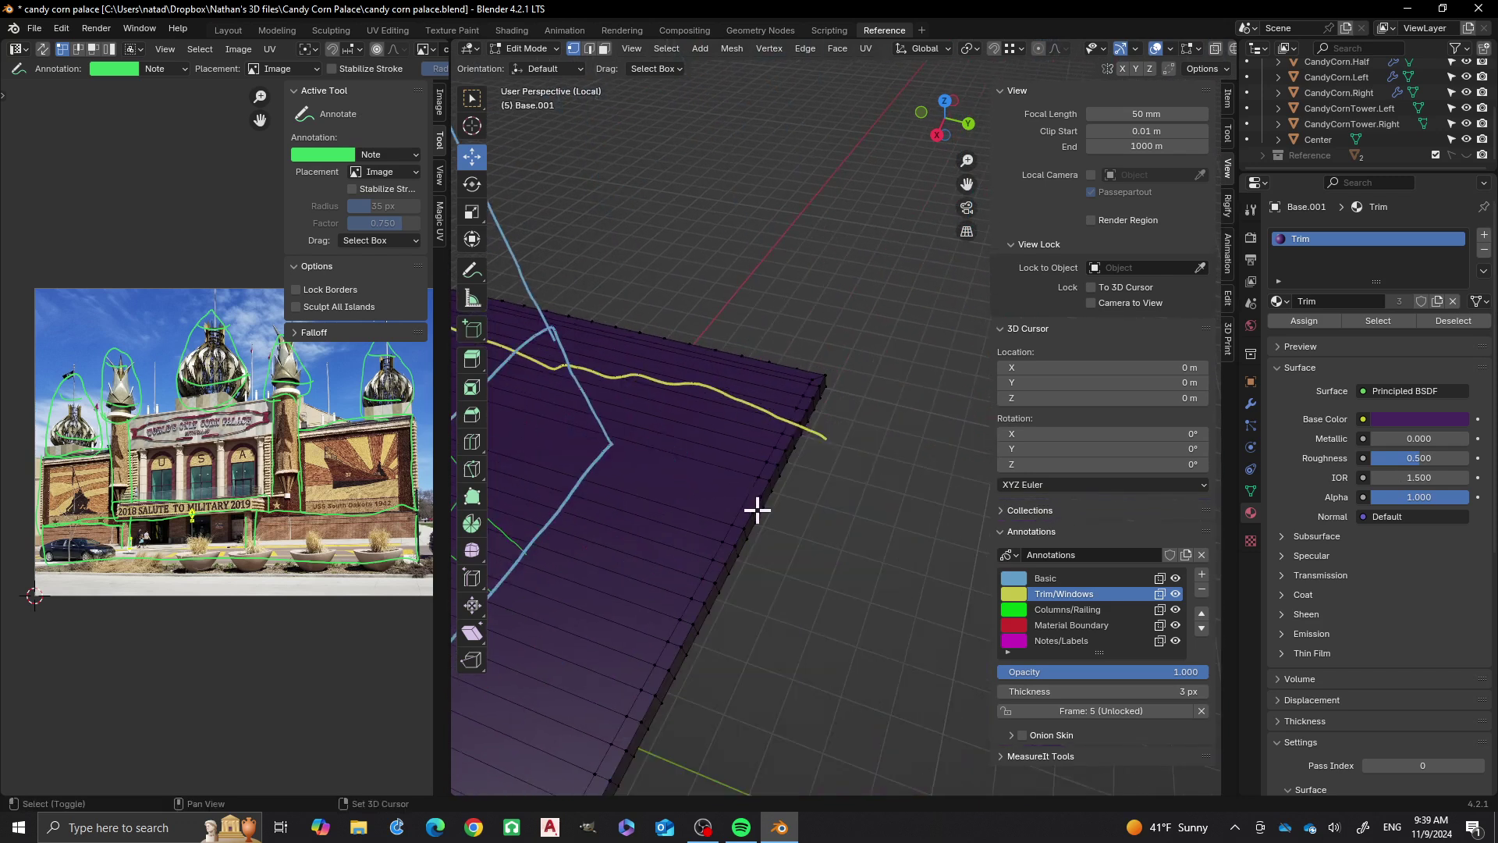
{"action": "key", "text": "j"}
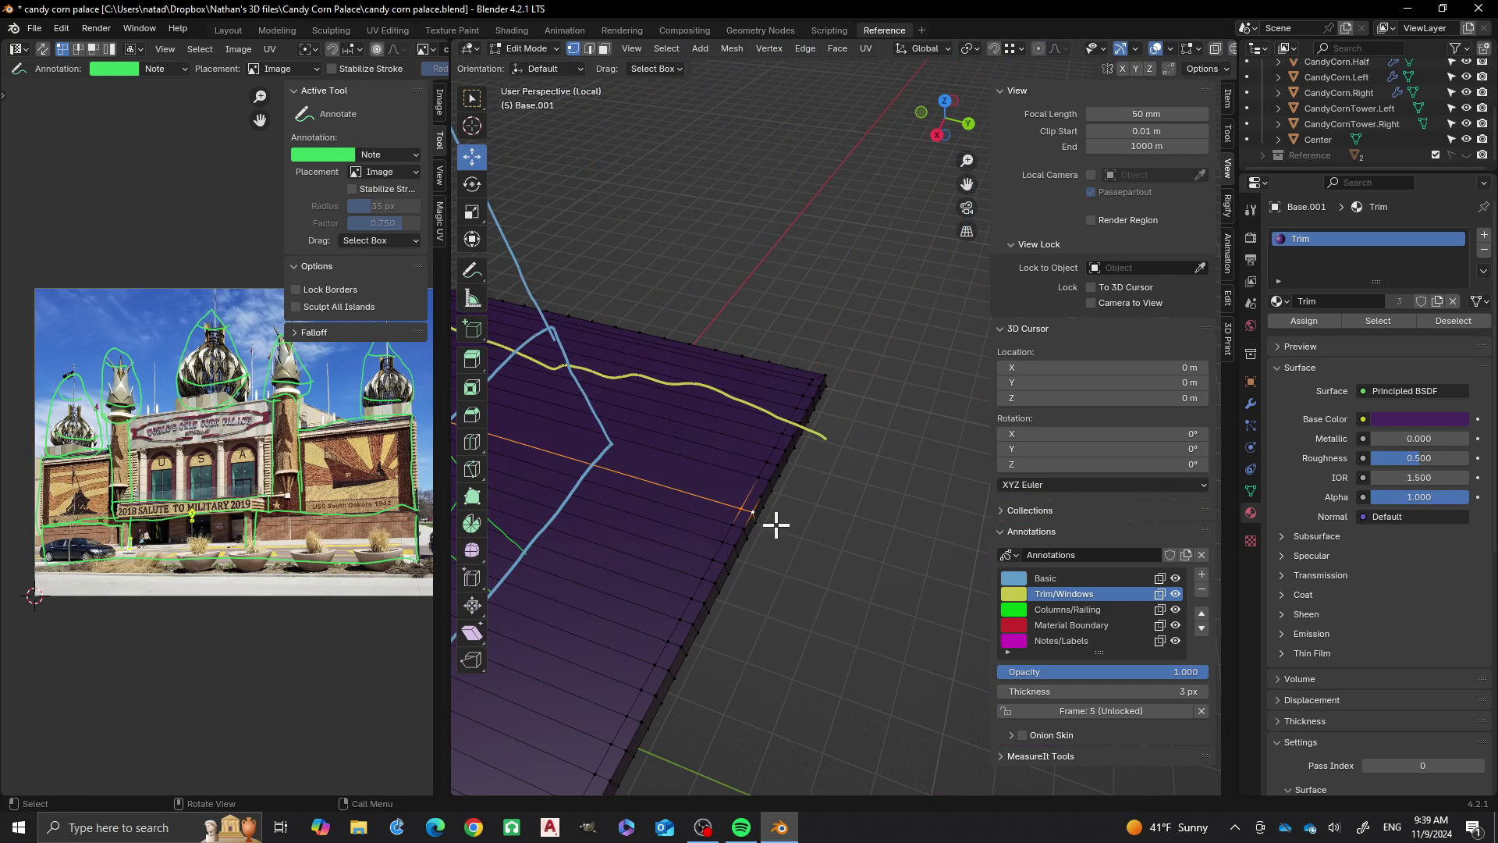
Finish the crosswise edges by joining the remaining long-side vertex to its match beside the projection's corner
{"action": "left_click", "coordinate": [760, 494]}
{"action": "middle_click_drag", "start_coordinate": [712, 535], "coordinate": [822, 594], "text": "shift"}
{"action": "middle_click_drag", "start_coordinate": [562, 469], "coordinate": [657, 514]}
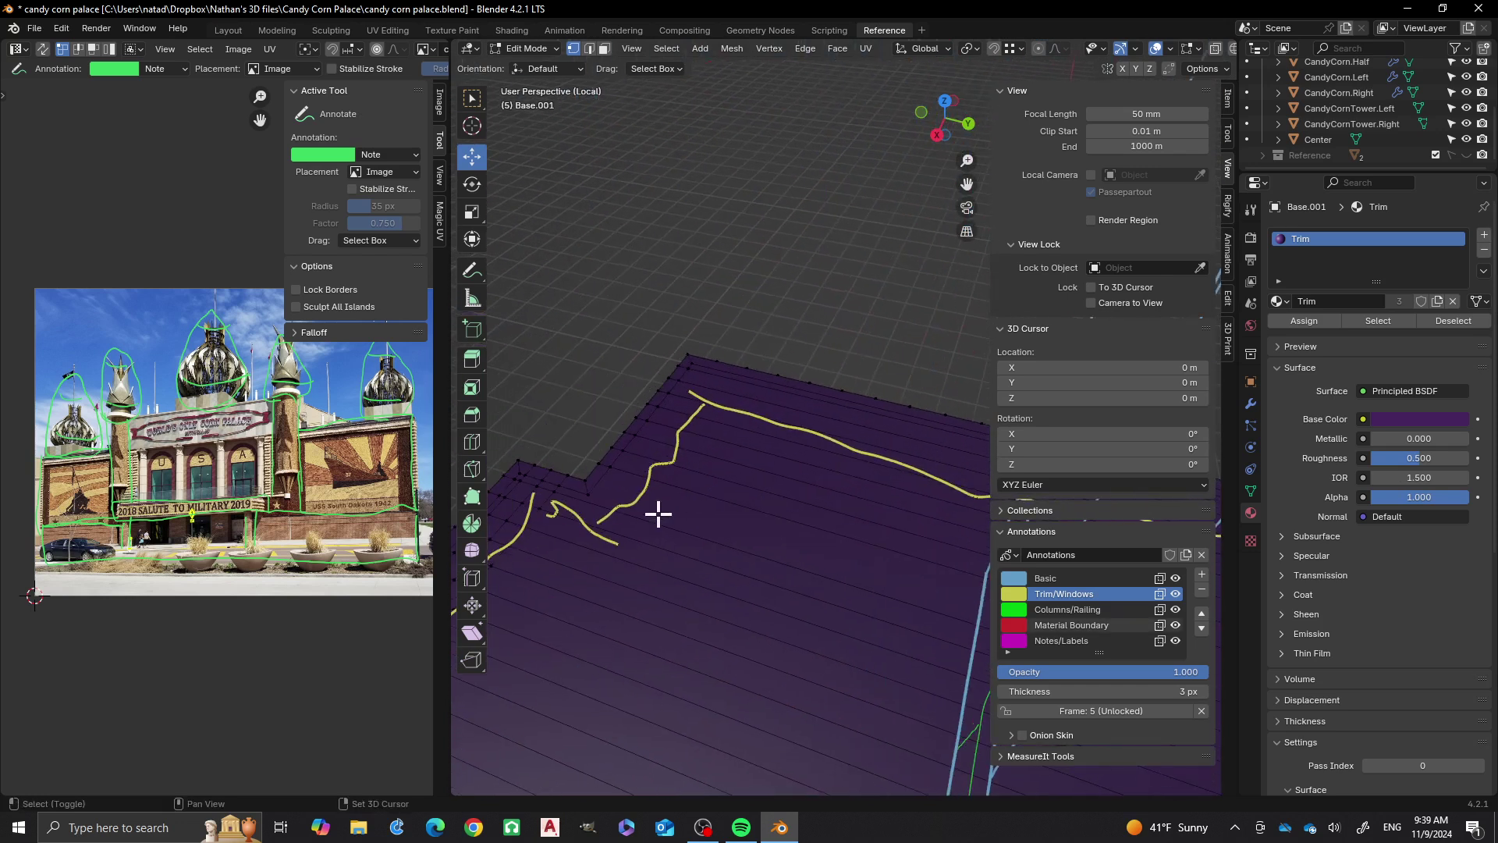
{"action": "left_click", "coordinate": [622, 503], "text": "shift"}
{"action": "key", "text": "j"}
Inspect the trim slab's grid of crosswise edges from all sides, including the projection and the outer corners
{"action": "scroll", "coordinate": [655, 397], "scroll_direction": "down", "scroll_amount": 2}
{"action": "mouse_move", "coordinate": [870, 561]}
{"action": "middle_mouse_down", "text": "shift"}
{"action": "mouse_move", "coordinate": [738, 488]}
{"action": "mouse_move", "coordinate": [886, 578]}
{"action": "mouse_move", "coordinate": [886, 542]}
{"action": "mouse_move", "coordinate": [865, 575]}
{"action": "mouse_move", "coordinate": [777, 610]}
{"action": "mouse_move", "coordinate": [662, 551]}
{"action": "mouse_move", "coordinate": [759, 572]}
{"action": "mouse_move", "coordinate": [786, 538]}
{"action": "middle_mouse_up", "text": "shift"}
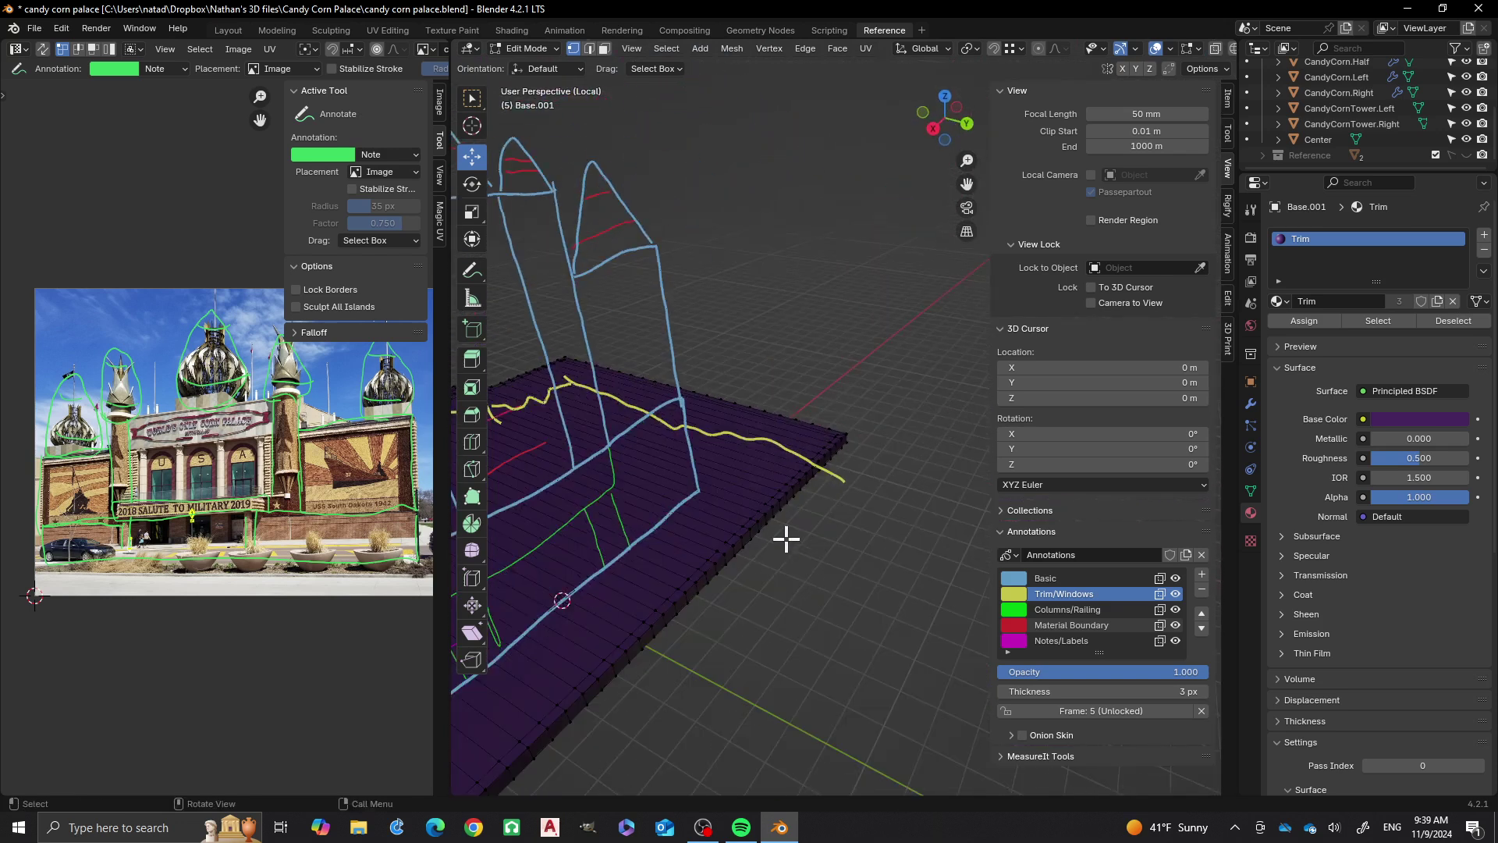
{"action": "mouse_move", "coordinate": [582, 535]}
{"action": "middle_mouse_down"}
{"action": "mouse_move", "coordinate": [789, 565]}
{"action": "mouse_move", "coordinate": [754, 565]}
{"action": "middle_mouse_up"}
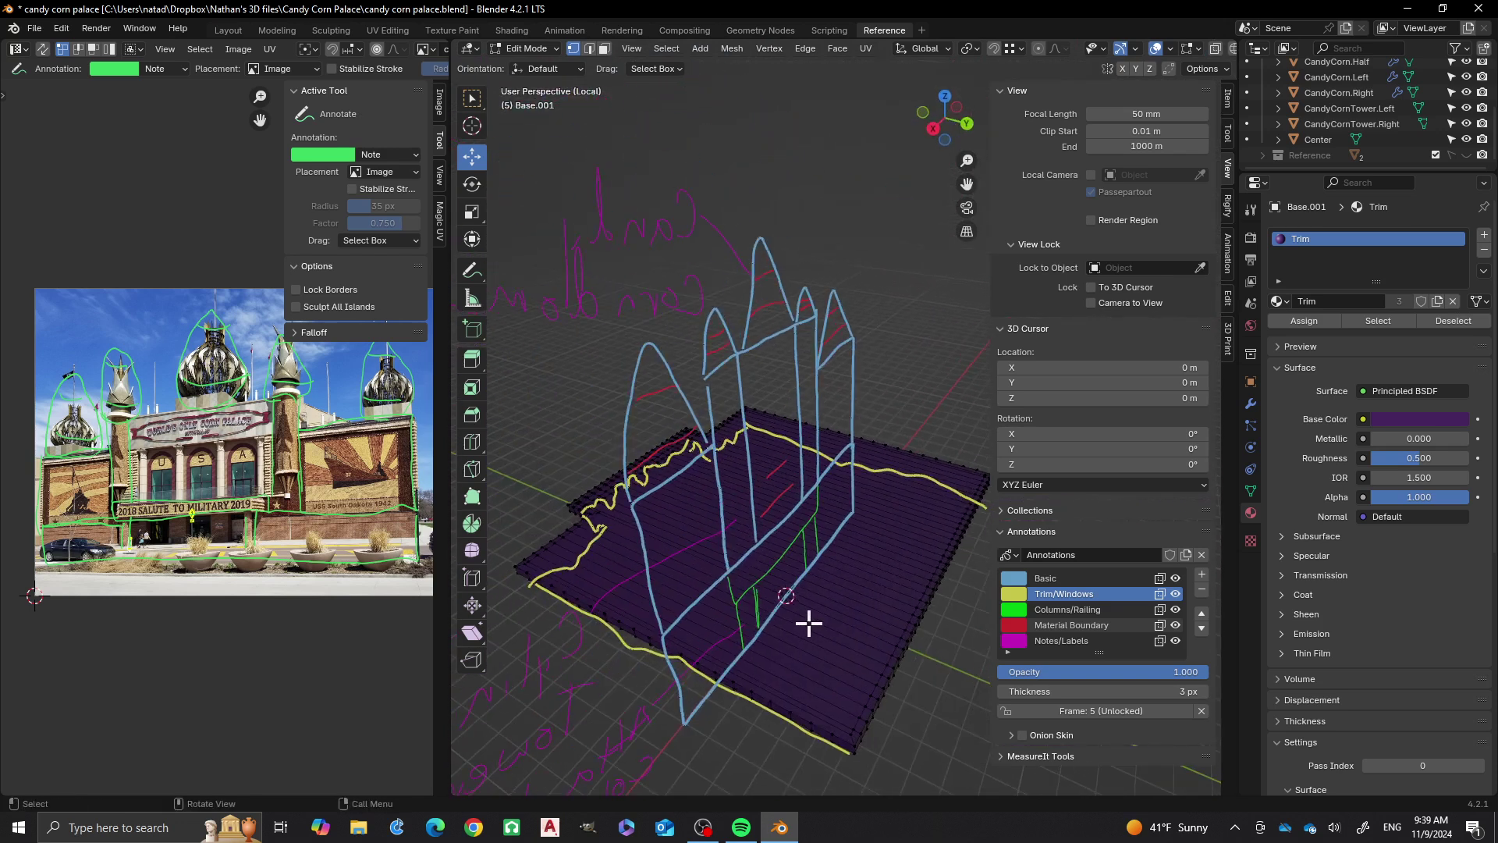
{"action": "scroll", "coordinate": [809, 623], "scroll_direction": "up", "scroll_amount": 2}
{"action": "scroll", "coordinate": [779, 478], "scroll_direction": "up", "scroll_amount": 3}
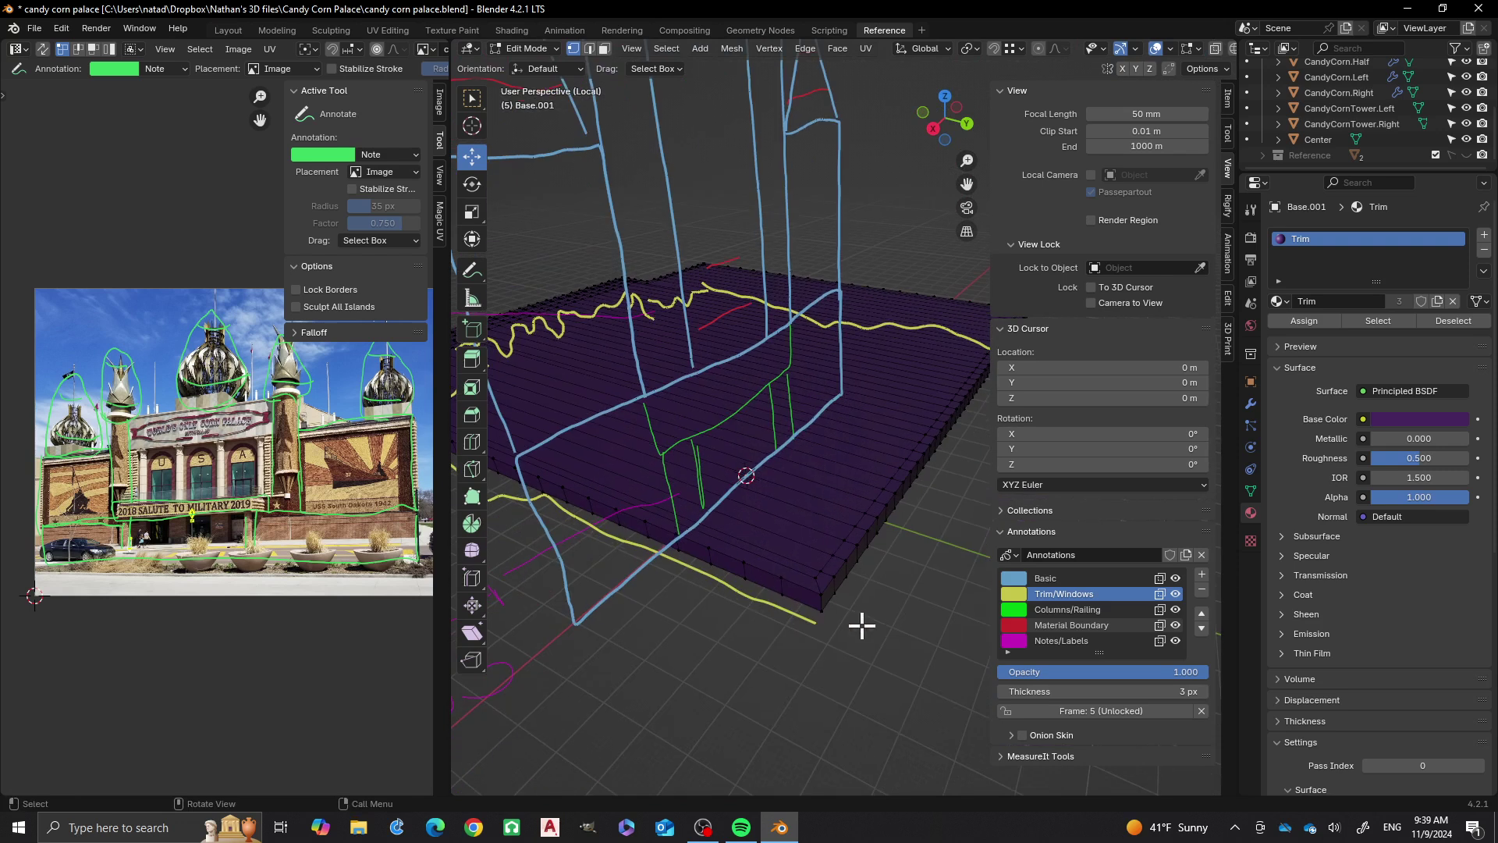
{"action": "middle_click_drag", "start_coordinate": [861, 625], "coordinate": [765, 599]}
{"action": "scroll", "coordinate": [822, 582], "scroll_direction": "up", "scroll_amount": 2}
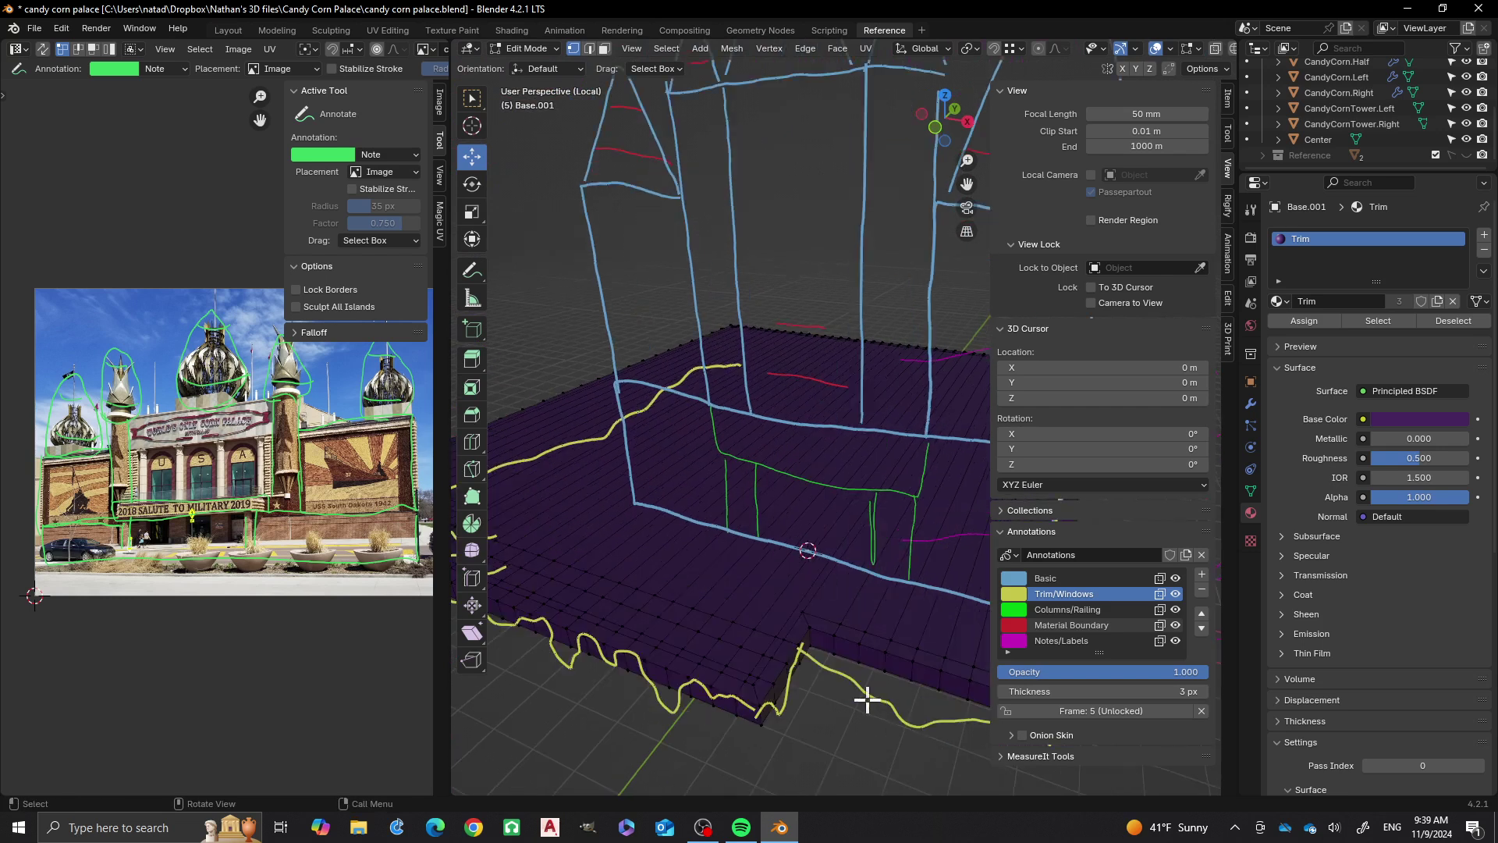
{"action": "scroll", "coordinate": [833, 640], "scroll_direction": "up", "scroll_amount": 2}
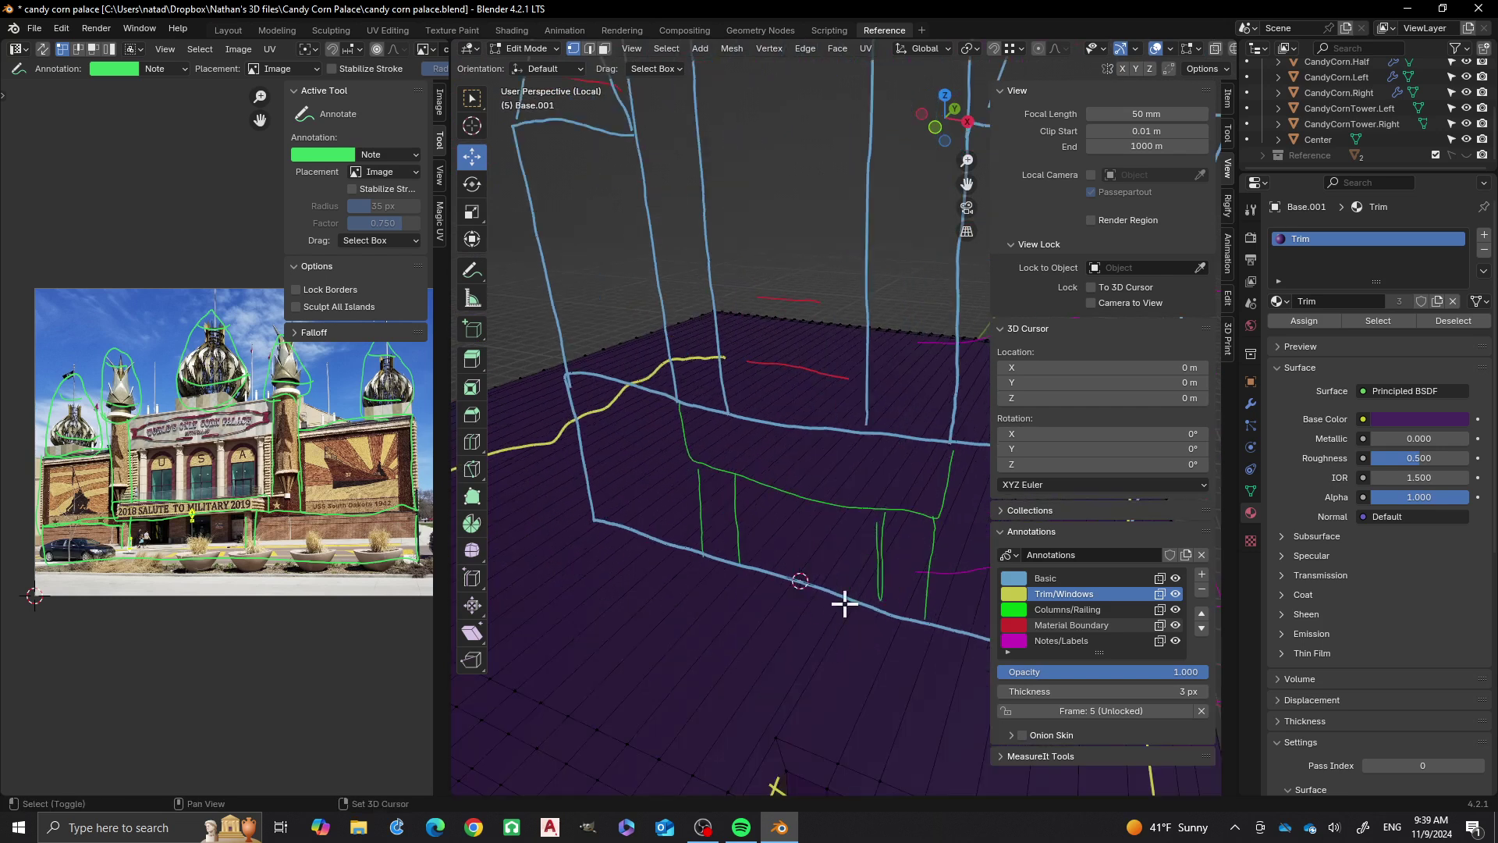
{"action": "middle_click_drag", "start_coordinate": [844, 603], "coordinate": [693, 659]}
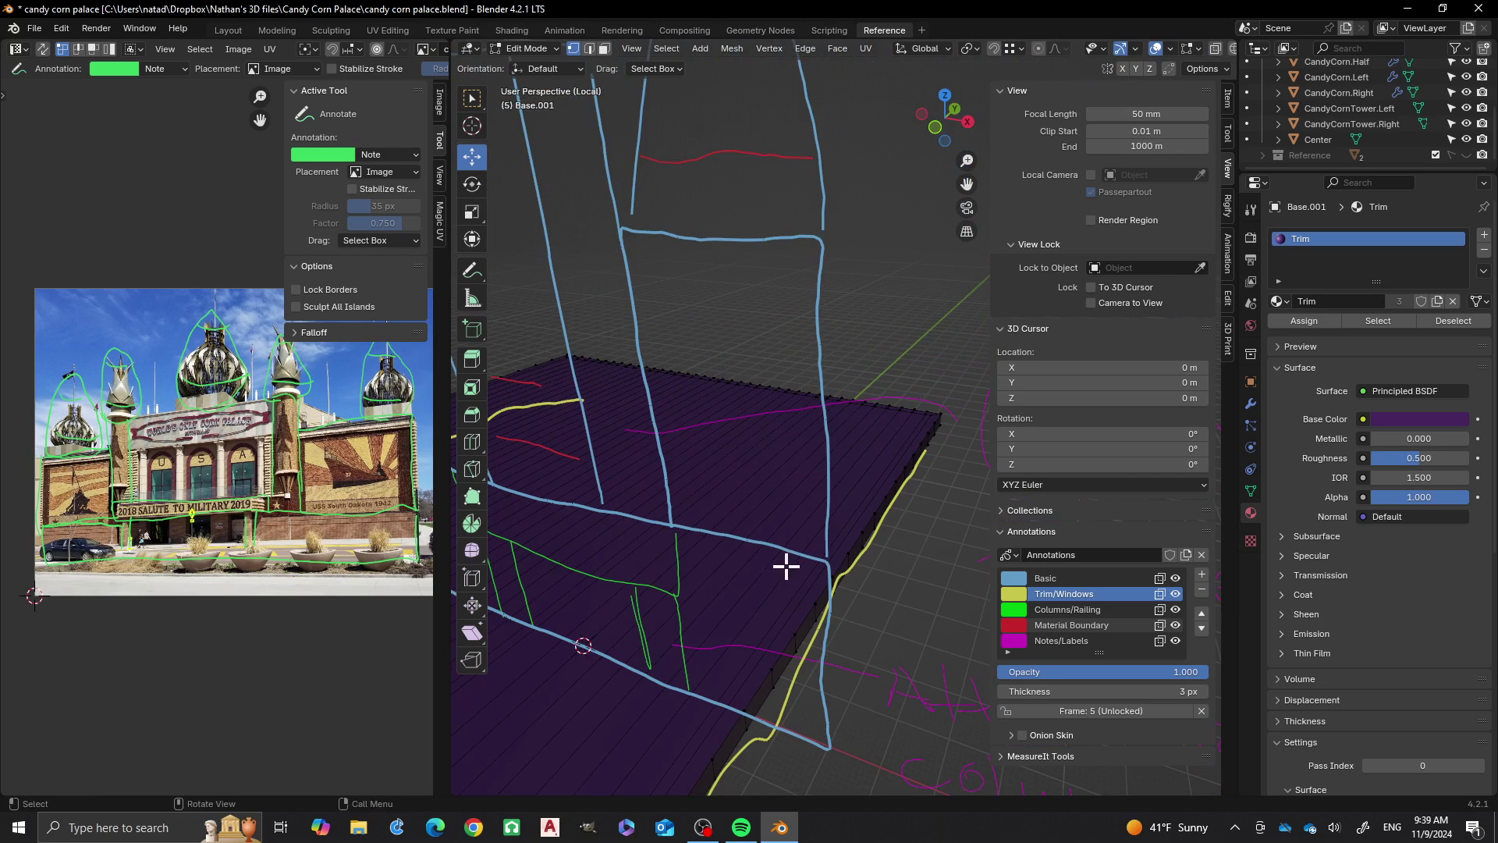
{"action": "scroll", "coordinate": [785, 567], "scroll_direction": "down", "scroll_amount": 2}
{"action": "scroll", "coordinate": [719, 557], "scroll_direction": "down", "scroll_amount": 2}
{"action": "middle_click_drag", "start_coordinate": [662, 598], "coordinate": [792, 605]}
{"action": "scroll", "coordinate": [834, 625], "scroll_direction": "up", "scroll_amount": 2}
{"action": "scroll", "coordinate": [792, 606], "scroll_direction": "up", "scroll_amount": 1}
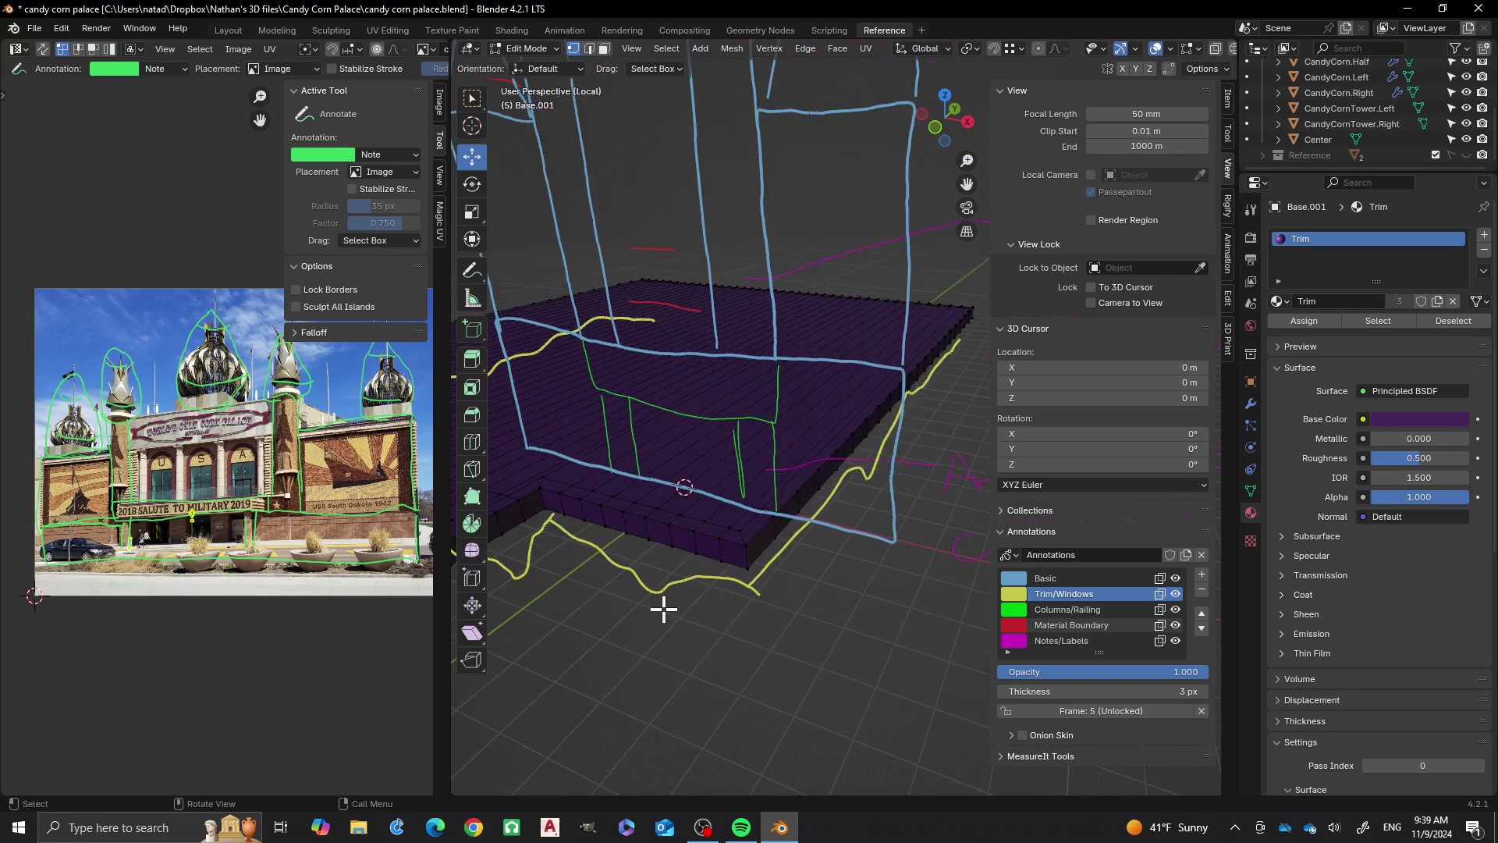
{"action": "middle_click_drag", "start_coordinate": [663, 608], "coordinate": [682, 558]}
{"action": "middle_click_drag", "start_coordinate": [802, 254], "coordinate": [780, 408]}
Compare the slab's front rim with the yellow drip annotation in the front view and from underneath
{"action": "key", "text": "KP_1"}
{"action": "scroll", "coordinate": [903, 403], "scroll_direction": "up", "scroll_amount": 1}
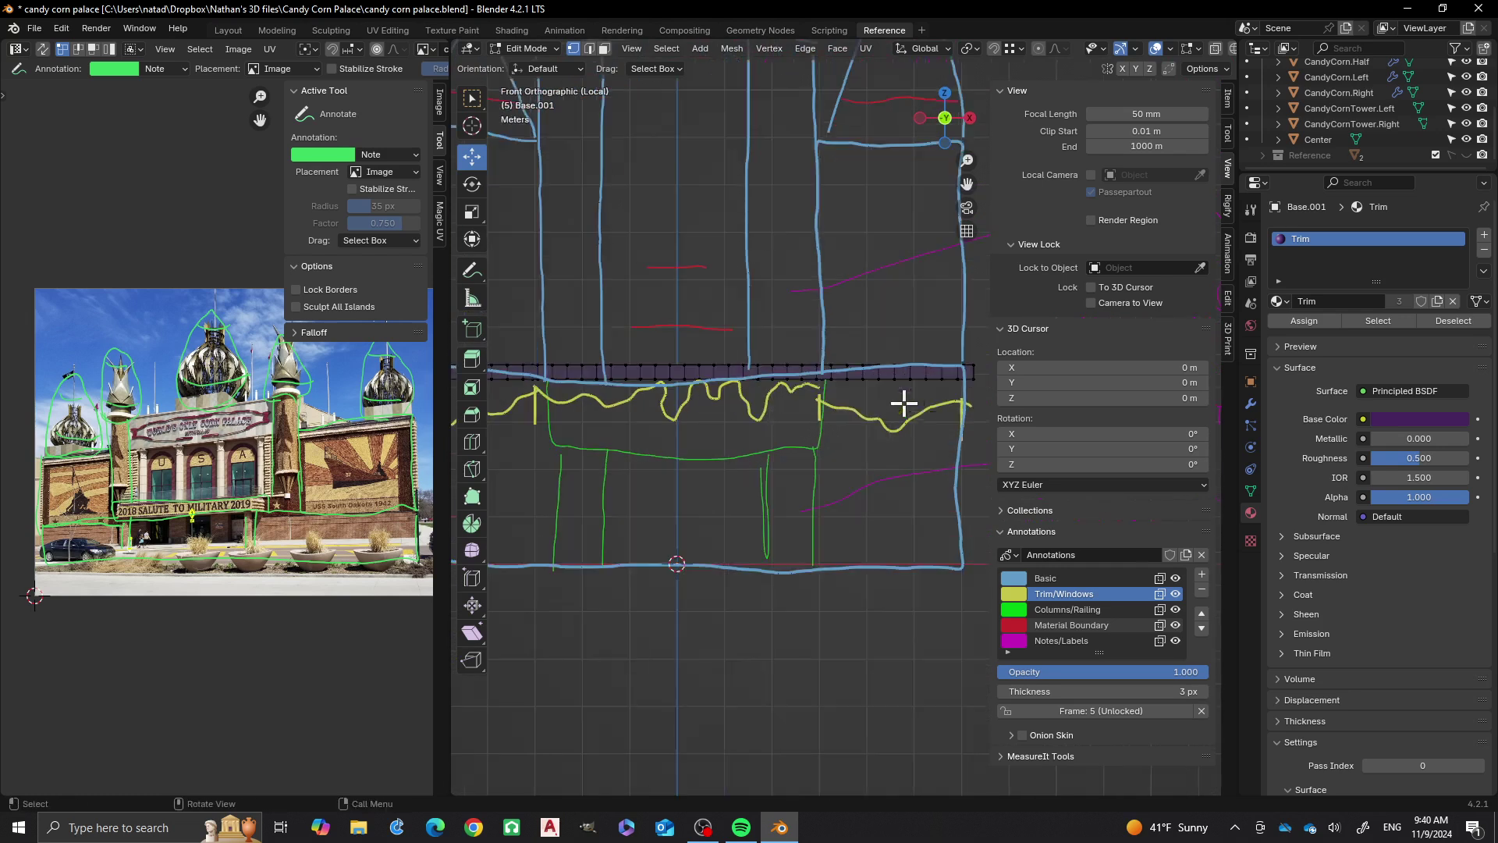
{"action": "scroll", "coordinate": [903, 403], "scroll_direction": "up", "scroll_amount": 5}
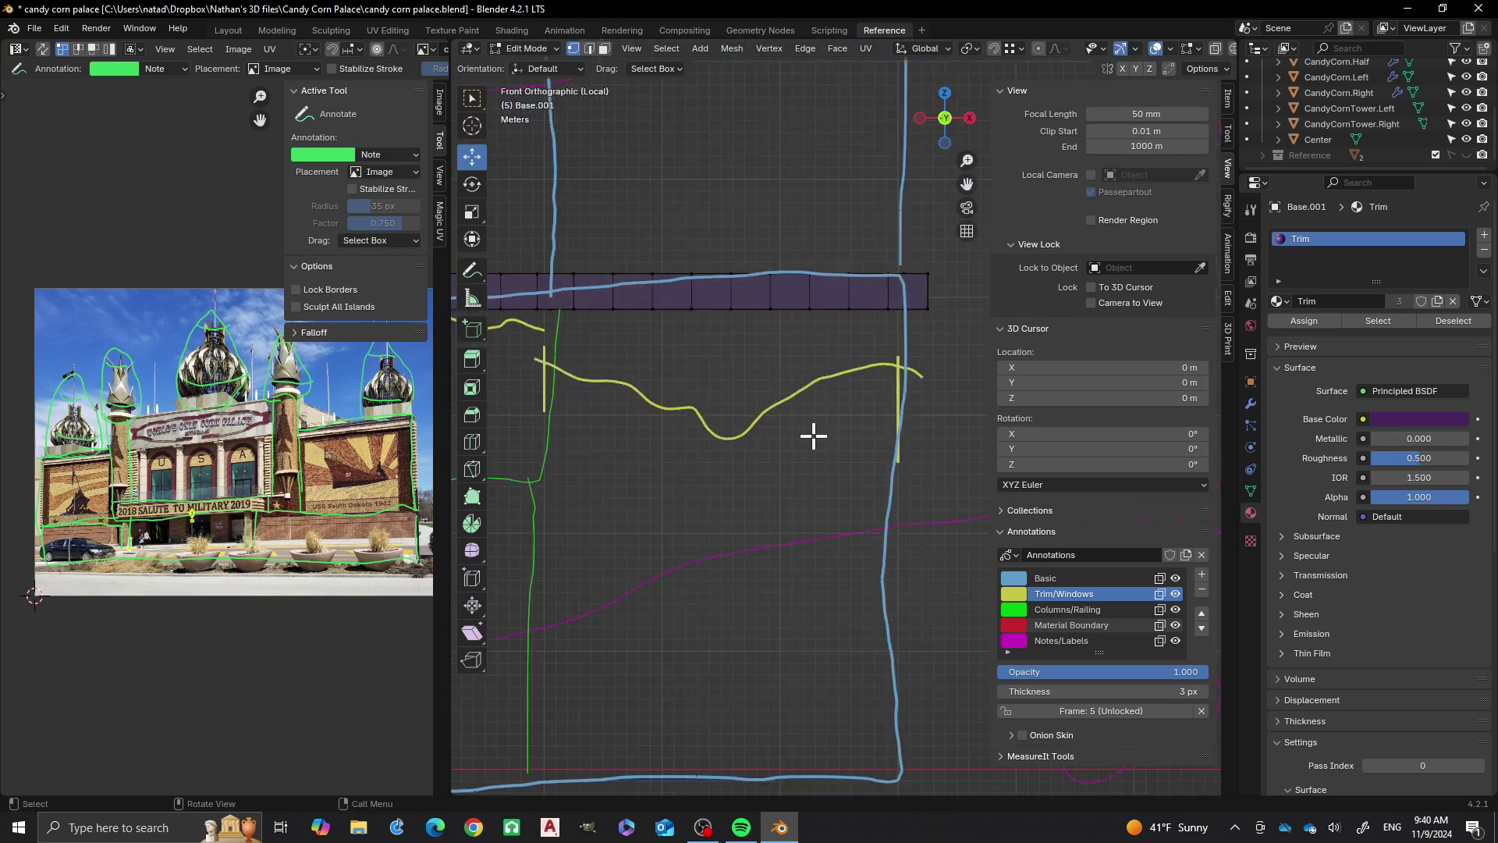
{"action": "mouse_move", "coordinate": [813, 436]}
{"action": "middle_mouse_down"}
{"action": "mouse_move", "coordinate": [788, 438]}
{"action": "mouse_move", "coordinate": [708, 239]}
{"action": "mouse_move", "coordinate": [718, 321]}
{"action": "mouse_move", "coordinate": [729, 264]}
{"action": "mouse_move", "coordinate": [796, 291]}
{"action": "mouse_move", "coordinate": [774, 277]}
{"action": "middle_mouse_up"}
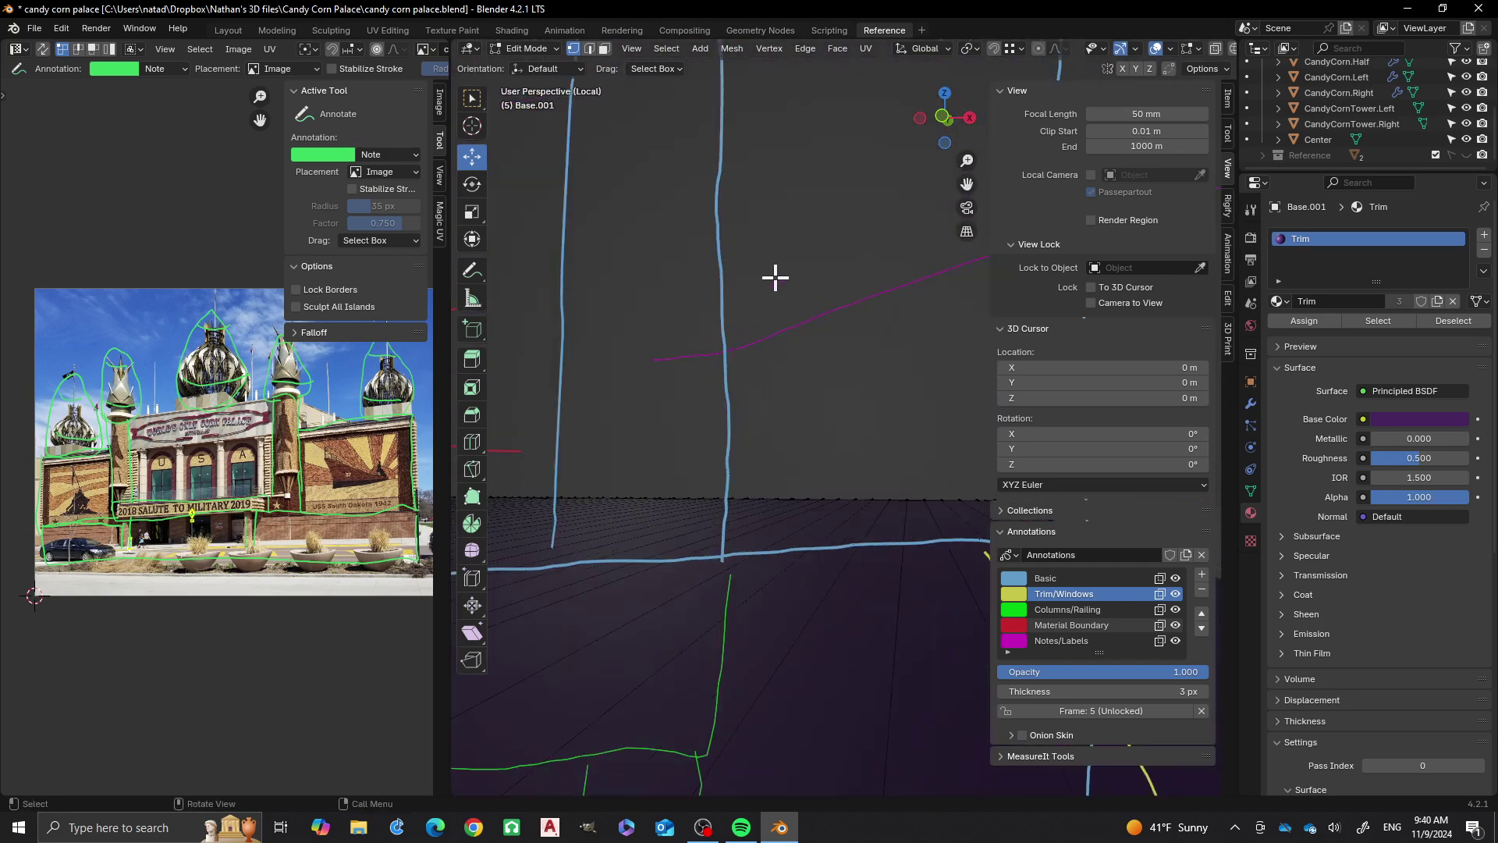
{"action": "scroll", "coordinate": [775, 279], "scroll_direction": "down", "scroll_amount": 4}
{"action": "middle_click_drag", "start_coordinate": [794, 469], "coordinate": [765, 364]}
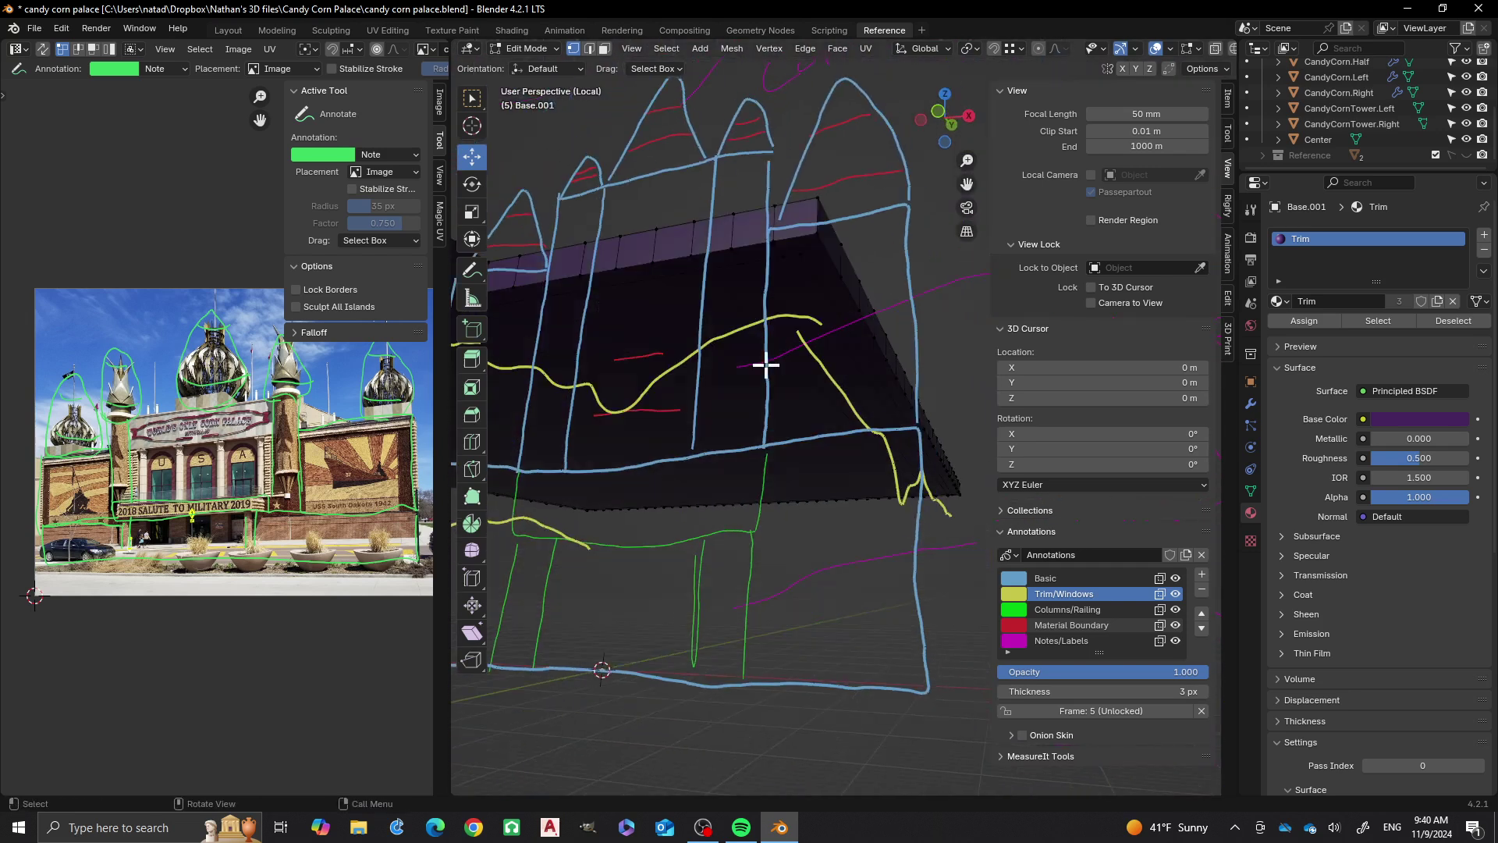
Switch to face selection and try picking a shortest path of faces along the slab's underside
{"action": "key", "text": "3"}
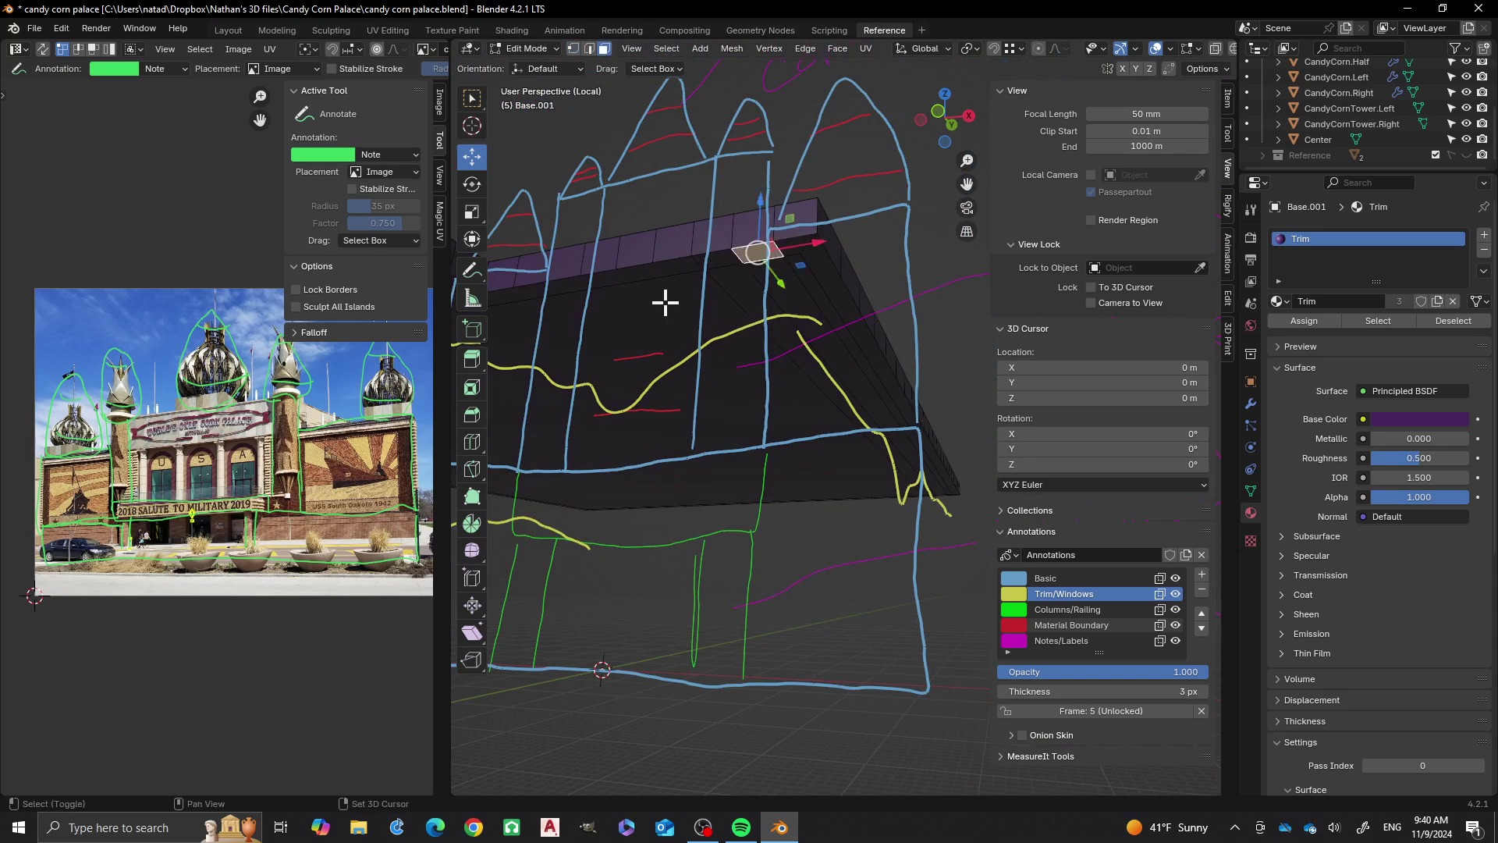
{"action": "mouse_move", "coordinate": [668, 301]}
{"action": "middle_mouse_down"}
{"action": "mouse_move", "coordinate": [863, 308]}
{"action": "mouse_move", "coordinate": [827, 287]}
{"action": "mouse_move", "coordinate": [853, 295]}
{"action": "mouse_move", "coordinate": [773, 304]}
{"action": "middle_mouse_up"}
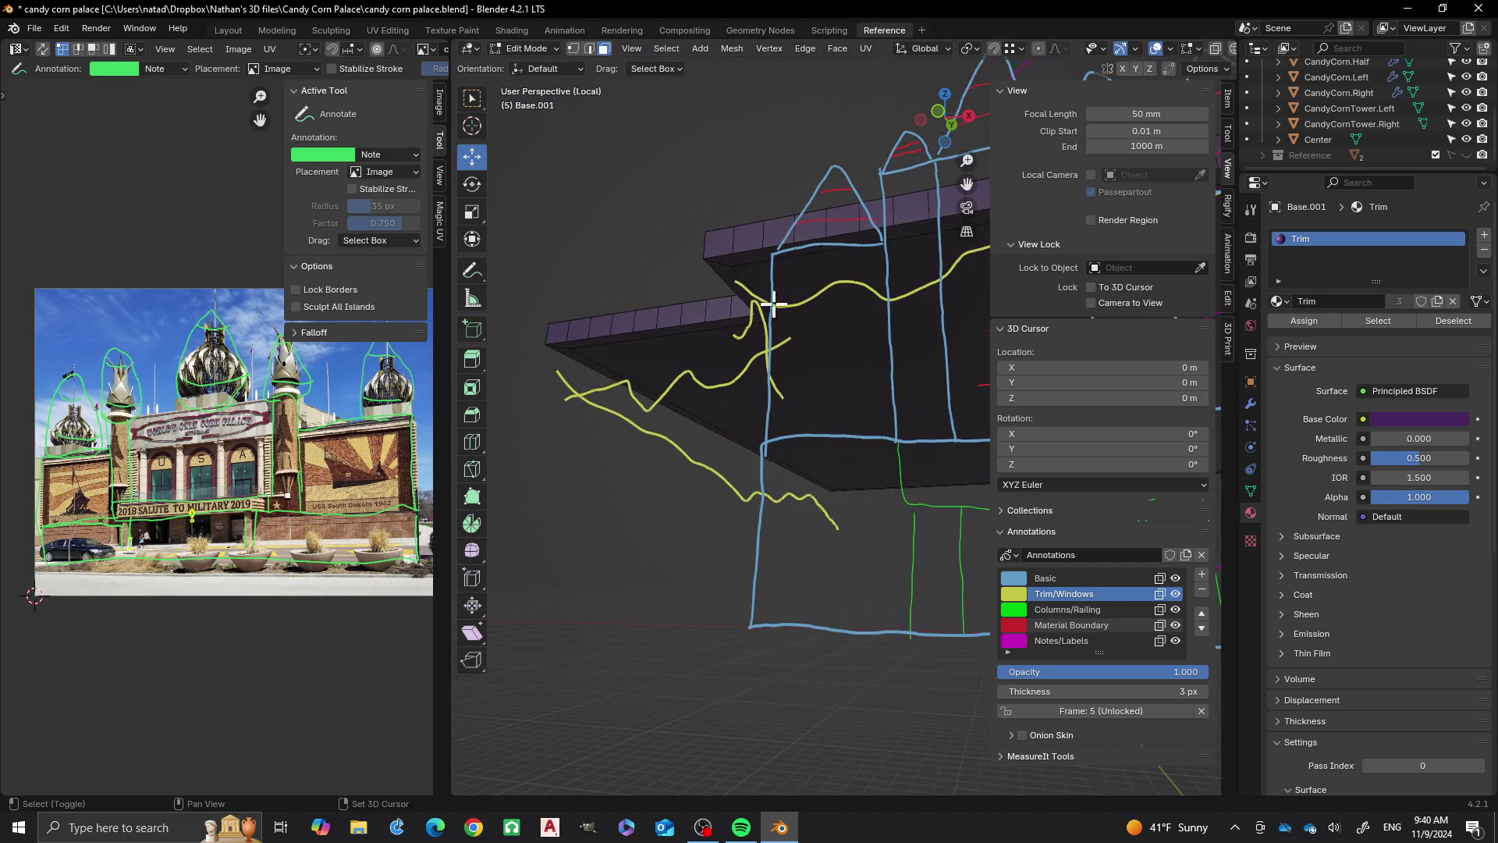
{"action": "left_click", "coordinate": [755, 254], "text": "ctrl+shift"}
{"action": "key", "text": "ctrl+z"}
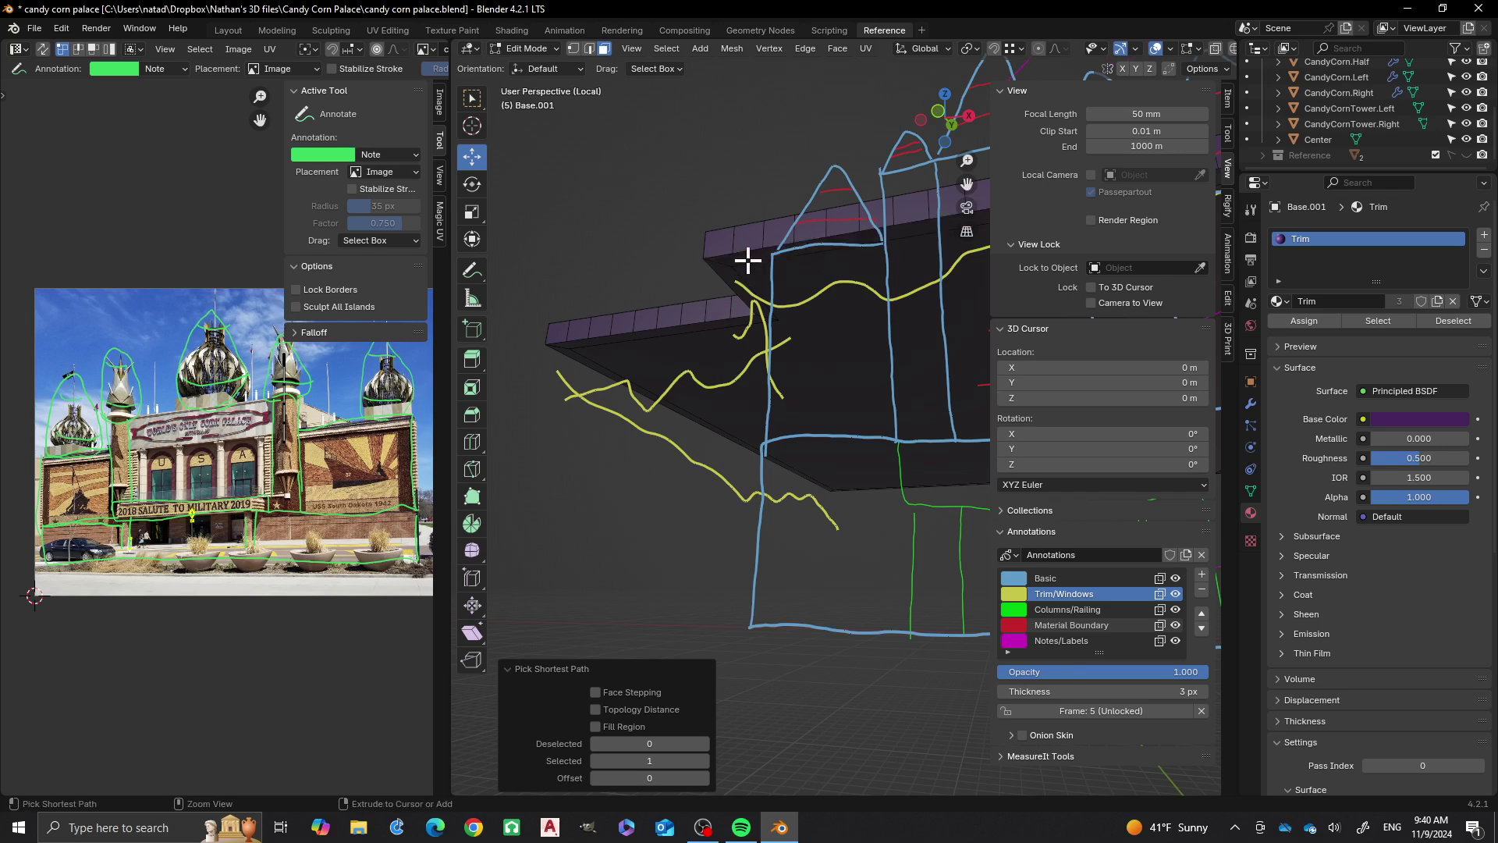
Select the two adjoining underside faces along the trim slab's front rim, just in from its outer corner
{"action": "mouse_move", "coordinate": [735, 144]}
{"action": "middle_mouse_down"}
{"action": "mouse_move", "coordinate": [652, 227]}
{"action": "mouse_move", "coordinate": [749, 265]}
{"action": "mouse_move", "coordinate": [738, 288]}
{"action": "mouse_move", "coordinate": [714, 277]}
{"action": "middle_mouse_up"}
{"action": "left_click", "coordinate": [699, 177]}
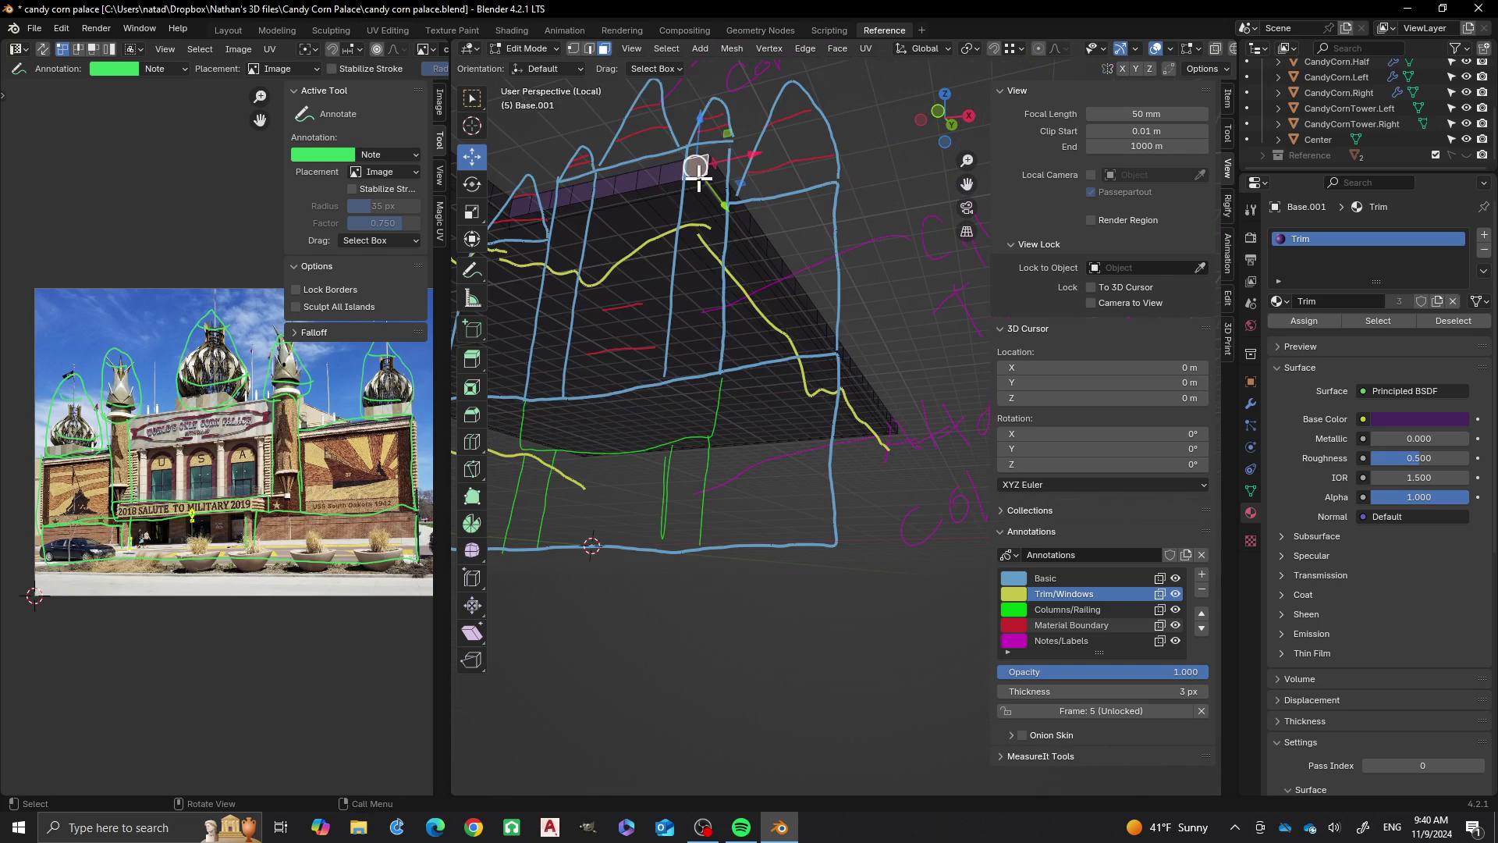
{"action": "left_click", "coordinate": [670, 187], "text": "shift"}
{"action": "left_click", "coordinate": [644, 192], "text": "shift"}
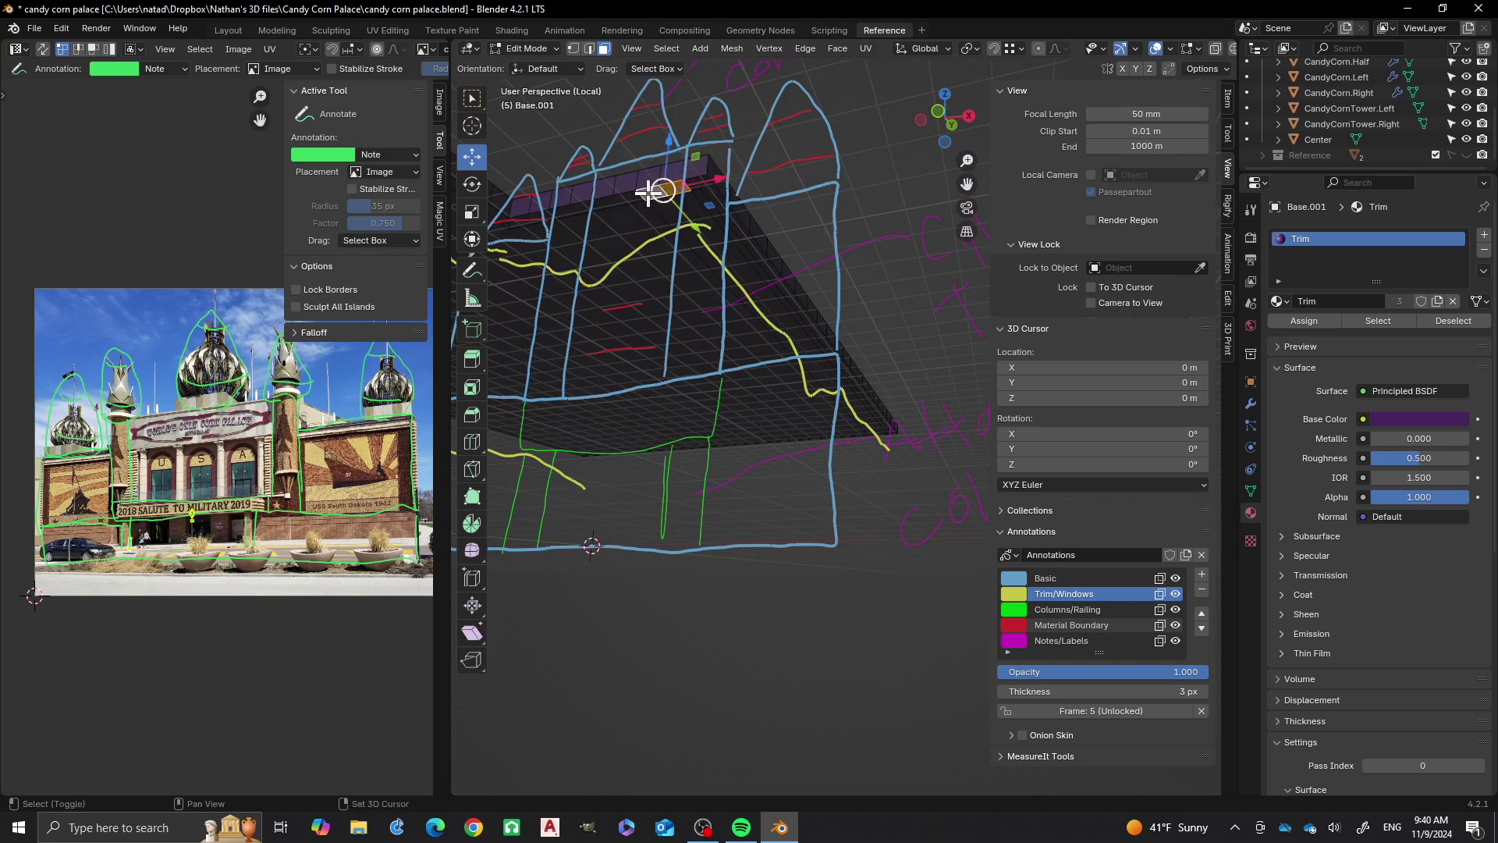
{"action": "left_click", "coordinate": [628, 199], "text": "shift"}
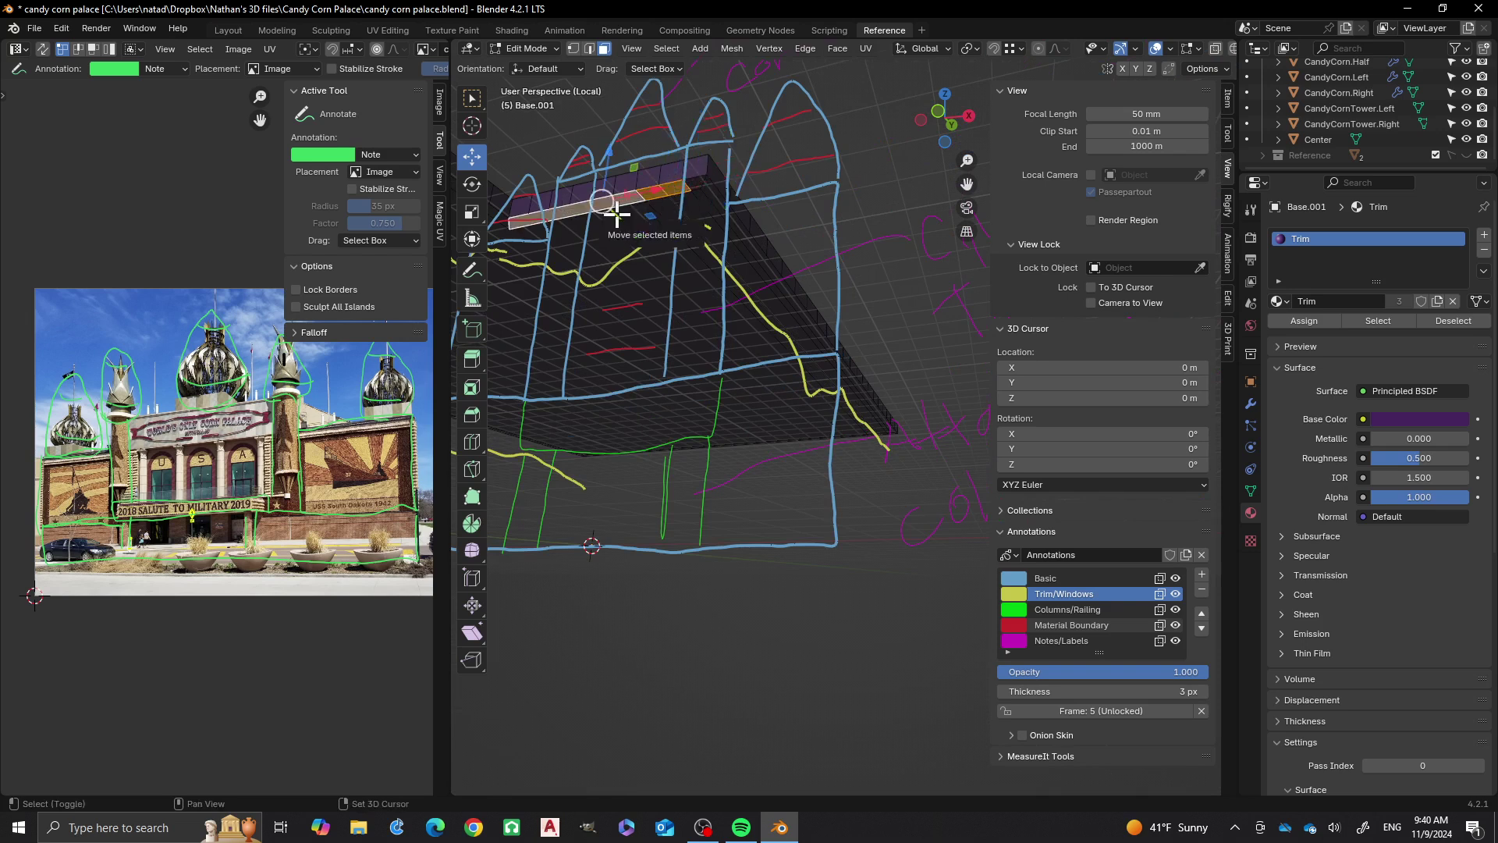
{"action": "left_click", "coordinate": [563, 210], "text": "shift"}
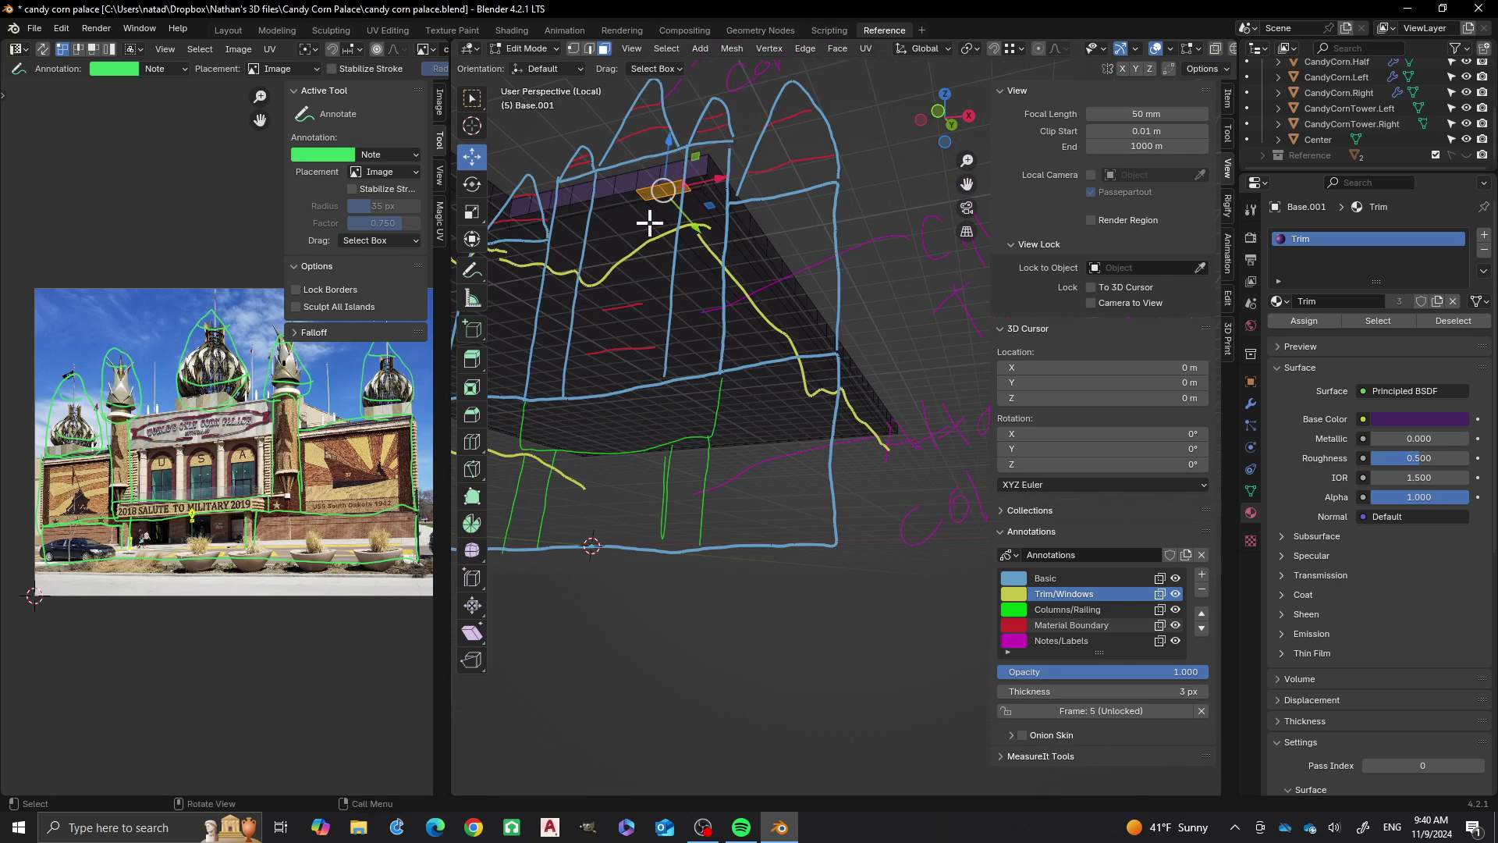
{"action": "scroll", "coordinate": [648, 221], "scroll_direction": "up", "scroll_amount": 4}
{"action": "scroll", "coordinate": [636, 265], "scroll_direction": "down", "scroll_amount": 4}
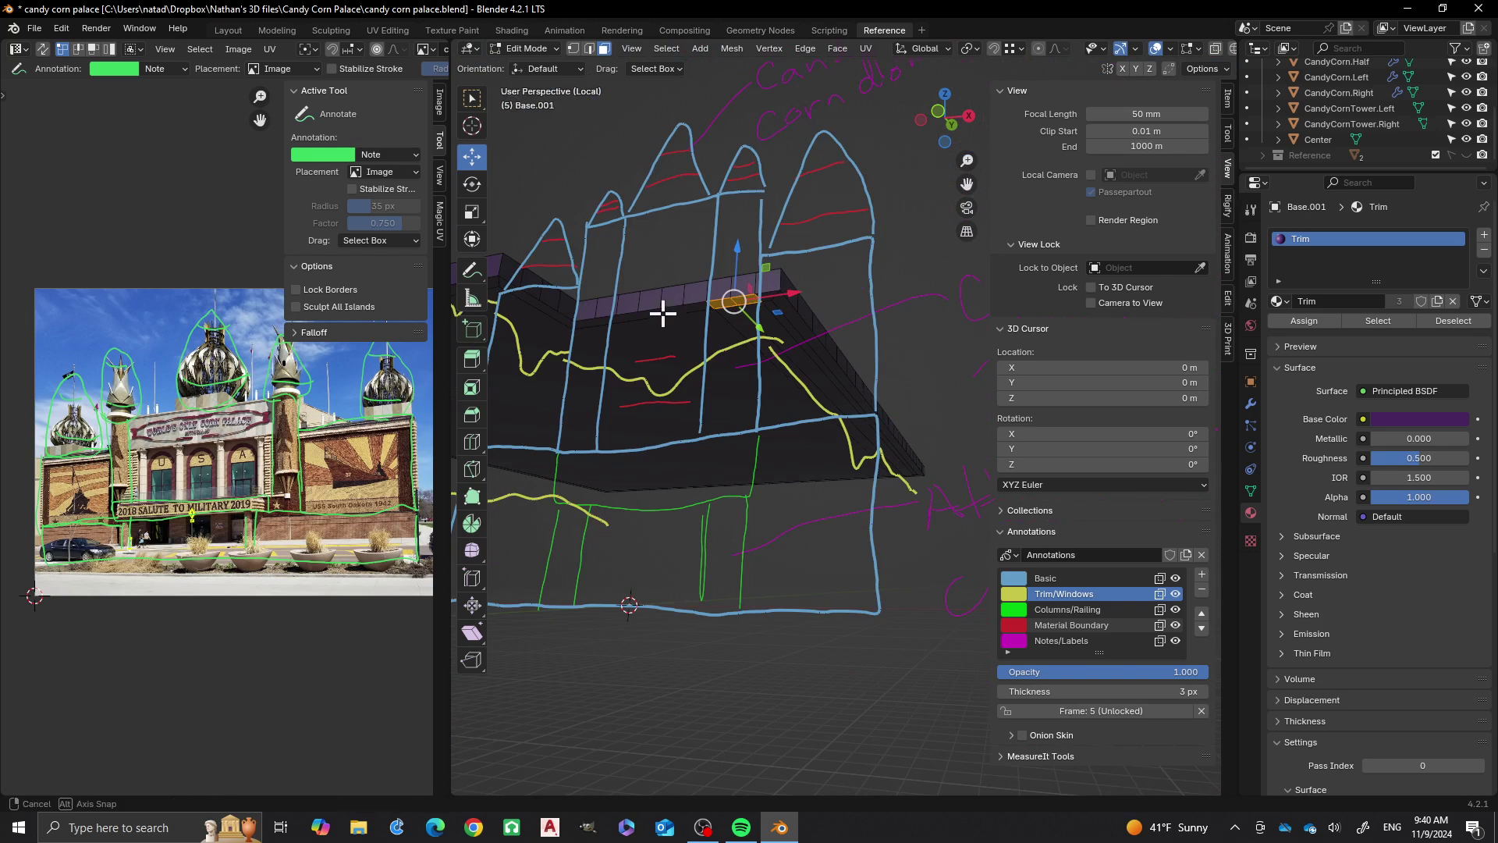
In the front view, move the two selected faces straight down along Z by about 4.7 m to the yellow drip annotation
{"action": "key", "text": "KP_1"}
{"action": "middle_click_drag", "start_coordinate": [865, 468], "coordinate": [789, 382], "text": "shift"}
{"action": "scroll", "coordinate": [789, 382], "scroll_direction": "up", "scroll_amount": 2}
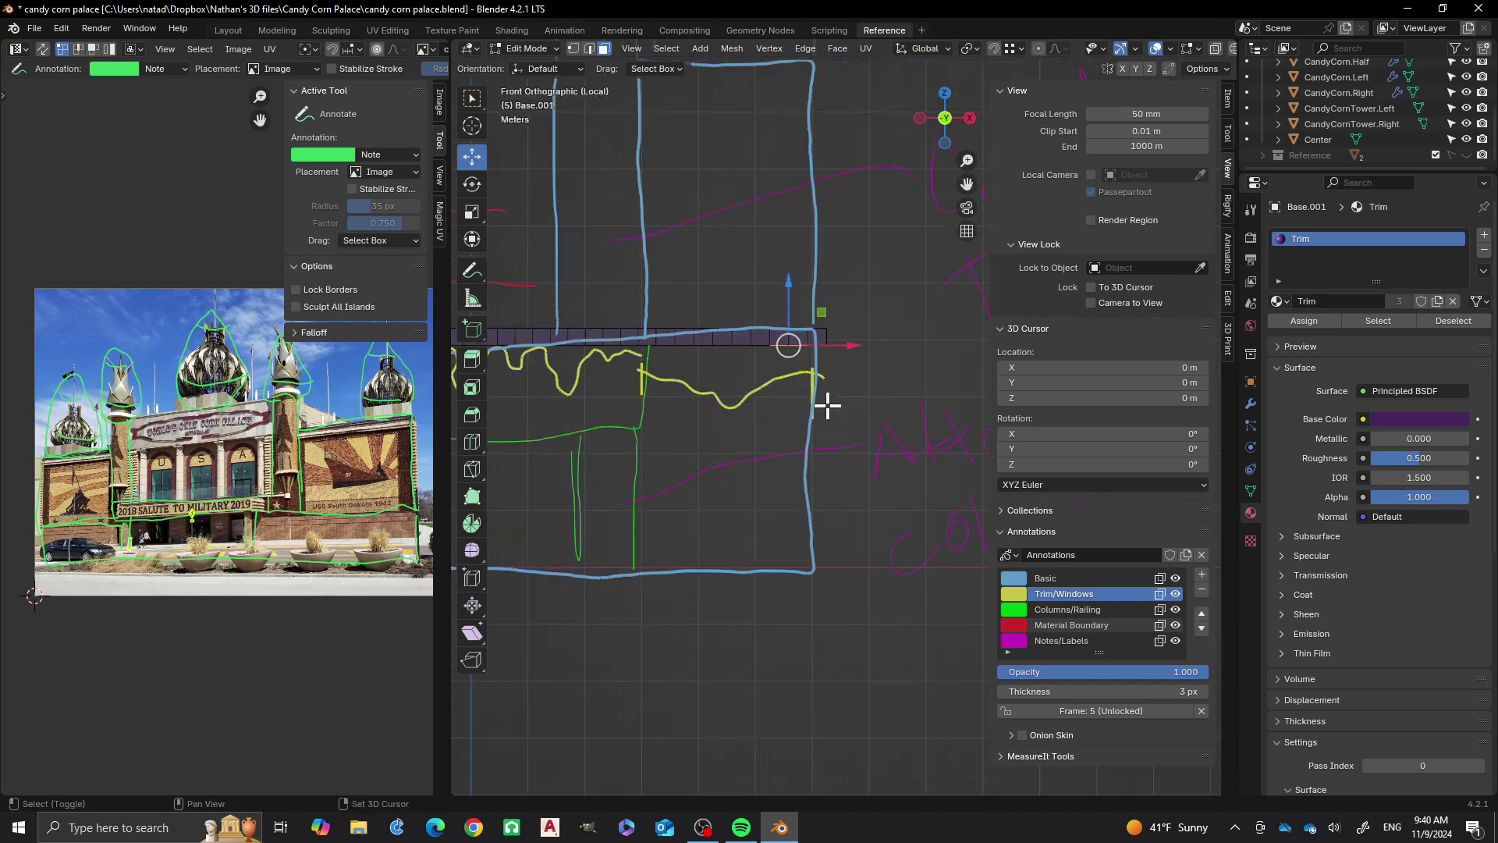
{"action": "key", "text": "g"}
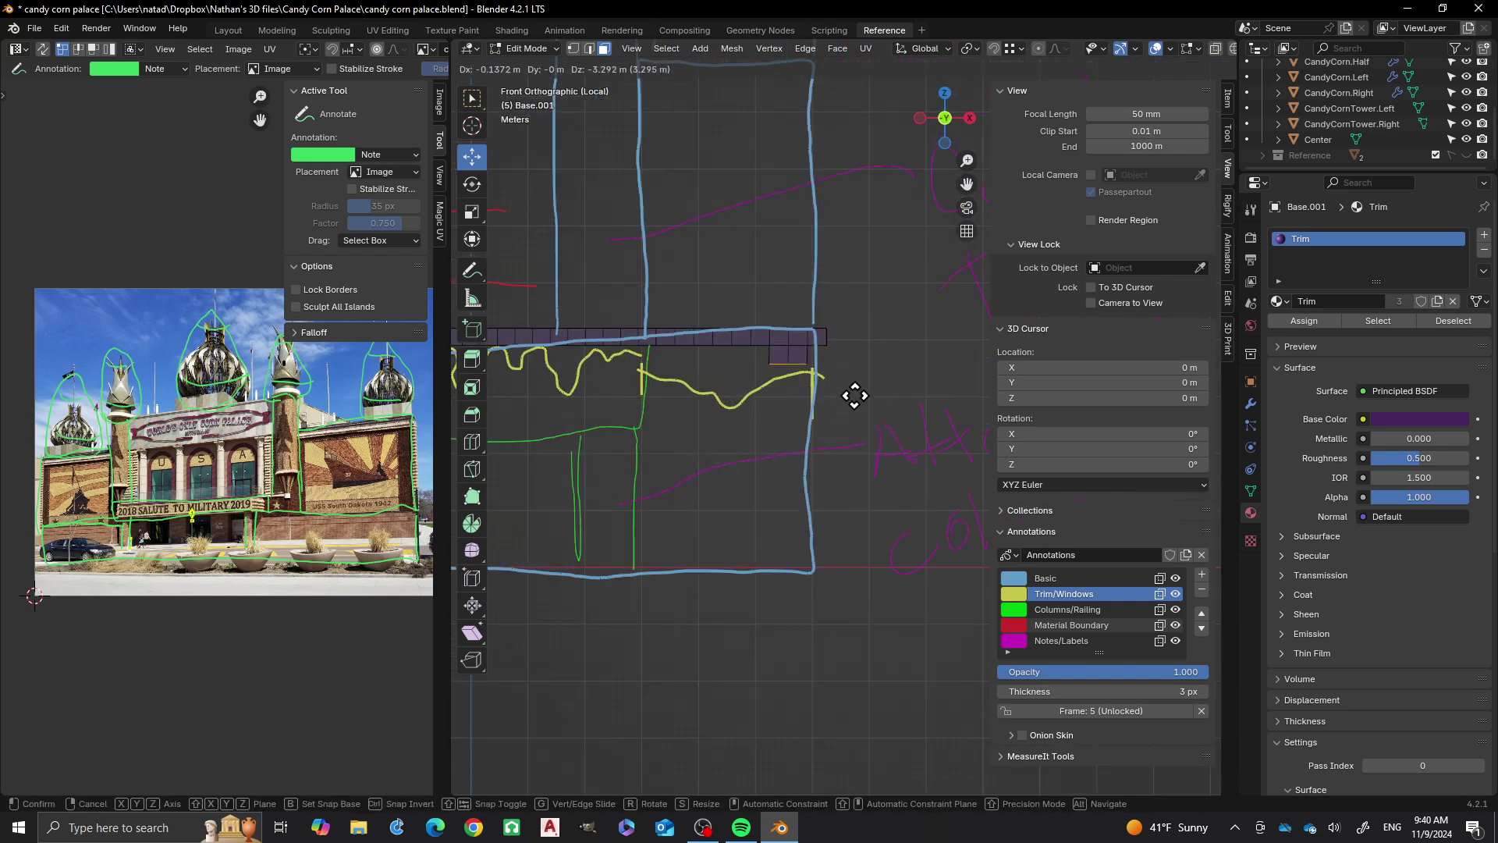
{"action": "key", "text": "z"}
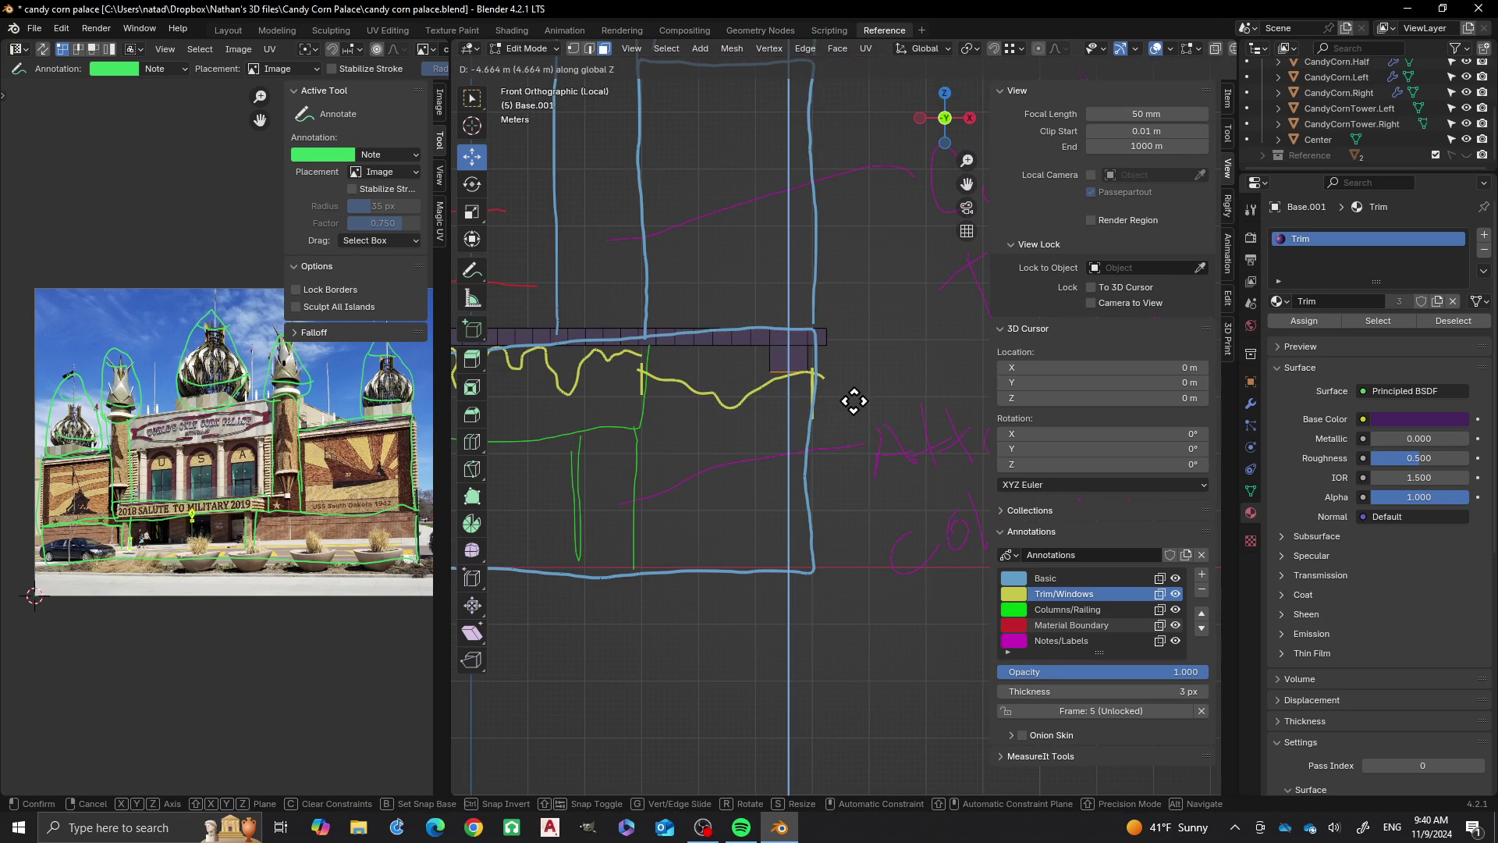
{"action": "left_click", "coordinate": [853, 402]}
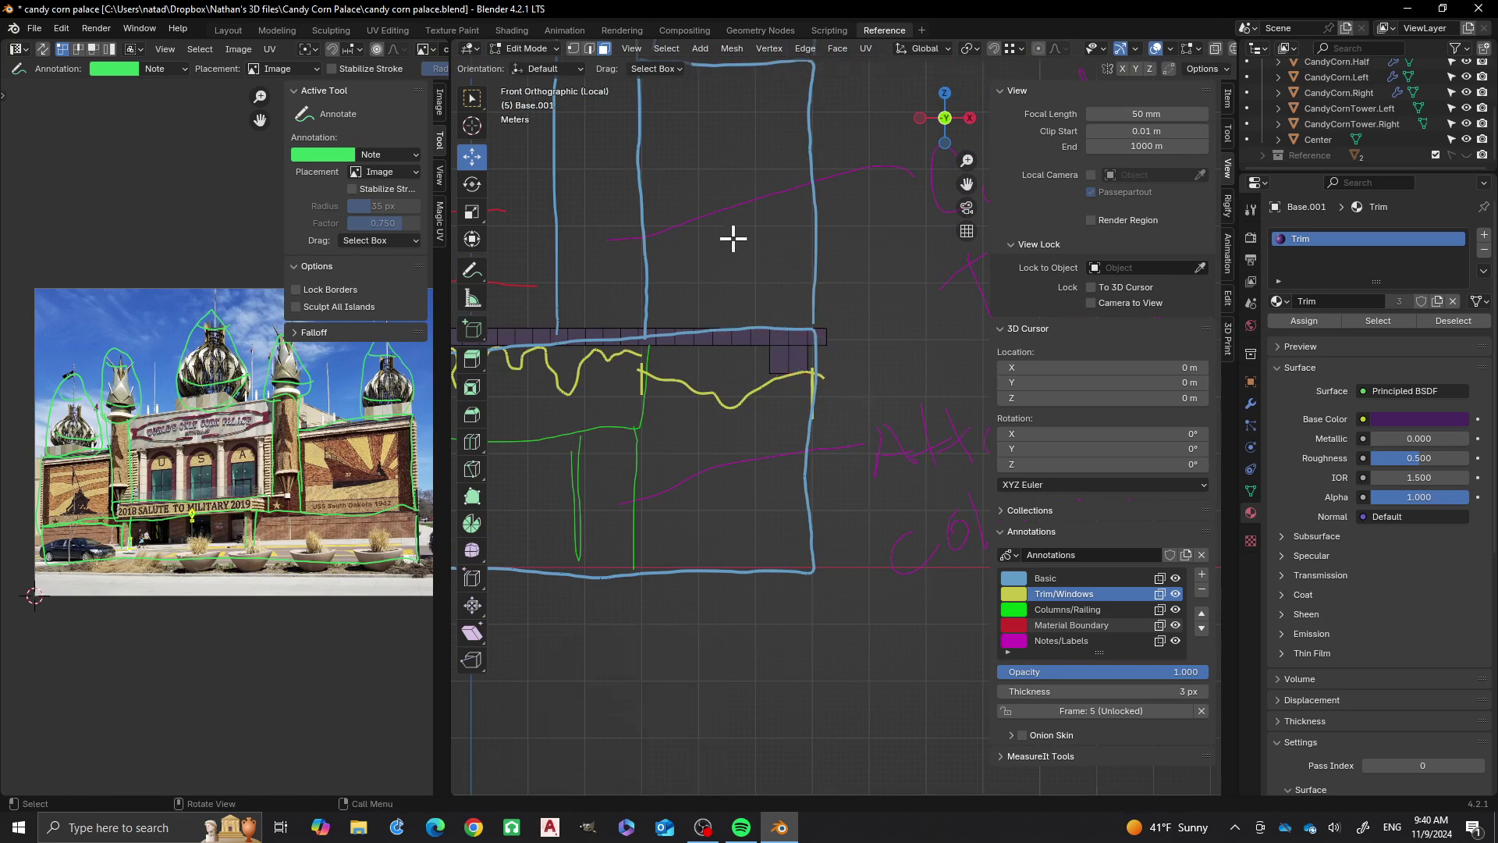
Inspect the lowered section of the trim slab against the yellow drip annotation from above, the back and the front underside
{"action": "middle_click_drag", "start_coordinate": [734, 241], "coordinate": [667, 371]}
{"action": "middle_click_drag", "start_coordinate": [592, 343], "coordinate": [850, 395]}
{"action": "scroll", "coordinate": [767, 447], "scroll_direction": "up", "scroll_amount": 3}
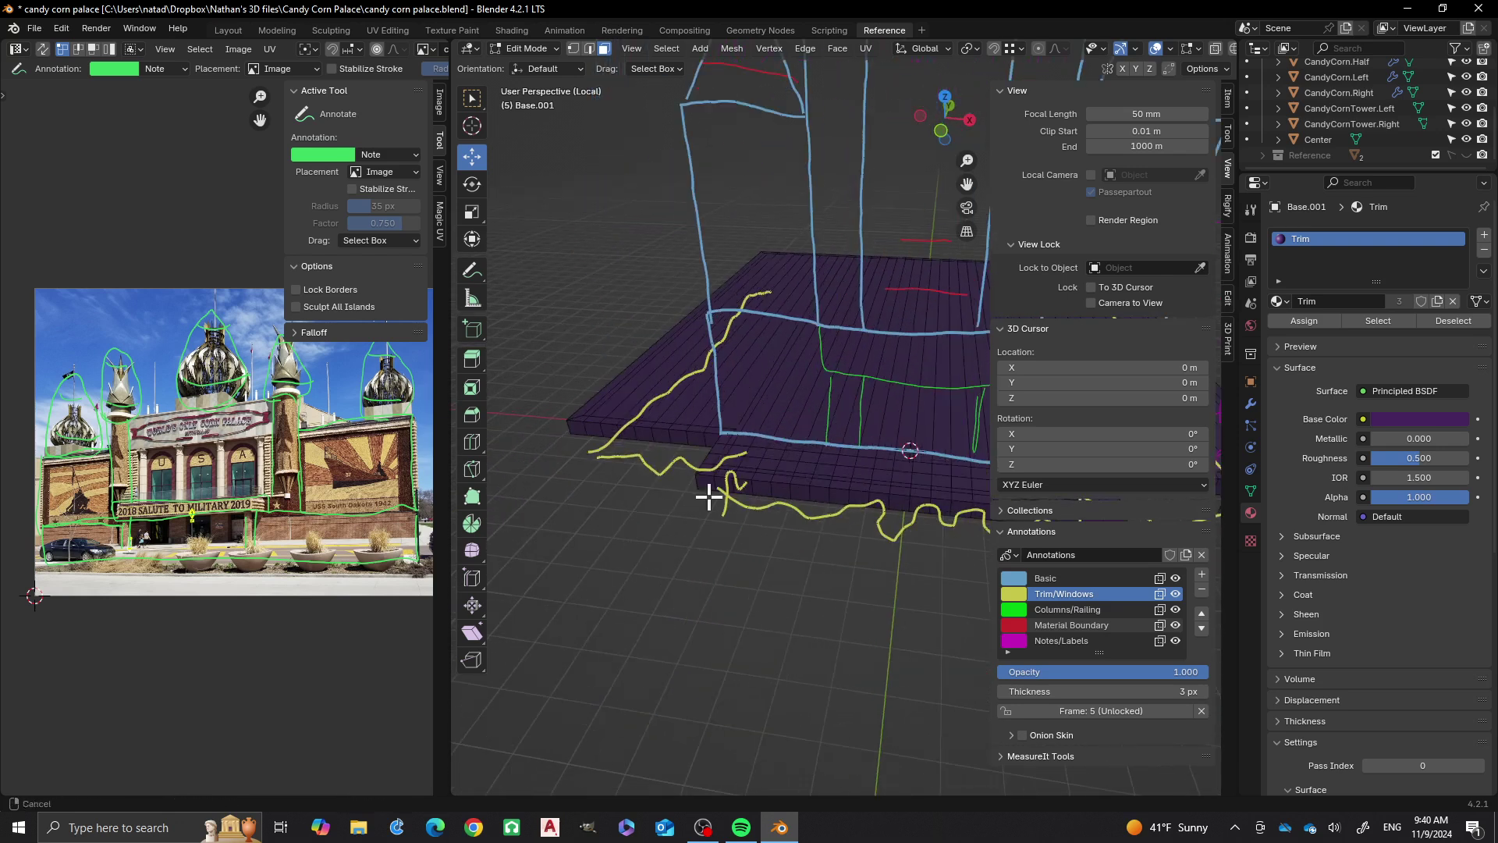
{"action": "scroll", "coordinate": [732, 507], "scroll_direction": "up", "scroll_amount": 4}
{"action": "scroll", "coordinate": [741, 436], "scroll_direction": "down", "scroll_amount": 4}
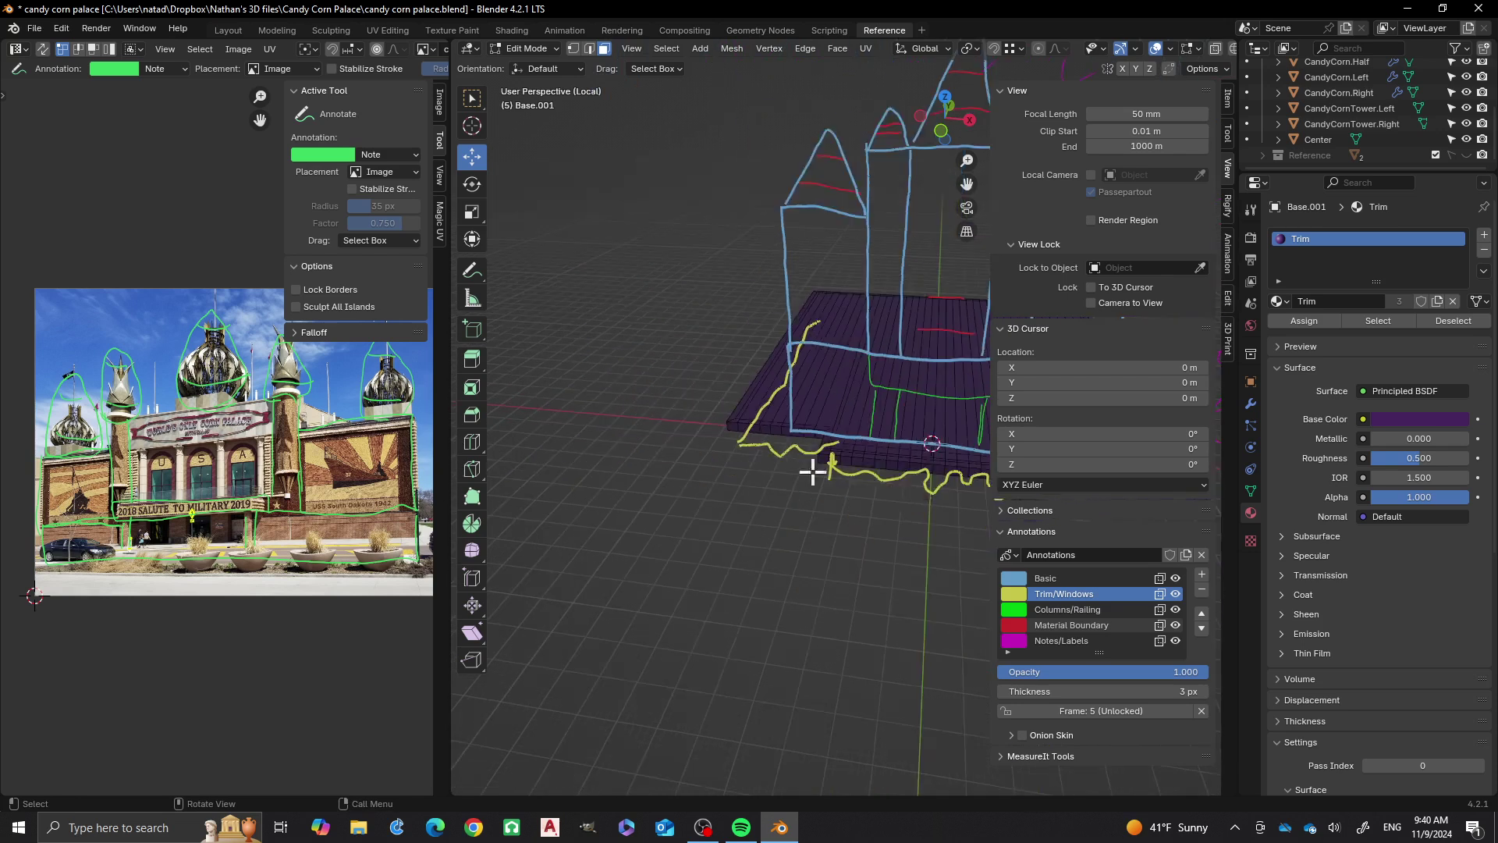
{"action": "middle_click_drag", "start_coordinate": [917, 499], "coordinate": [538, 499], "text": "shift"}
{"action": "scroll", "coordinate": [762, 498], "scroll_direction": "up", "scroll_amount": 3}
{"action": "middle_click_drag", "start_coordinate": [668, 525], "coordinate": [720, 319]}
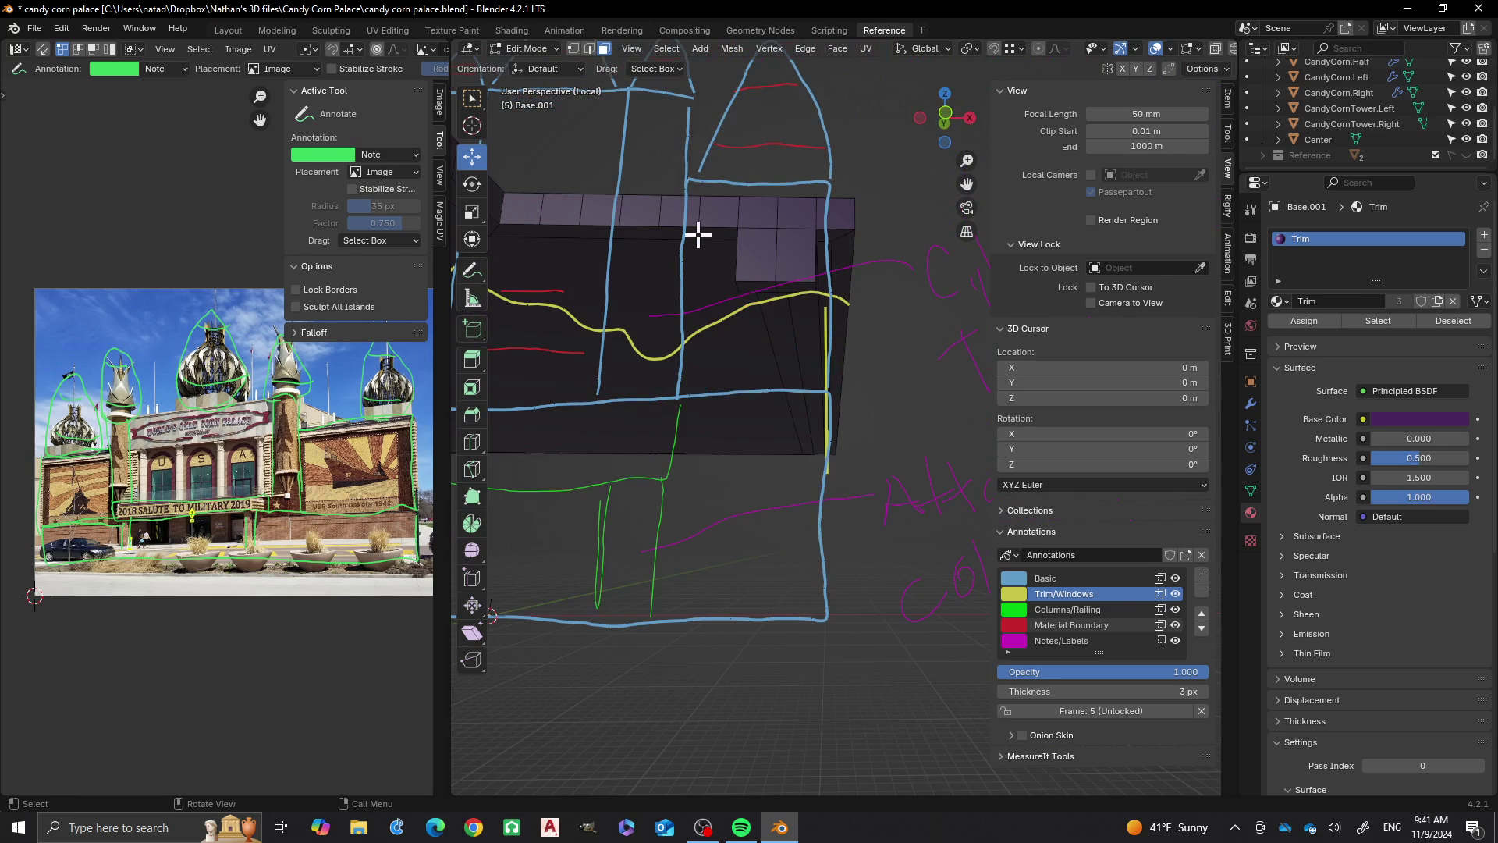
Switch to vertex selection and join the front-rim vertex beside the lowered section to its match on the back rim across the underside
{"action": "key", "text": "1"}
{"action": "left_click", "coordinate": [700, 231]}
{"action": "middle_click_drag", "start_coordinate": [728, 410], "coordinate": [519, 415]}
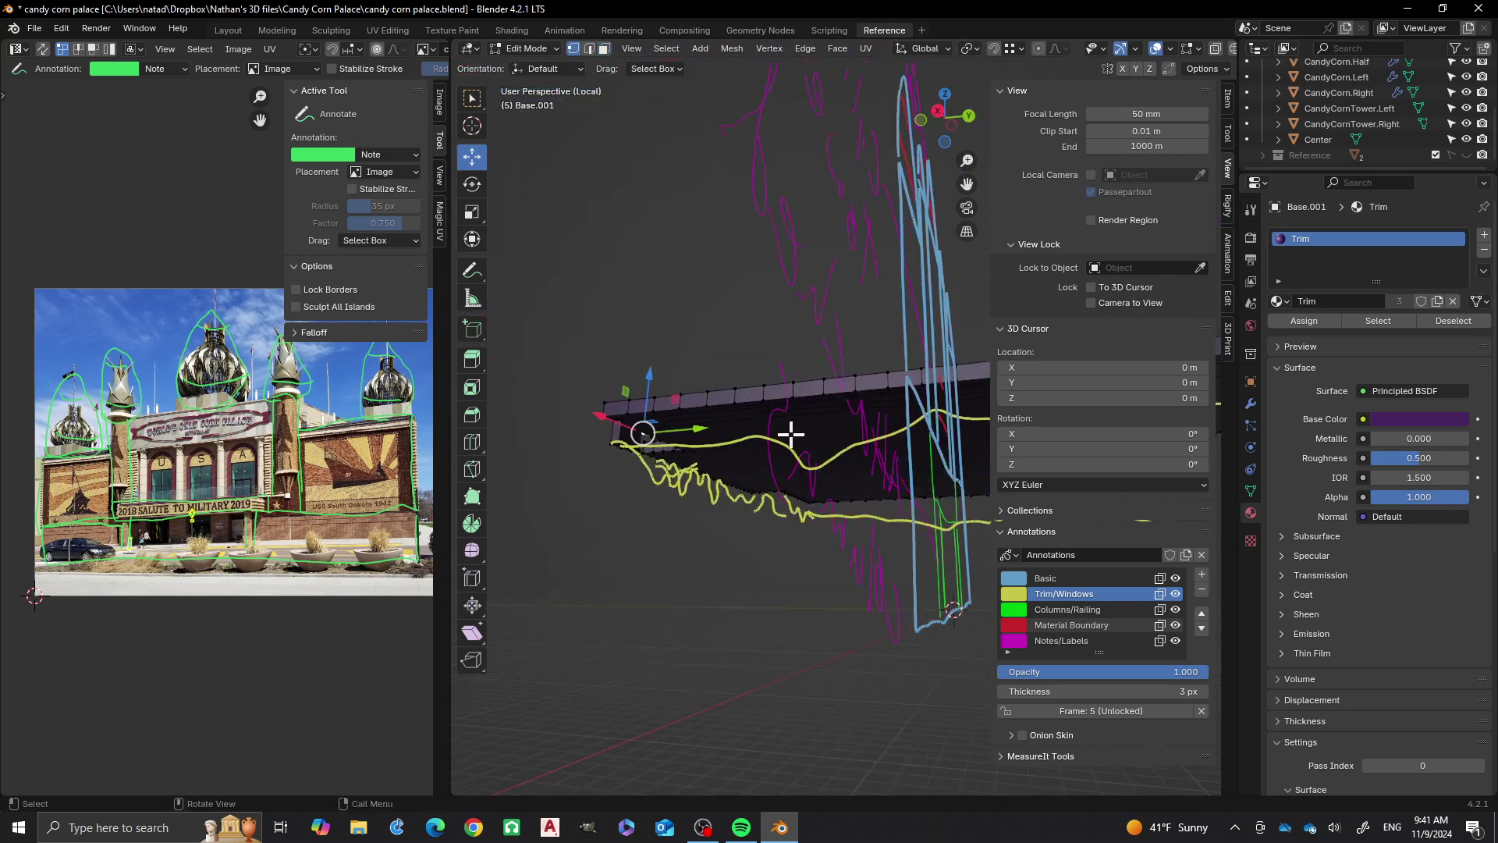
{"action": "middle_click_drag", "start_coordinate": [791, 434], "coordinate": [685, 475]}
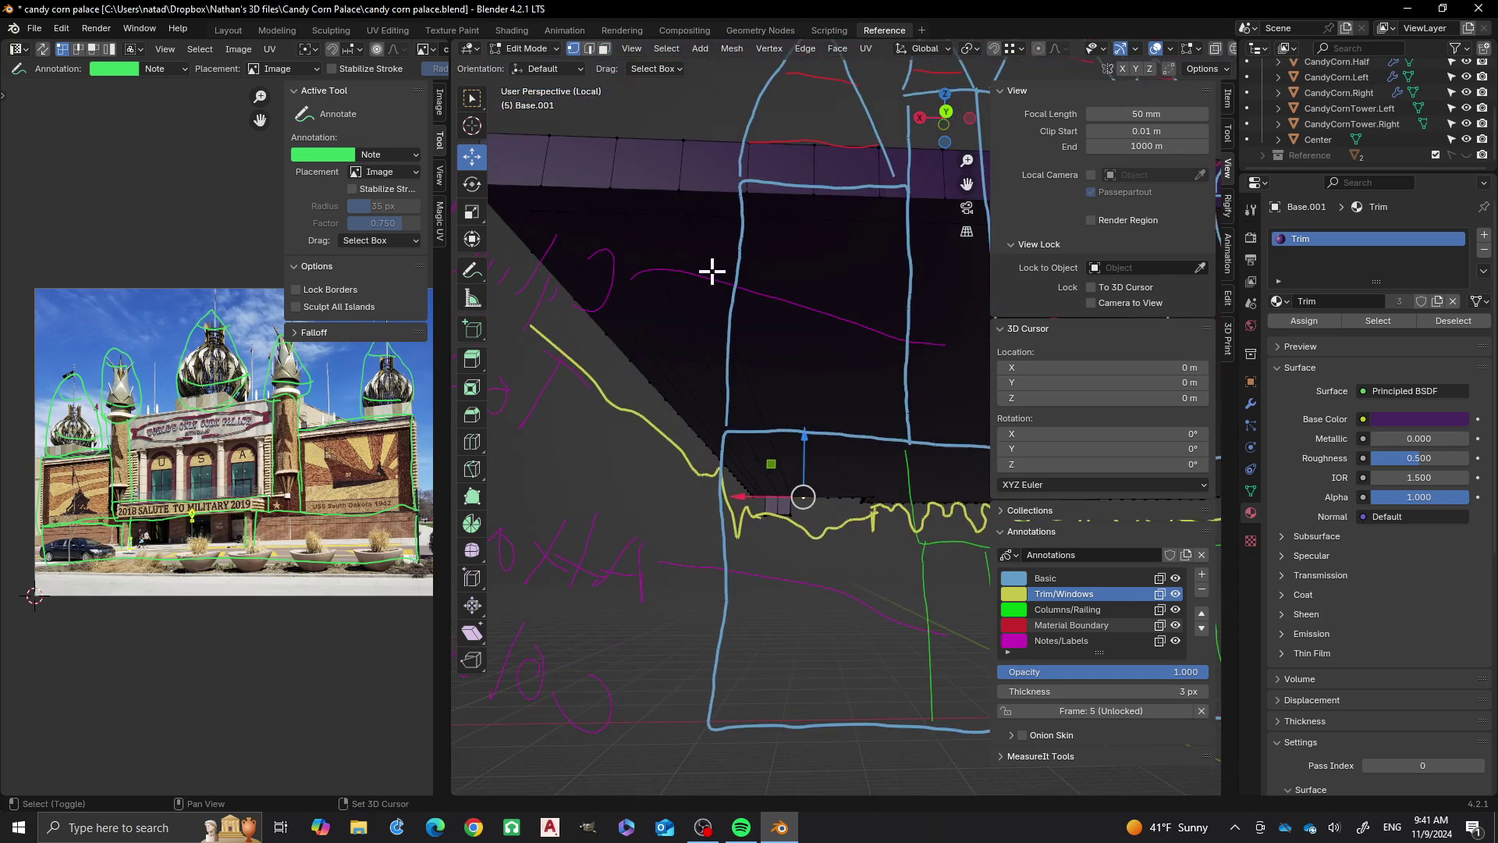
{"action": "scroll", "coordinate": [709, 271], "scroll_direction": "up", "scroll_amount": 2, "text": "shift"}
{"action": "mouse_move", "coordinate": [742, 167]}
{"action": "middle_mouse_down", "text": "shift"}
{"action": "mouse_move", "coordinate": [709, 268]}
{"action": "mouse_move", "coordinate": [712, 255]}
{"action": "middle_mouse_up", "text": "shift"}
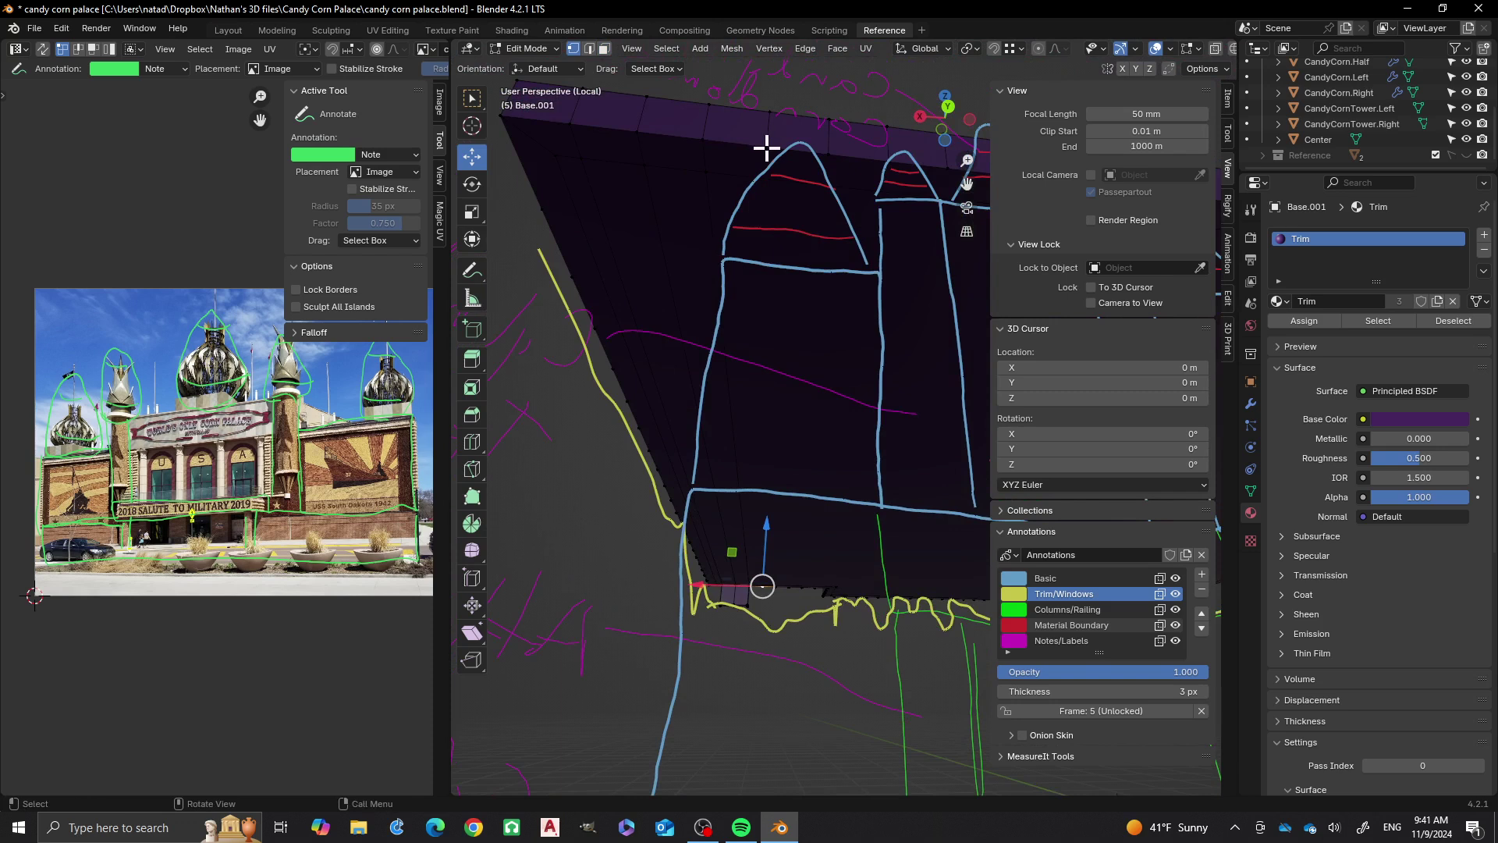
{"action": "left_click", "coordinate": [766, 149], "text": "shift"}
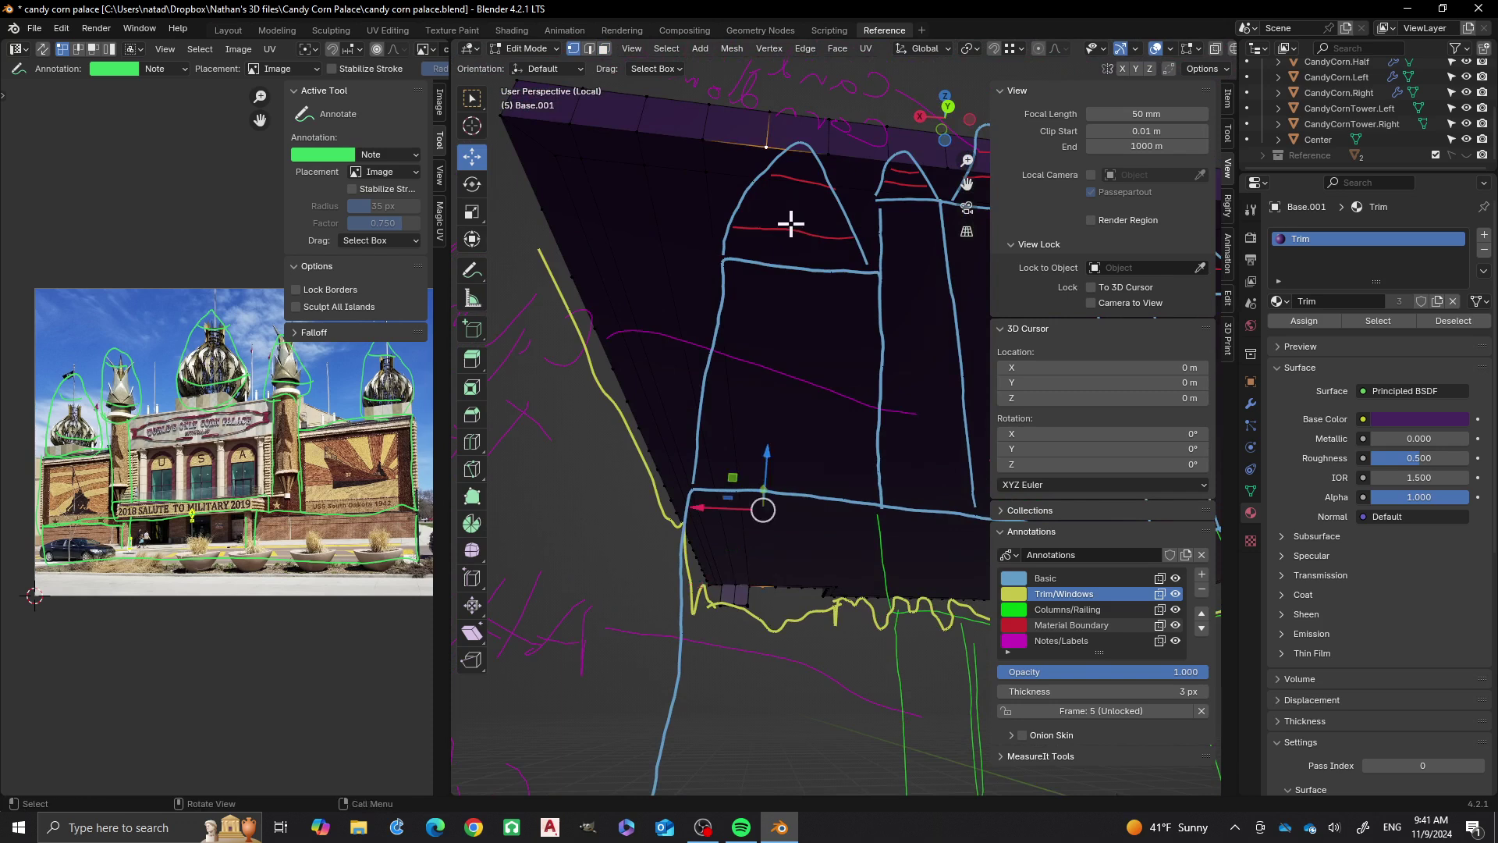
Join the next two pairs of matching front and back rim vertices across the slab's underside, working inward from the lowered section
{"action": "left_click", "coordinate": [829, 151]}
{"action": "scroll", "coordinate": [775, 250], "scroll_direction": "down", "scroll_amount": 4}
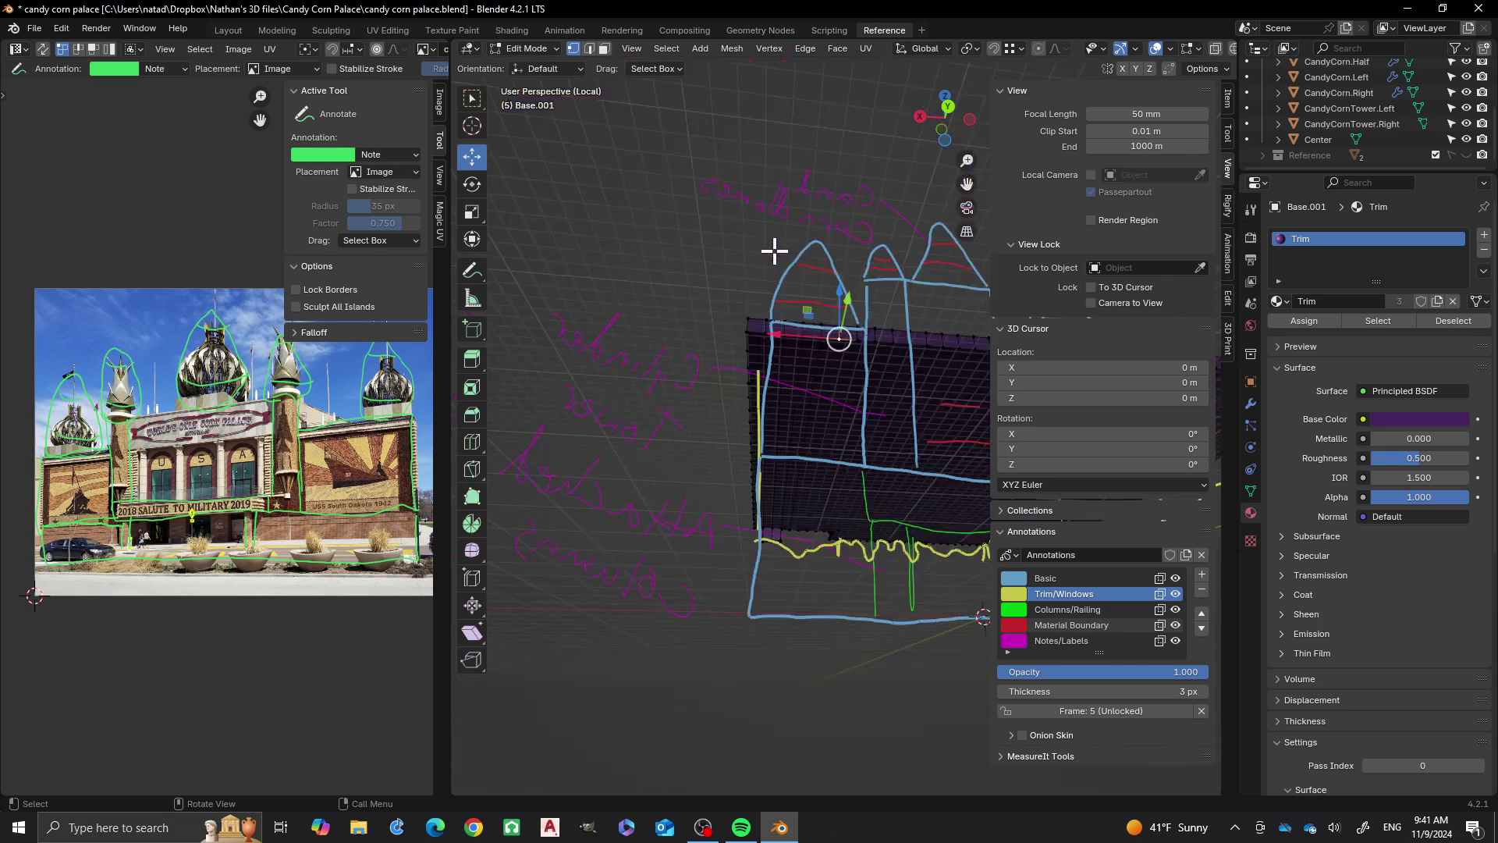
{"action": "middle_click_drag", "start_coordinate": [775, 251], "coordinate": [672, 358]}
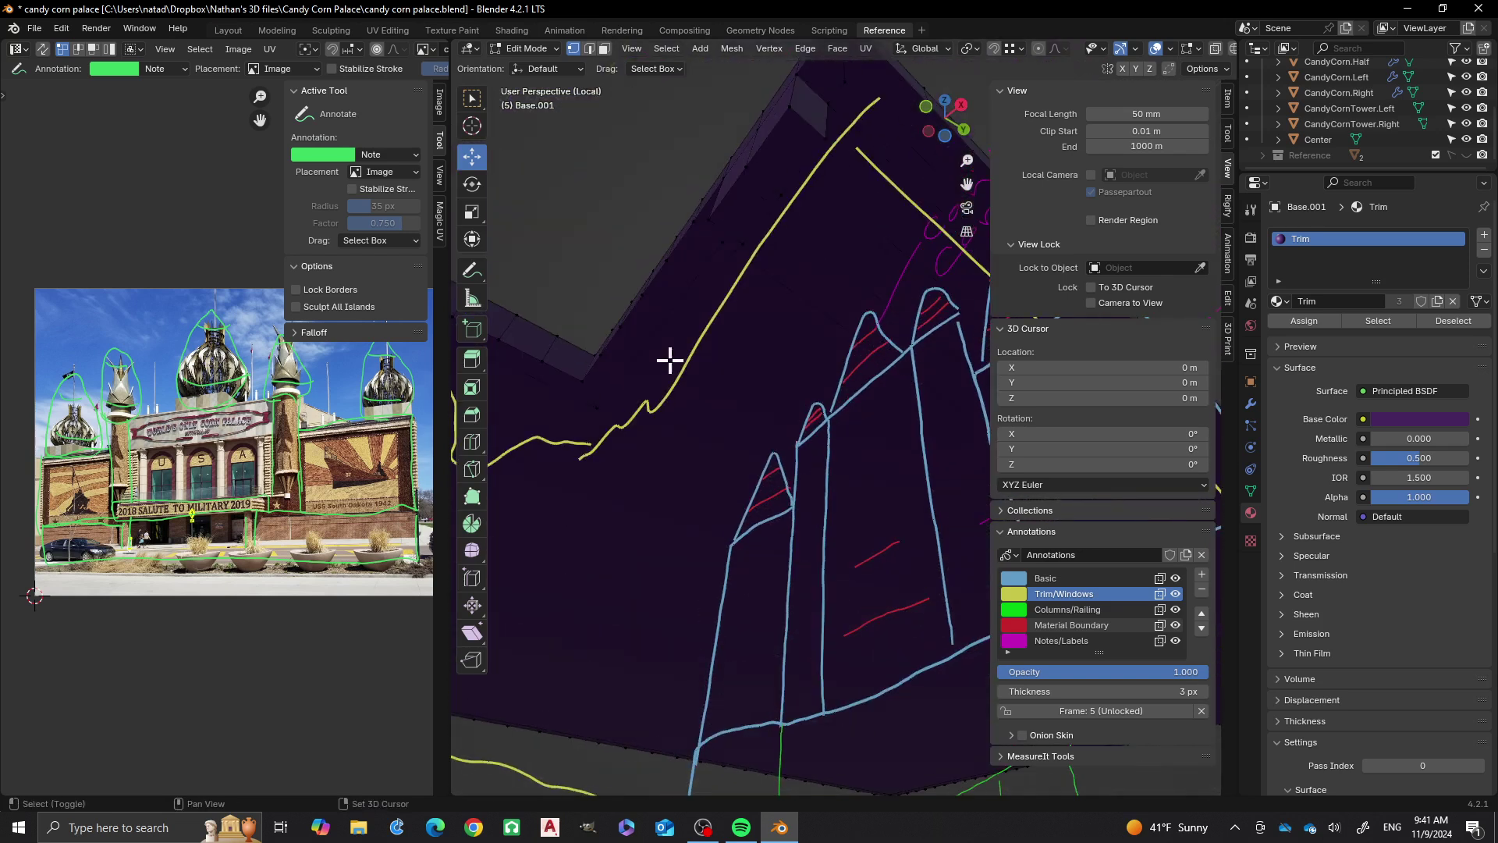
{"action": "left_click", "coordinate": [667, 260]}
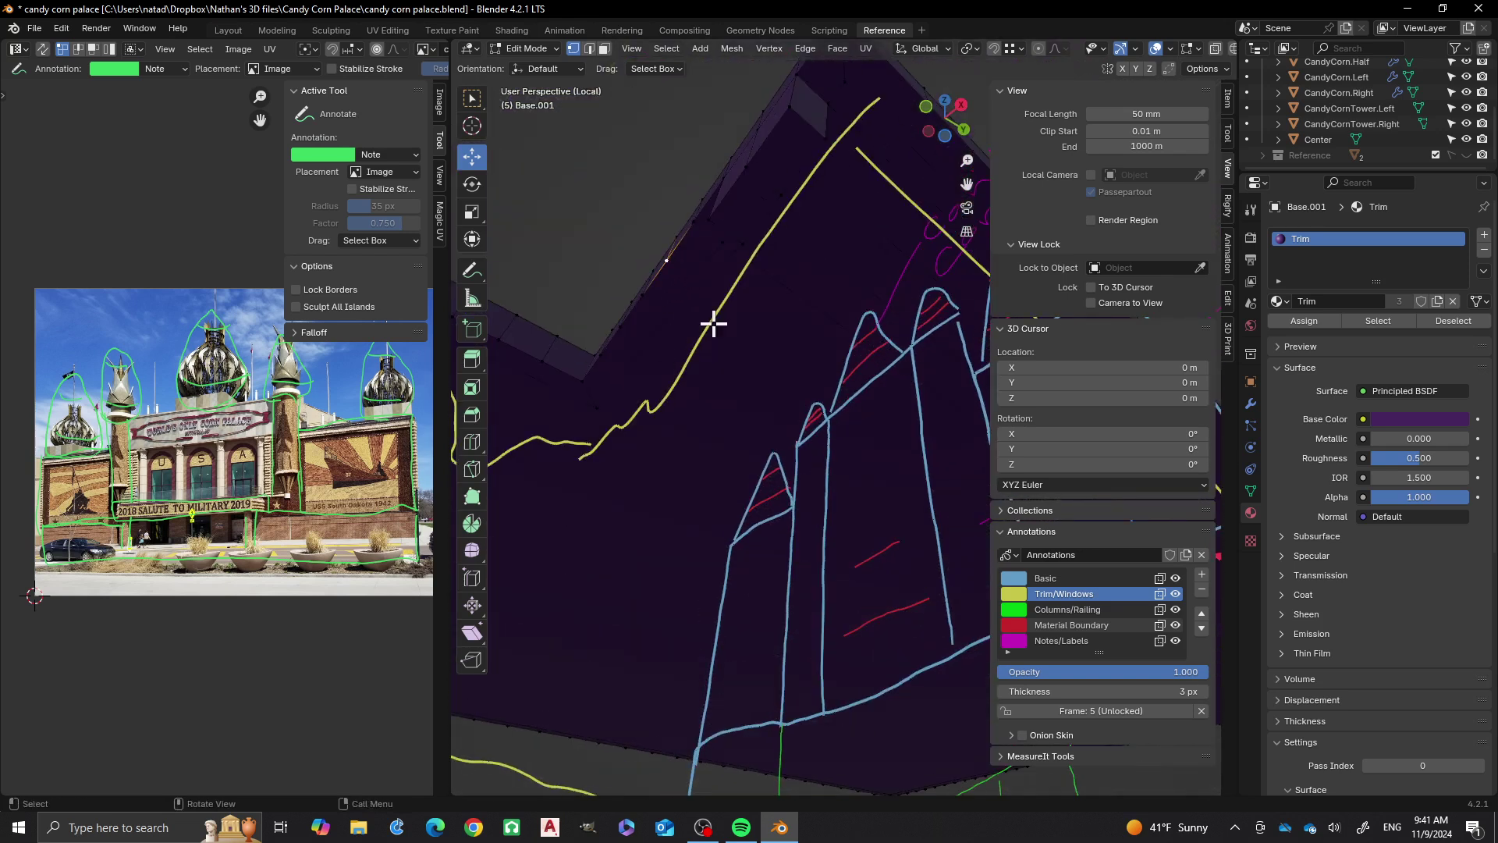
{"action": "left_click", "coordinate": [645, 301]}
{"action": "middle_click_drag", "start_coordinate": [669, 324], "coordinate": [803, 307]}
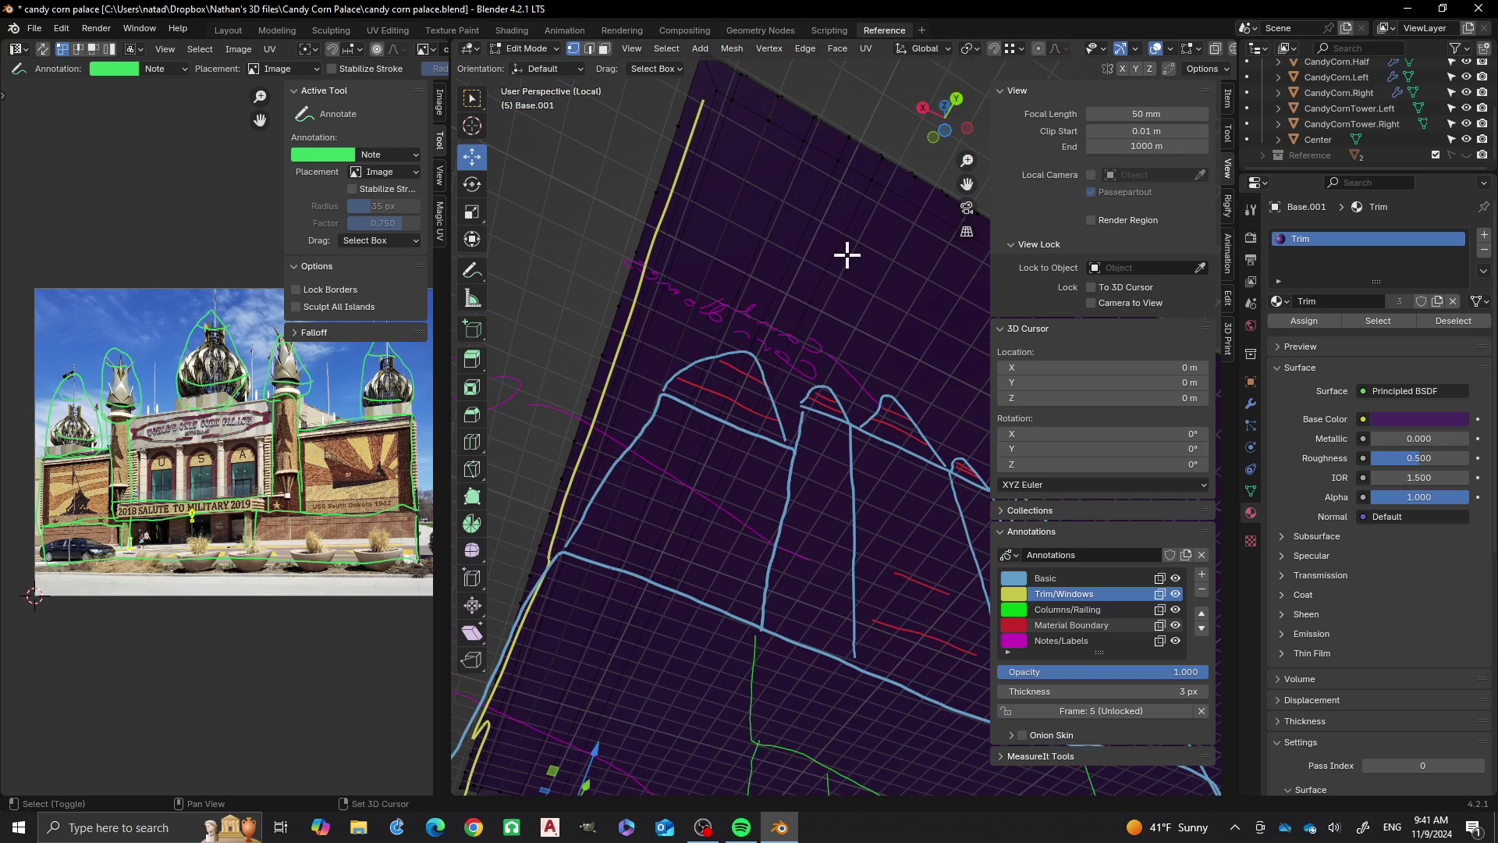
{"action": "middle_click_drag", "start_coordinate": [845, 255], "coordinate": [816, 257]}
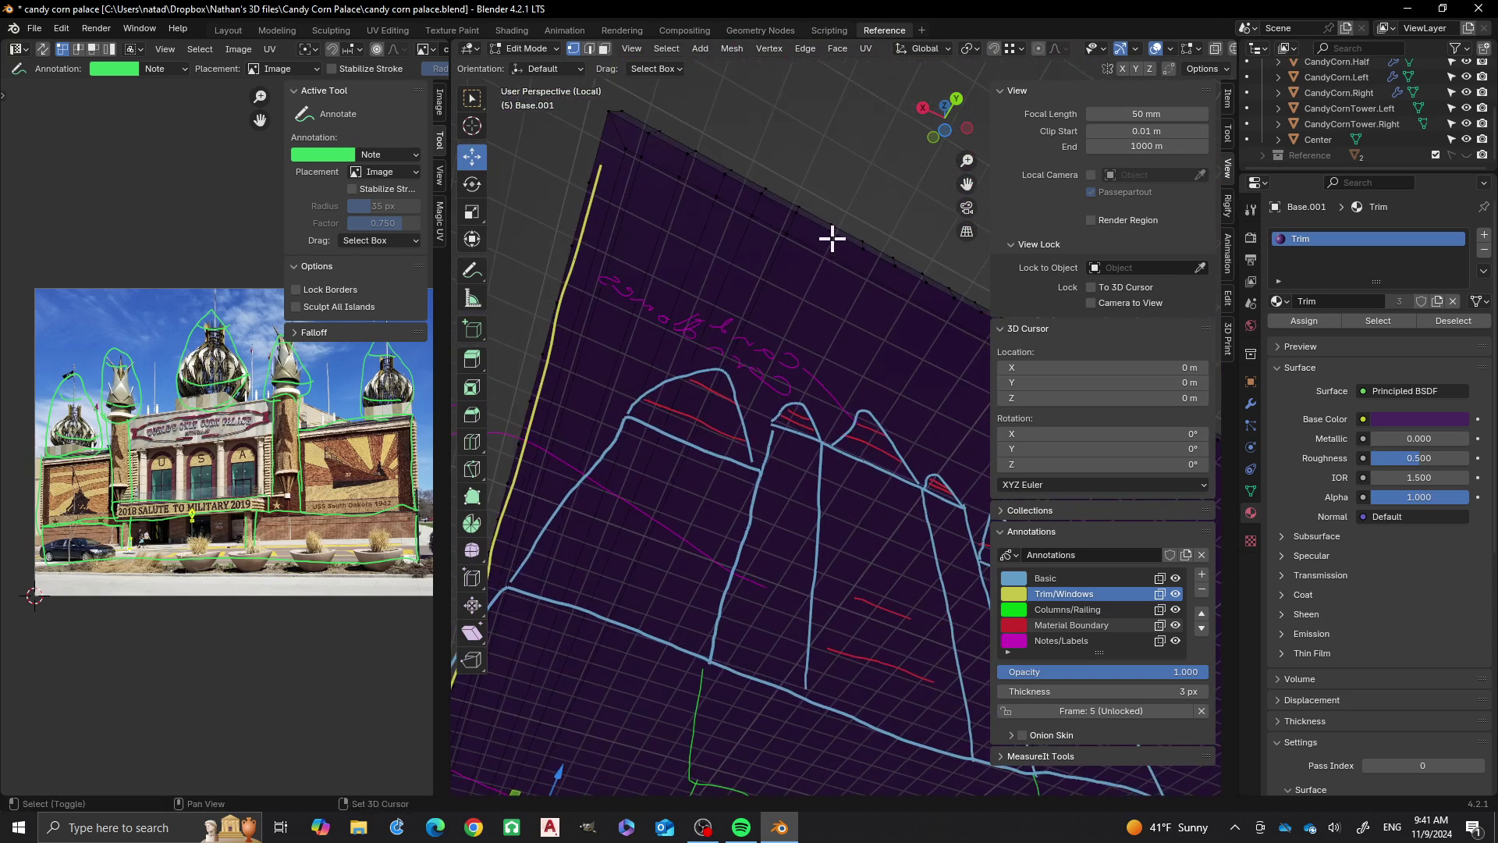
{"action": "left_click", "coordinate": [829, 232], "text": "shift"}
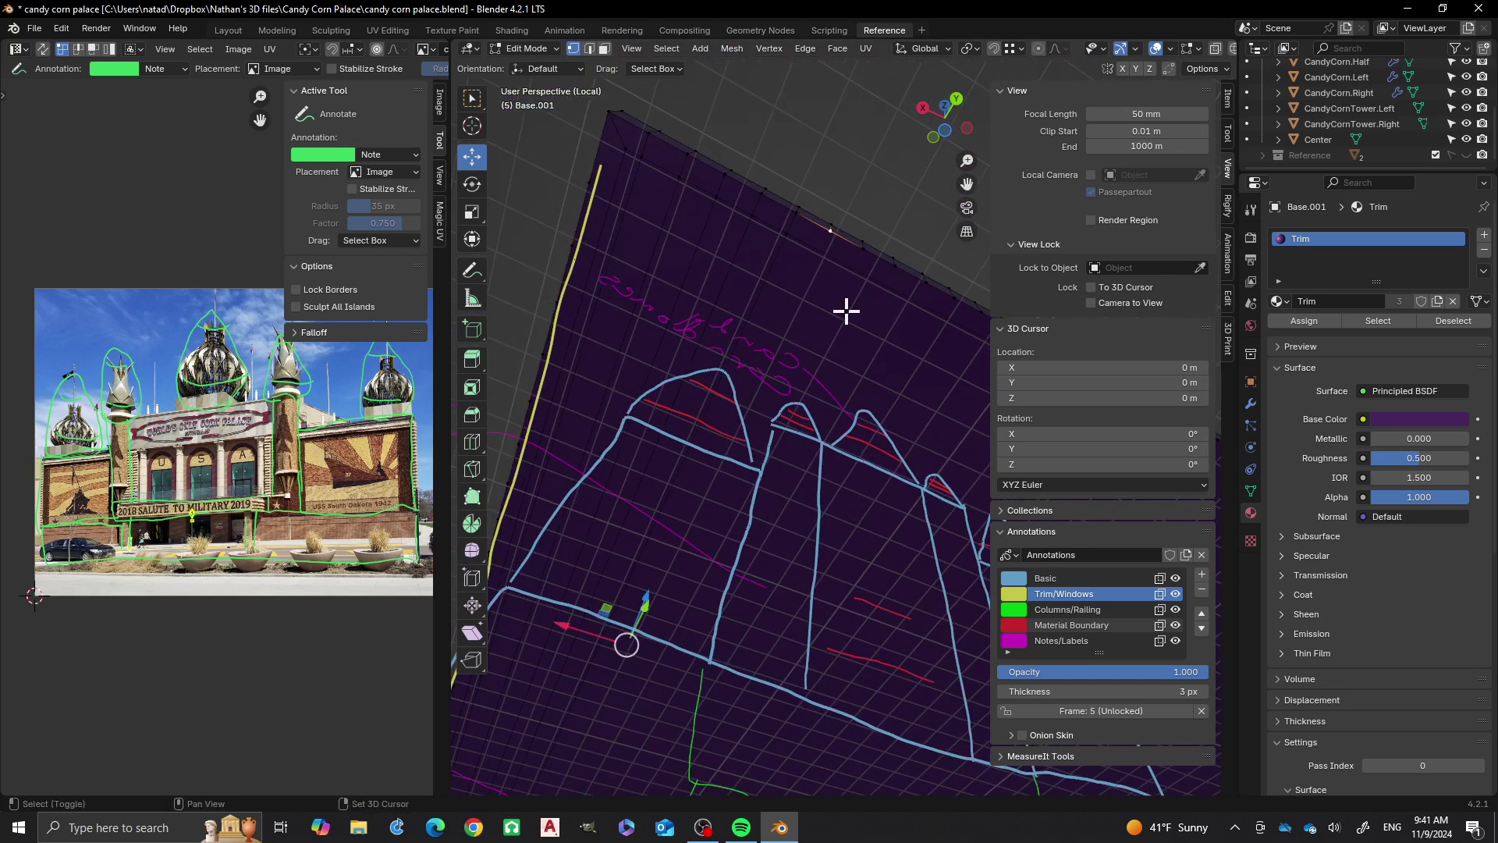
Join the next back-rim vertex to its matching front-rim vertex near the slab's inner corner
{"action": "left_click", "coordinate": [866, 254]}
{"action": "mouse_move", "coordinate": [853, 335]}
{"action": "middle_mouse_down"}
{"action": "mouse_move", "coordinate": [751, 386]}
{"action": "mouse_move", "coordinate": [866, 481]}
{"action": "mouse_move", "coordinate": [779, 444]}
{"action": "mouse_move", "coordinate": [718, 344]}
{"action": "middle_mouse_up"}
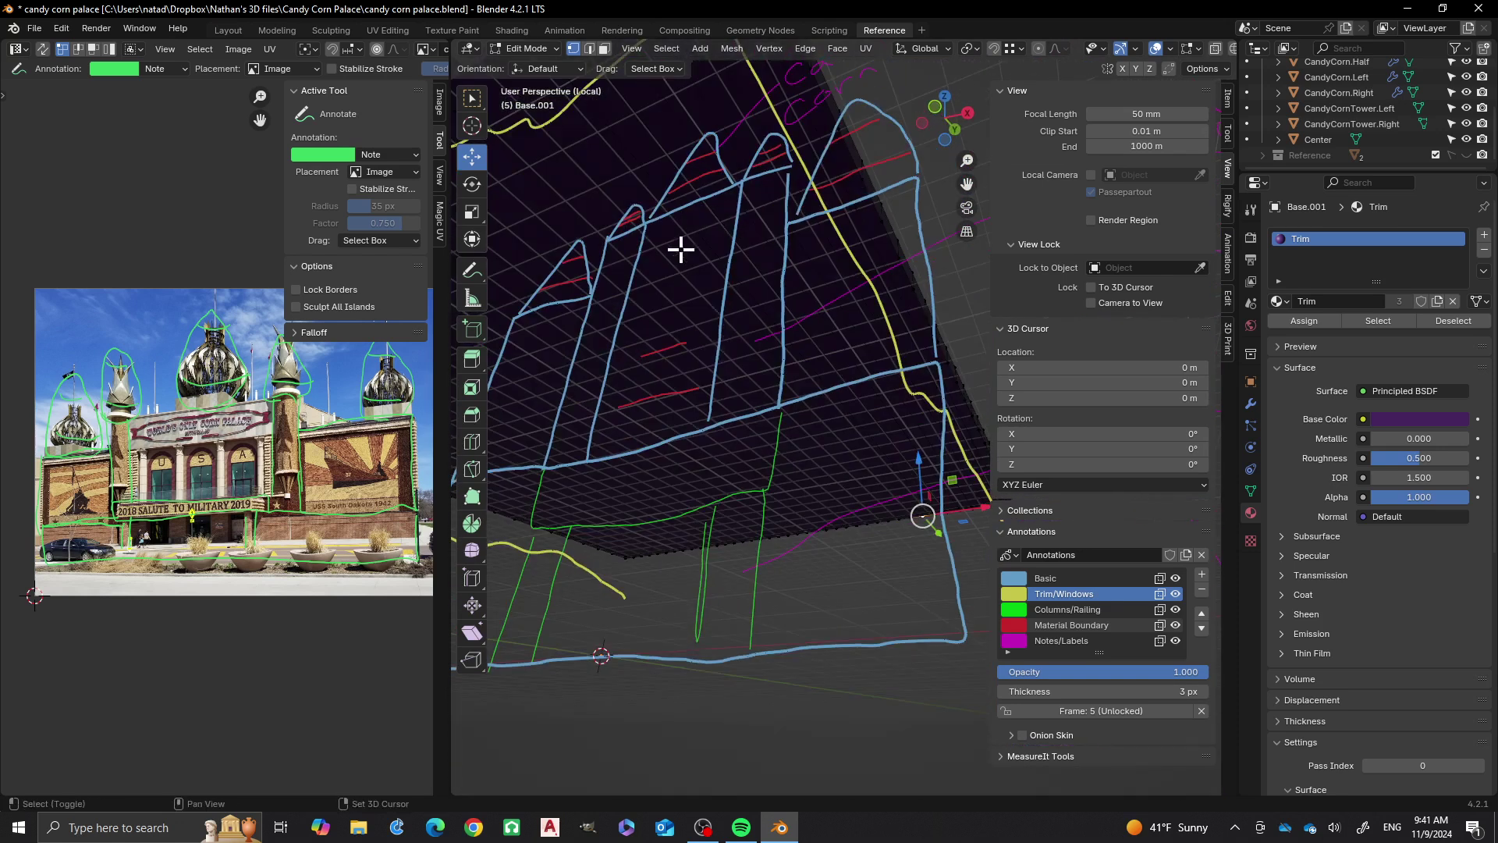
{"action": "mouse_move", "coordinate": [679, 248]}
{"action": "middle_mouse_down"}
{"action": "mouse_move", "coordinate": [816, 341]}
{"action": "mouse_move", "coordinate": [786, 335]}
{"action": "middle_mouse_up"}
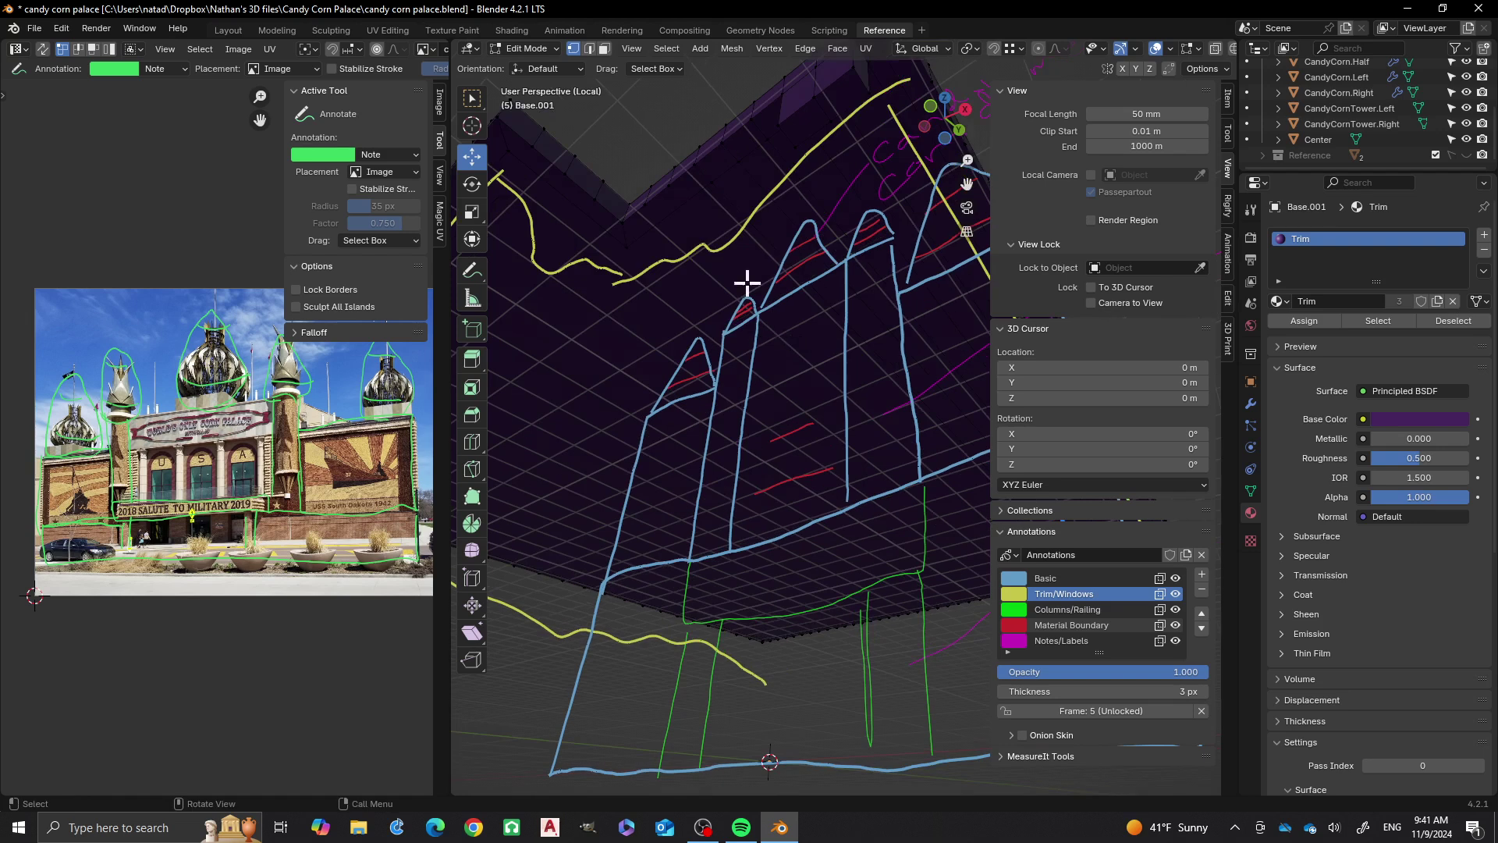
{"action": "mouse_move", "coordinate": [727, 195]}
{"action": "middle_mouse_down"}
{"action": "mouse_move", "coordinate": [713, 190]}
{"action": "mouse_move", "coordinate": [756, 261]}
{"action": "middle_mouse_up"}
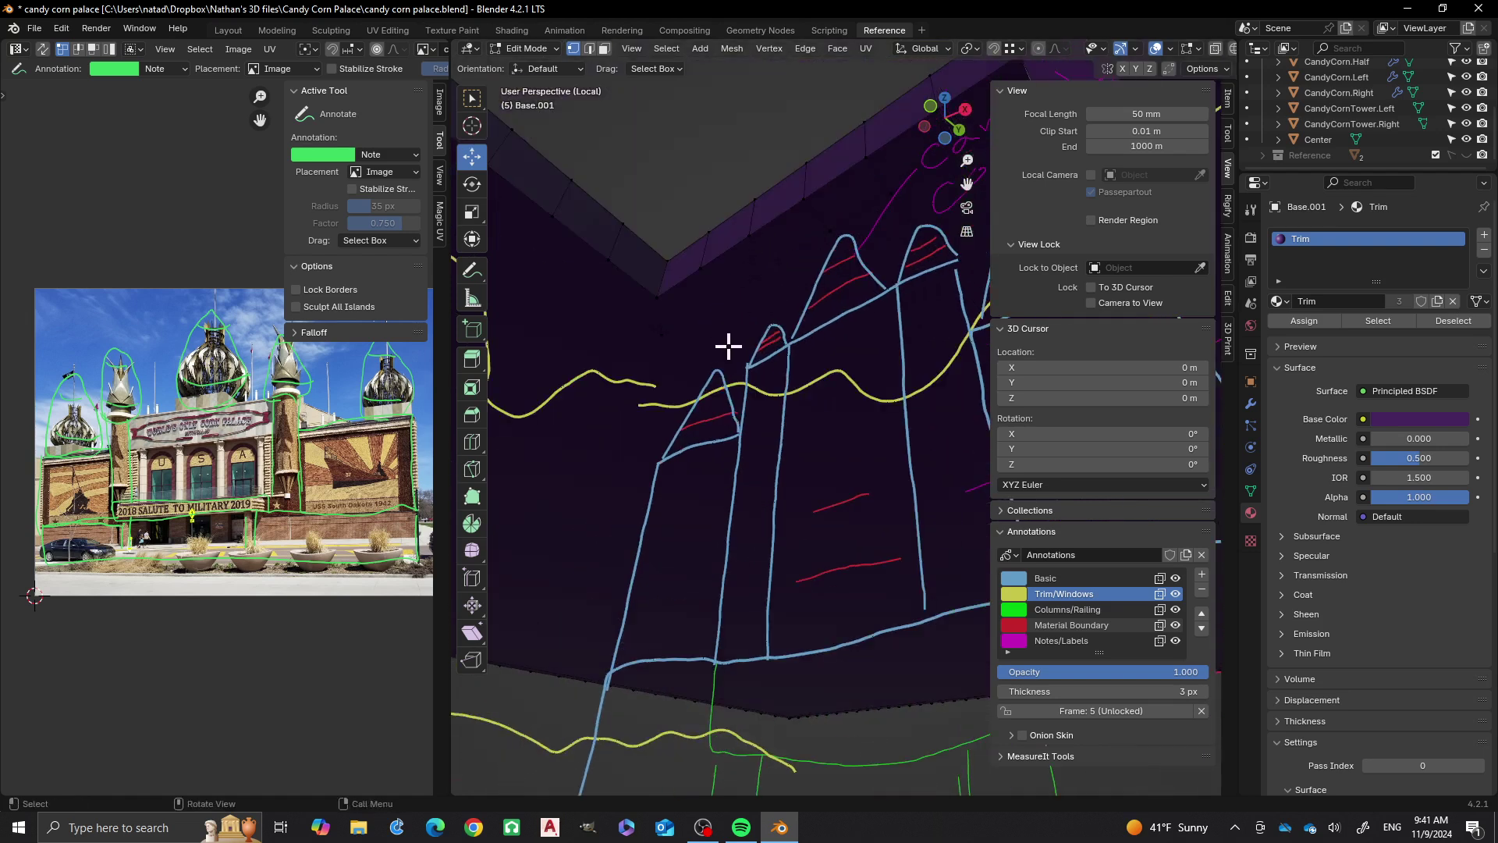
{"action": "mouse_move", "coordinate": [725, 344]}
{"action": "middle_mouse_down"}
{"action": "mouse_move", "coordinate": [658, 251]}
{"action": "mouse_move", "coordinate": [608, 224]}
{"action": "middle_mouse_up"}
{"action": "left_click", "coordinate": [608, 225]}
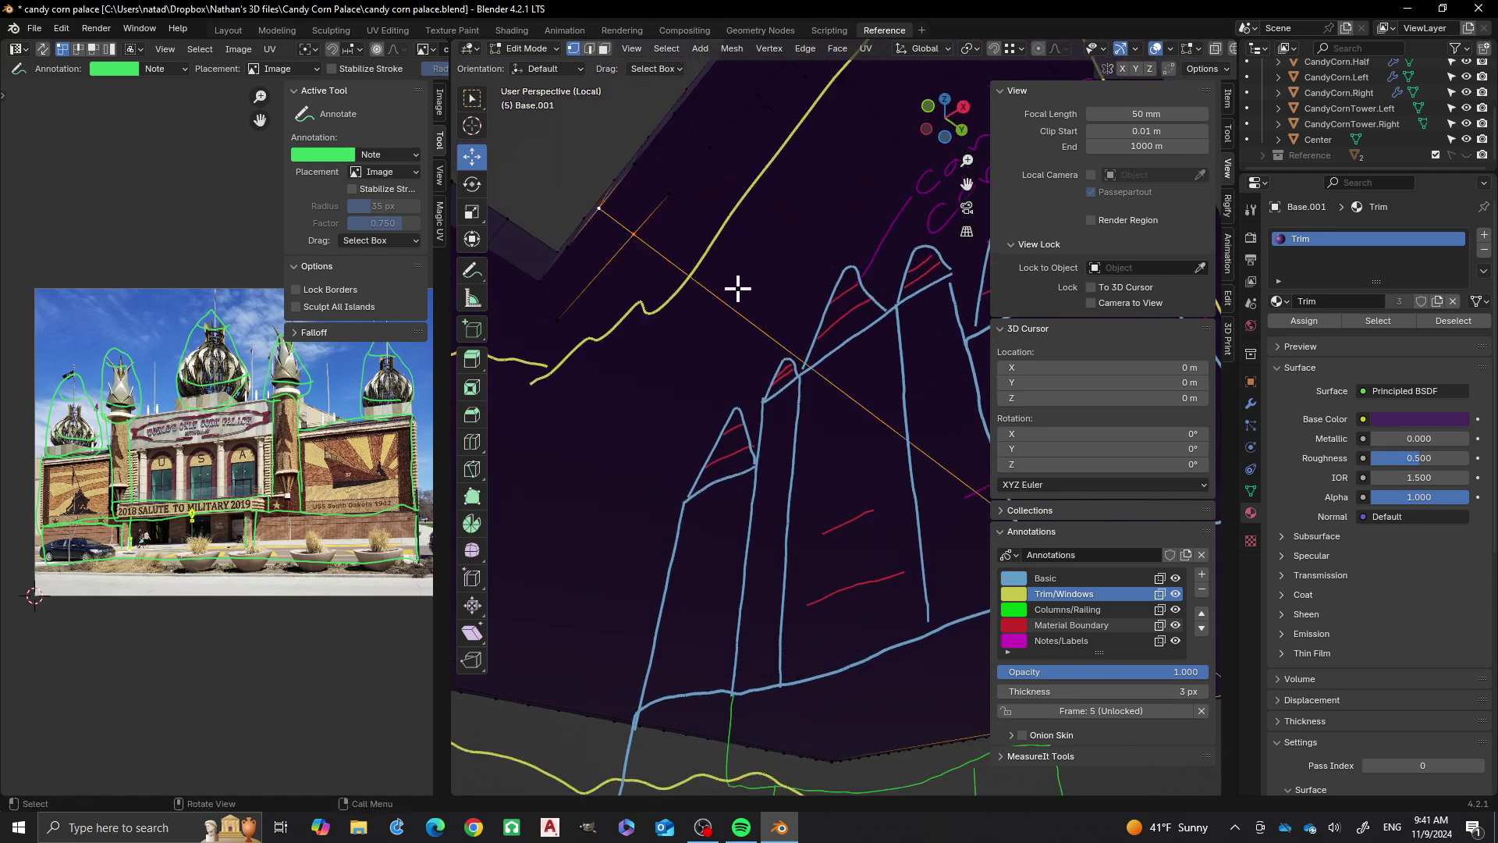
Join the front-rim vertex closest to the inner corner to its matching vertex on the back rim
{"action": "left_click", "coordinate": [578, 250]}
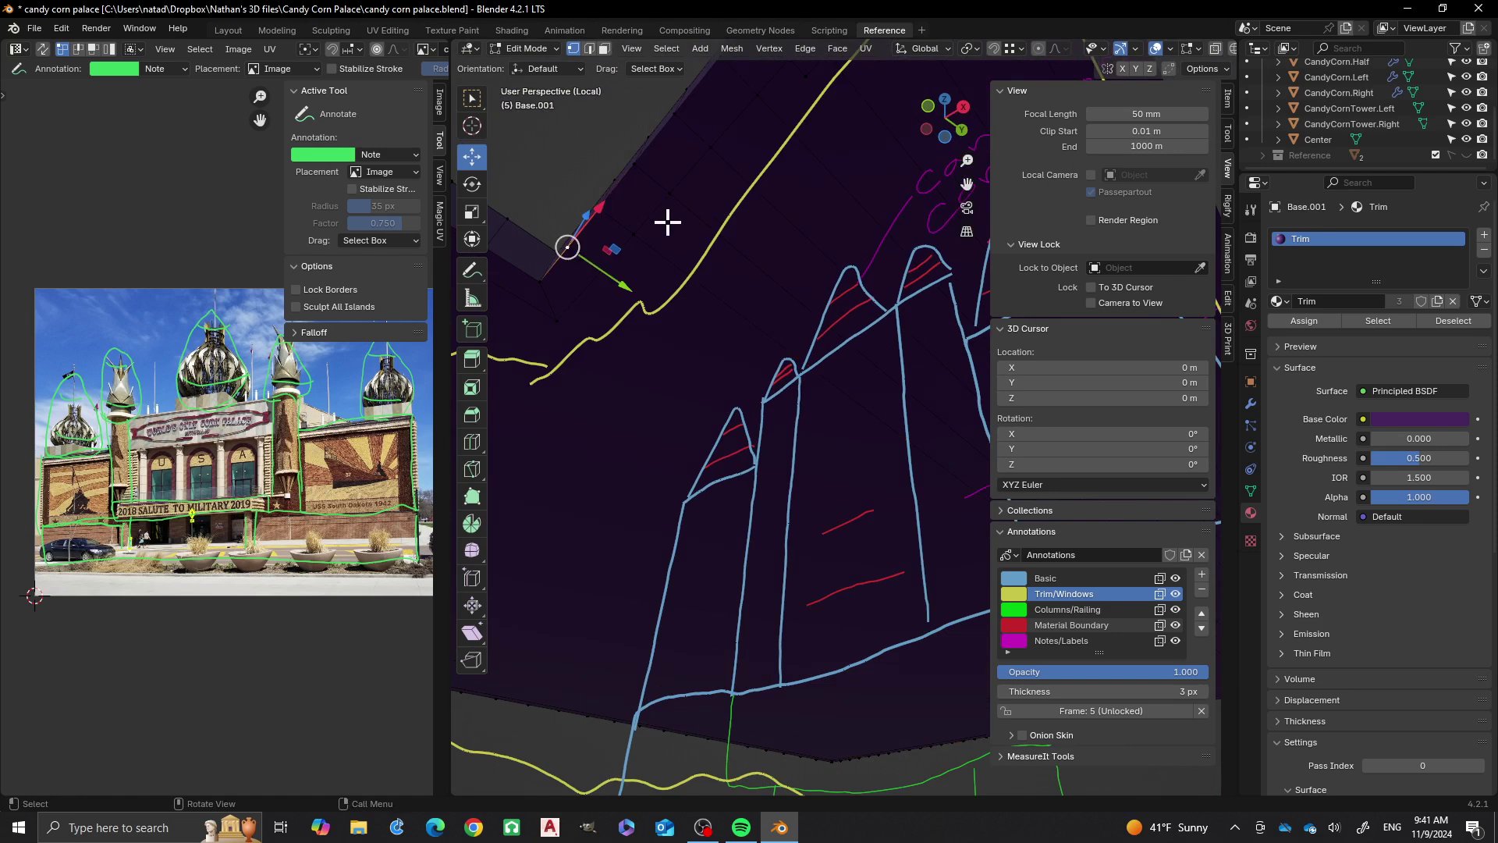
{"action": "scroll", "coordinate": [734, 273], "scroll_direction": "down", "scroll_amount": 9}
{"action": "middle_click_drag", "start_coordinate": [813, 331], "coordinate": [595, 388]}
{"action": "scroll", "coordinate": [823, 514], "scroll_direction": "up", "scroll_amount": 2}
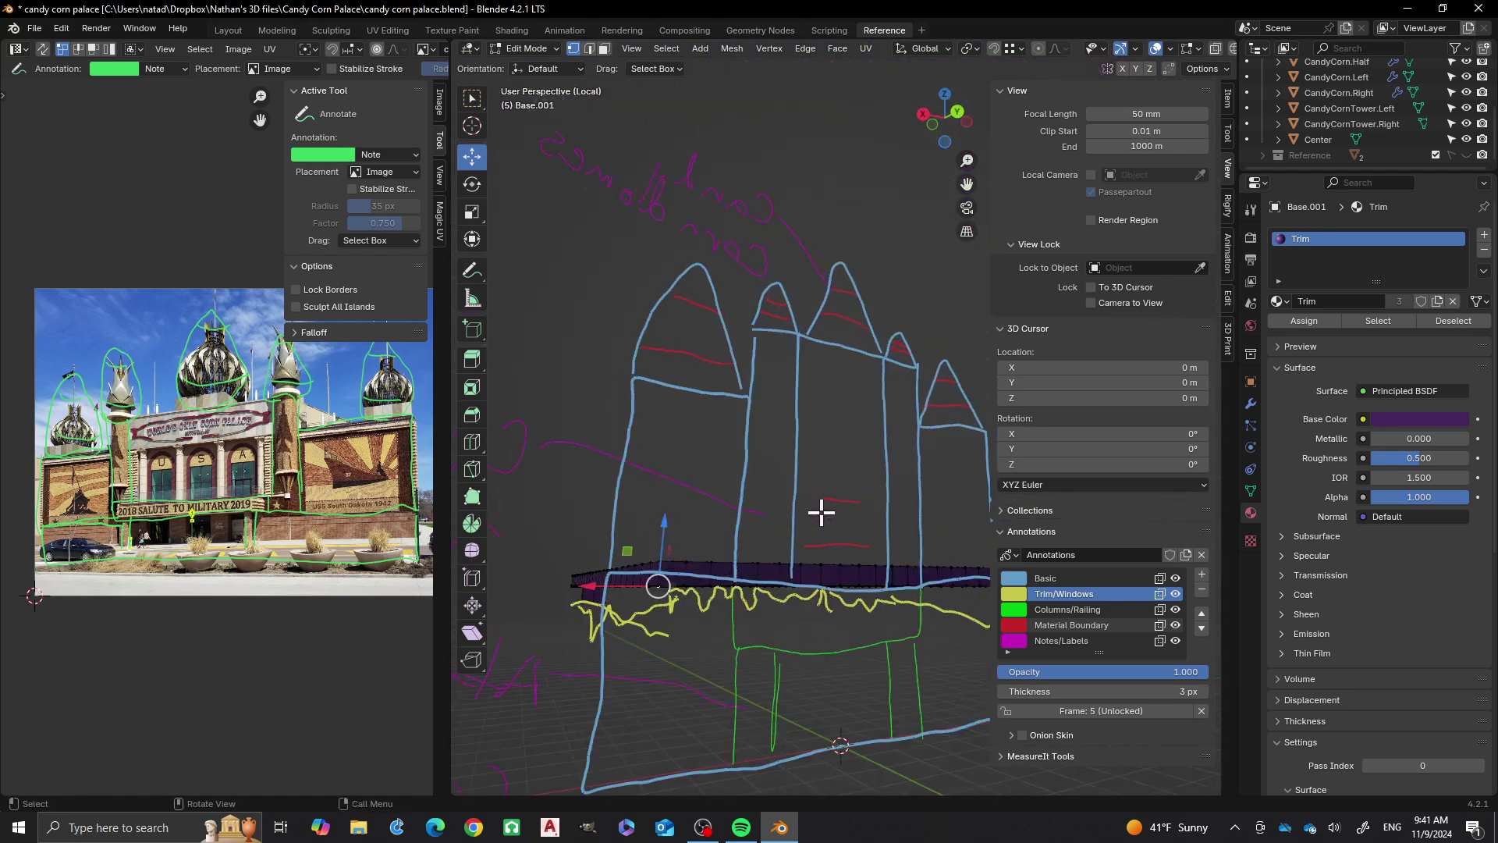
{"action": "middle_click_drag", "start_coordinate": [819, 512], "coordinate": [790, 462]}
{"action": "scroll", "coordinate": [688, 405], "scroll_direction": "up", "scroll_amount": 2}
{"action": "mouse_move", "coordinate": [673, 378]}
{"action": "middle_mouse_down"}
{"action": "mouse_move", "coordinate": [691, 297]}
{"action": "mouse_move", "coordinate": [668, 274]}
{"action": "middle_mouse_up"}
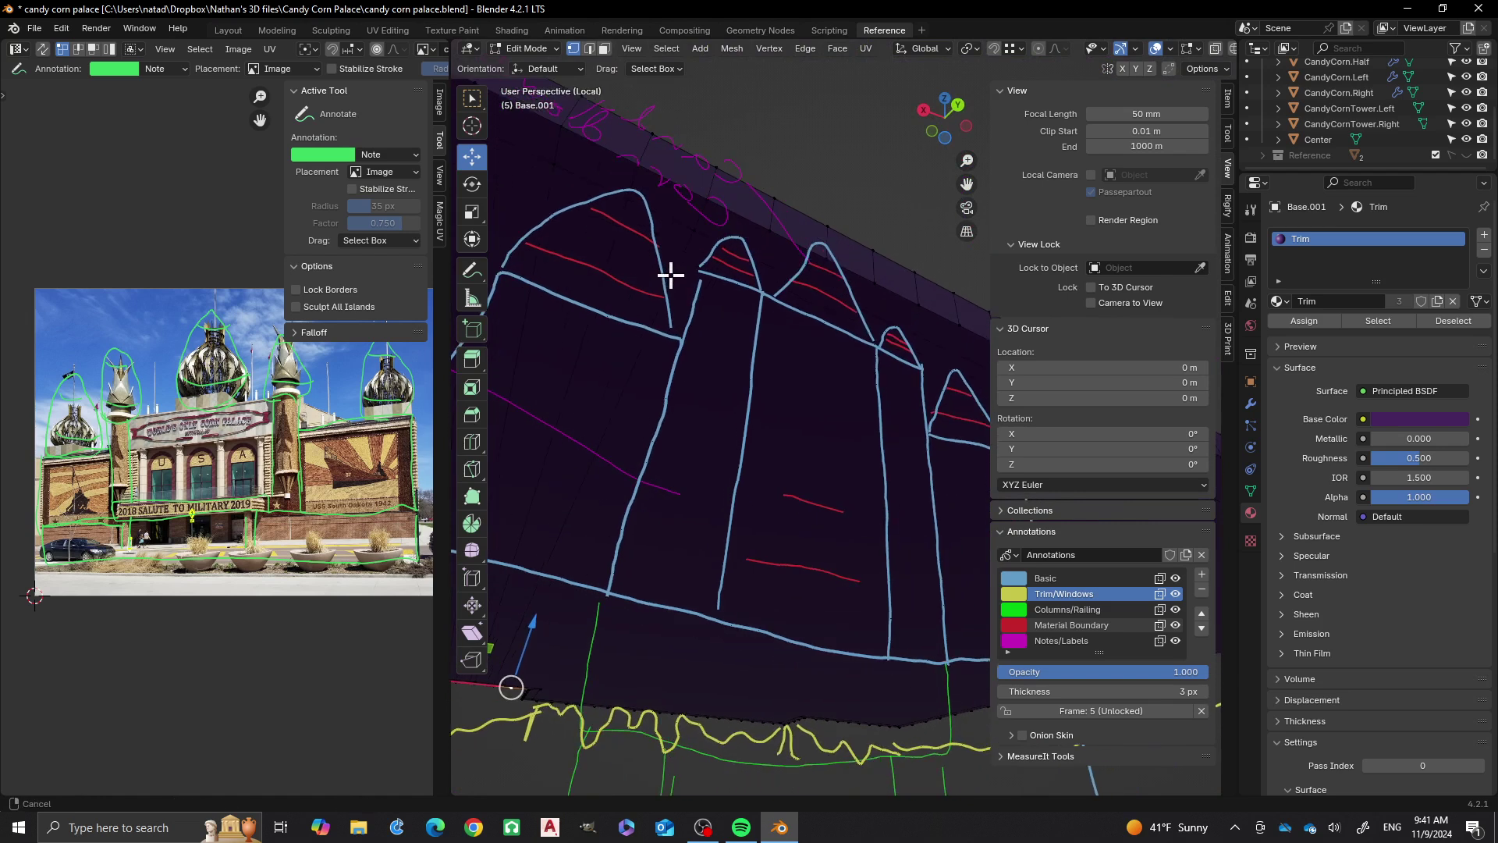
{"action": "left_click", "coordinate": [710, 206], "text": "shift"}
{"action": "left_click", "coordinate": [765, 234], "text": "shift"}
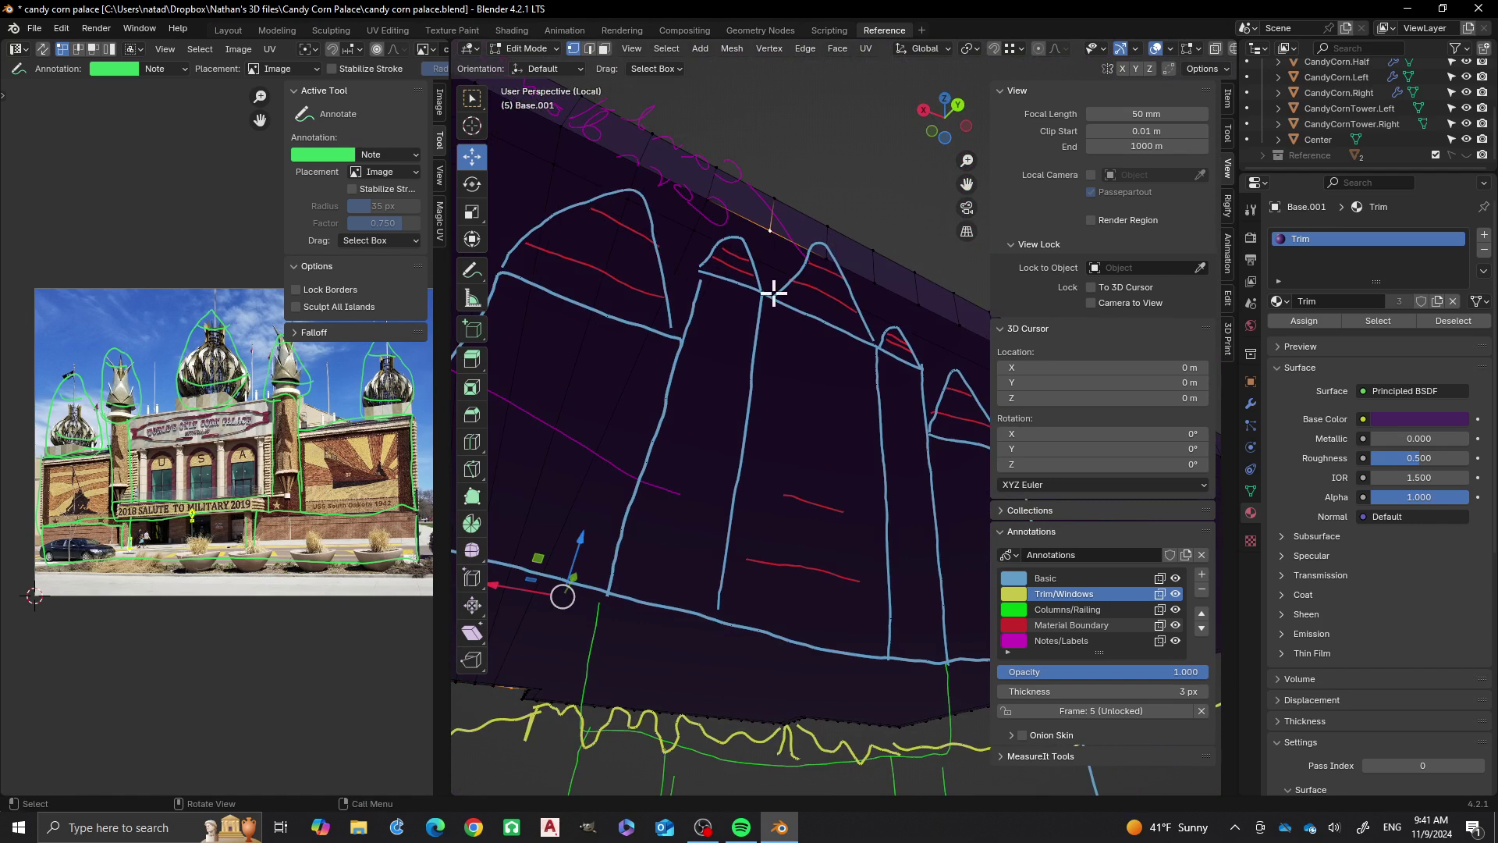
Leave mesh editing and local view to bring back the whole candy corn palace
{"action": "middle_click_drag", "start_coordinate": [809, 244], "coordinate": [815, 358]}
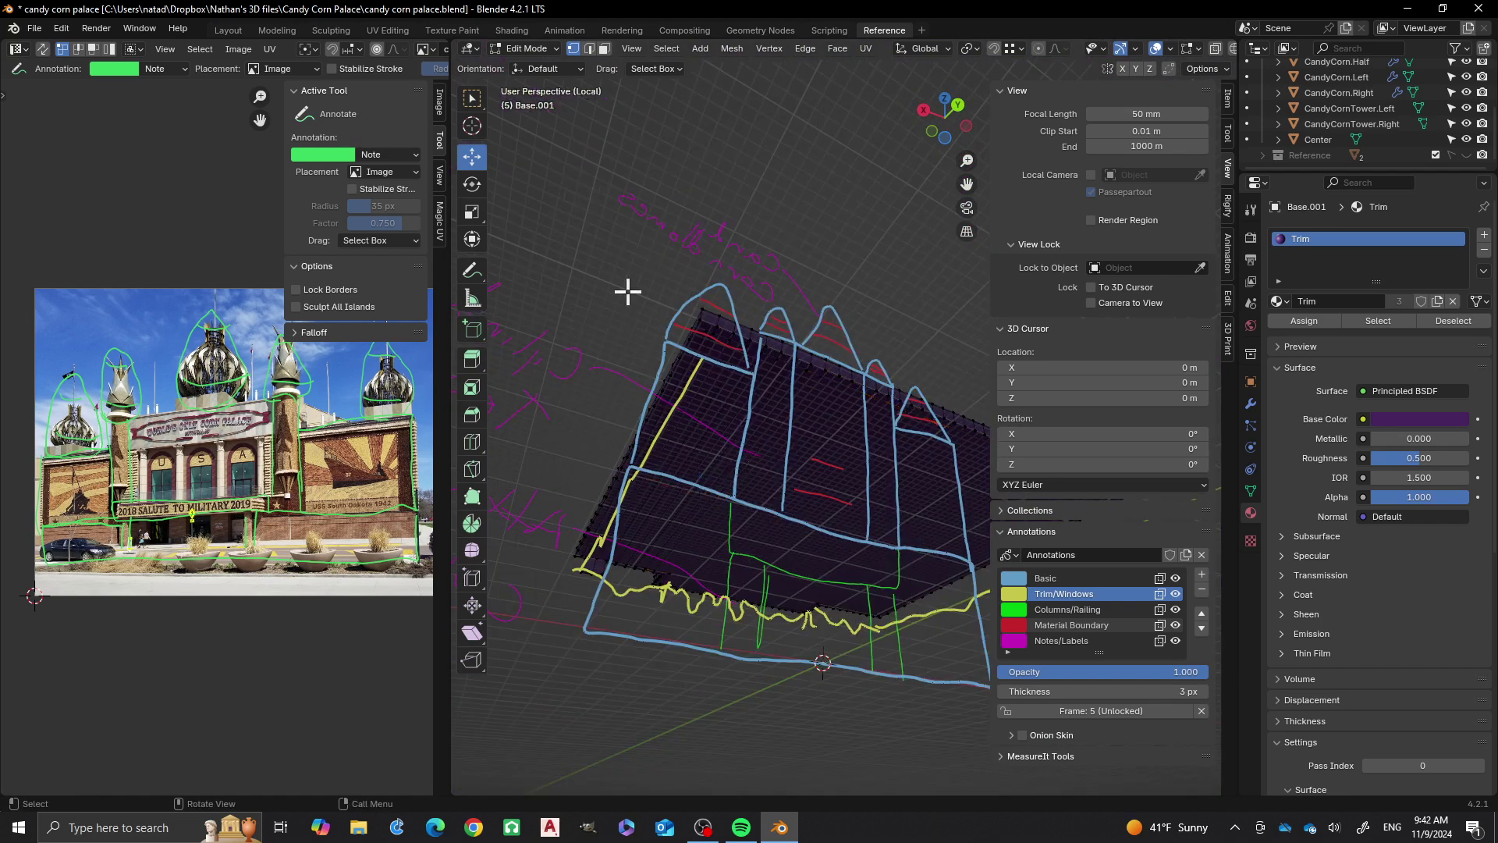
{"action": "mouse_move", "coordinate": [625, 291]}
{"action": "middle_mouse_down"}
{"action": "mouse_move", "coordinate": [635, 394]}
{"action": "mouse_move", "coordinate": [752, 434]}
{"action": "mouse_move", "coordinate": [816, 523]}
{"action": "middle_mouse_up"}
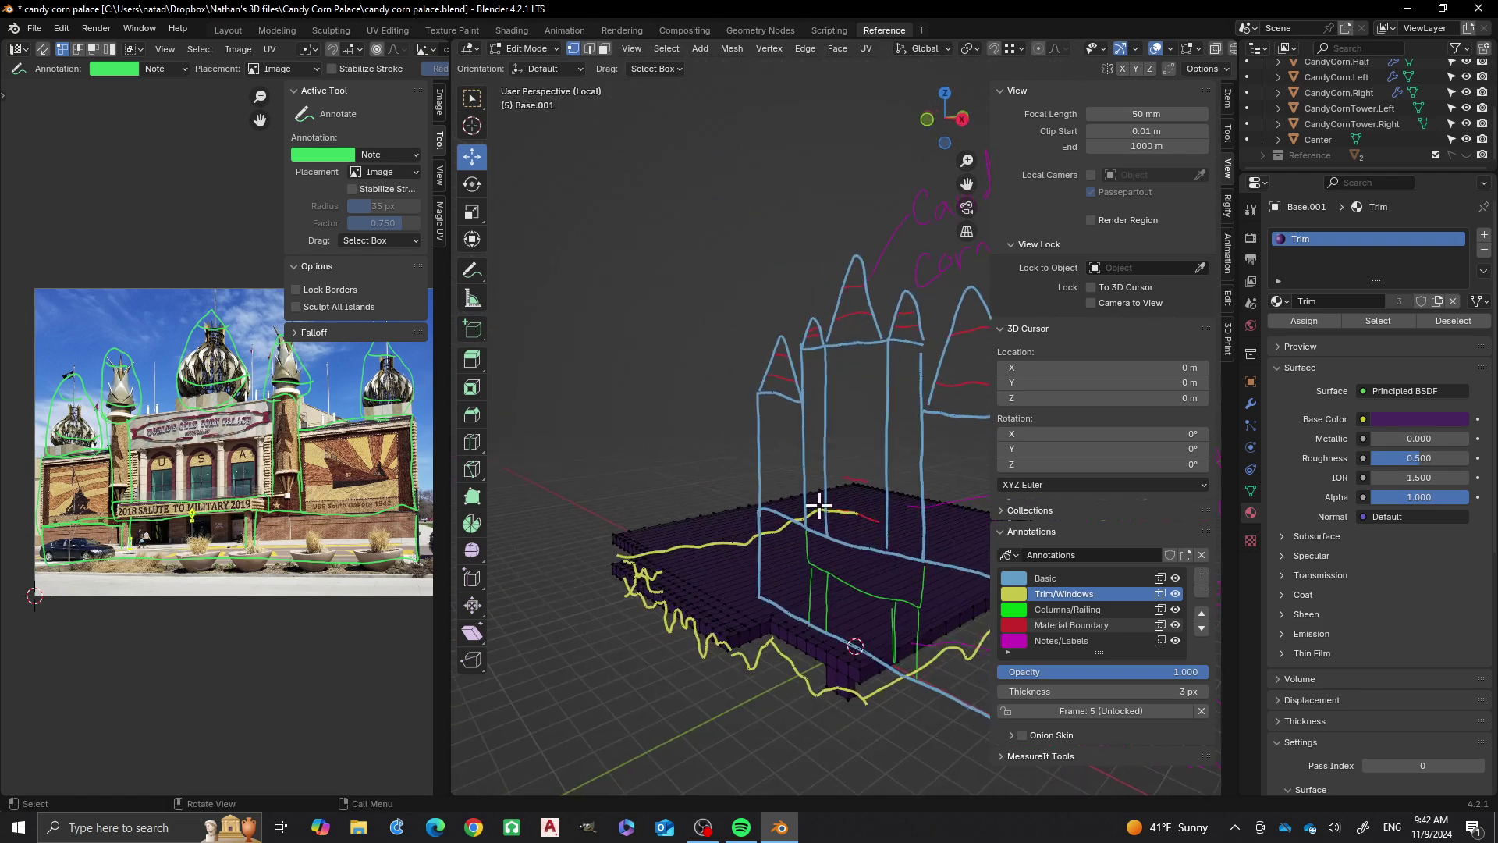
{"action": "key", "text": "Tab"}
{"action": "key", "text": "KP_Divide"}
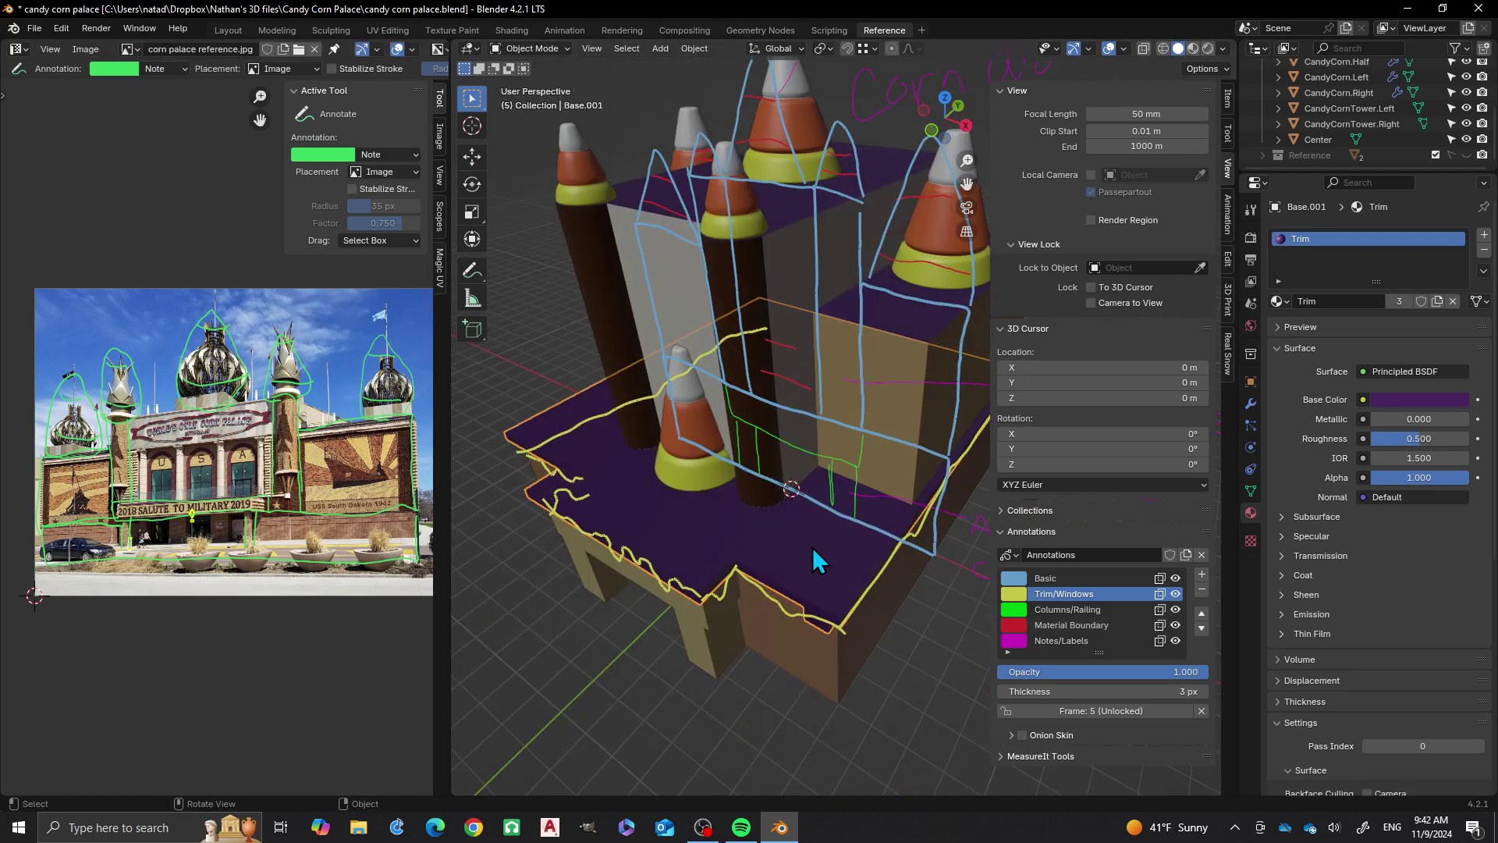
Examine the trim slab's lowered section and the yellow drip annotation on the full palace model, close up and from farther away
{"action": "middle_click_drag", "start_coordinate": [769, 611], "coordinate": [758, 564]}
{"action": "scroll", "coordinate": [735, 565], "scroll_direction": "up", "scroll_amount": 1}
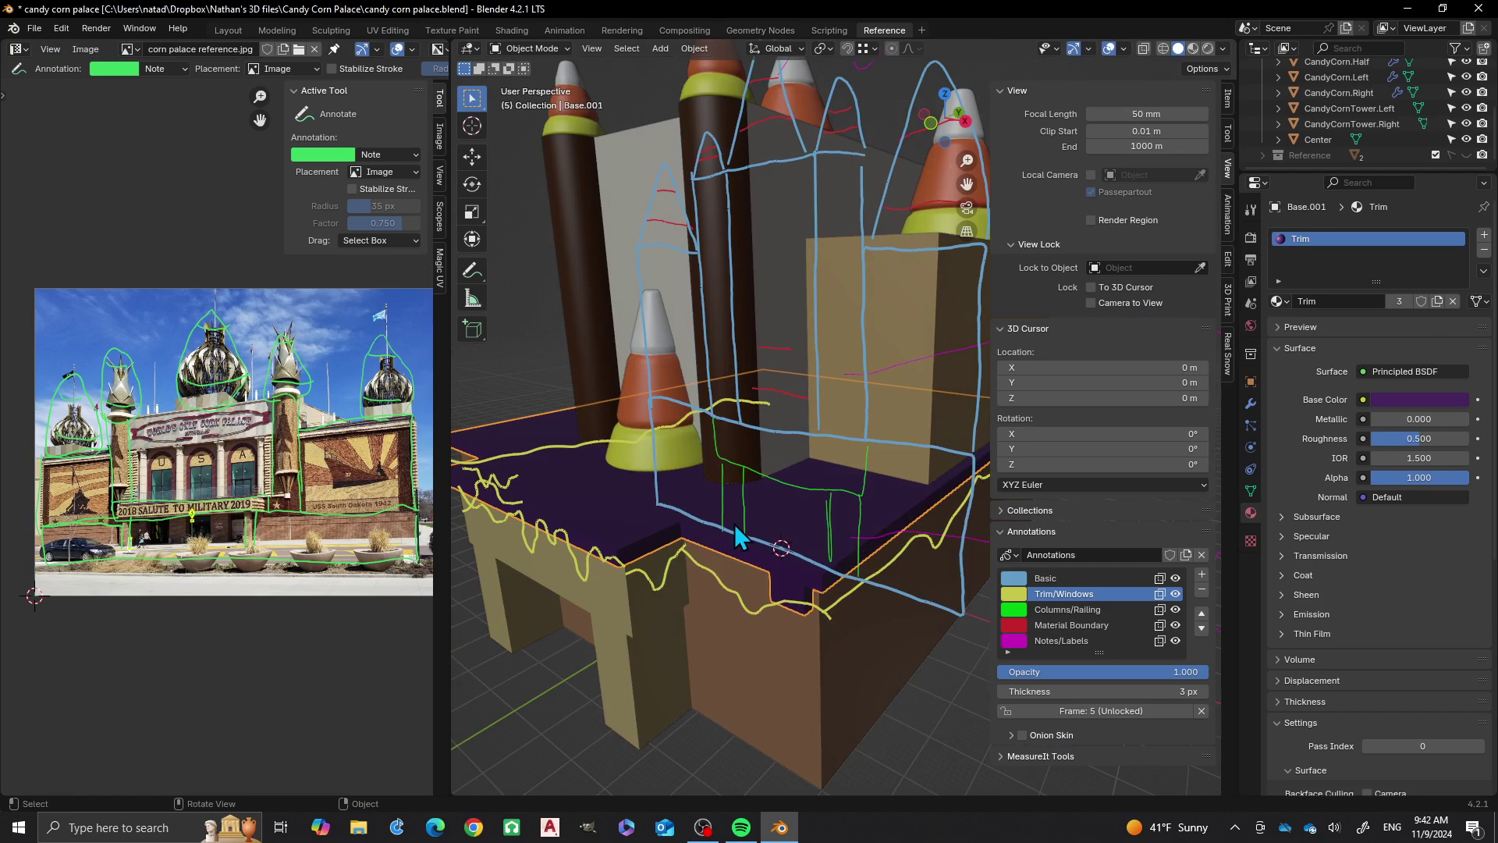
{"action": "scroll", "coordinate": [734, 523], "scroll_direction": "up", "scroll_amount": 2}
{"action": "scroll", "coordinate": [737, 480], "scroll_direction": "down", "scroll_amount": 3}
{"action": "middle_click_drag", "start_coordinate": [737, 463], "coordinate": [816, 512]}
{"action": "scroll", "coordinate": [816, 437], "scroll_direction": "down", "scroll_amount": 2}
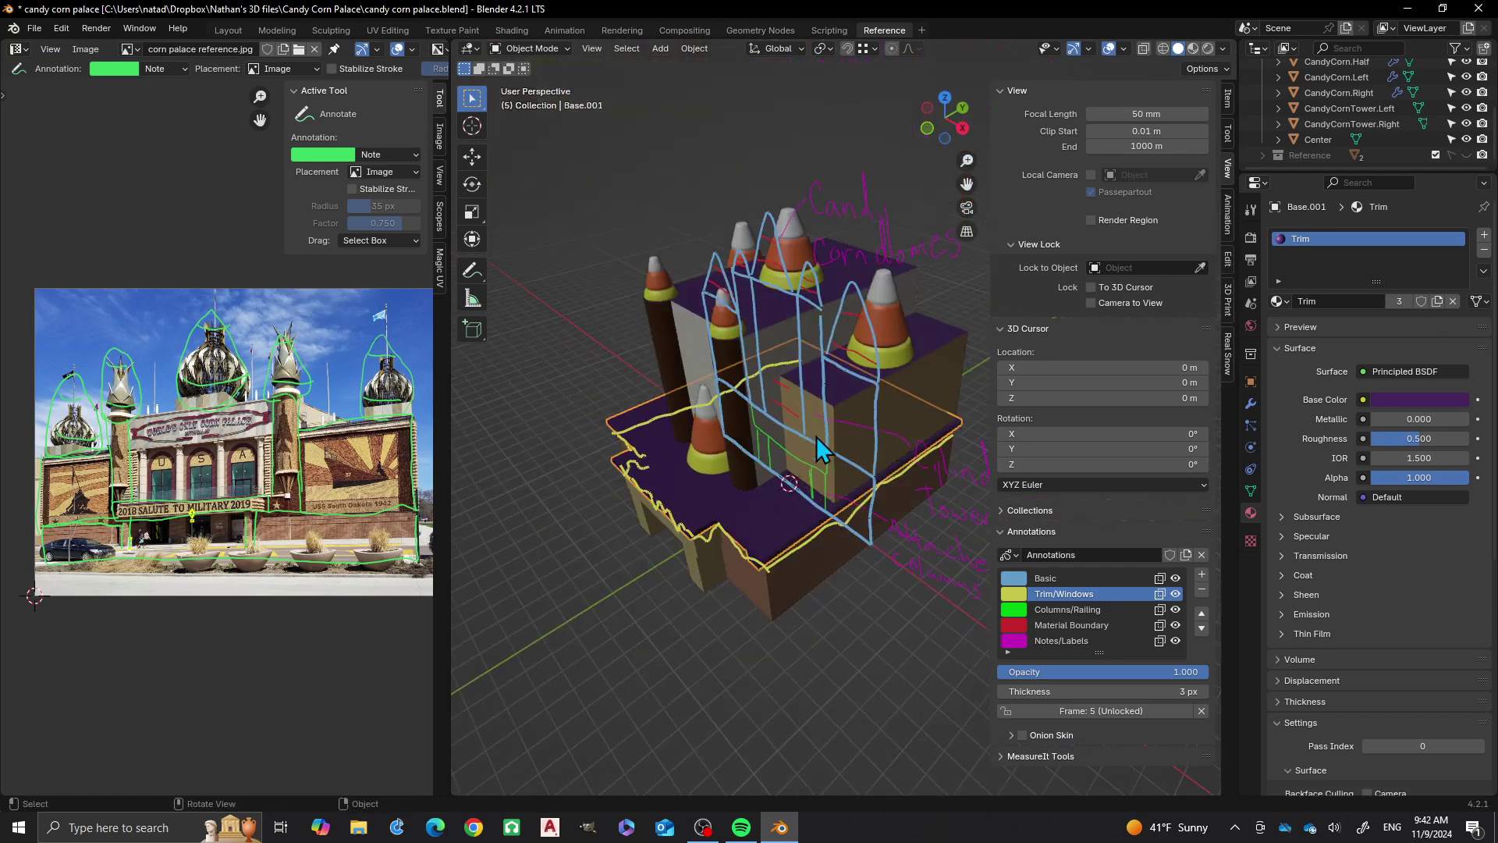
{"action": "middle_click_drag", "start_coordinate": [839, 442], "coordinate": [794, 471], "text": "shift"}
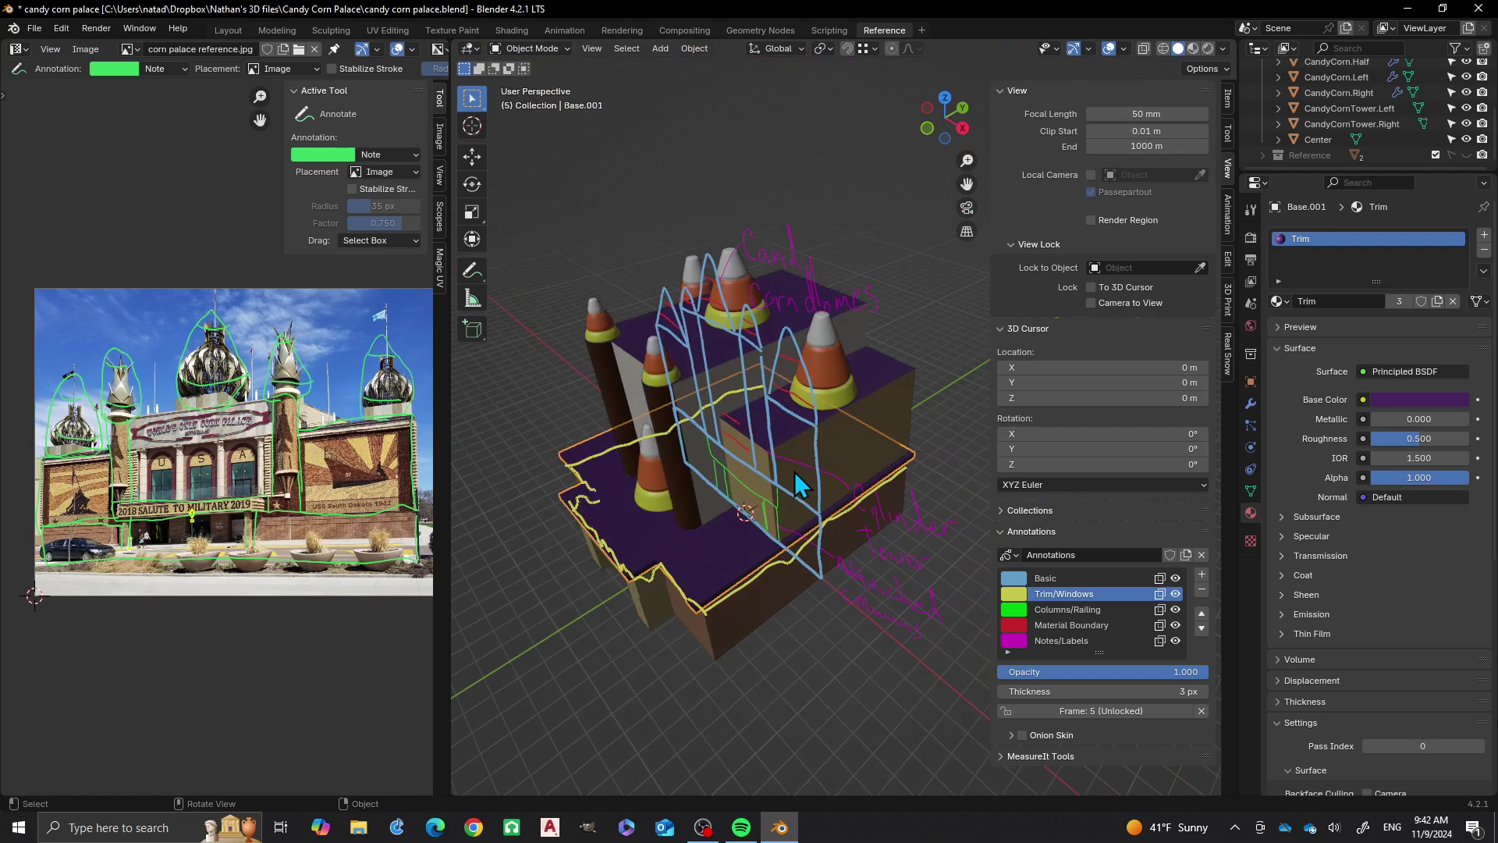